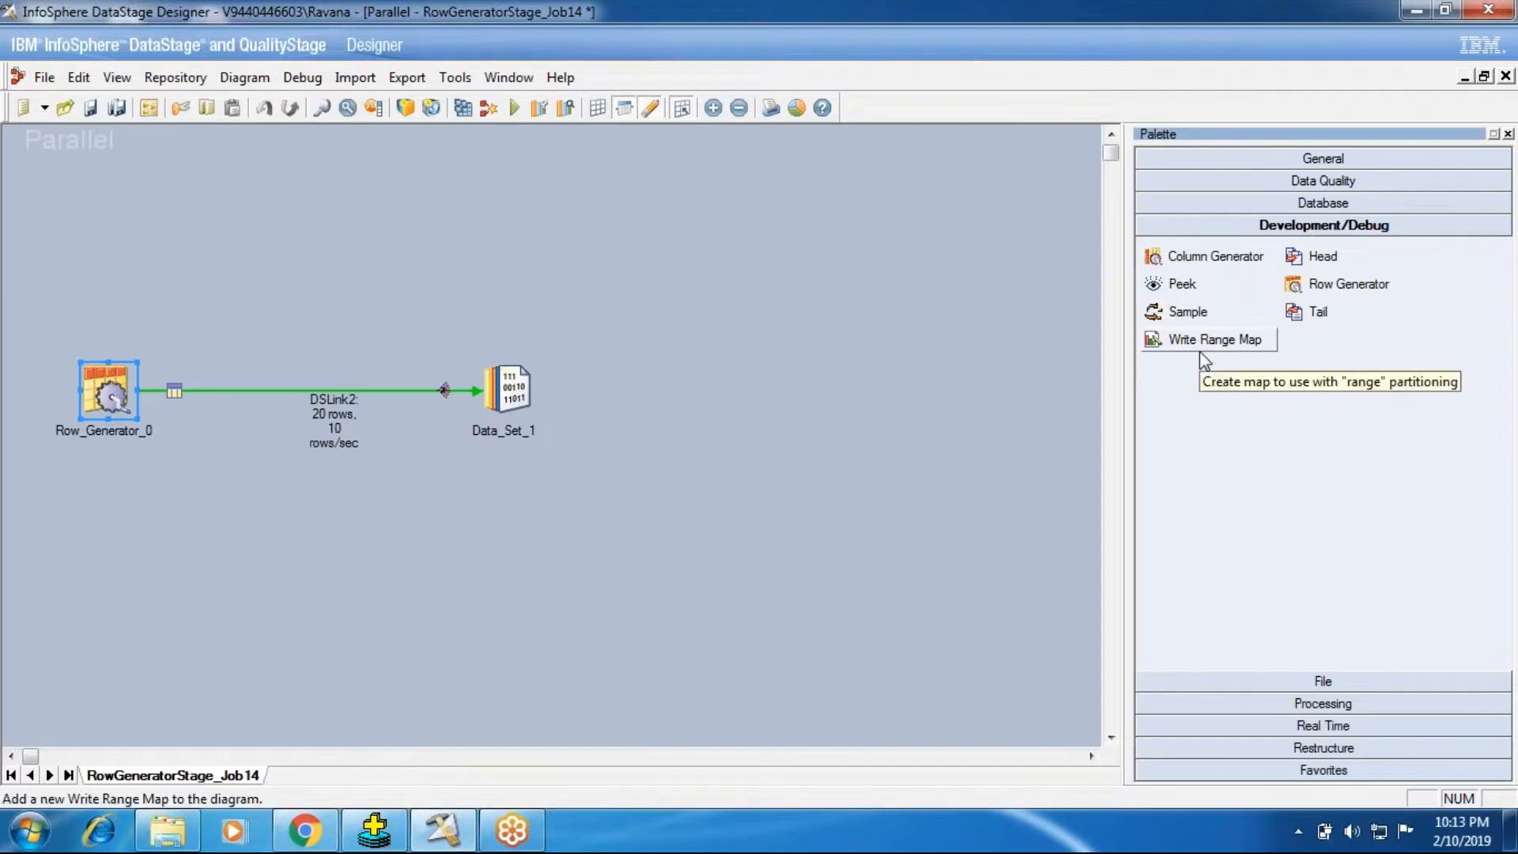
# Step: Insert a Column Generator stage between Row_Generator_0 and Data_Set_1, rerouting DSLink2 to end at the new stage
pyautogui.click(1216, 260)
pyautogui.click(430, 466)
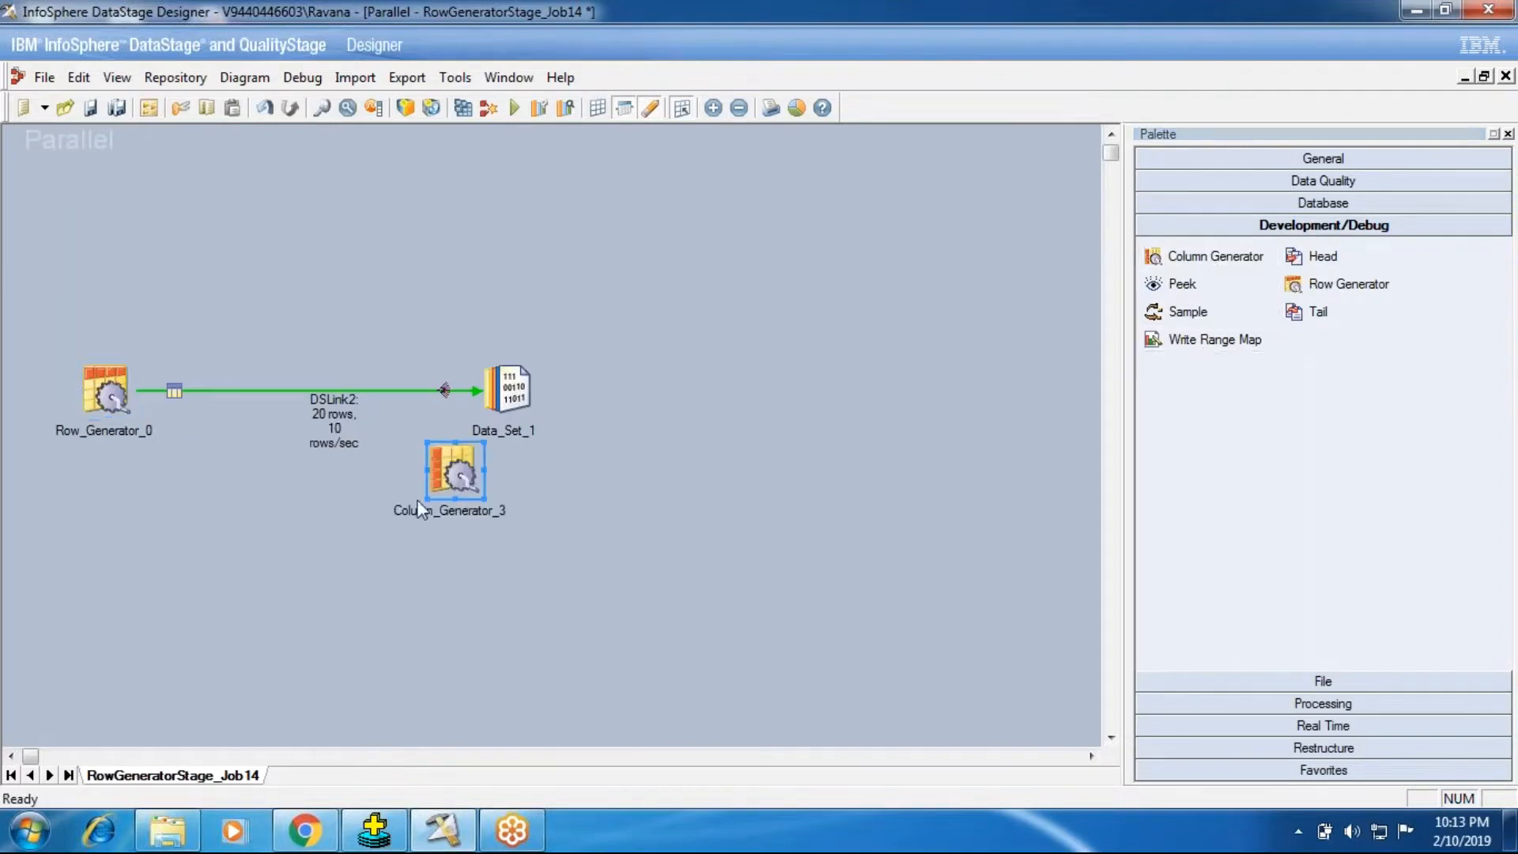
pyautogui.click(454, 390)
pyautogui.moveTo(480, 389); pyautogui.dragTo(454, 475)
pyautogui.moveTo(522, 387); pyautogui.dragTo(685, 387)
pyautogui.moveTo(440, 471); pyautogui.dragTo(444, 392)
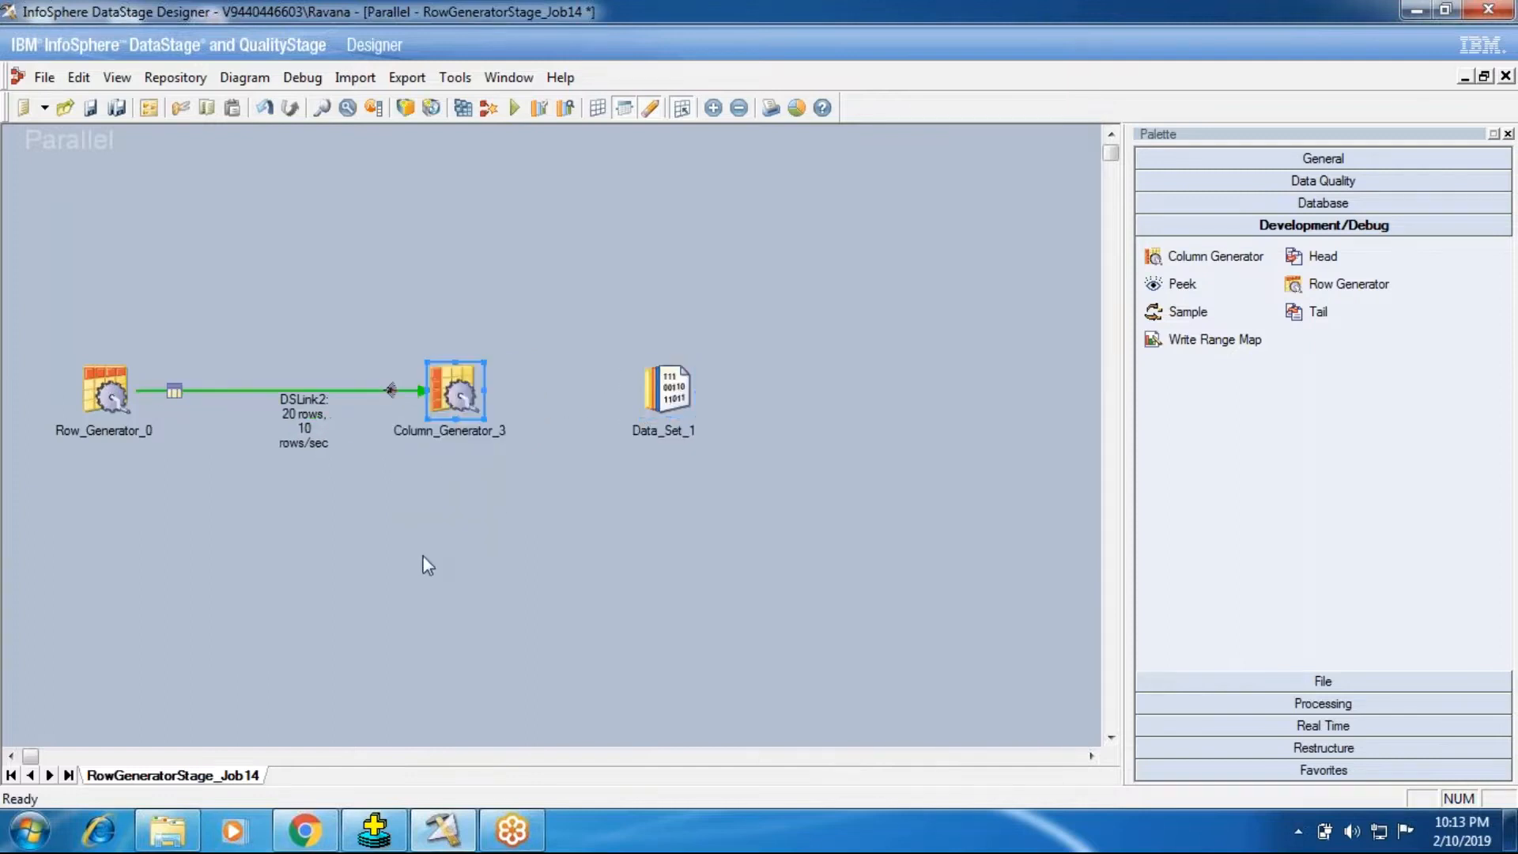
pyautogui.rightClick(459, 396)
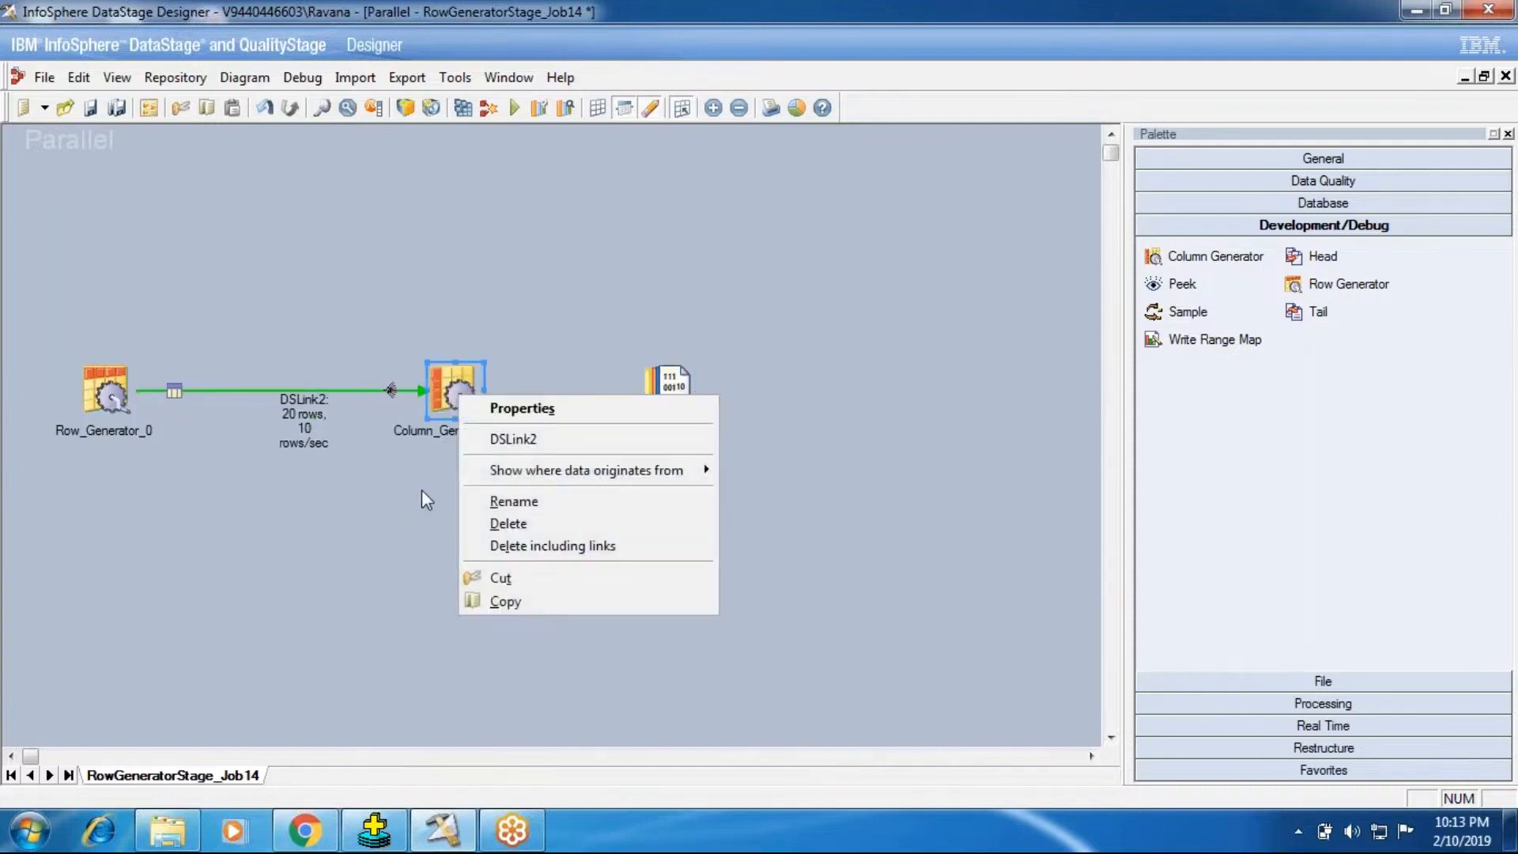
pyautogui.click(441, 394)
pyautogui.rightClick(448, 391)
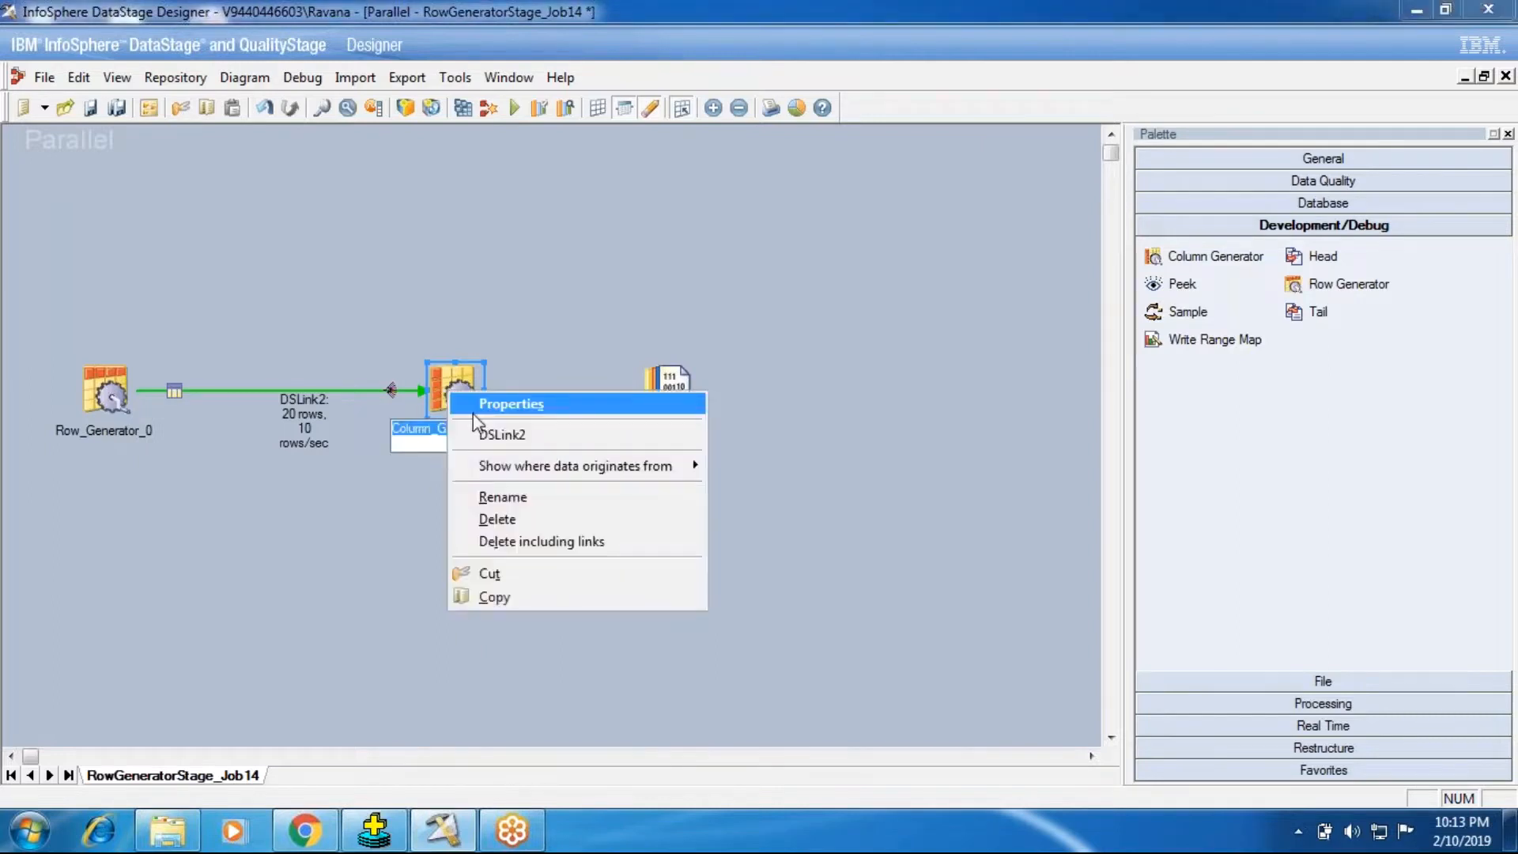
pyautogui.click(339, 552)
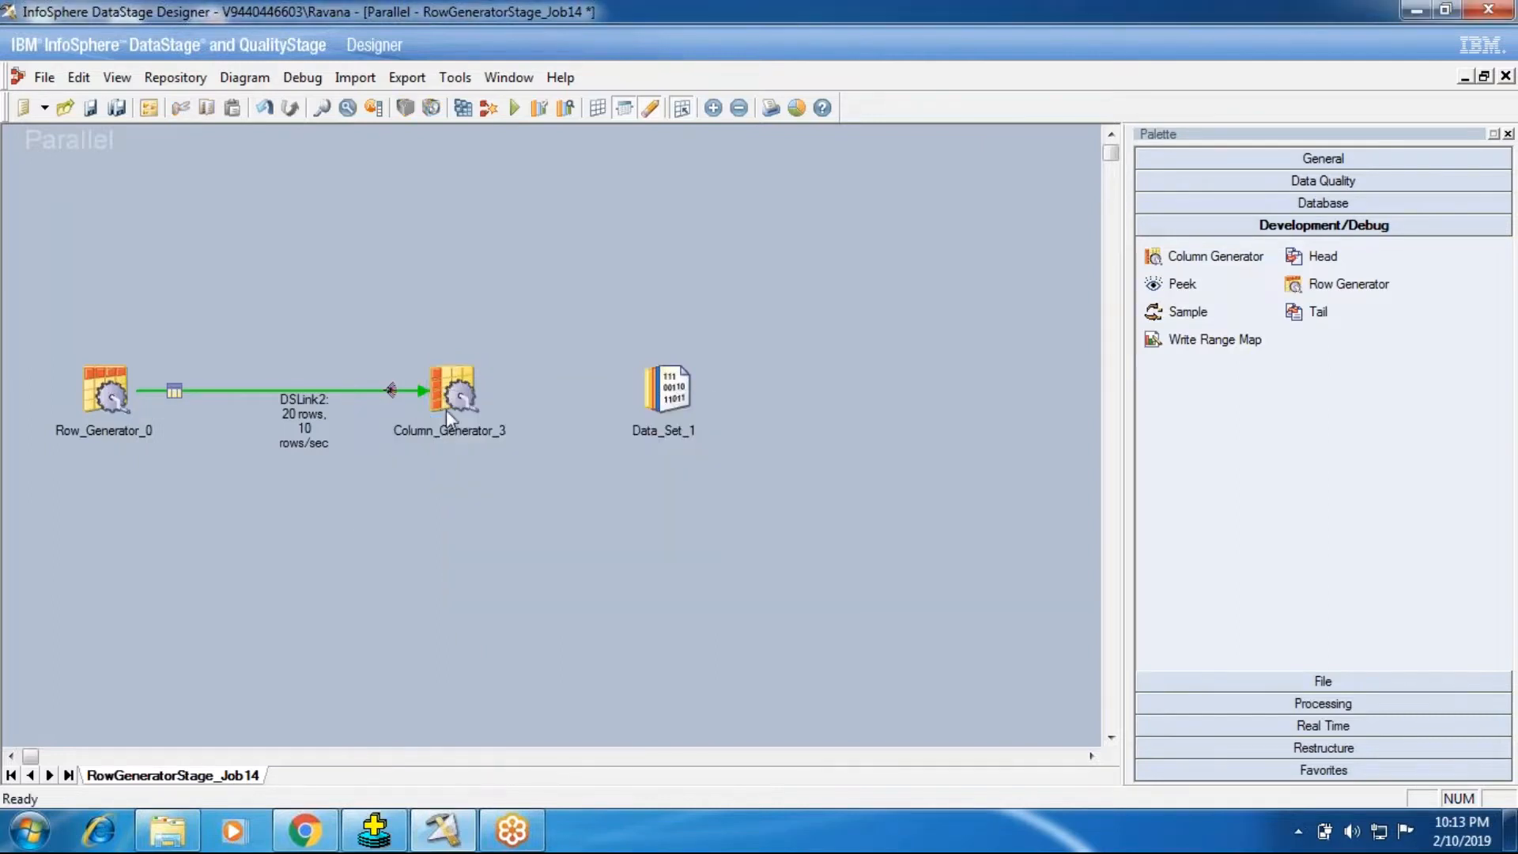
# Step: Try to link Data_Set_1 into Row_Generator_0 as an input, and move the data set back beyond Column_Generator_3
pyautogui.moveTo(655, 386); pyautogui.dragTo(107, 387)
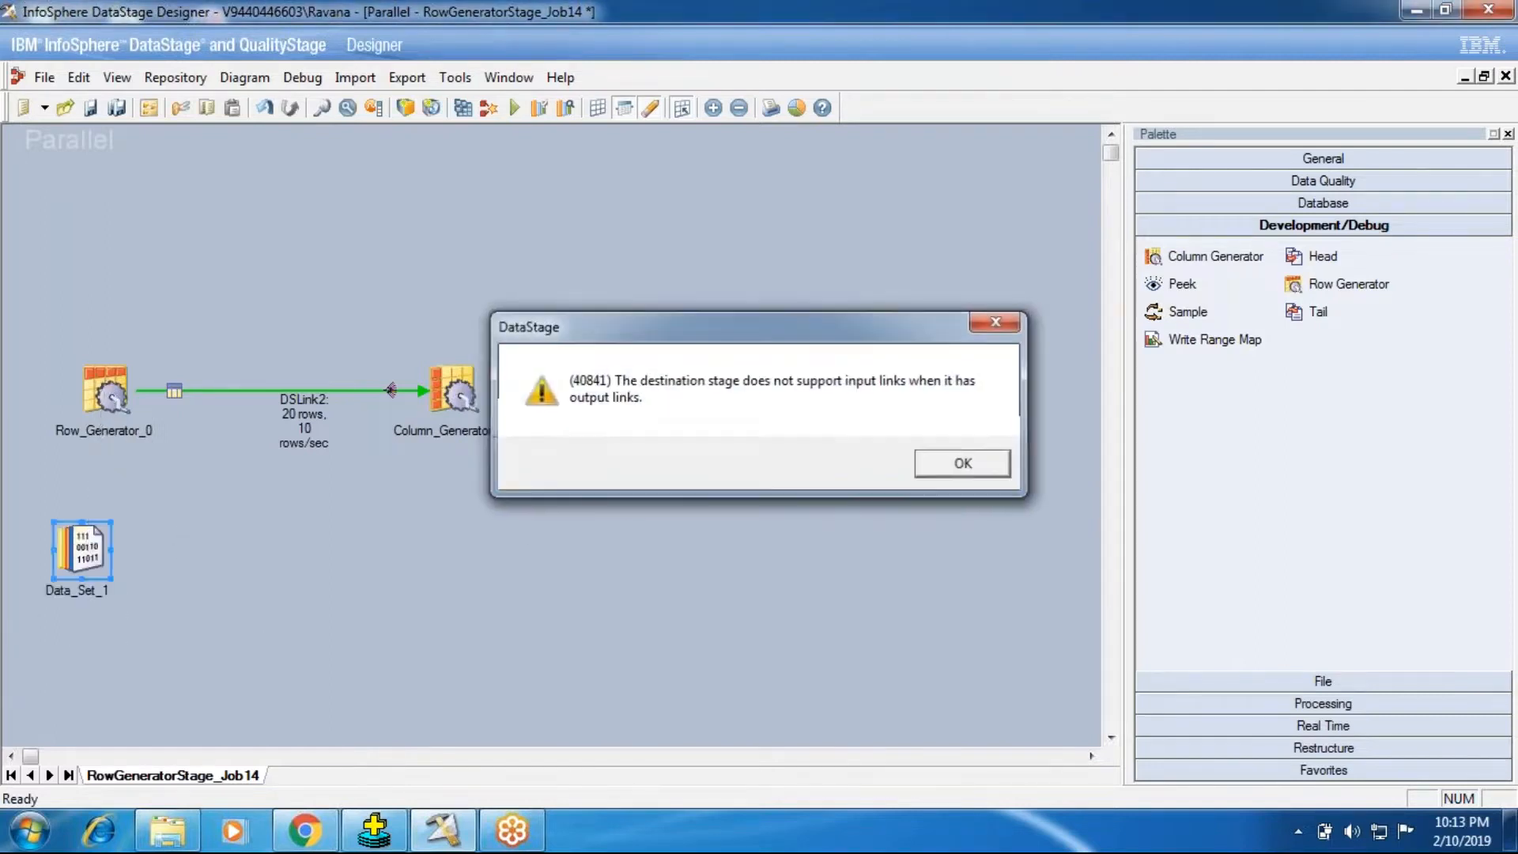
pyautogui.press('Return')
pyautogui.moveTo(79, 554); pyautogui.dragTo(96, 395)
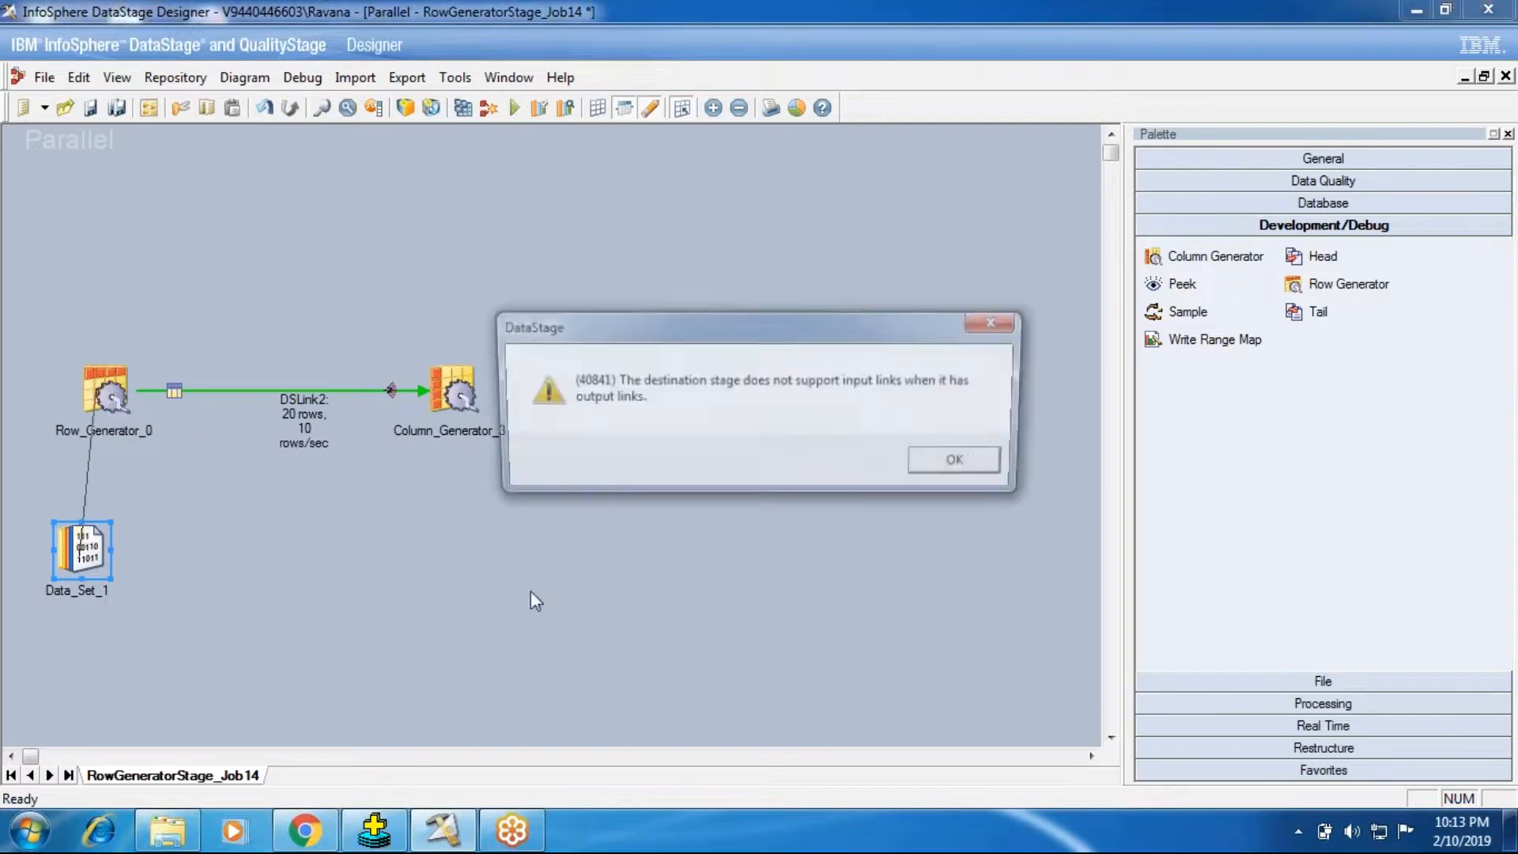
pyautogui.click(959, 466)
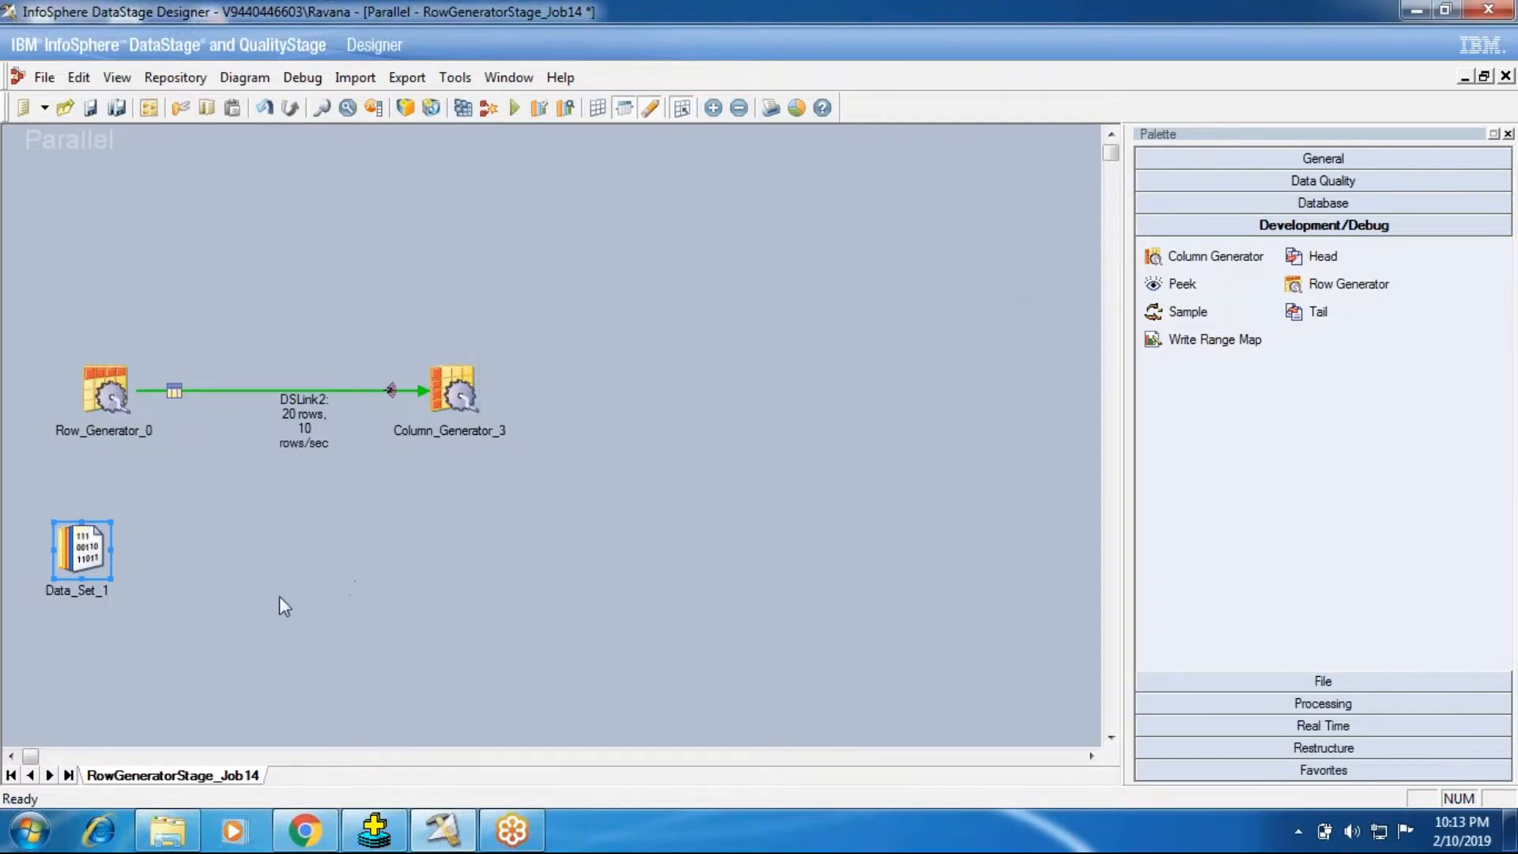
pyautogui.moveTo(81, 541); pyautogui.dragTo(694, 399)
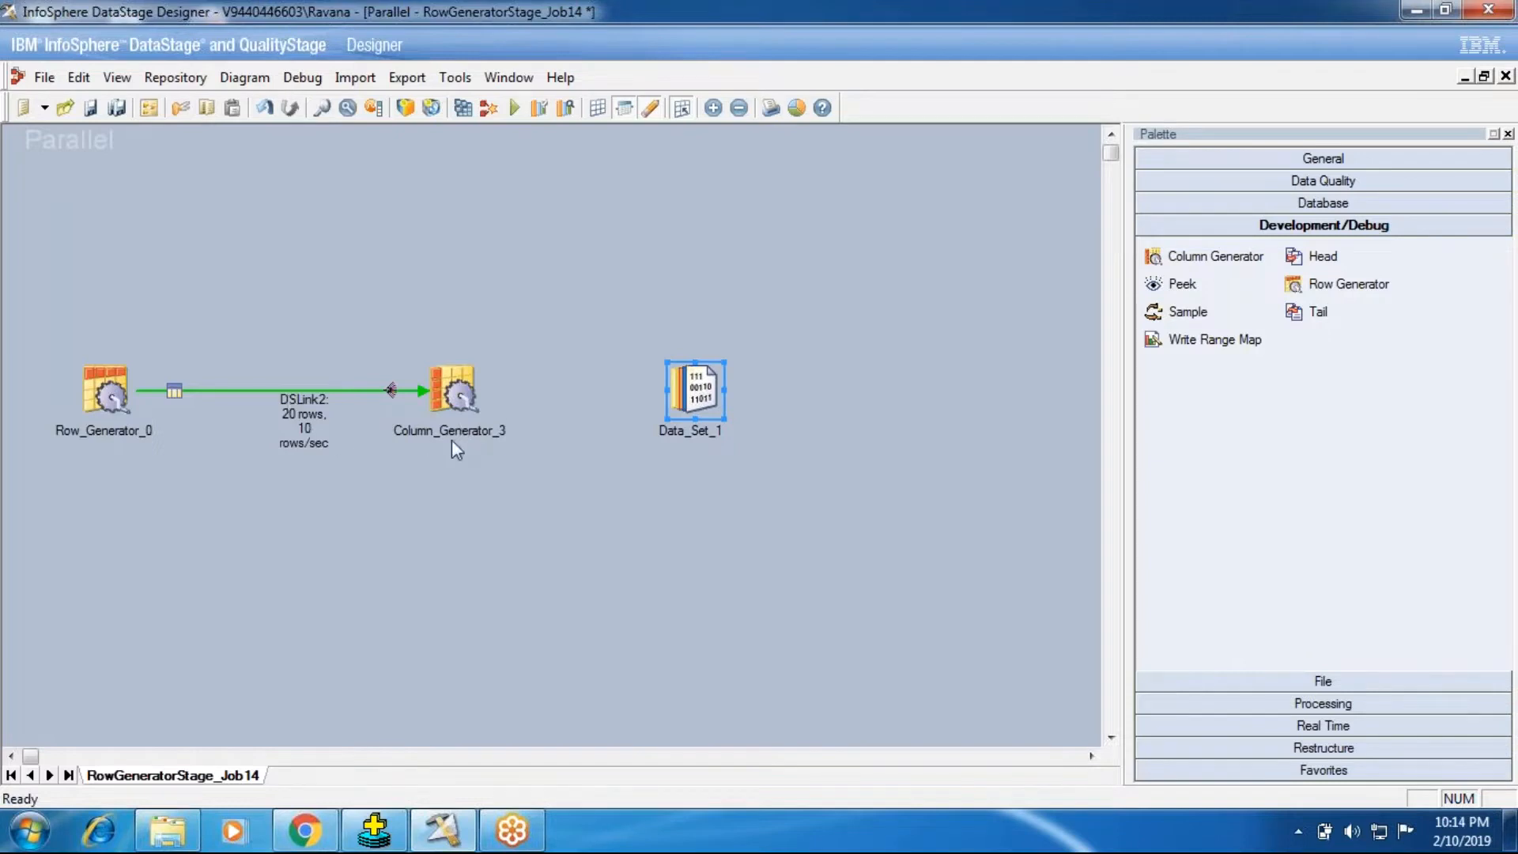
# Step: Link Column_Generator_3 to Data_Set_1 and open the Column Generator's properties
pyautogui.rightClick(465, 393)
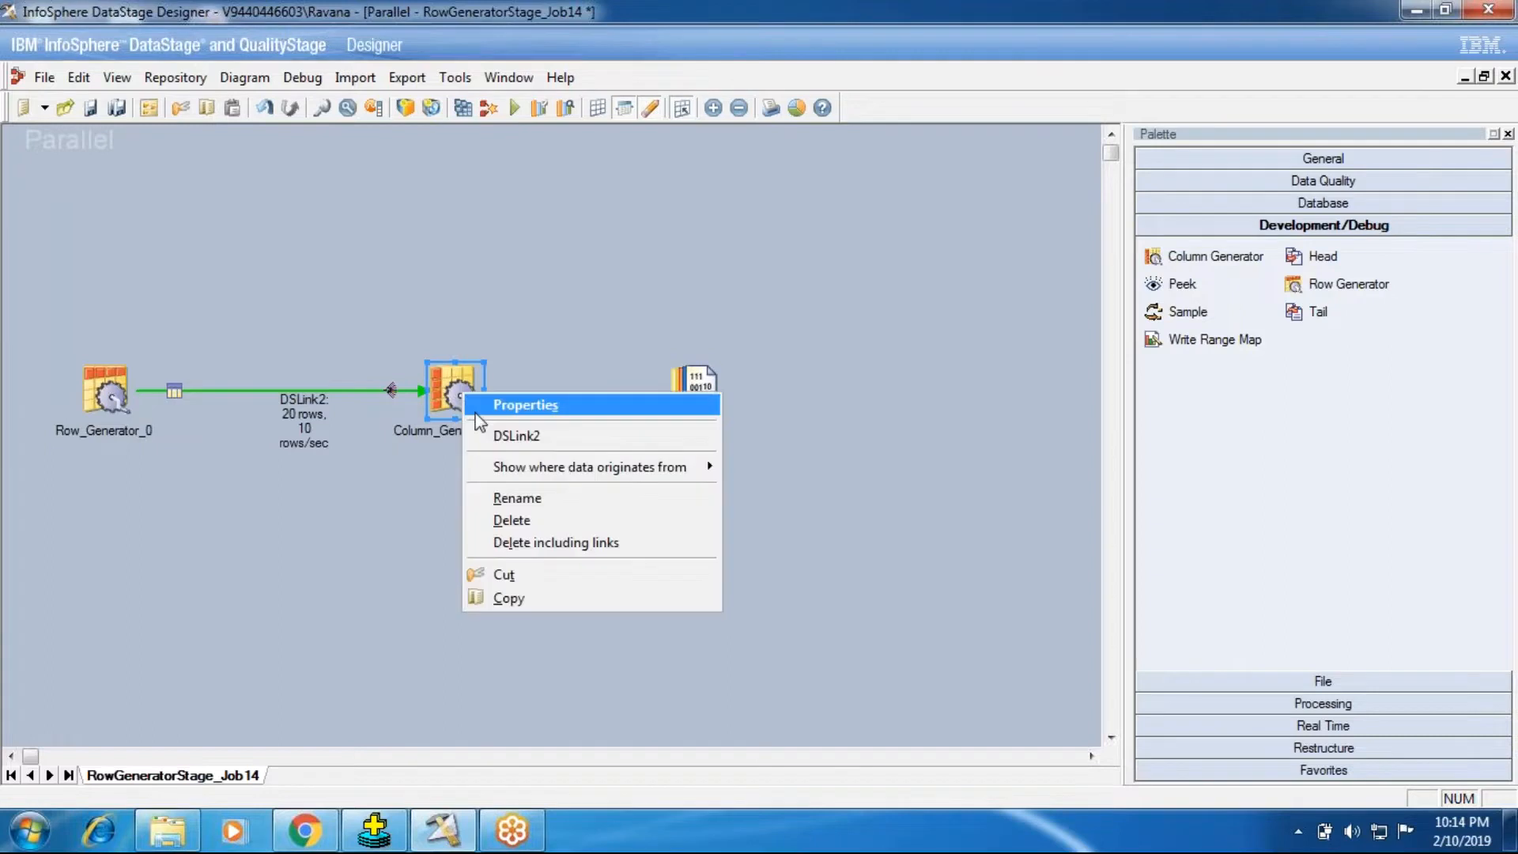
pyautogui.click(472, 494)
pyautogui.click(472, 492)
pyautogui.rightClick(456, 398)
pyautogui.click(479, 406)
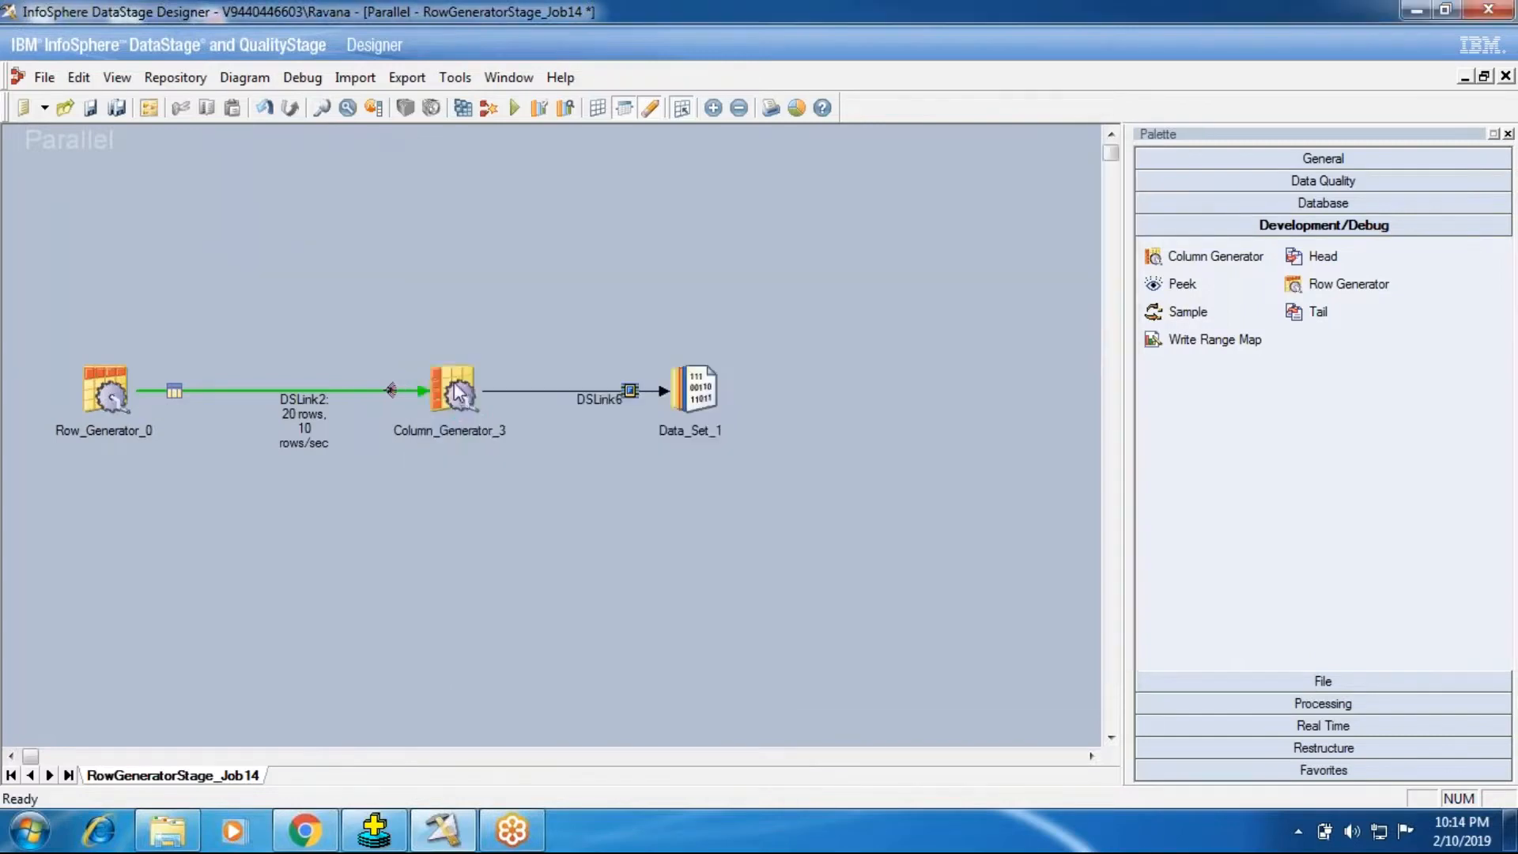
pyautogui.doubleClick(455, 390)
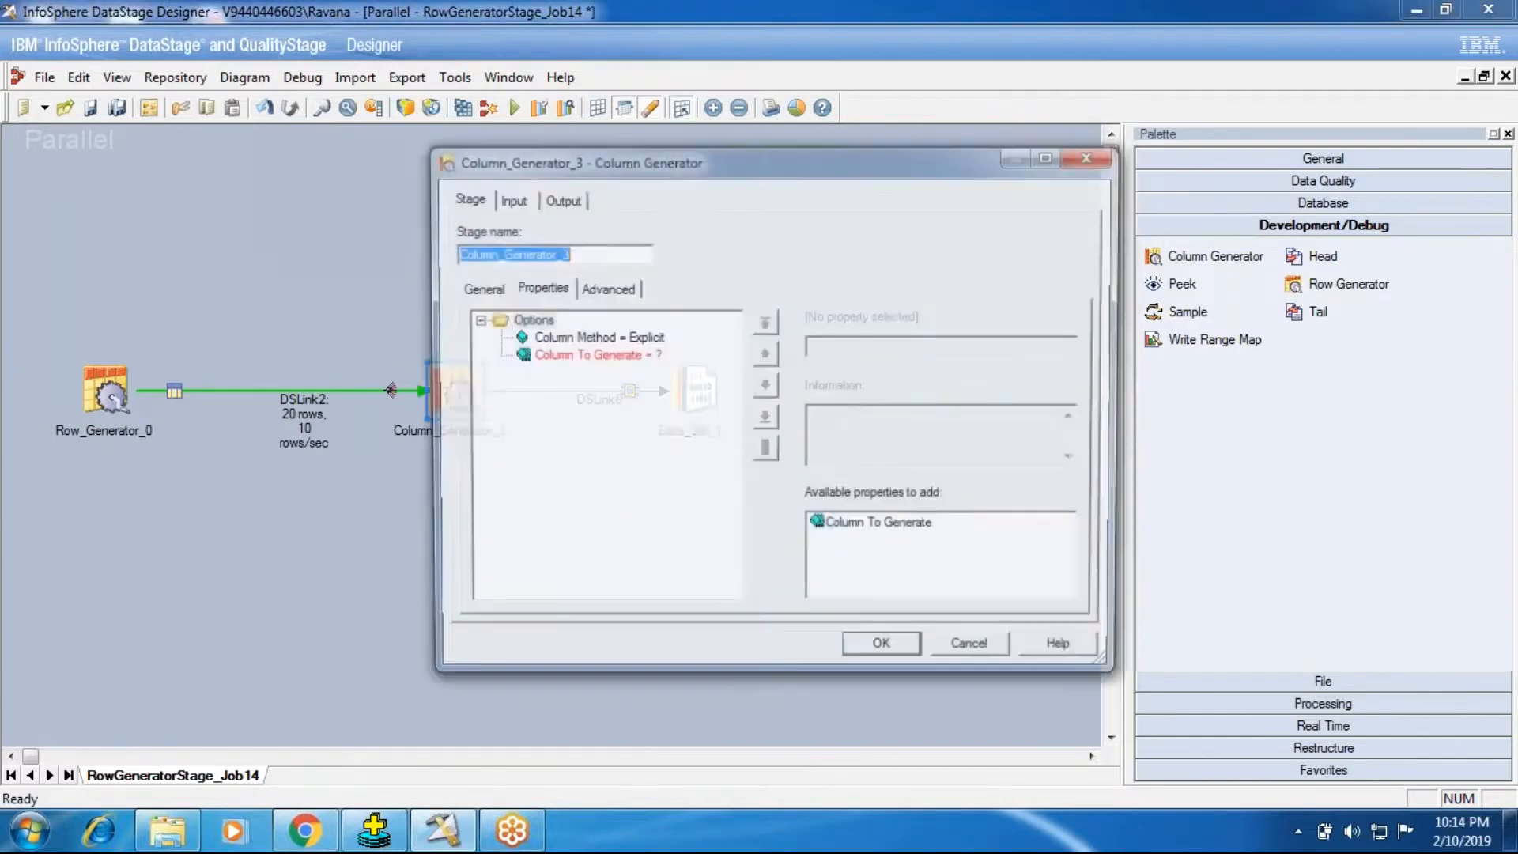
# Step: Examine the Column Generator's input columns on DSLink2 and its output mapping for DSLink6
pyautogui.click(522, 199)
pyautogui.click(557, 198)
pyautogui.moveTo(589, 457); pyautogui.dragTo(587, 501)
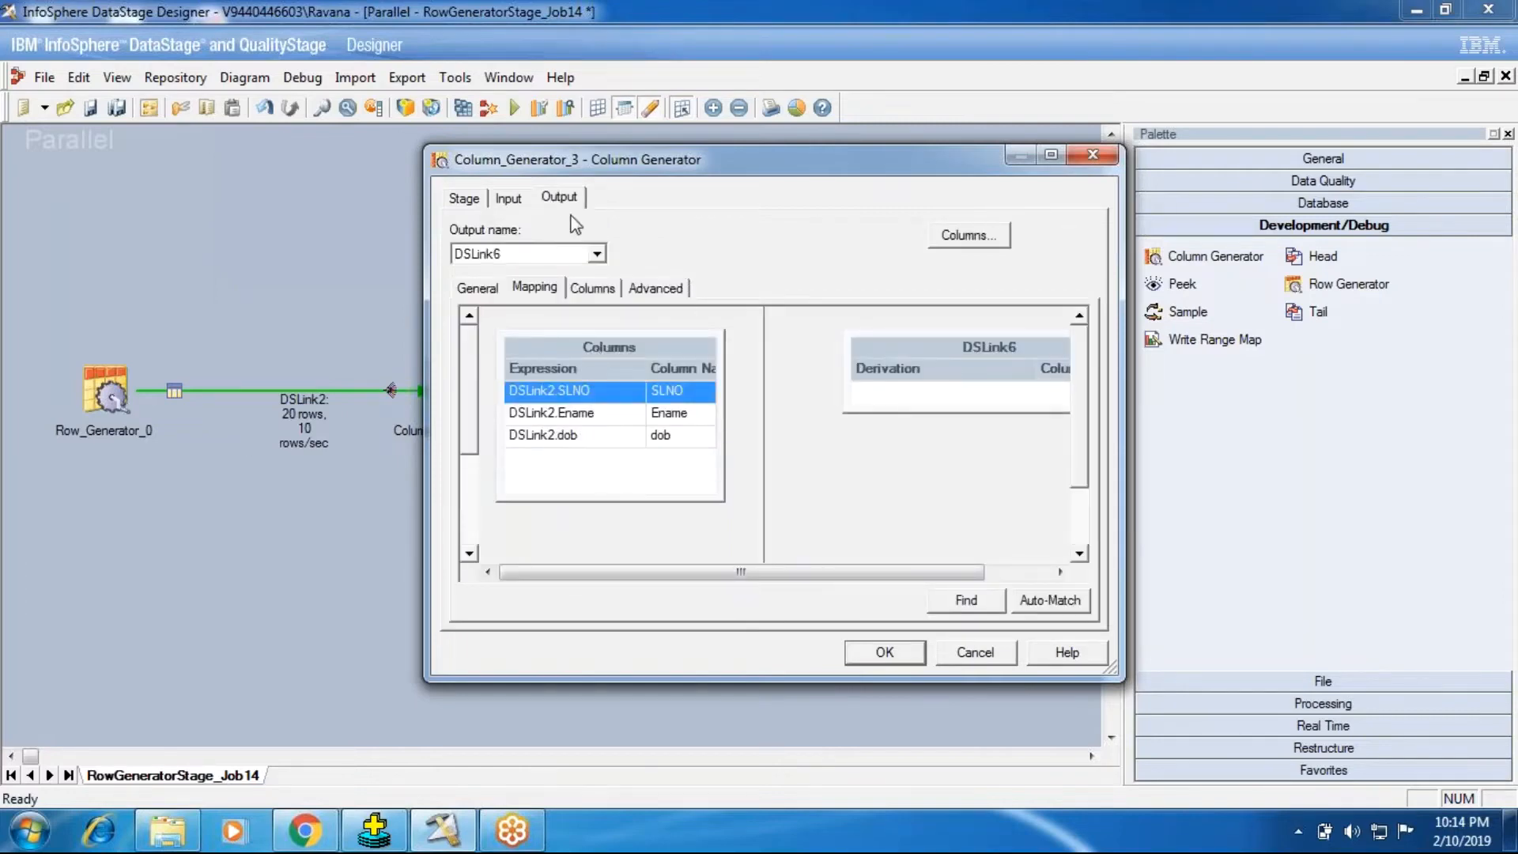
pyautogui.click(509, 199)
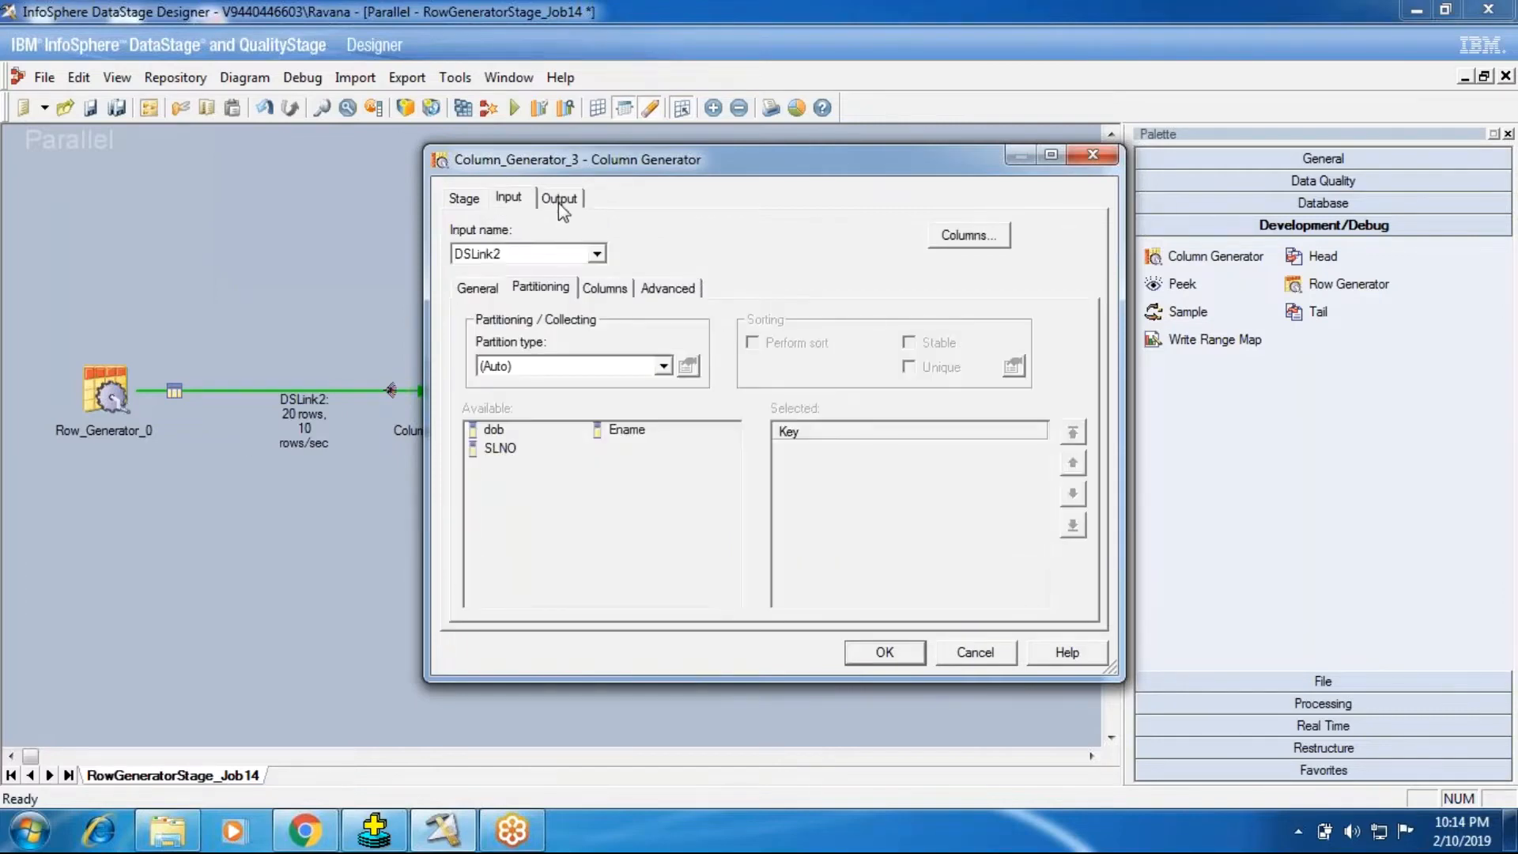
pyautogui.click(605, 289)
pyautogui.click(559, 198)
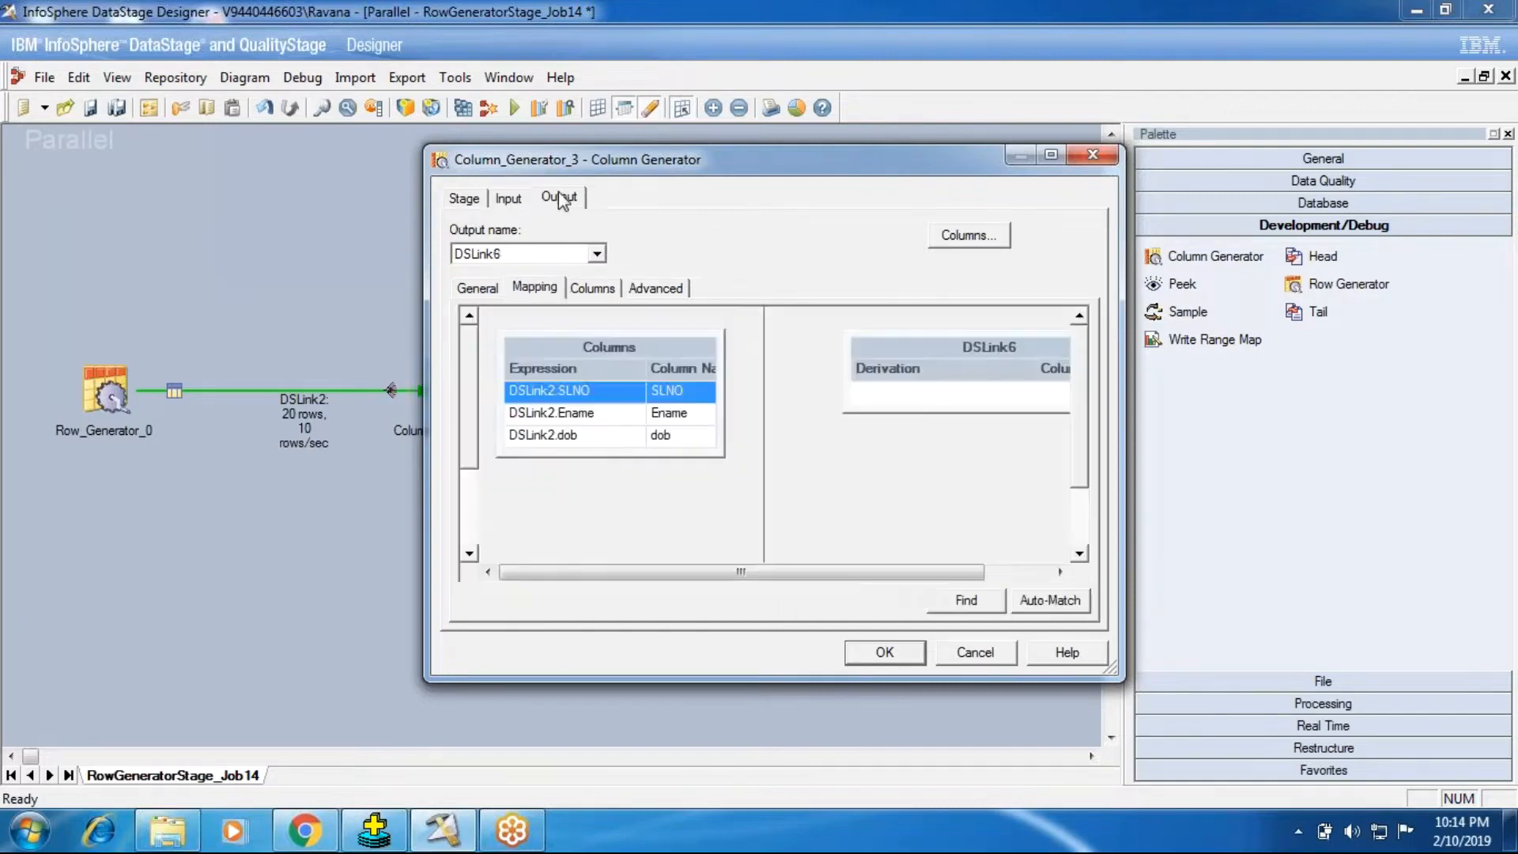
pyautogui.click(466, 198)
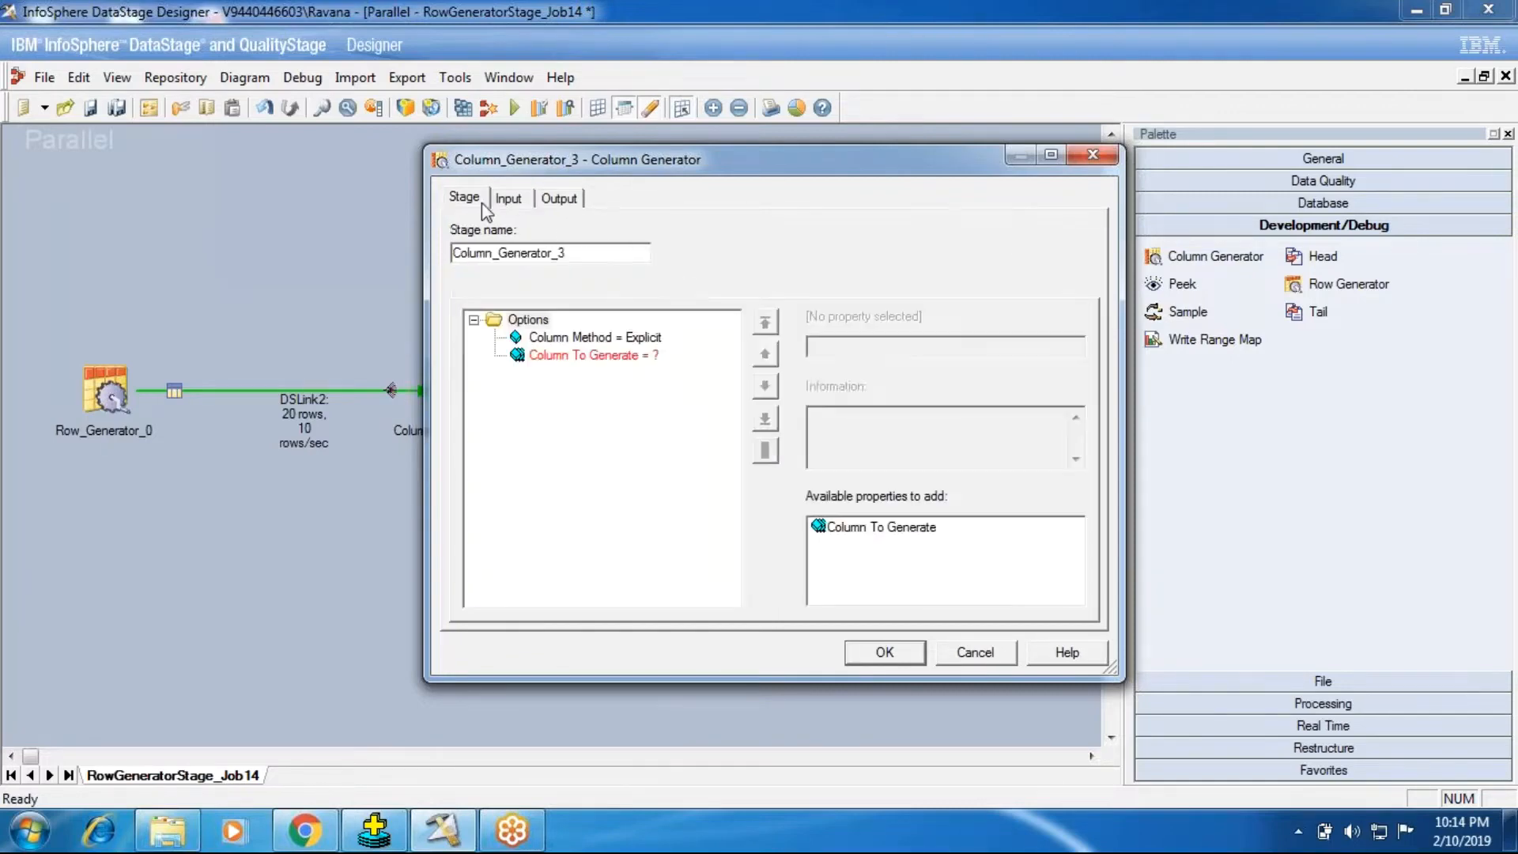
# Step: Try the Schema File column method and return the Column Method to Explicit
pyautogui.click(595, 337)
pyautogui.click(881, 348)
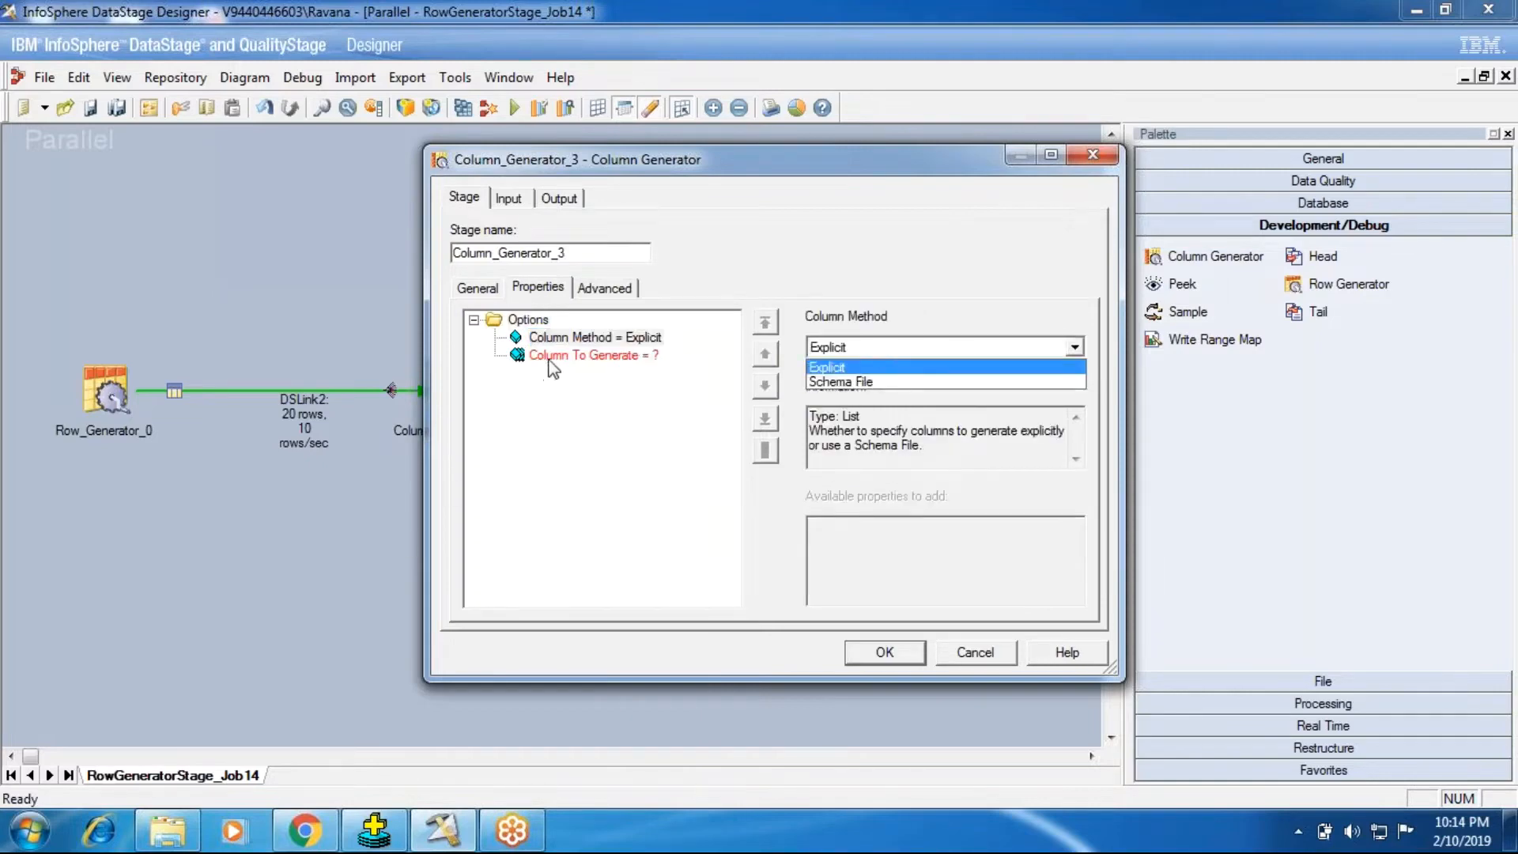
pyautogui.click(859, 391)
pyautogui.click(857, 354)
pyautogui.click(859, 380)
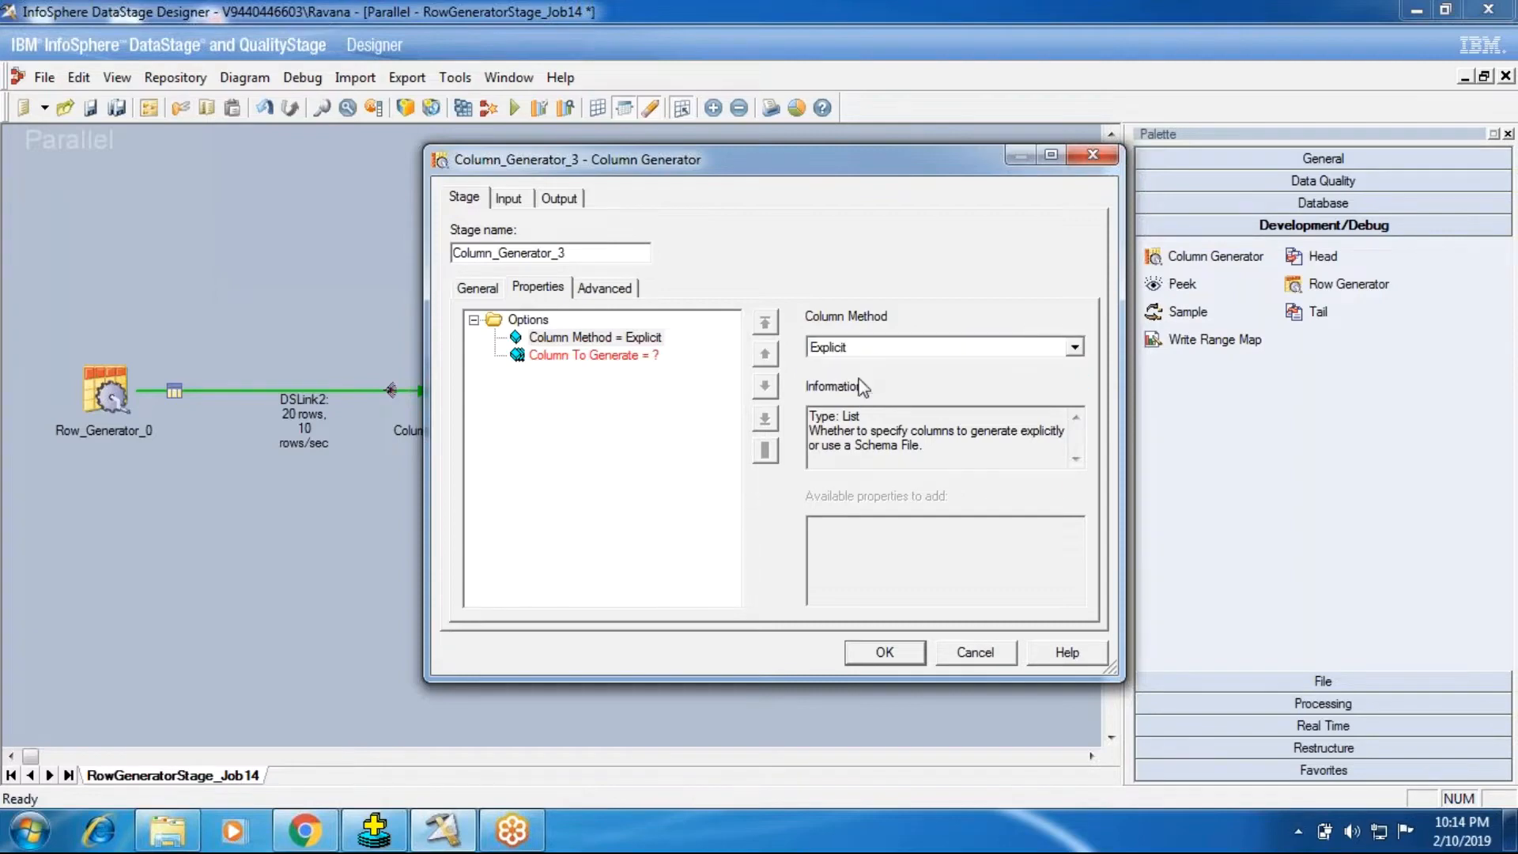
pyautogui.click(559, 342)
pyautogui.click(834, 352)
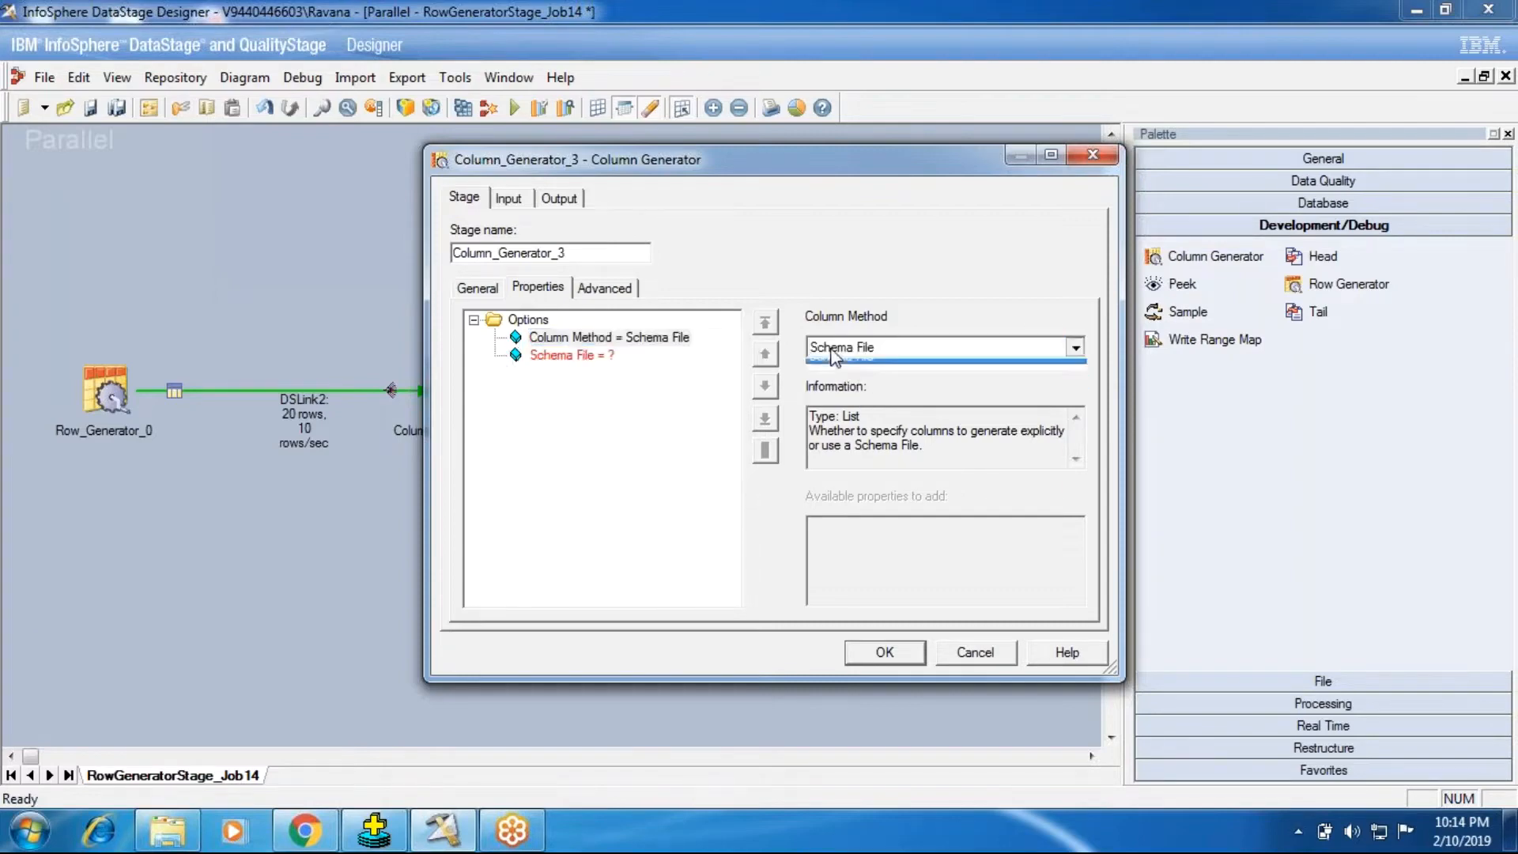
pyautogui.click(835, 361)
# Step: Set the Column To Generate property to Salary
pyautogui.click(644, 356)
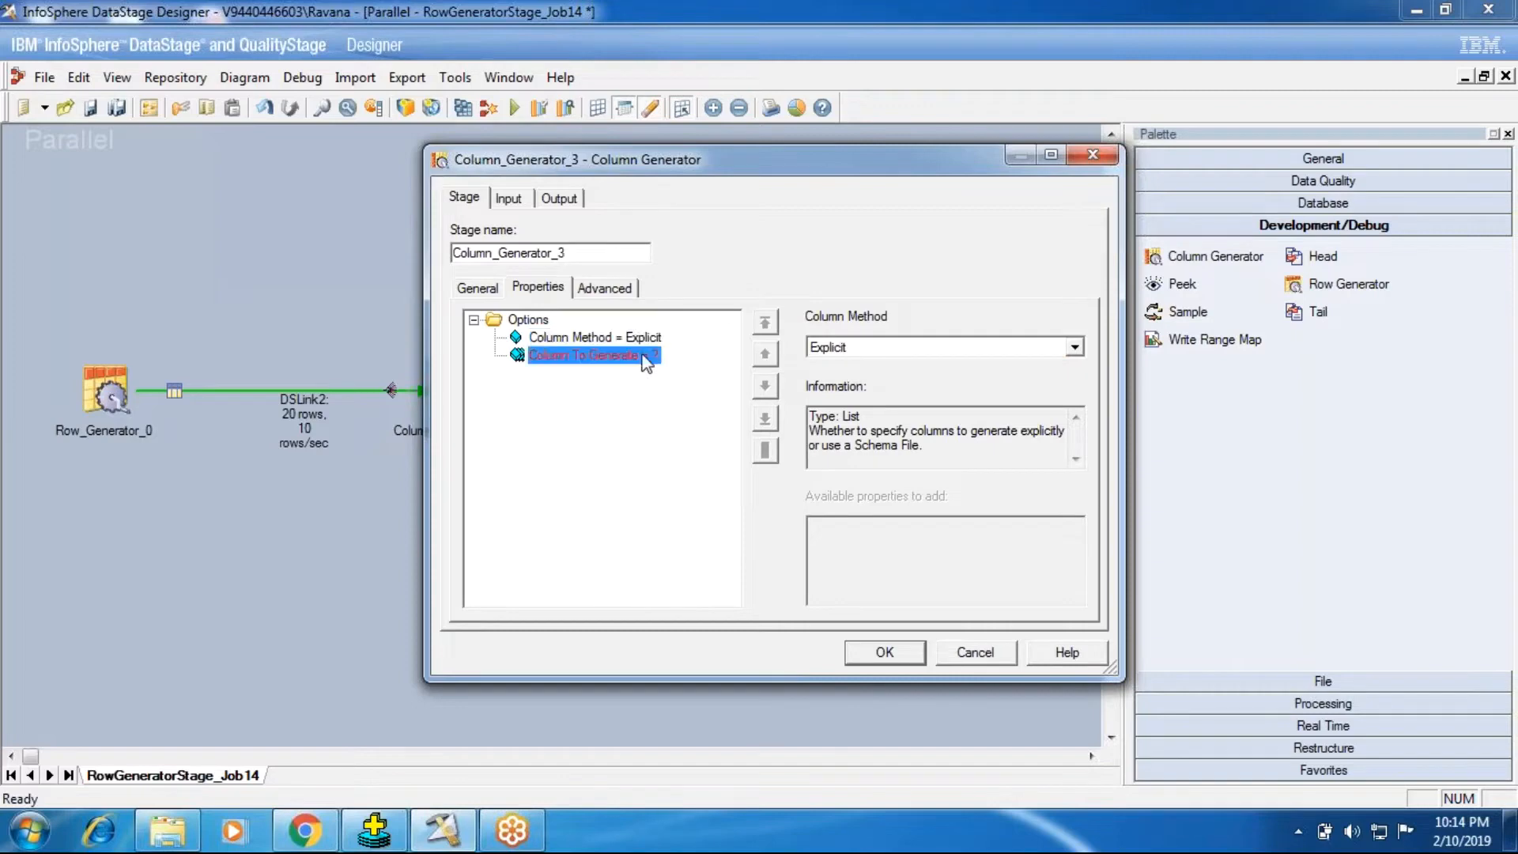
pyautogui.click(925, 349)
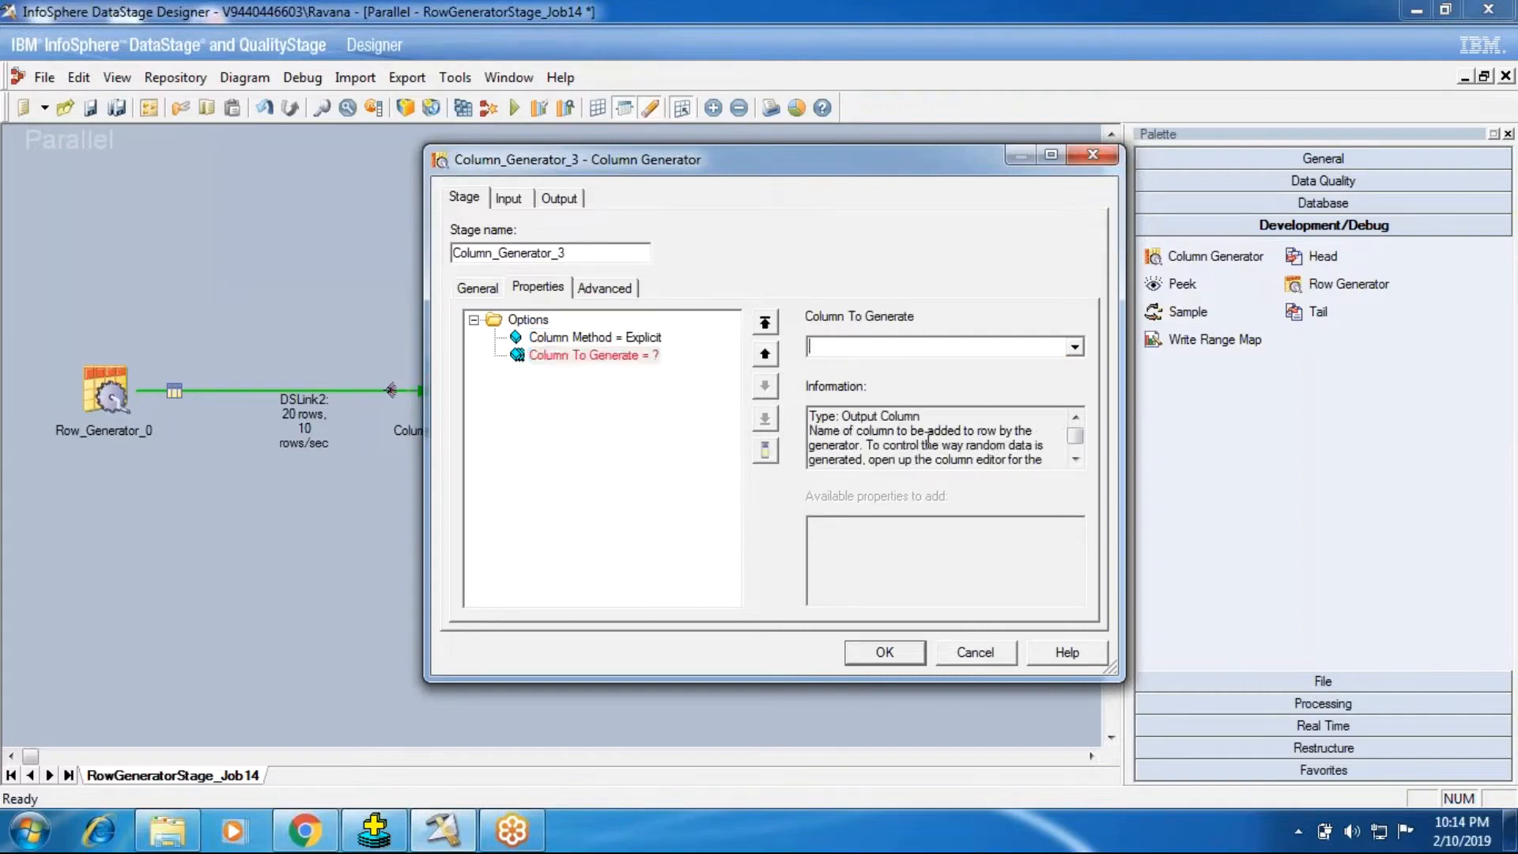
pyautogui.write('R')
pyautogui.press('BackSpace')
pyautogui.write('S')
pyautogui.press('BackSpace')
pyautogui.write('S')
pyautogui.press('BackSpace')
pyautogui.write('Salary')
pyautogui.click(580, 338)
# Step: Check where the Salary column appears across the Column Generator's input columns, output mapping, output columns and stage properties
pyautogui.click(508, 199)
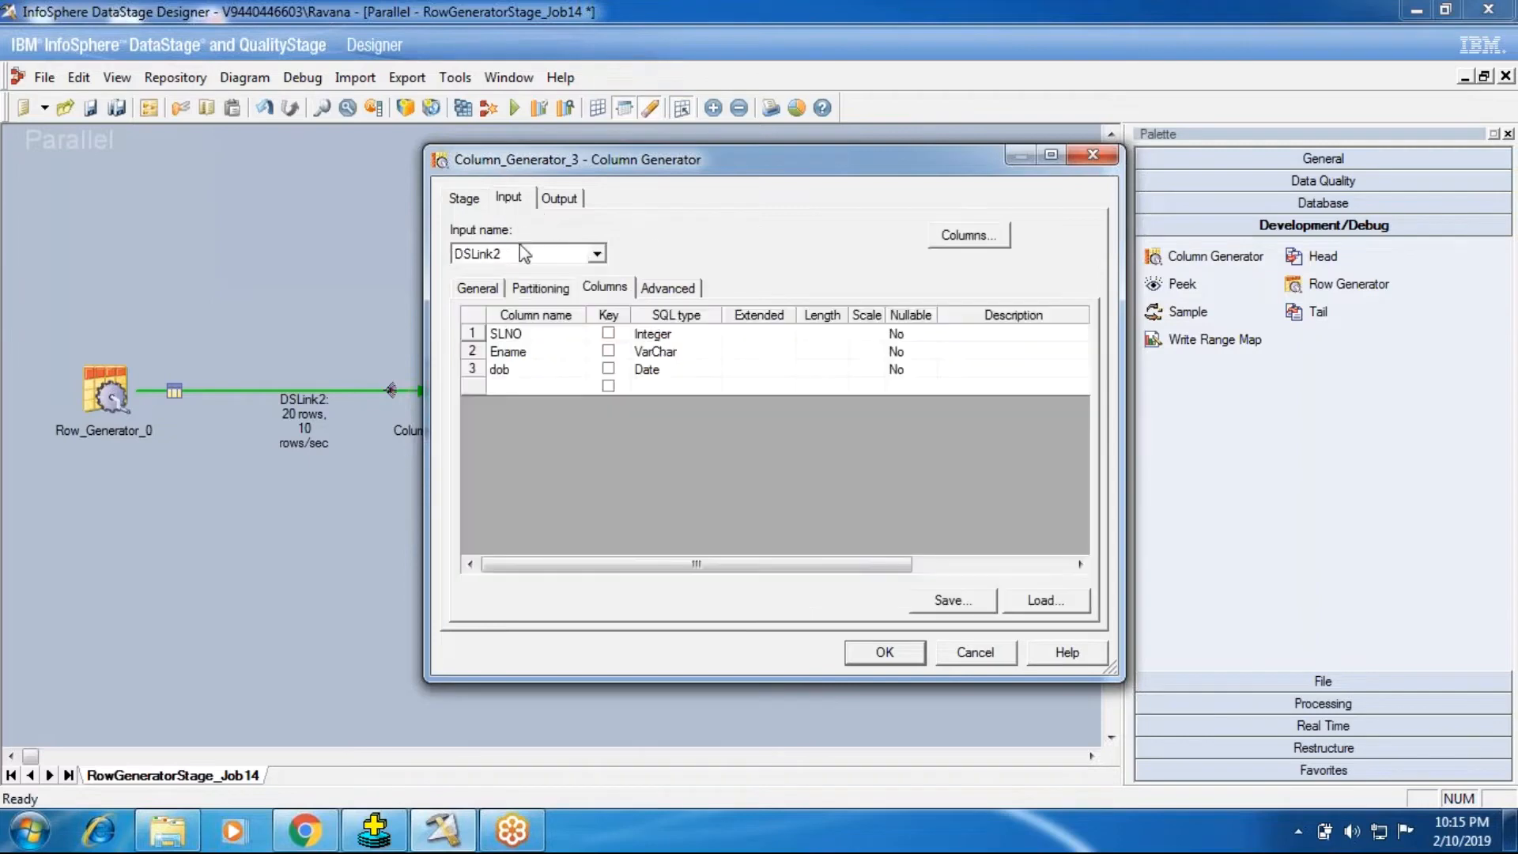
pyautogui.click(556, 198)
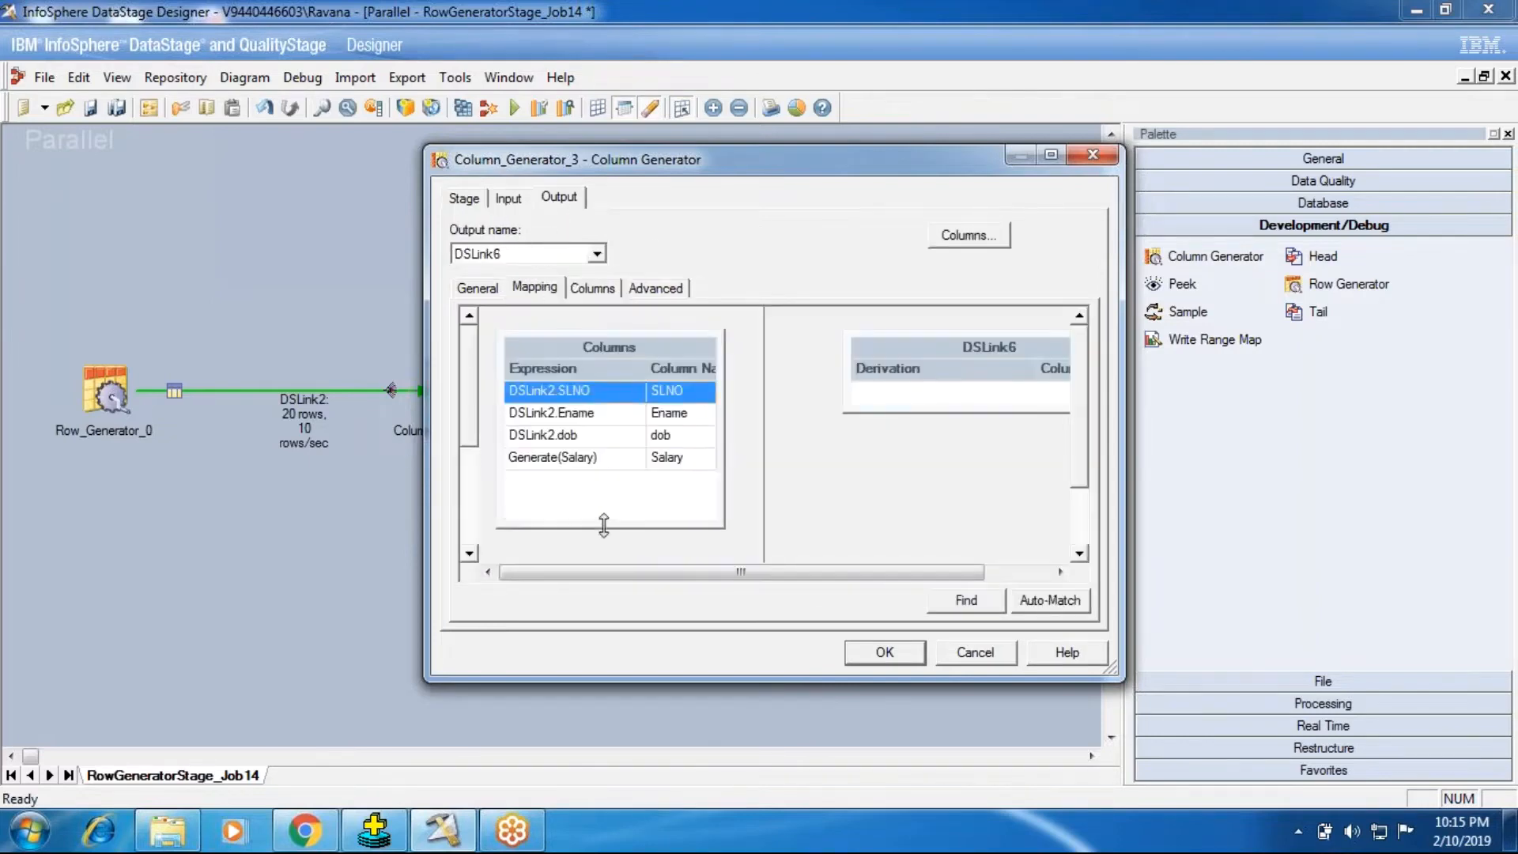
pyautogui.click(549, 459)
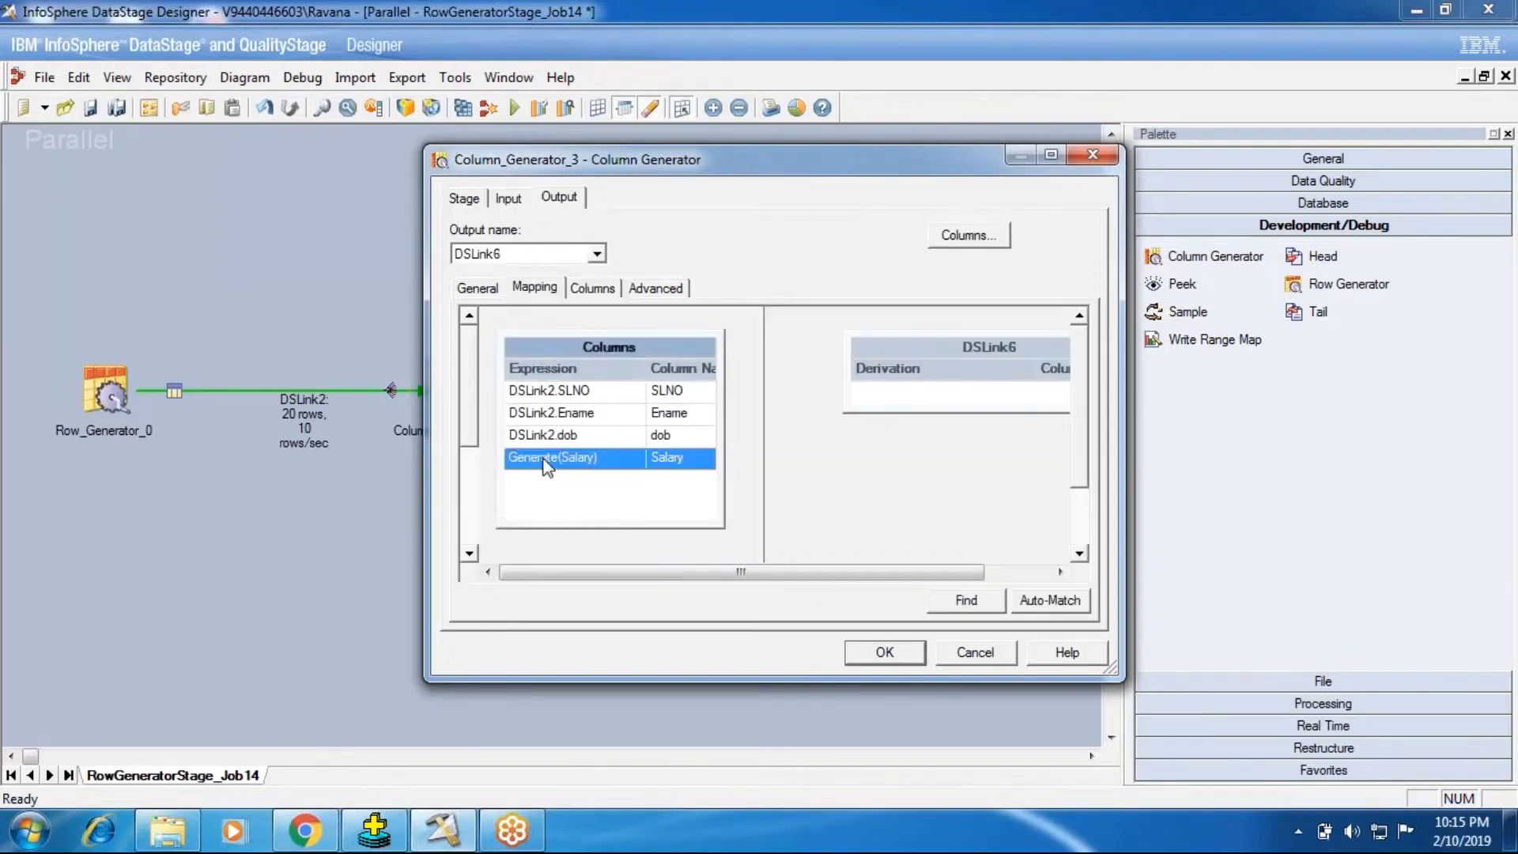
pyautogui.click(593, 289)
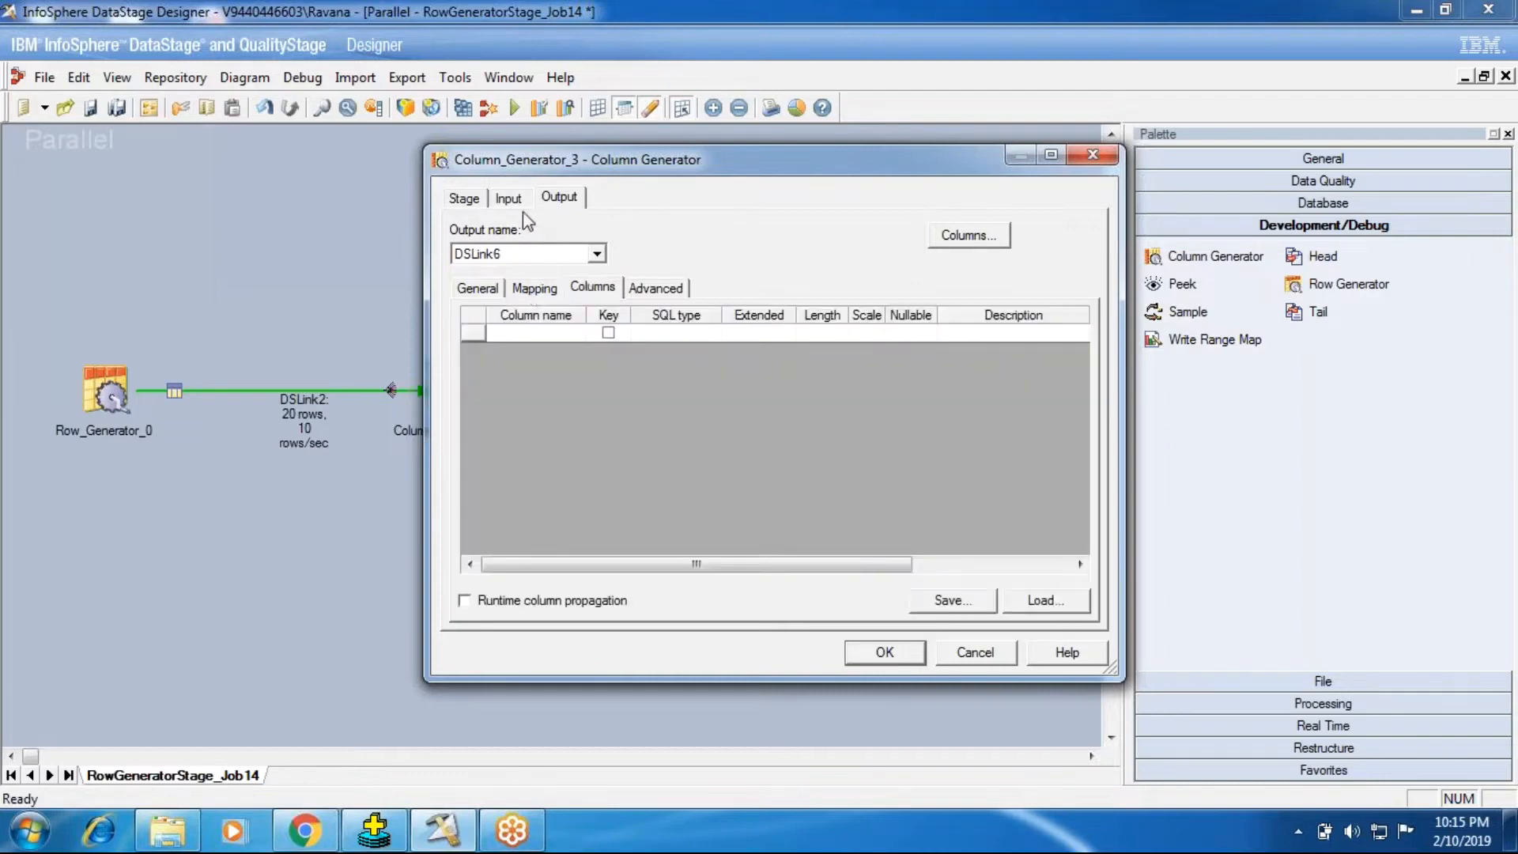
pyautogui.click(509, 198)
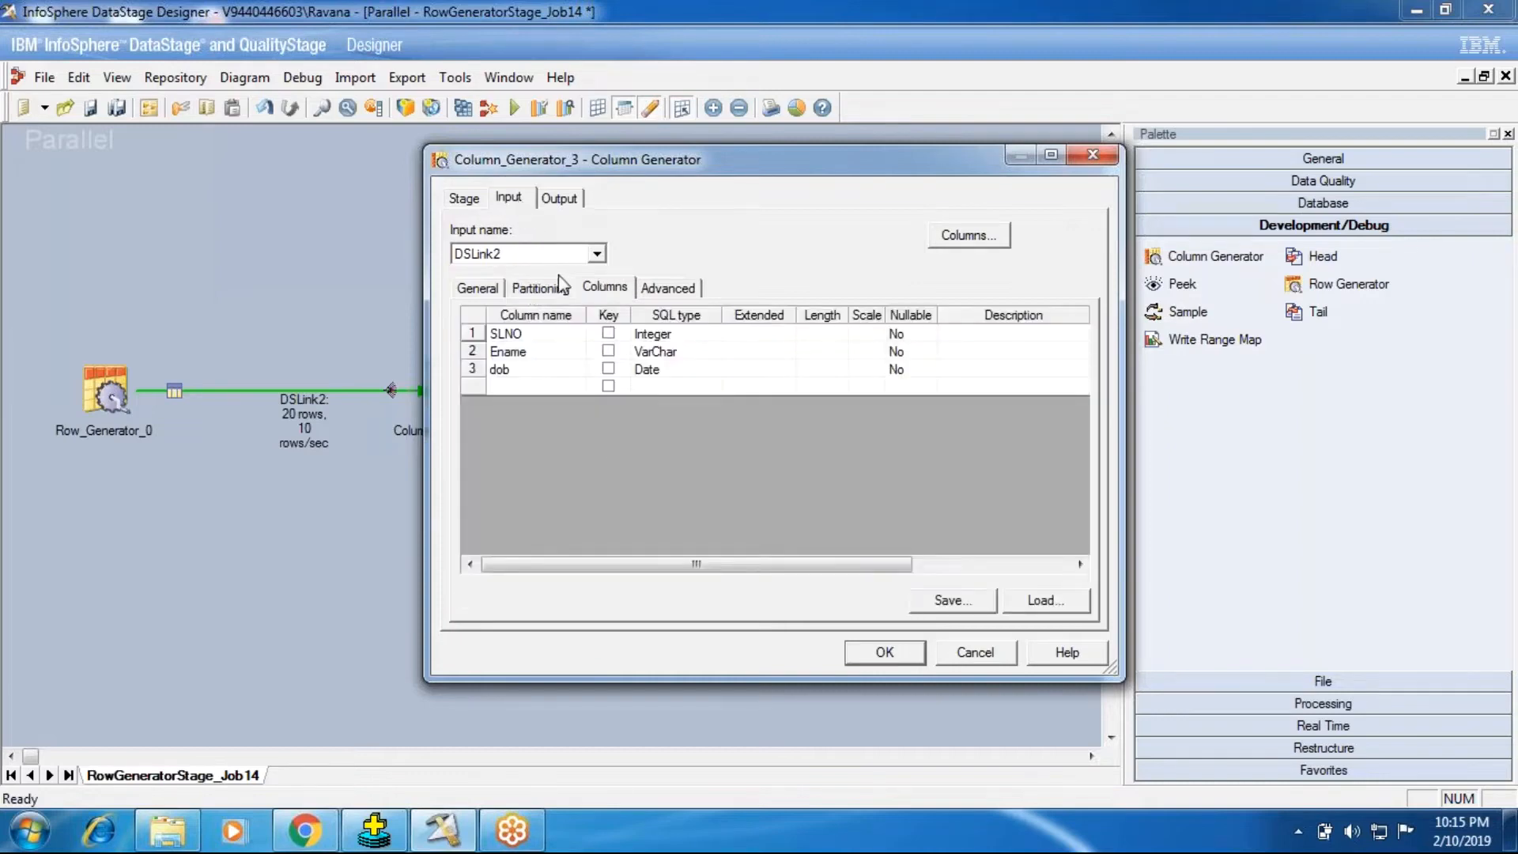
pyautogui.click(465, 198)
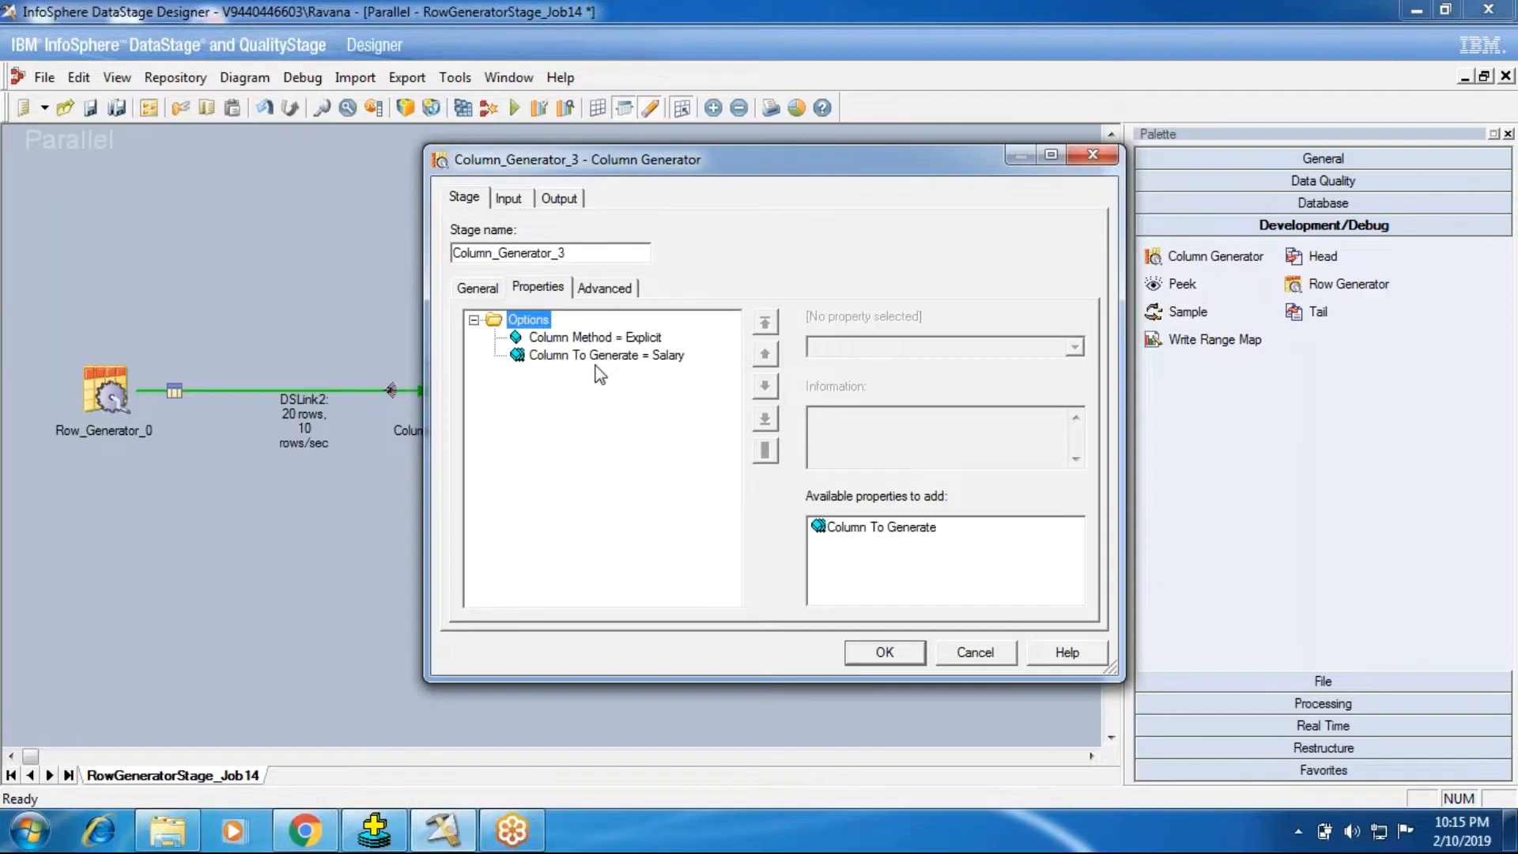
pyautogui.click(597, 358)
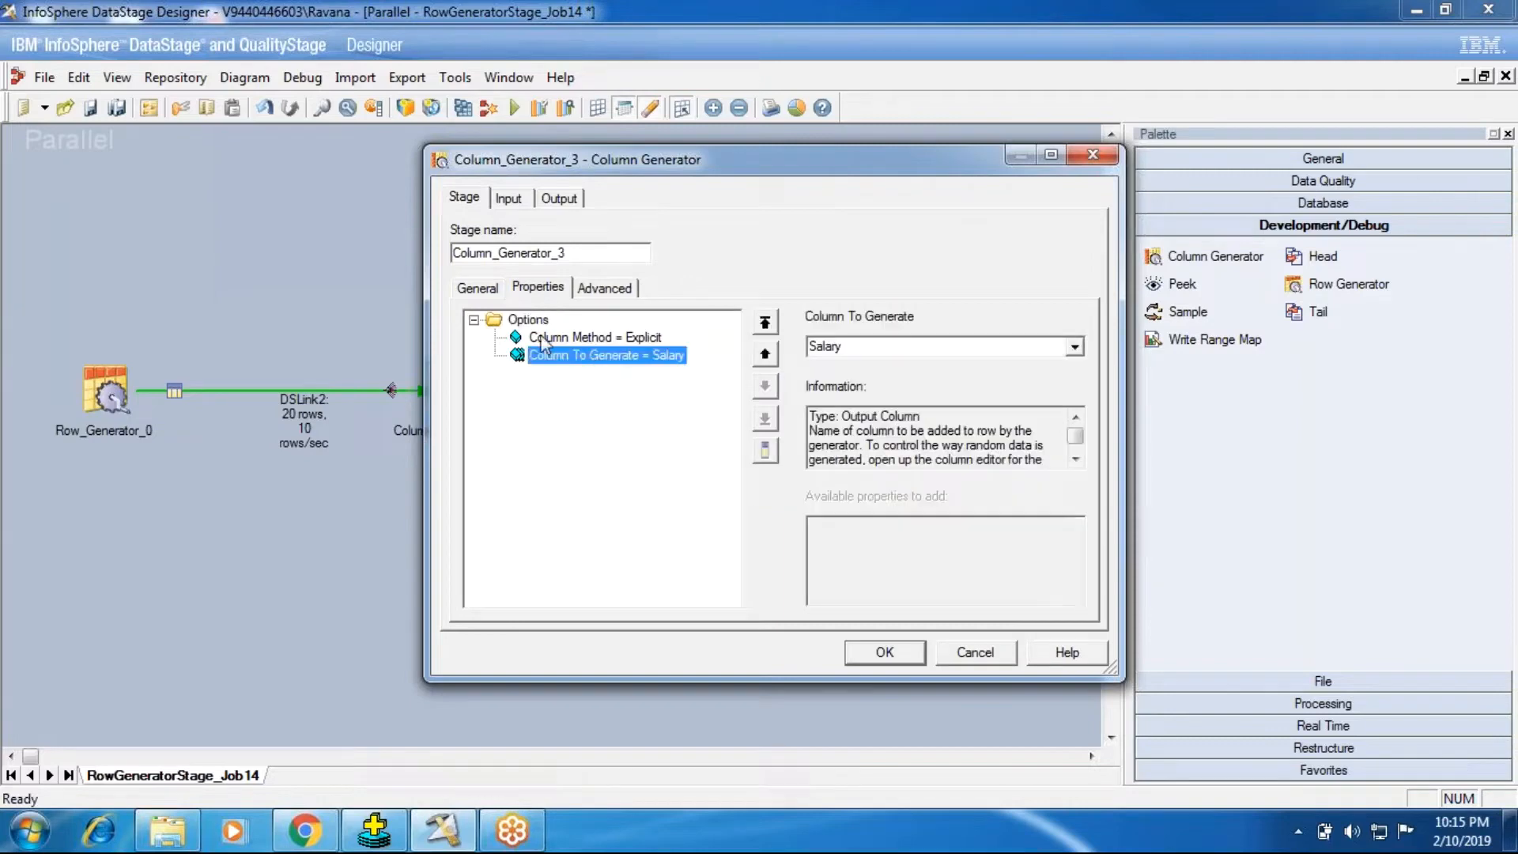
pyautogui.click(609, 337)
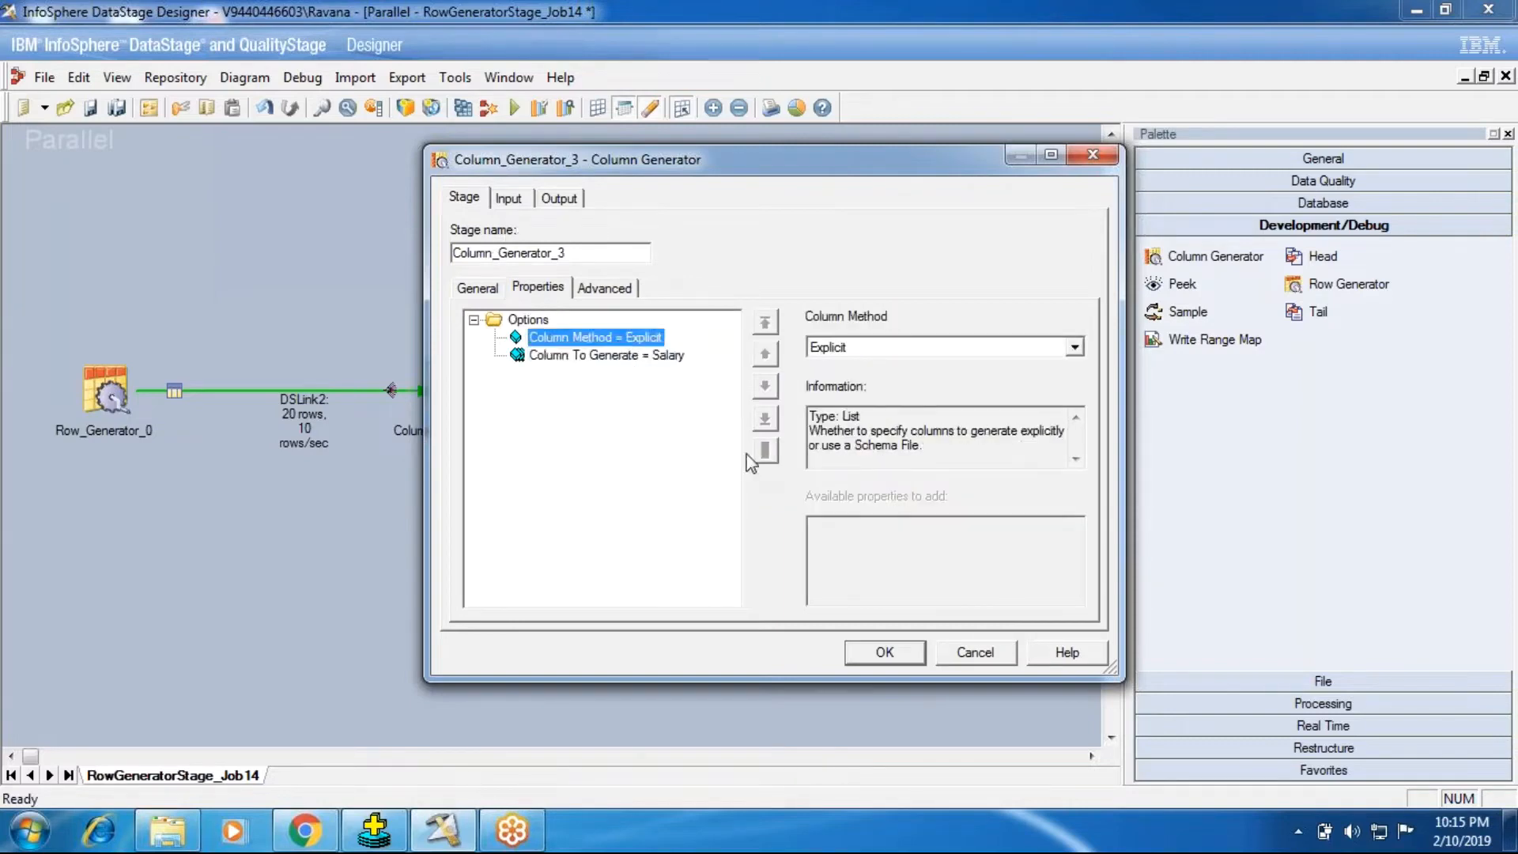
pyautogui.click(528, 321)
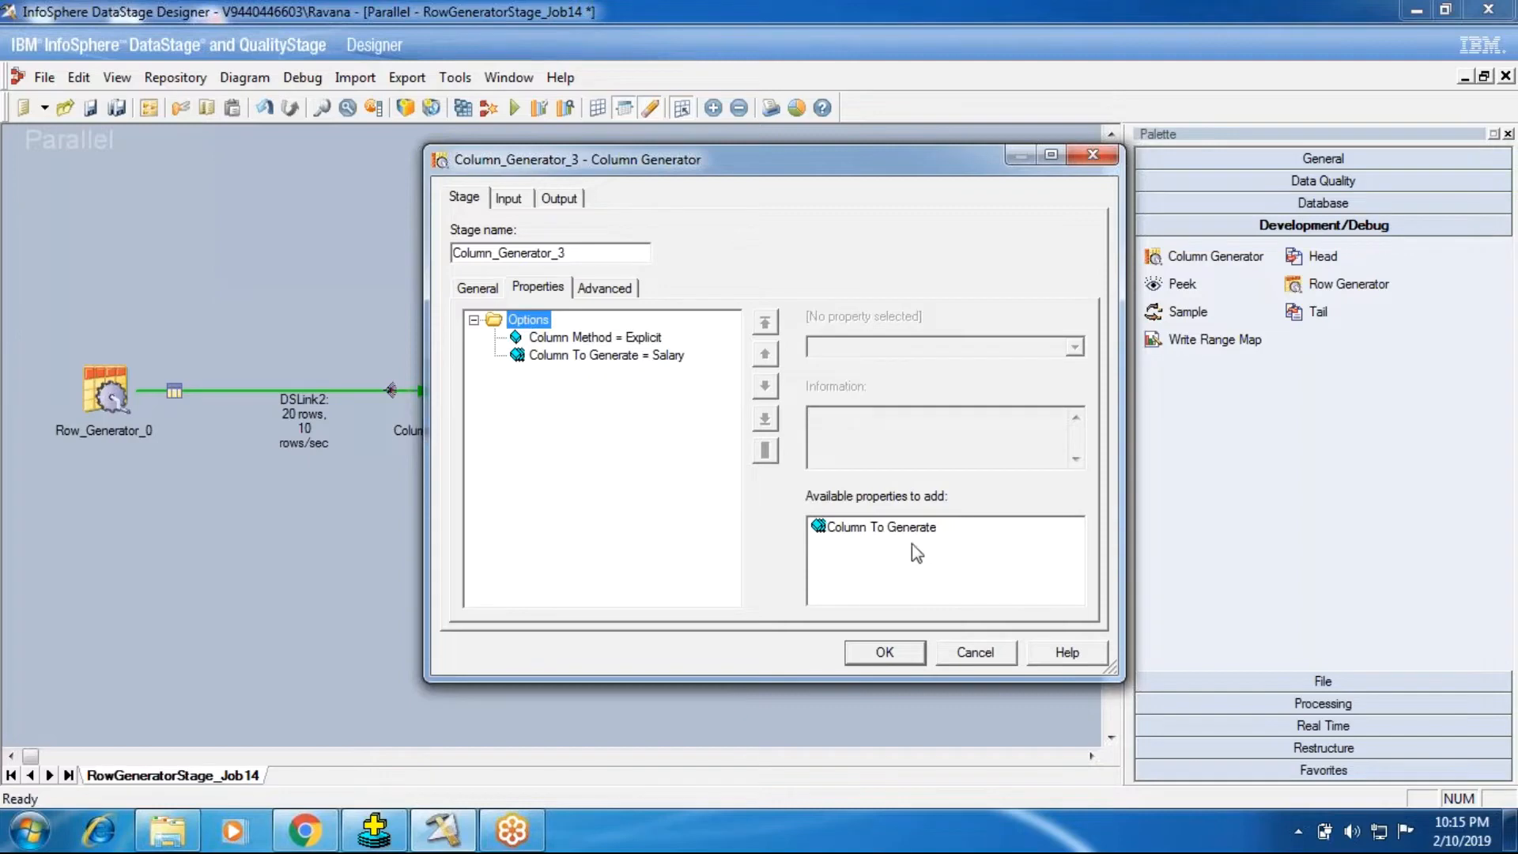
pyautogui.click(600, 355)
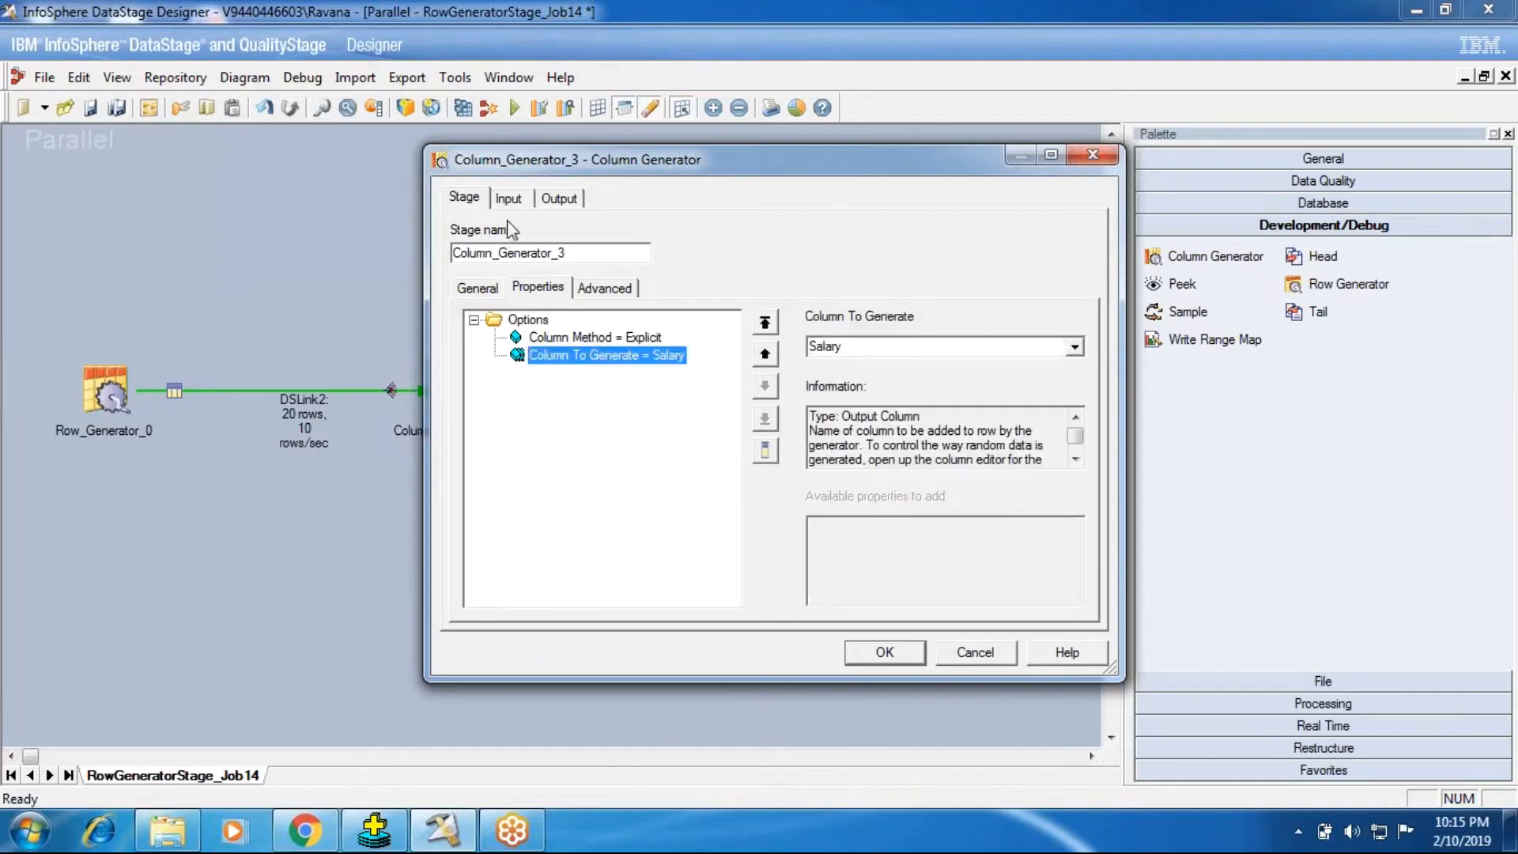
pyautogui.click(509, 198)
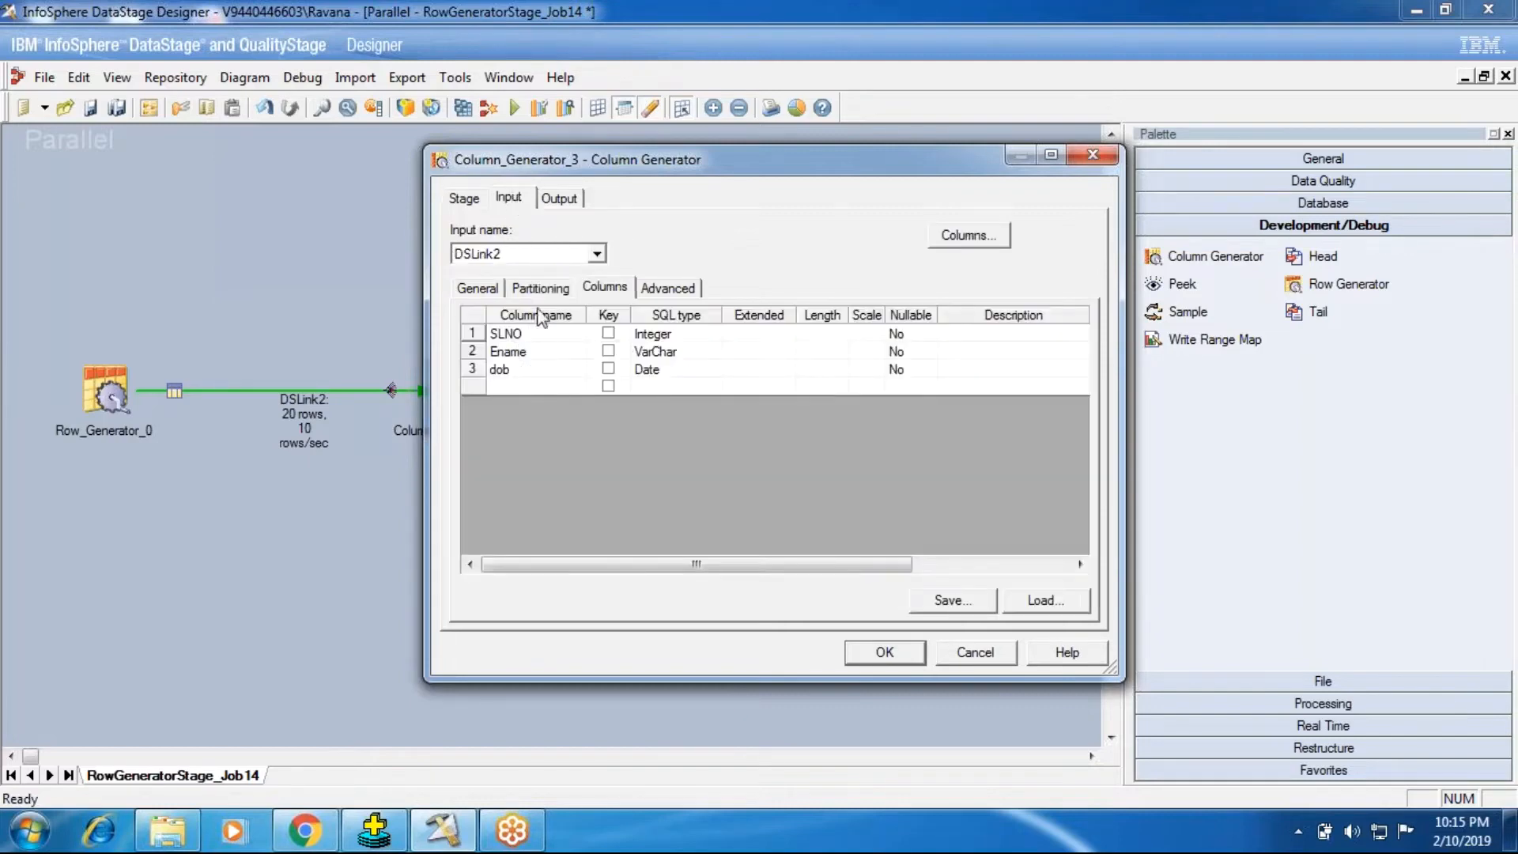
pyautogui.click(525, 382)
# Step: Map SLNO, Ename, dob and the generated Salary column to output link DSLink6, and select Salary in its column list
pyautogui.click(545, 199)
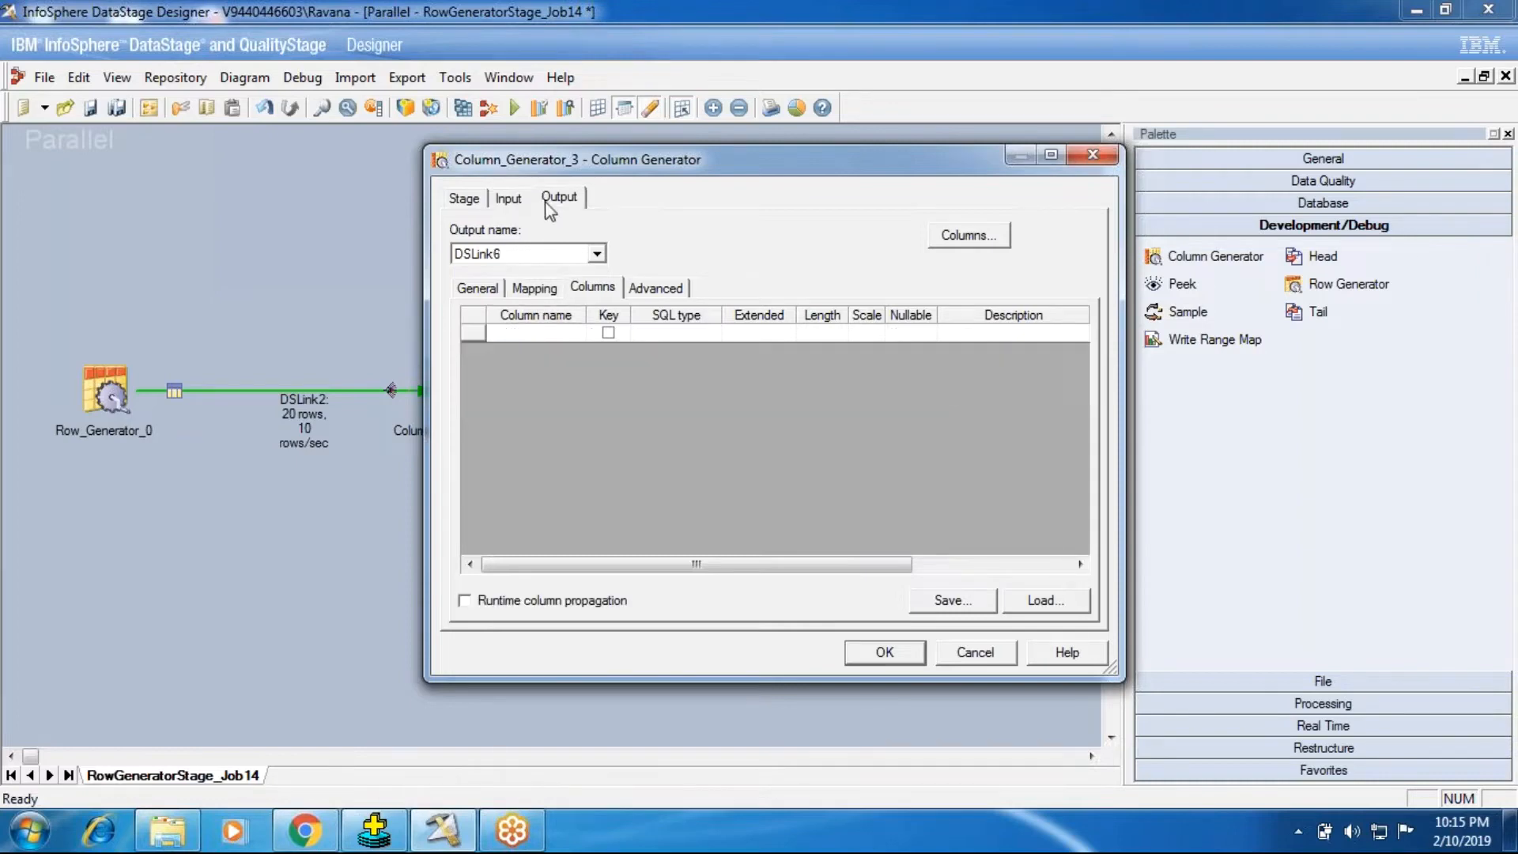
pyautogui.click(544, 291)
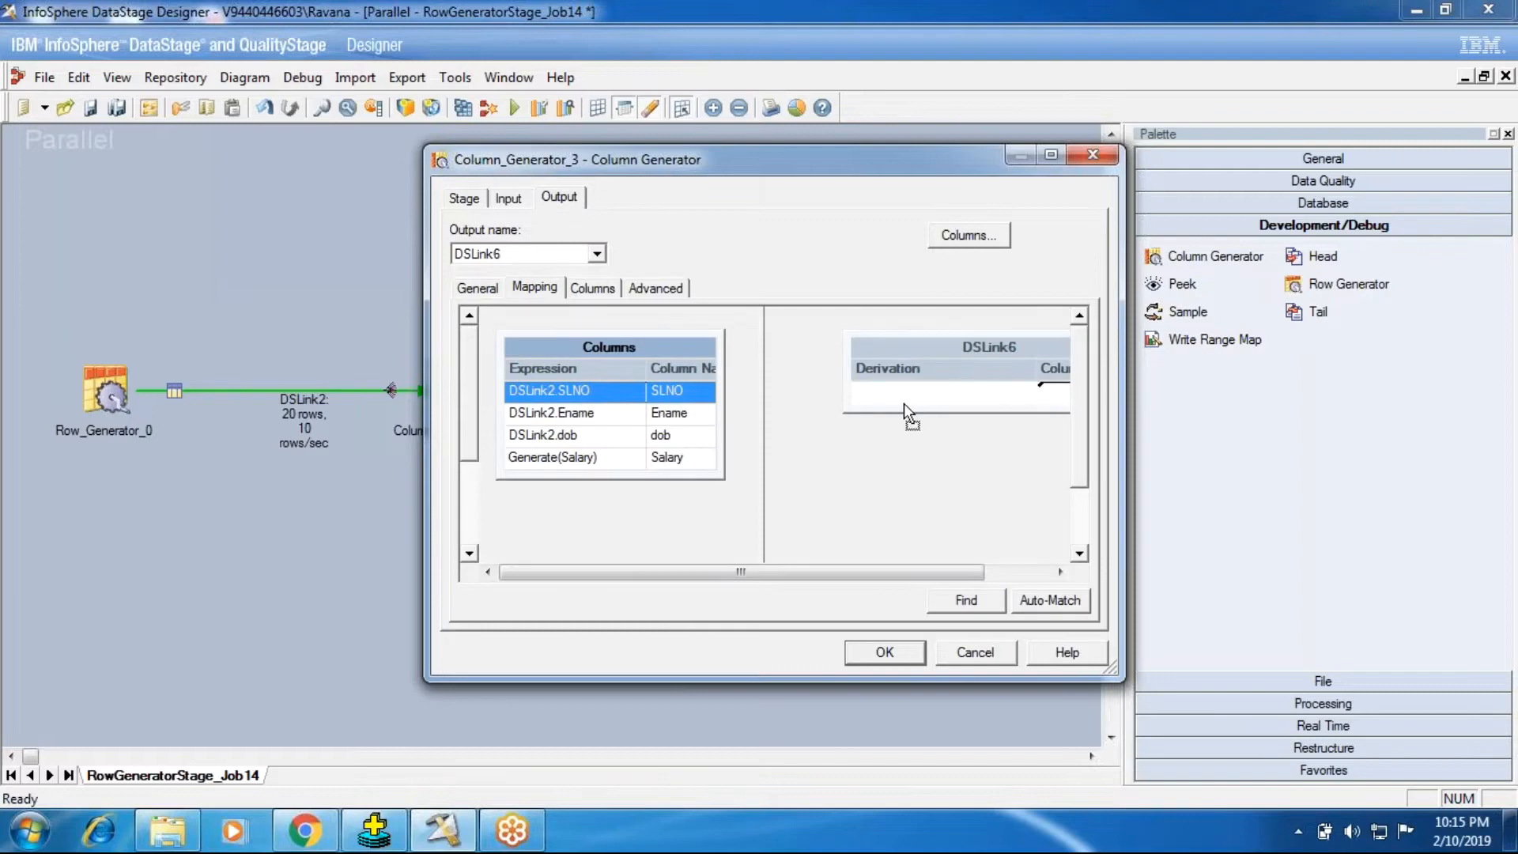
pyautogui.click(593, 288)
pyautogui.click(478, 385)
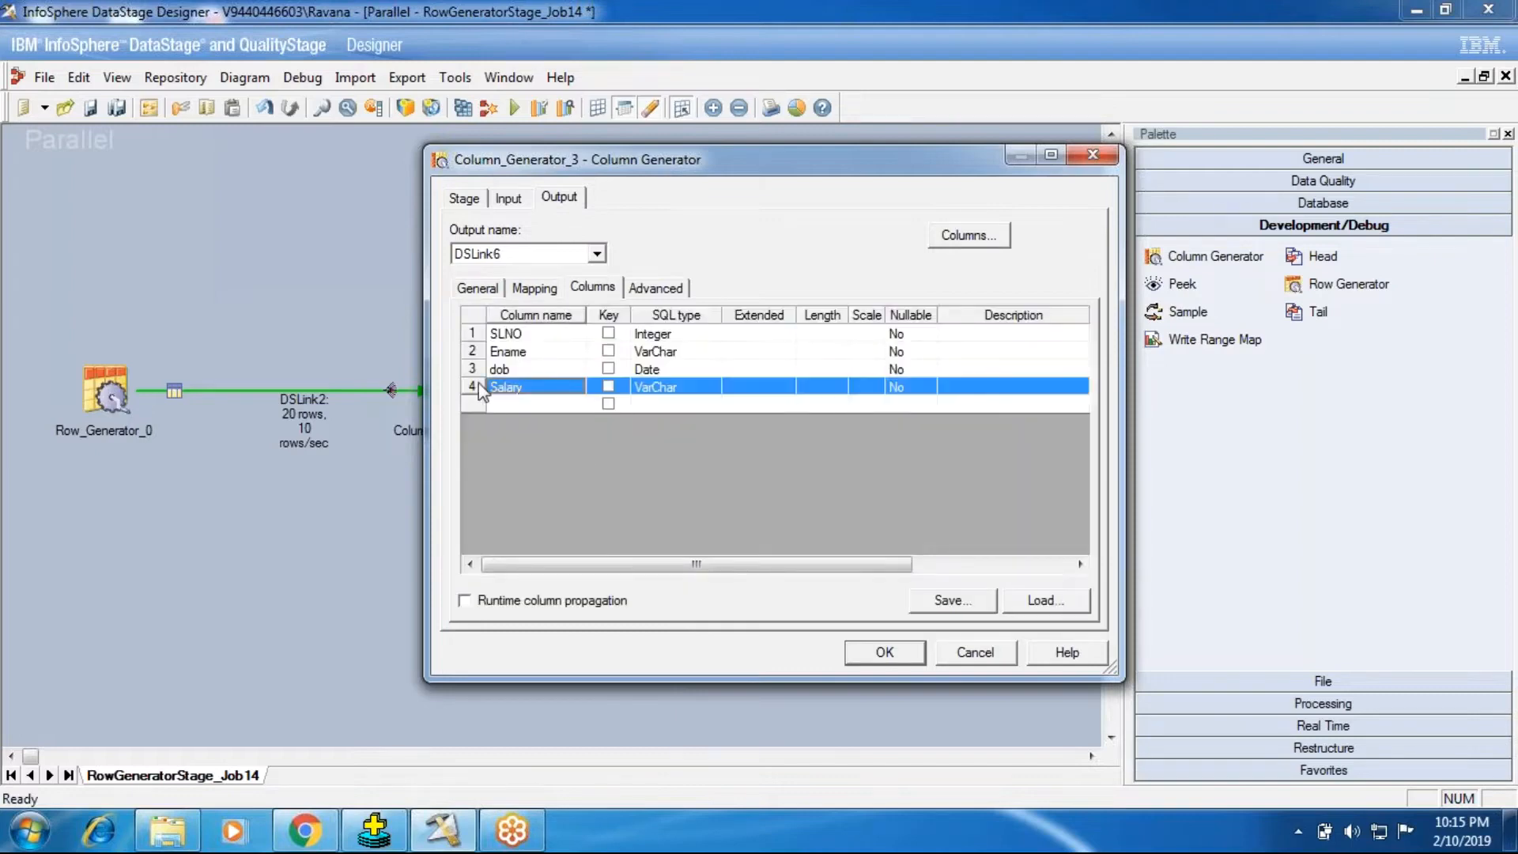
# Step: Open the Salary column's metadata and try the Algorithm generator property set to cycle with a Value entry
pyautogui.doubleClick(477, 385)
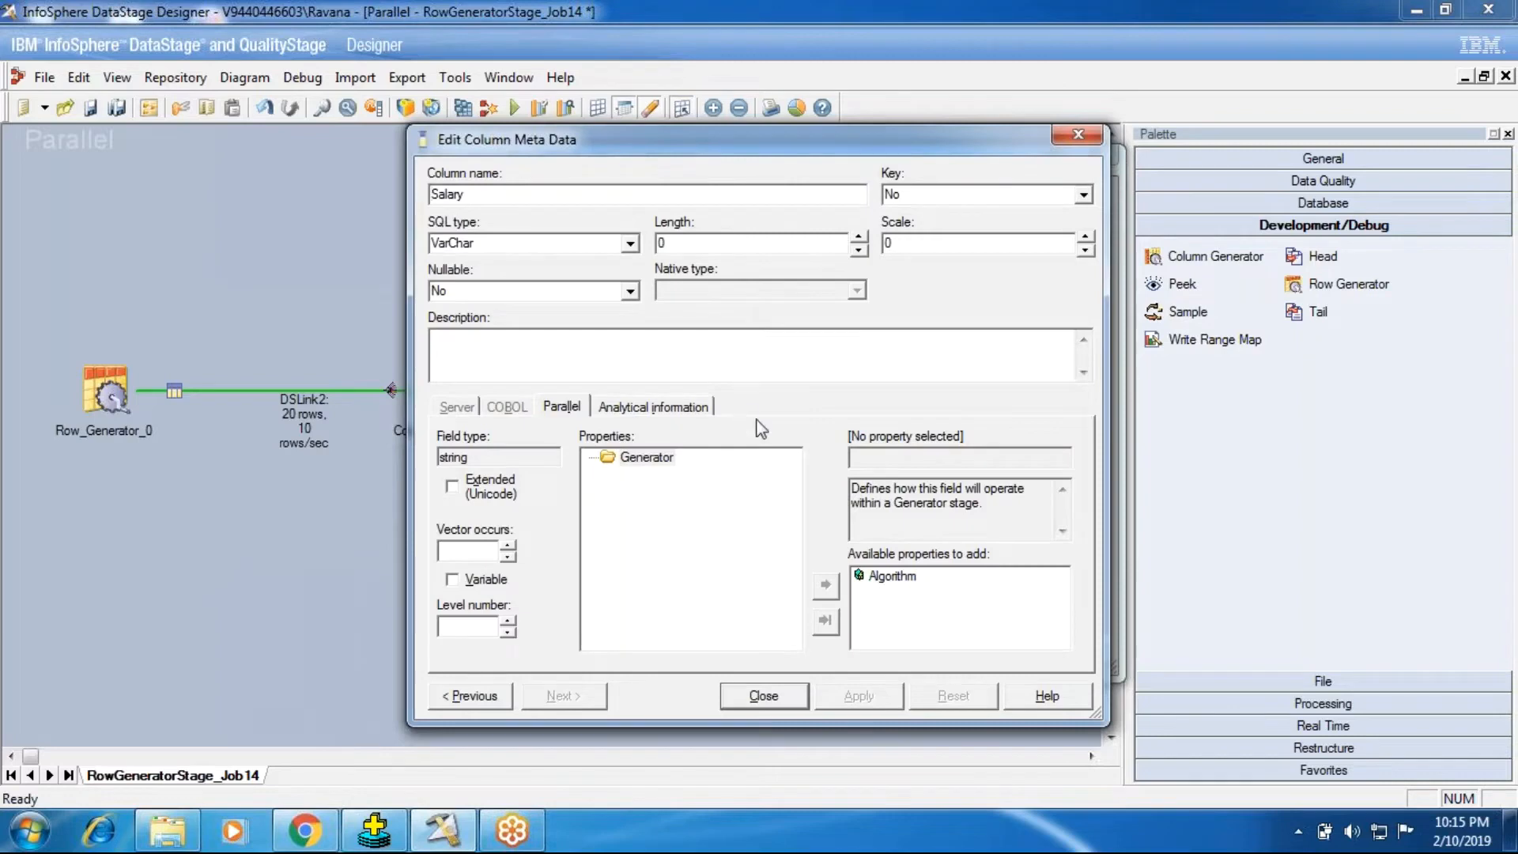
pyautogui.doubleClick(890, 576)
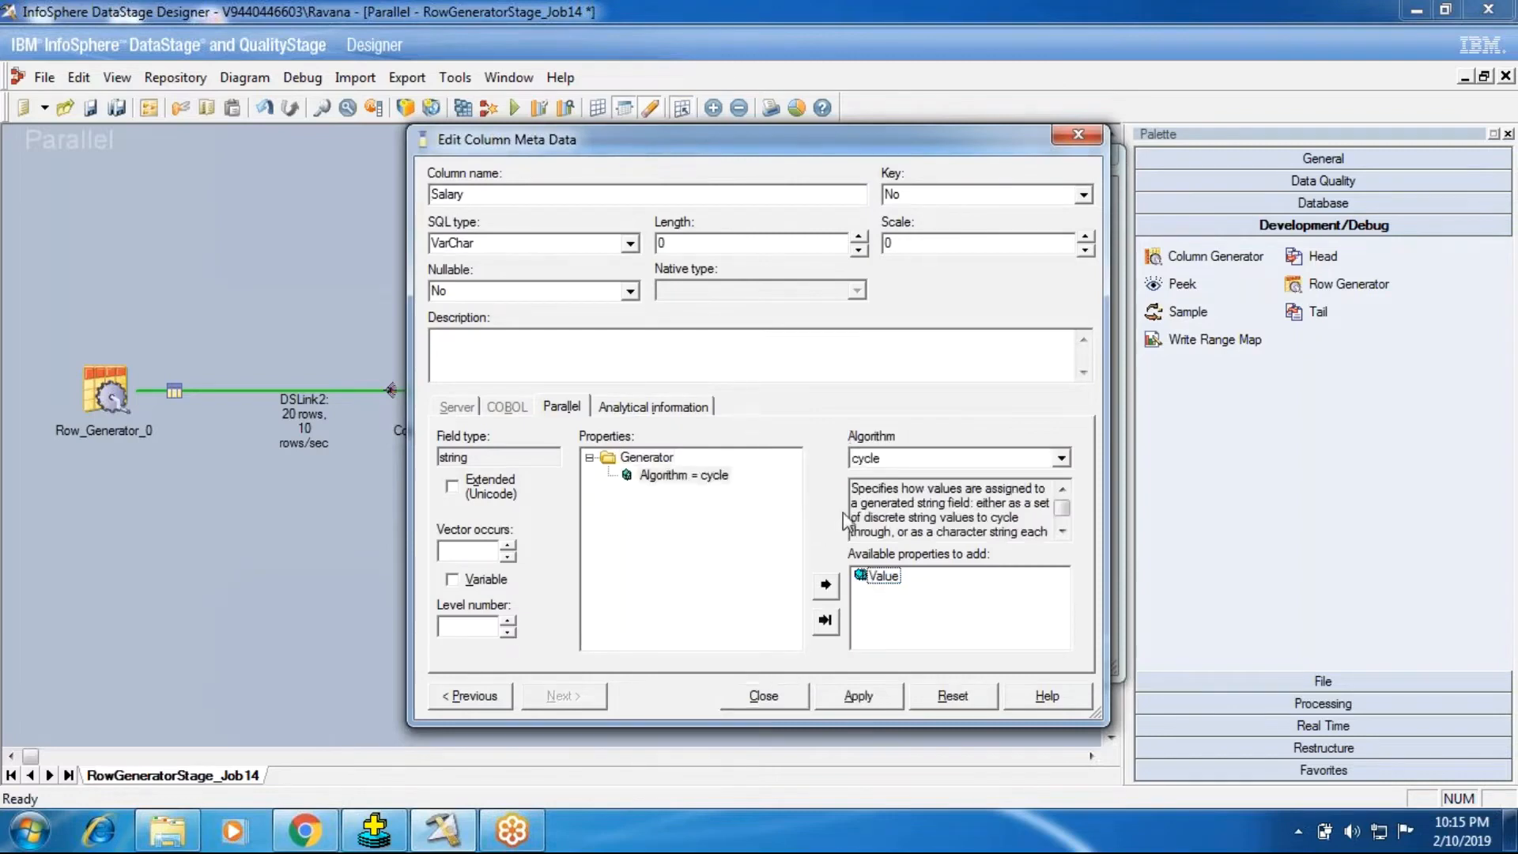
pyautogui.doubleClick(878, 577)
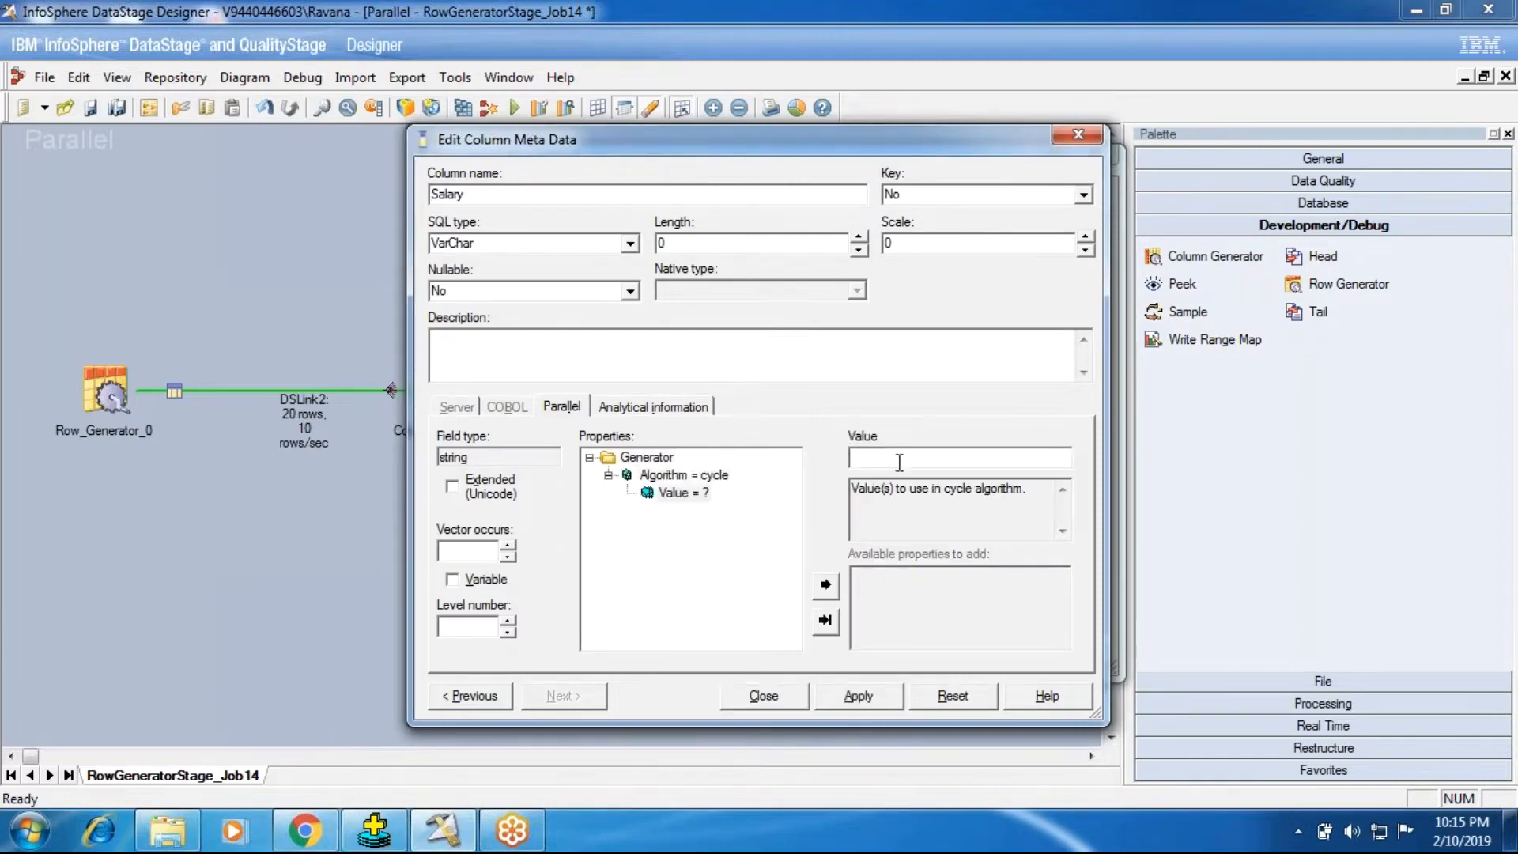
pyautogui.click(681, 477)
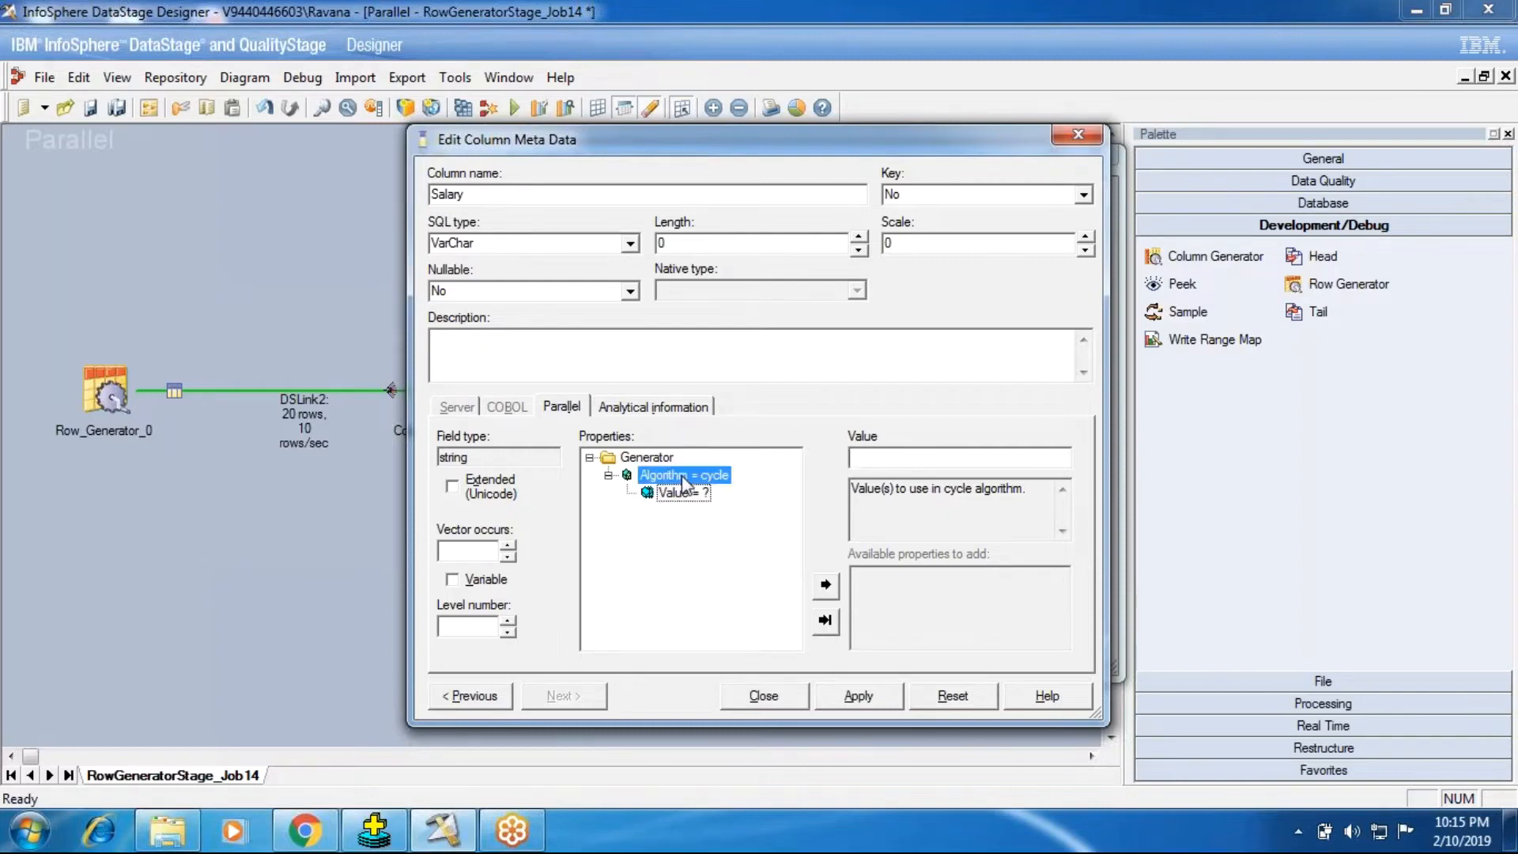
pyautogui.click(495, 246)
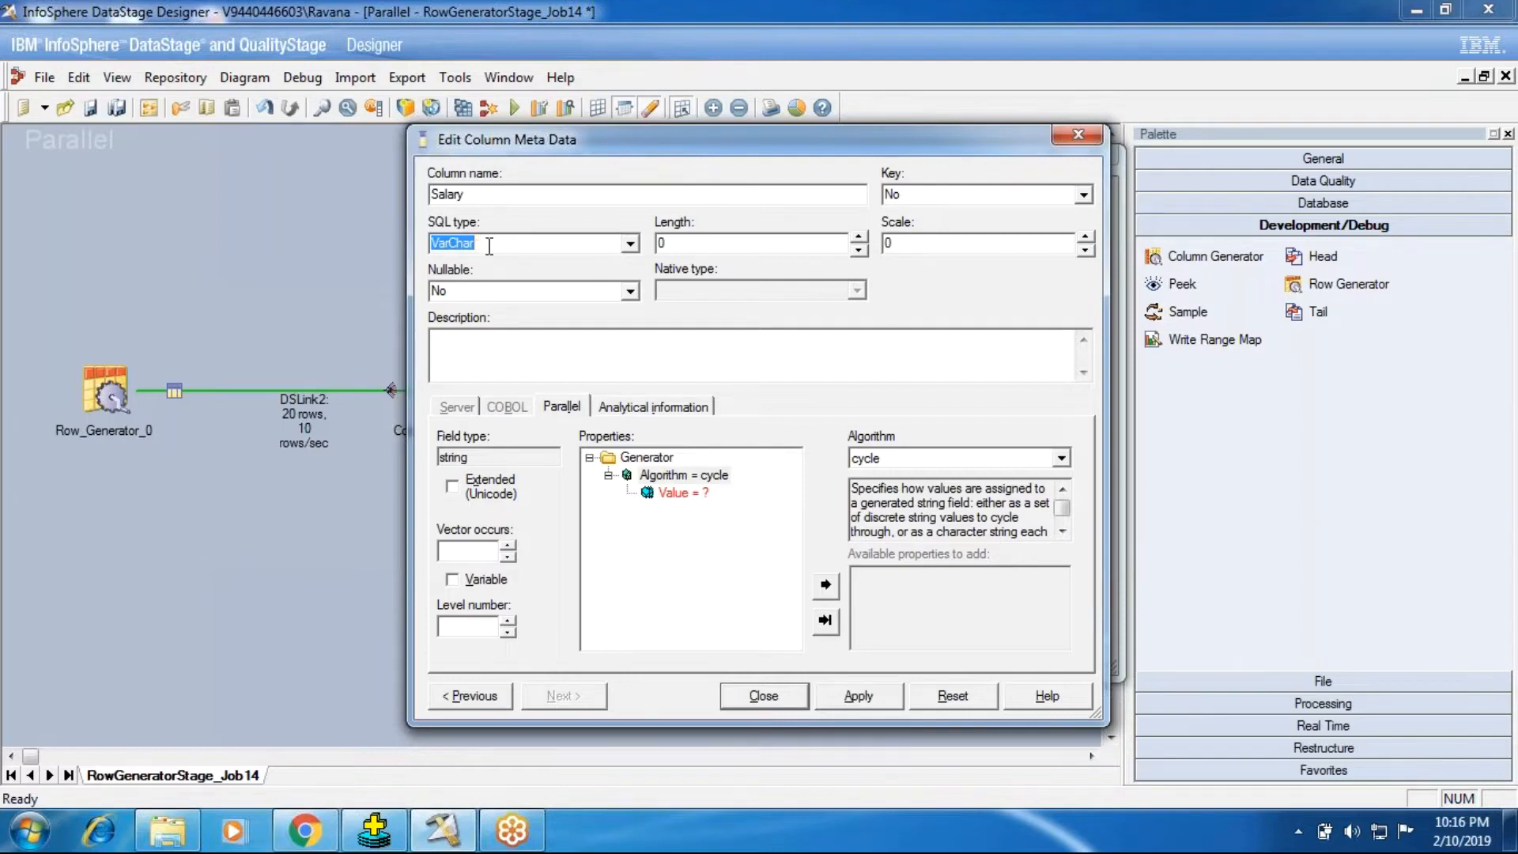
pyautogui.click(649, 465)
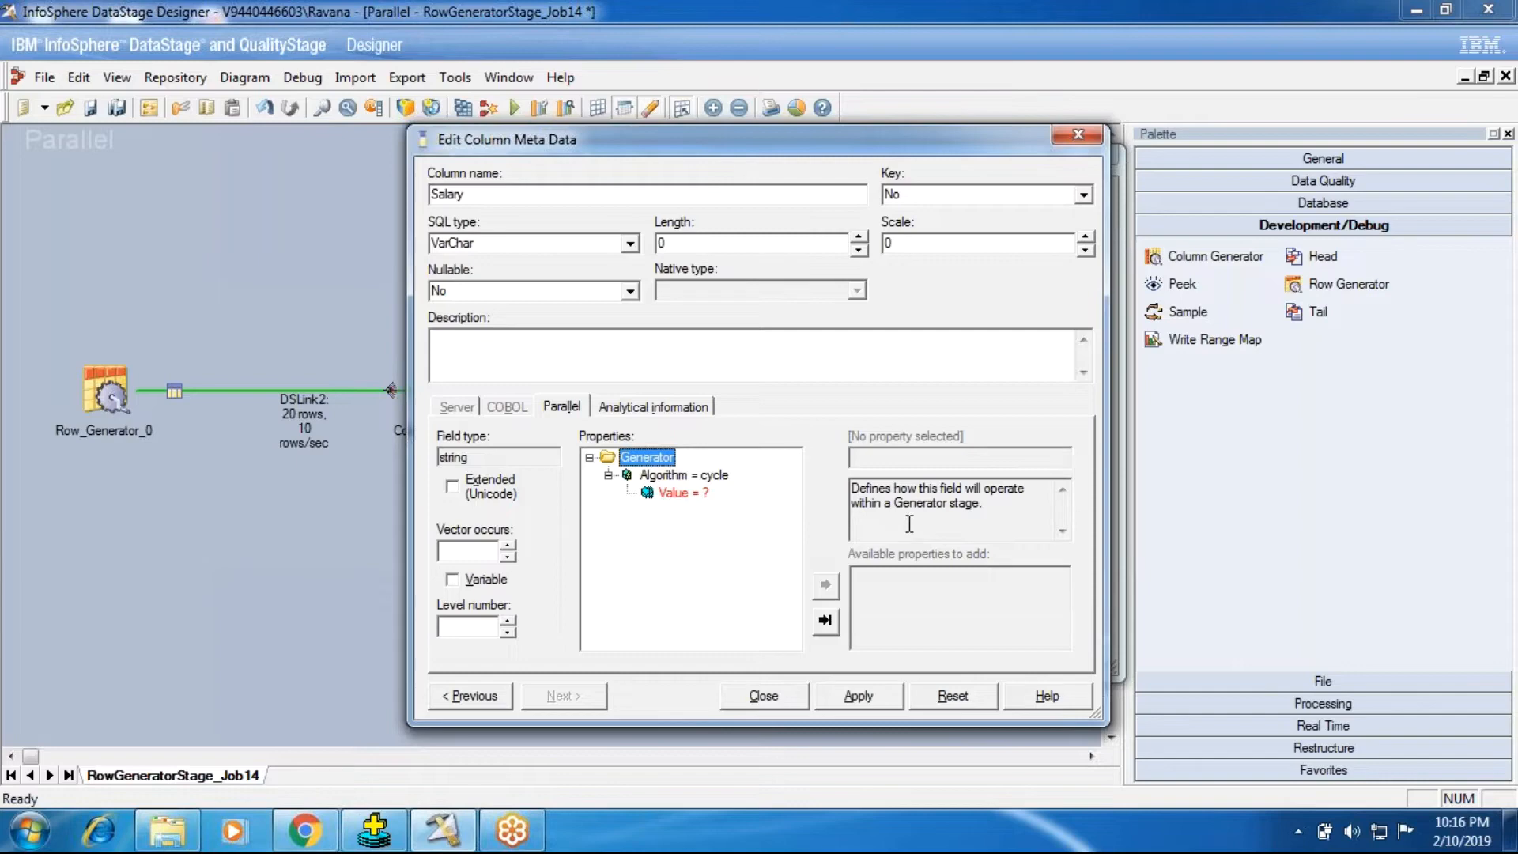
pyautogui.click(696, 474)
pyautogui.click(896, 459)
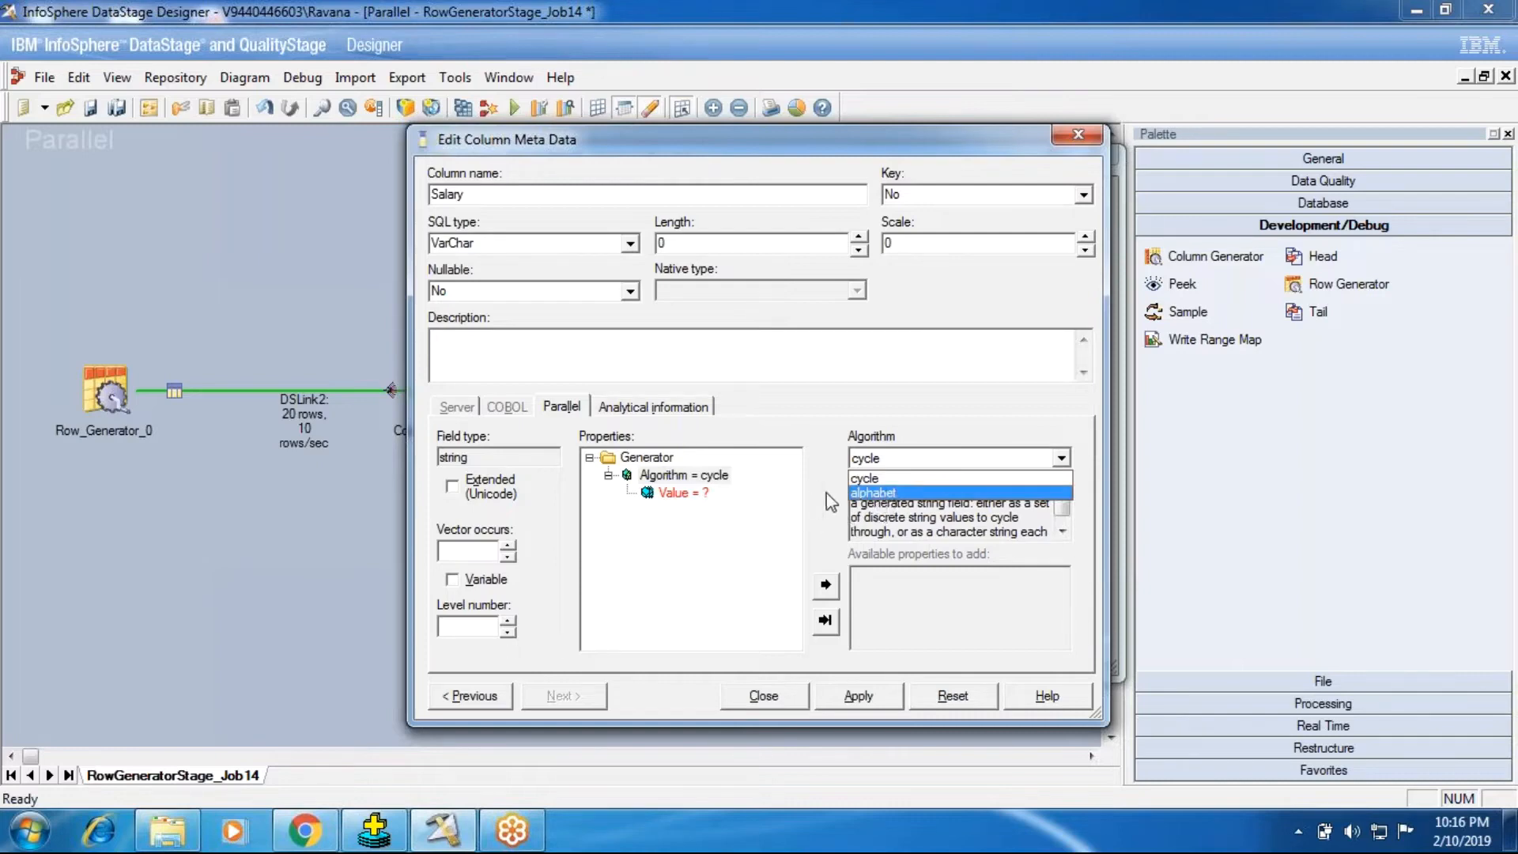
pyautogui.click(679, 585)
# Step: Change the Salary column's SQL type to Integer
pyautogui.click(518, 247)
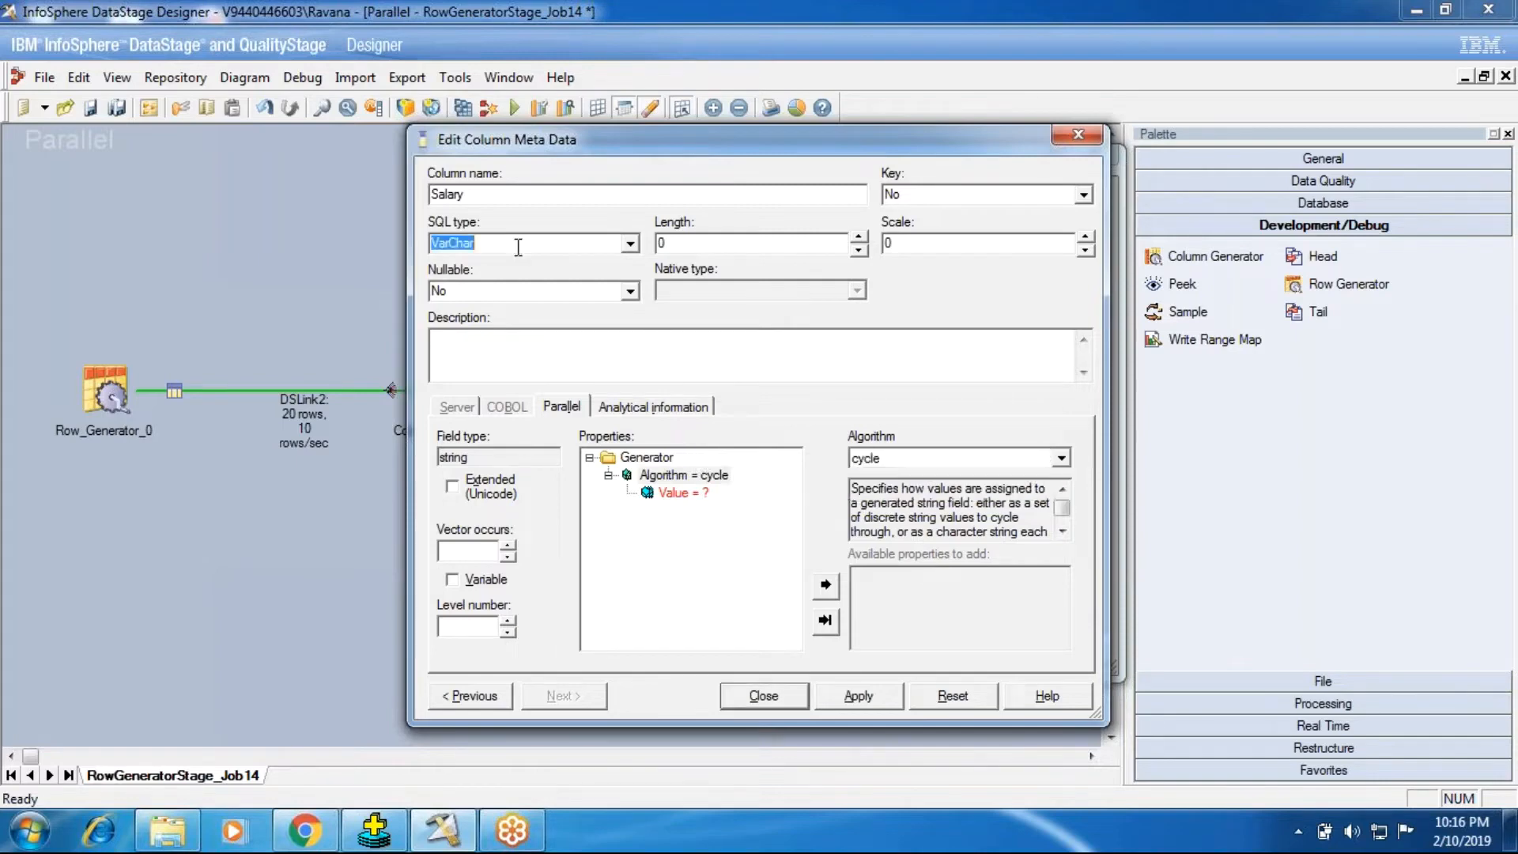
pyautogui.write('i')
pyautogui.click(631, 244)
pyautogui.click(538, 267)
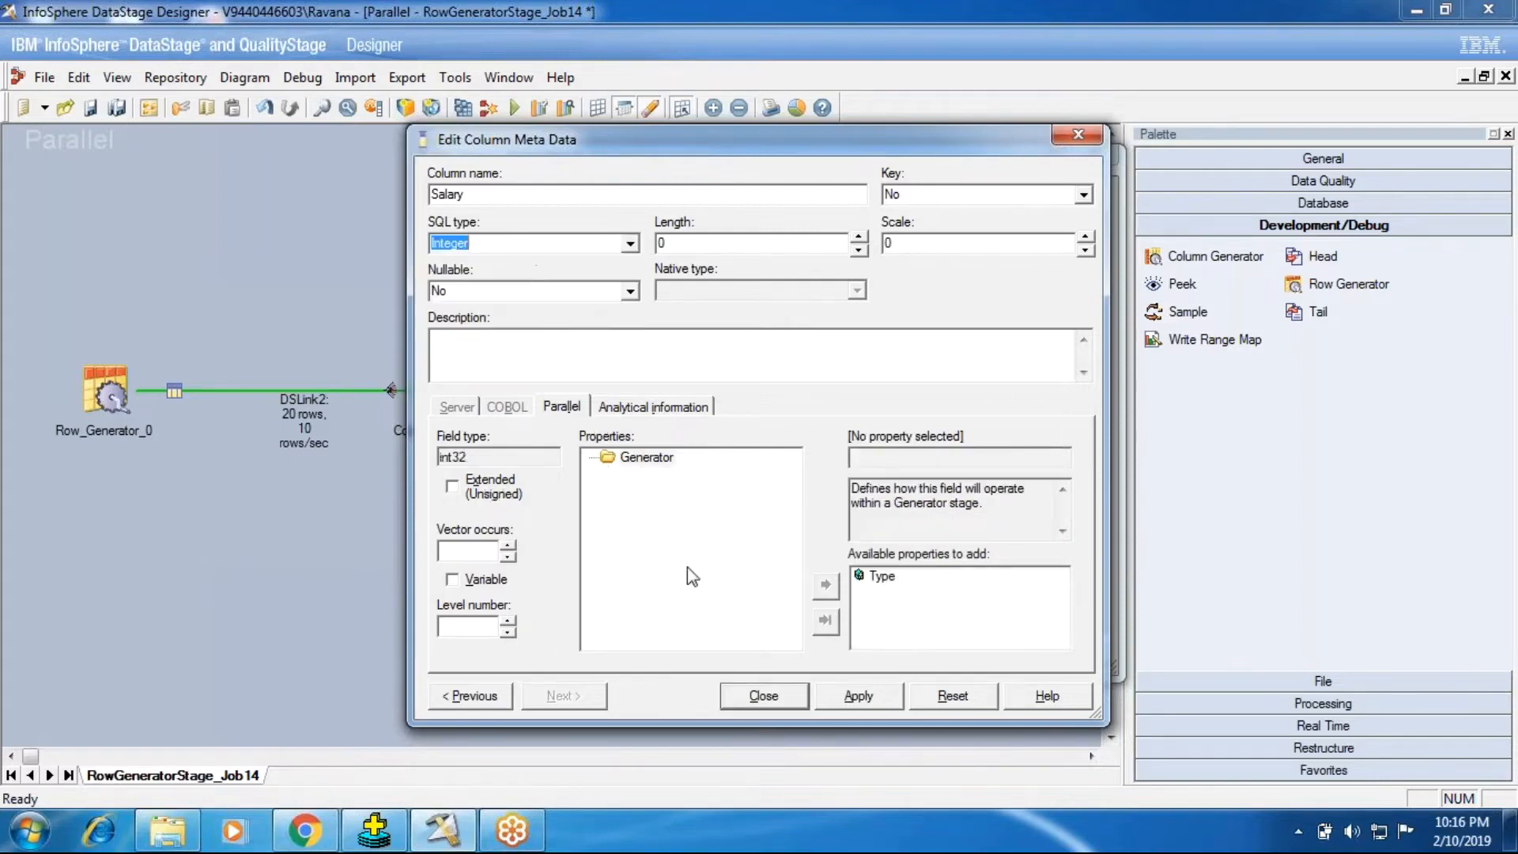
# Step: Add the generator property Type = cycle to Salary, with Increment, Initial value and Limit under it
pyautogui.click(884, 578)
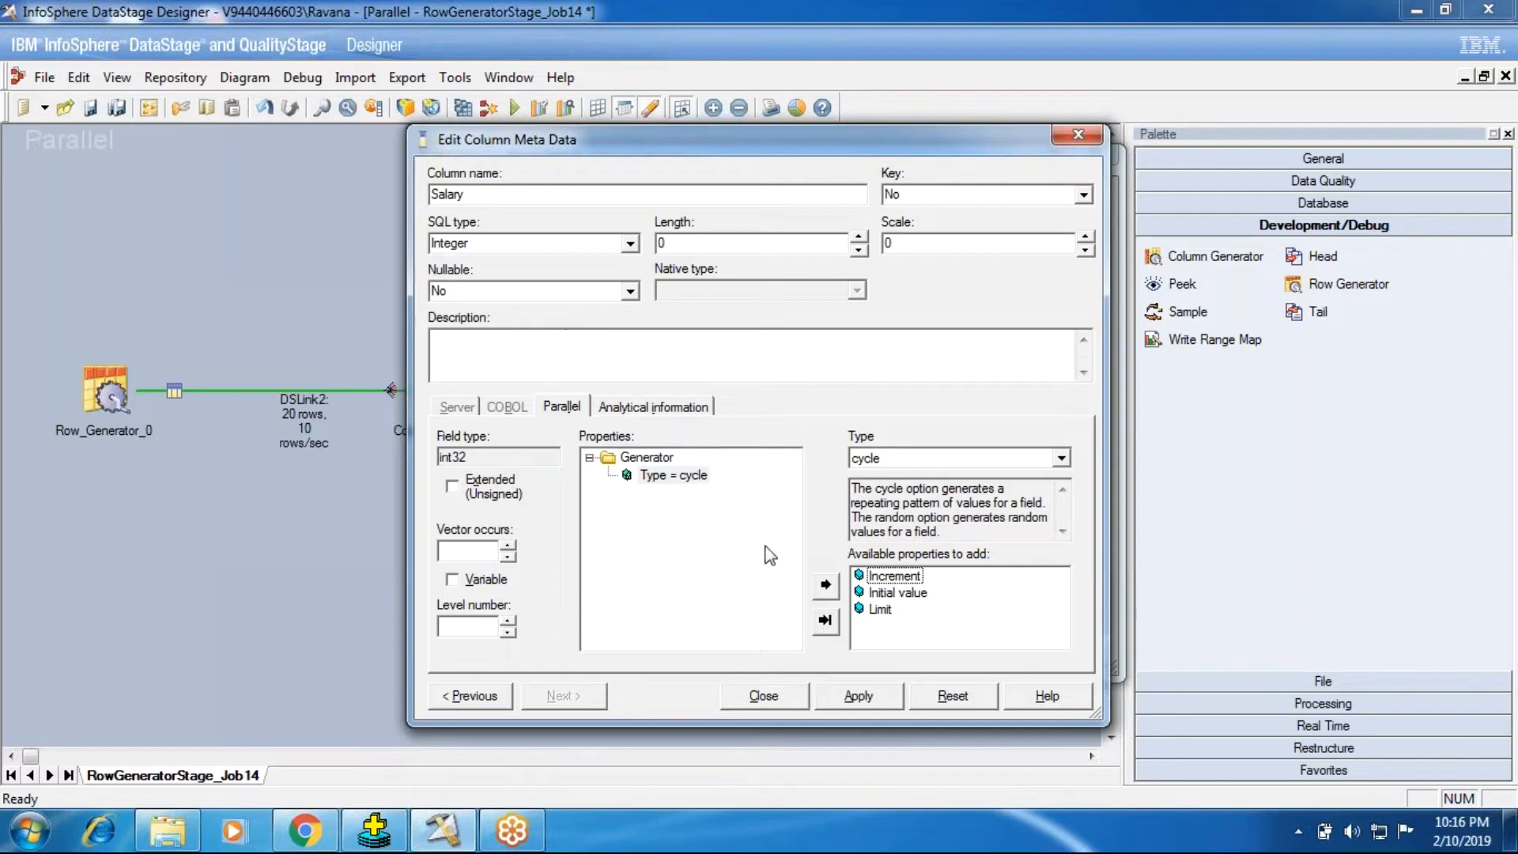
pyautogui.doubleClick(894, 575)
pyautogui.click(677, 474)
pyautogui.doubleClick(877, 576)
pyautogui.click(674, 476)
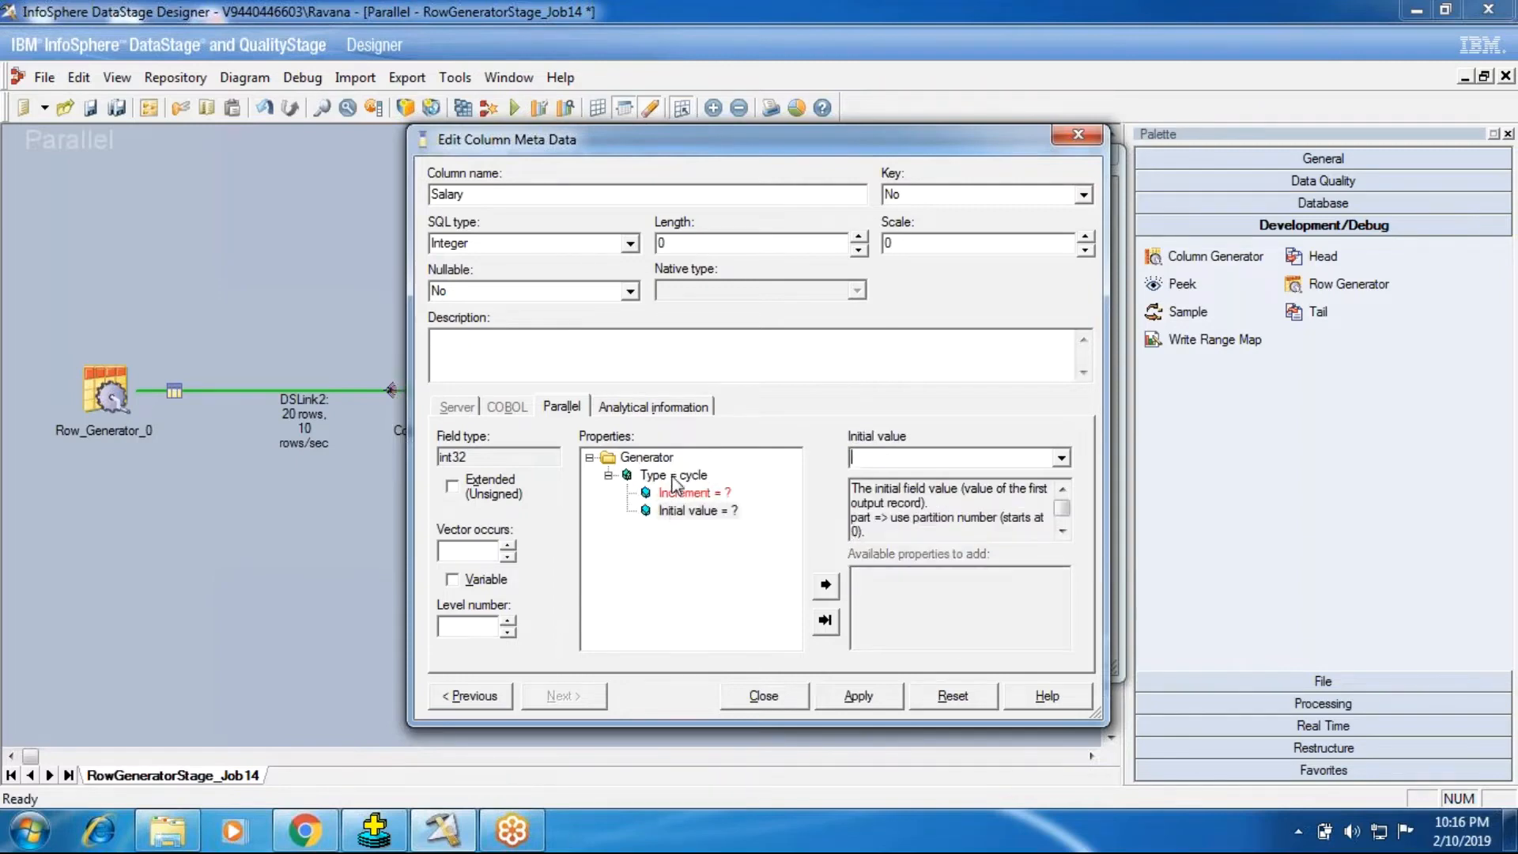
pyautogui.doubleClick(878, 576)
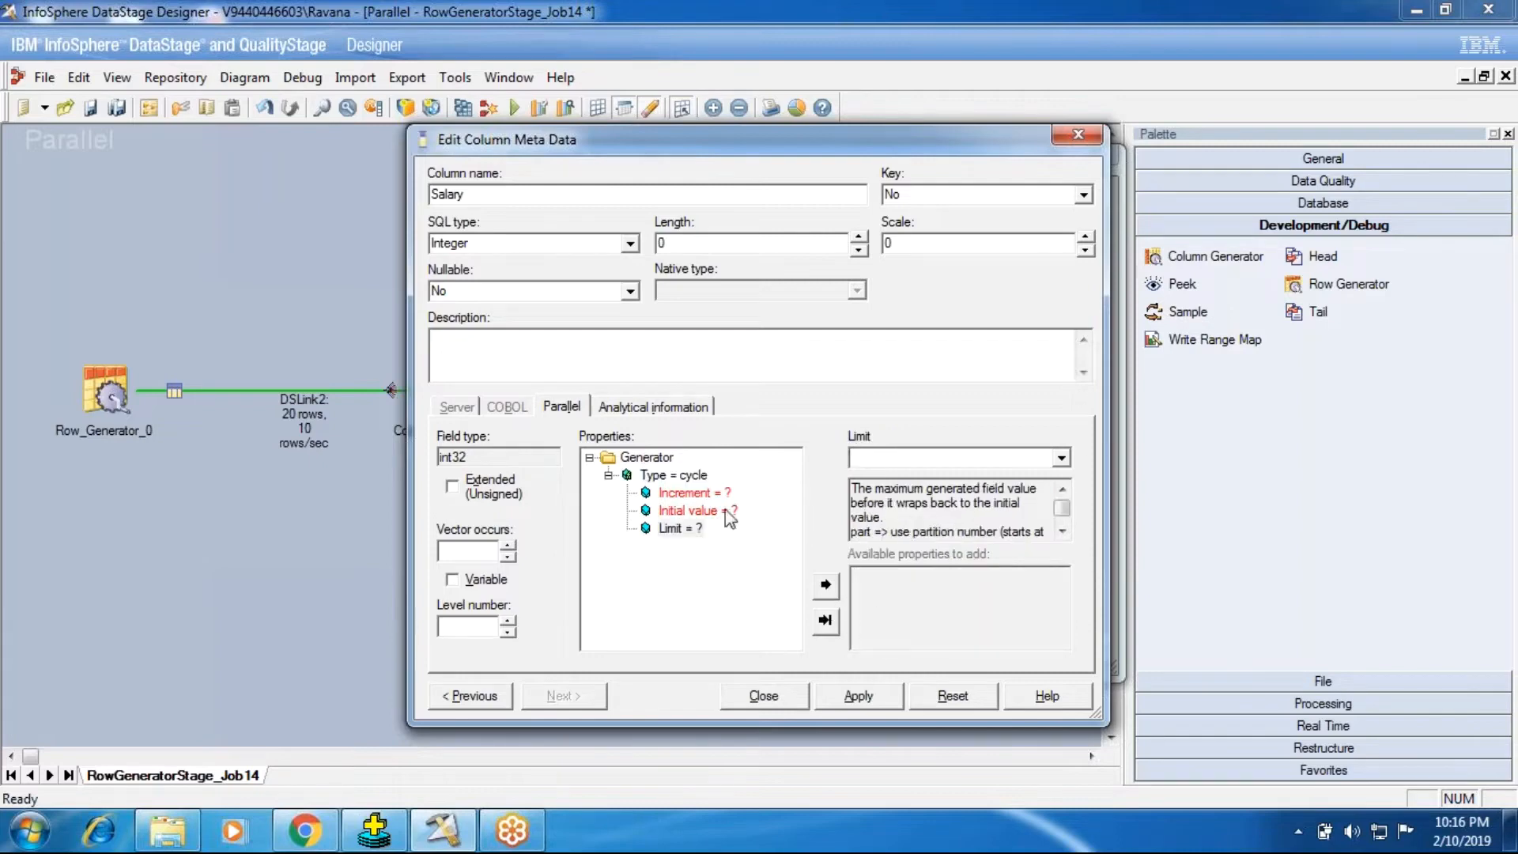
# Step: Set Salary's cycle Increment to 100 and its Initial value to 10000
pyautogui.click(693, 493)
pyautogui.click(909, 458)
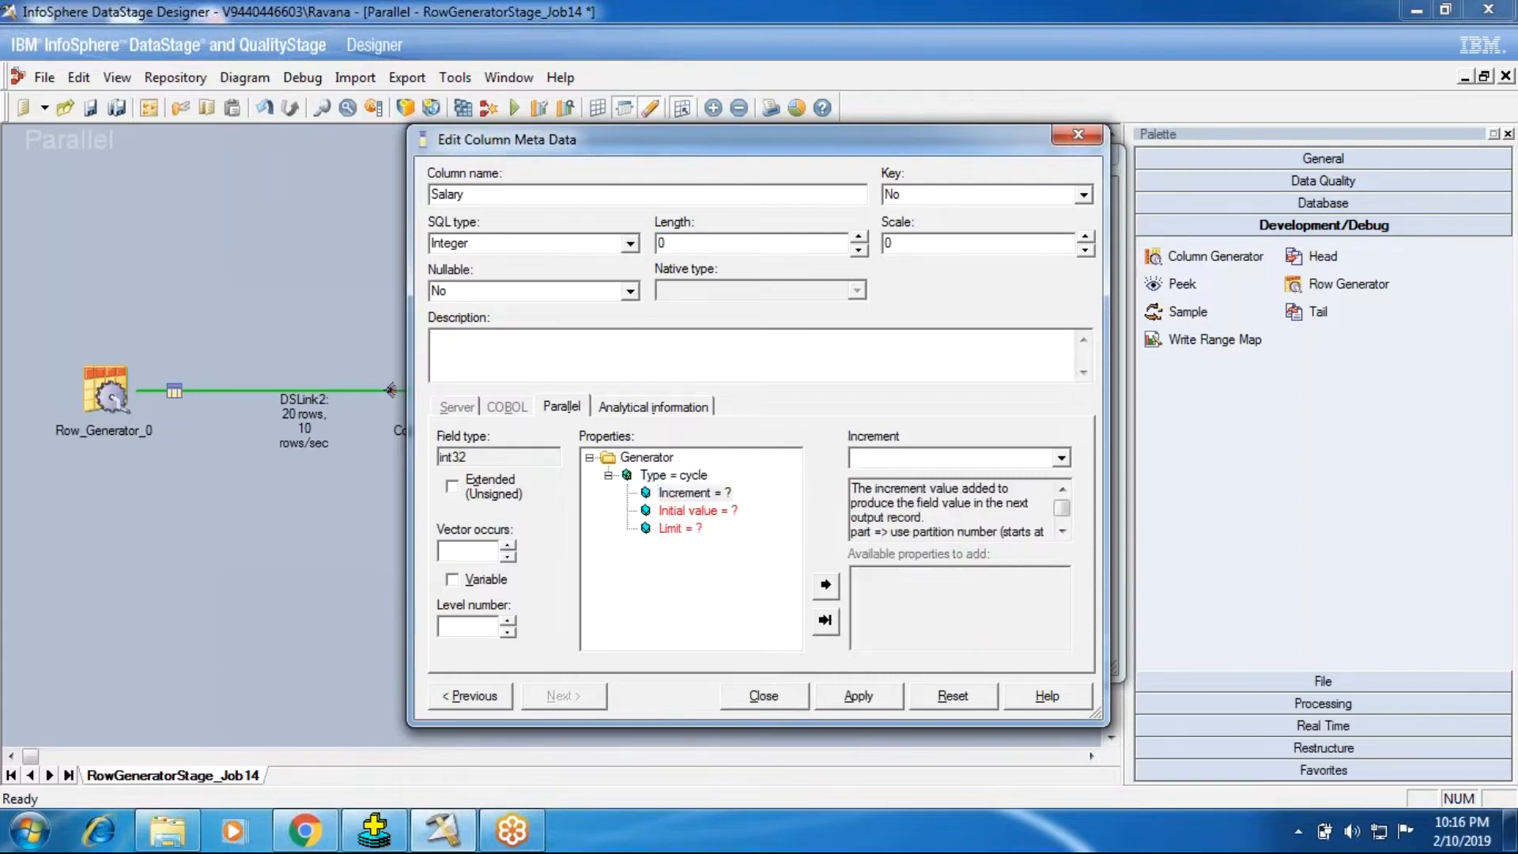
pyautogui.write('100')
pyautogui.click(696, 510)
pyautogui.click(878, 458)
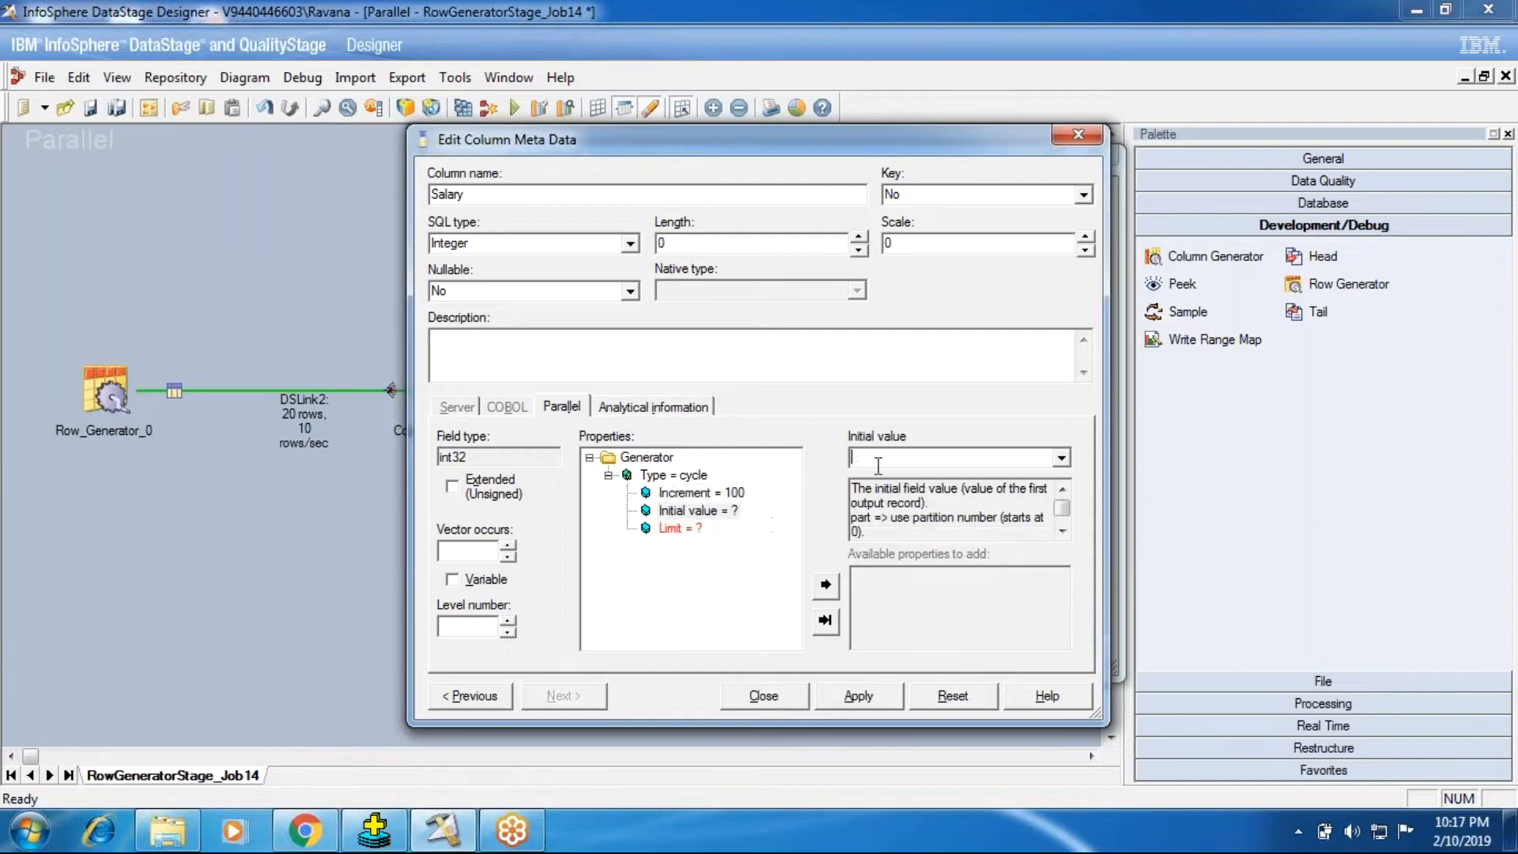
pyautogui.write('10000')
# Step: Set Salary's cycle Limit to 50000, then apply the column metadata and close its editor
pyautogui.click(682, 539)
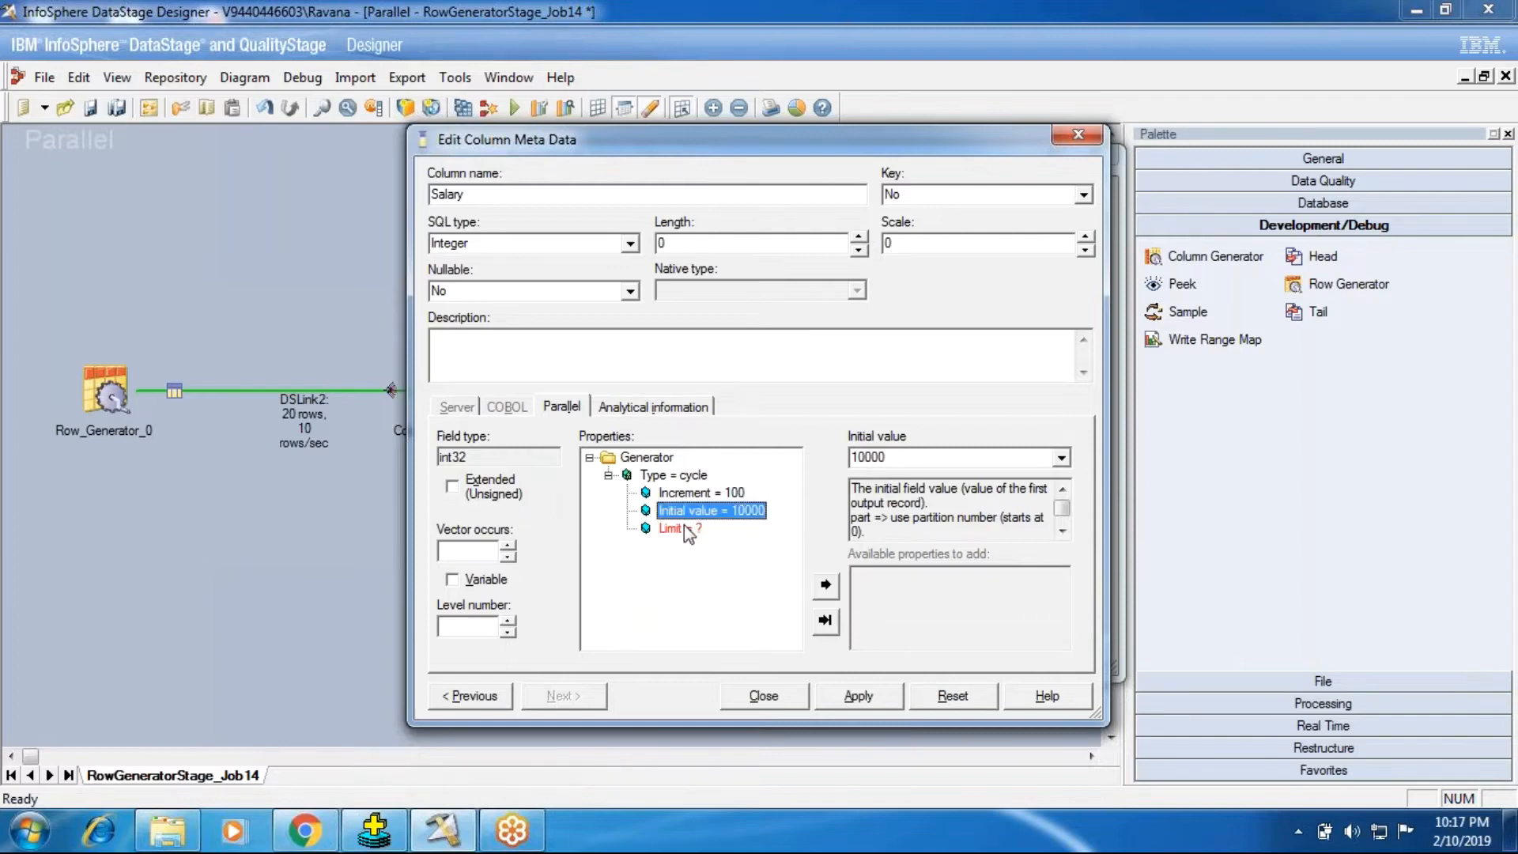
pyautogui.click(685, 529)
pyautogui.click(888, 458)
pyautogui.write('500')
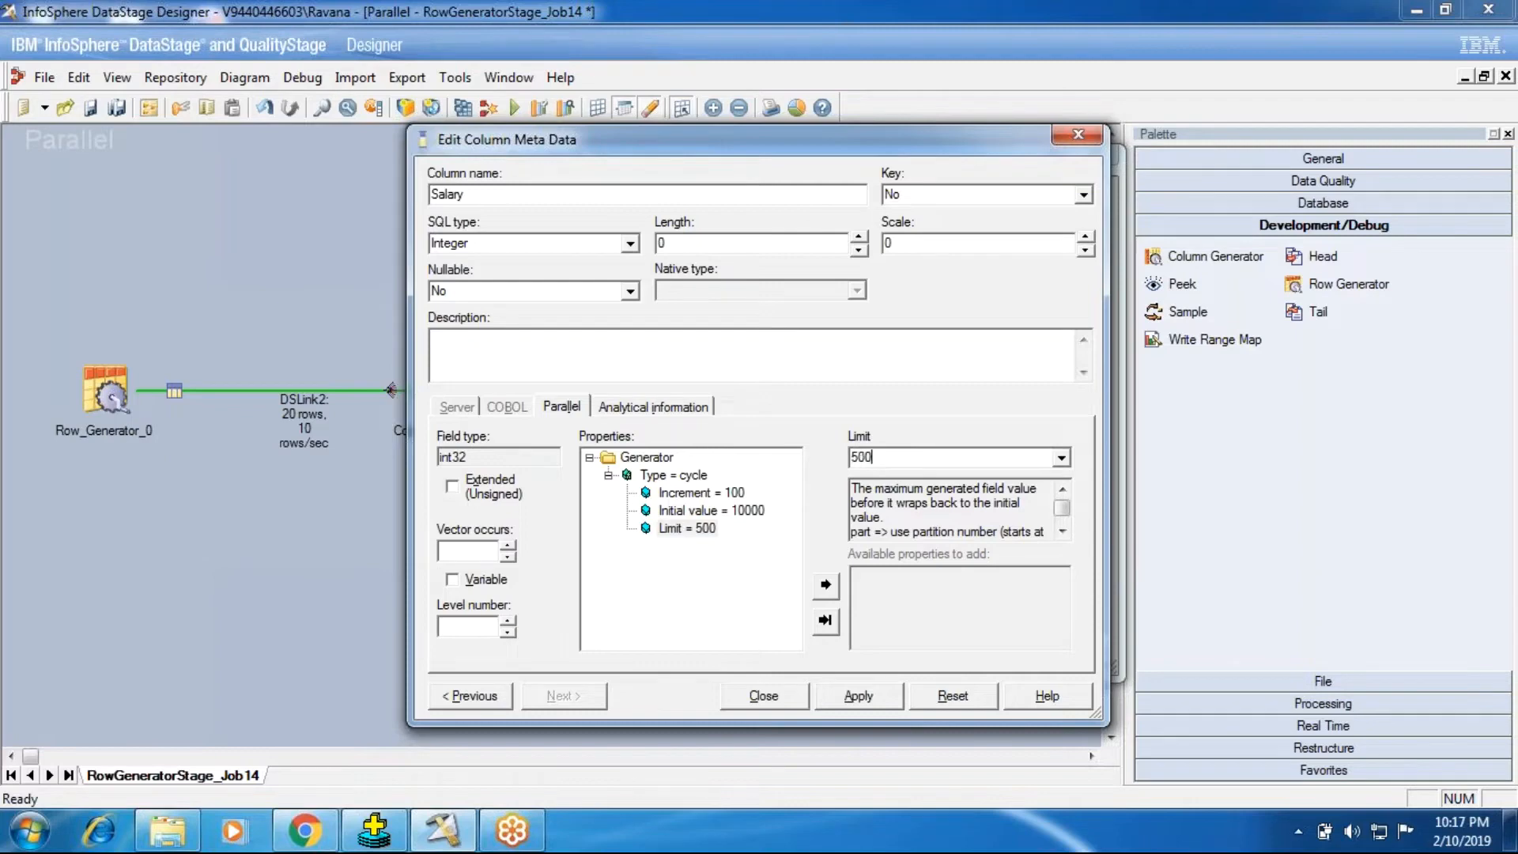
pyautogui.write('00')
pyautogui.click(870, 699)
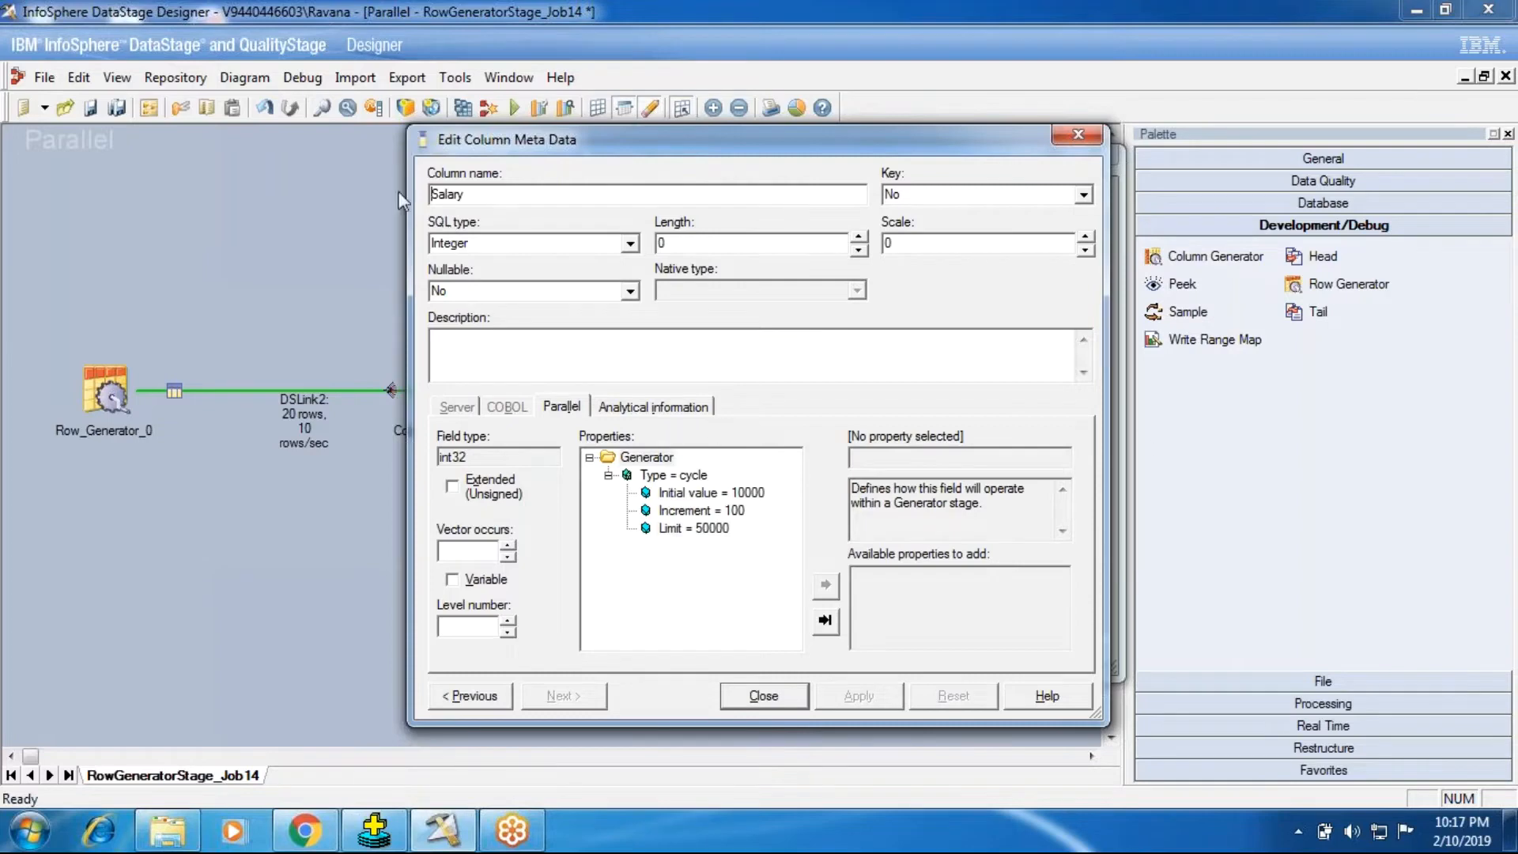
pyautogui.click(733, 694)
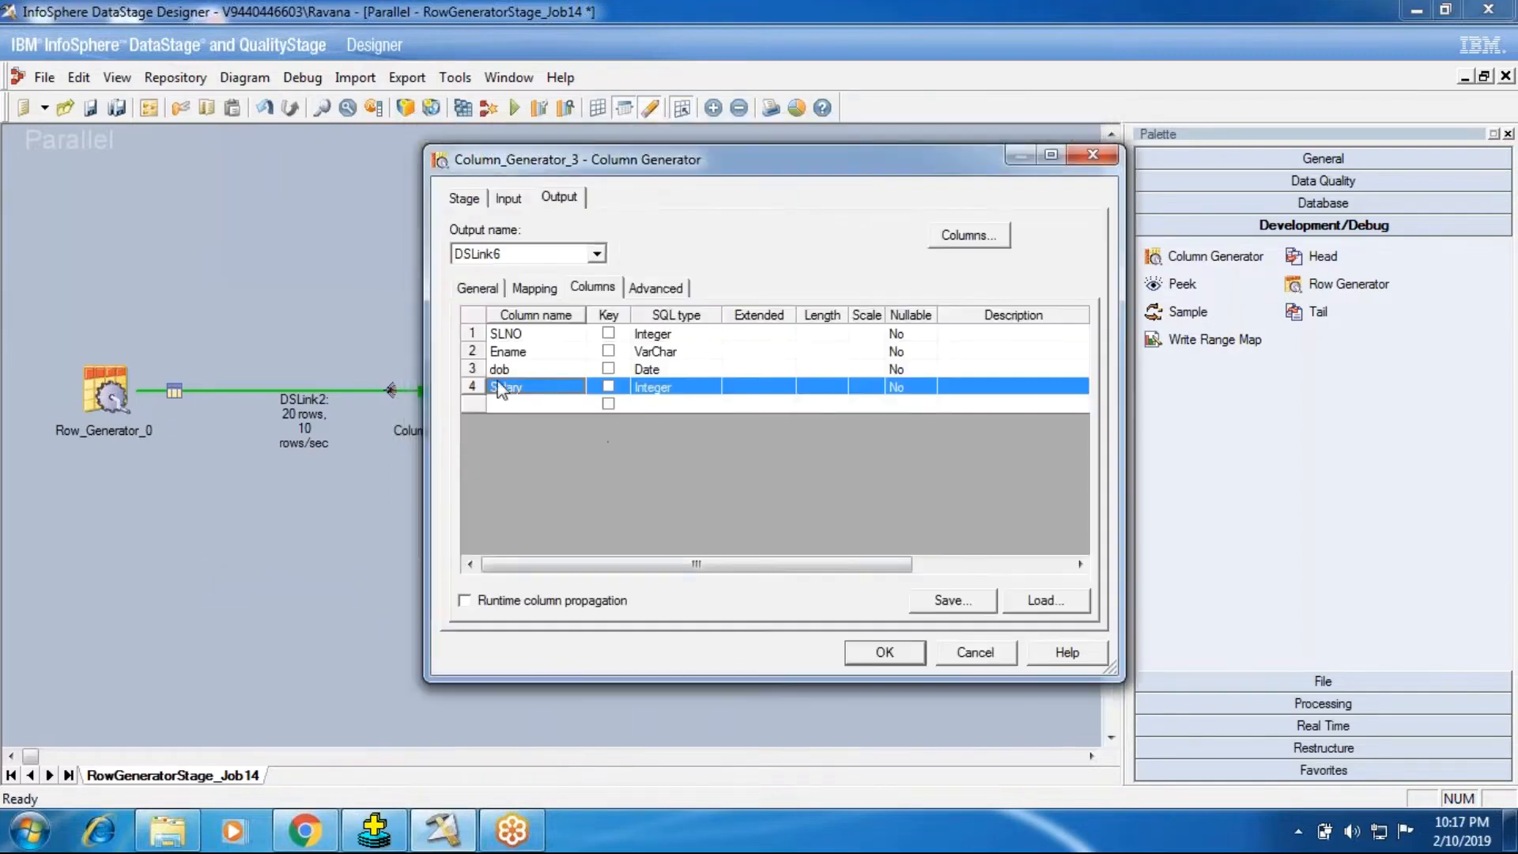
# Step: Check the output mapping and stage properties, and accept the Column Generator settings
pyautogui.click(534, 288)
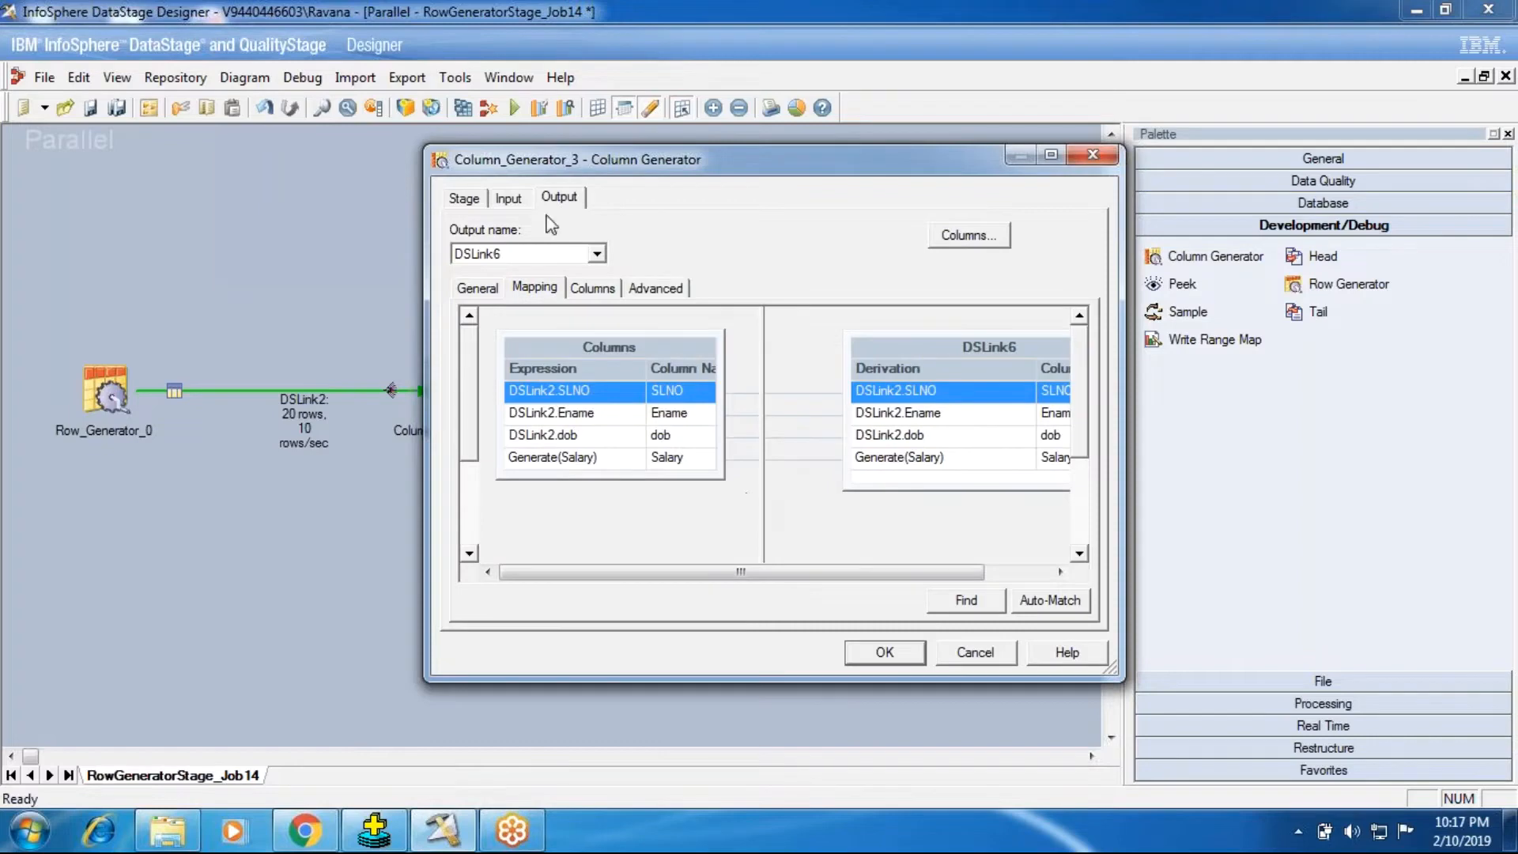
pyautogui.click(472, 202)
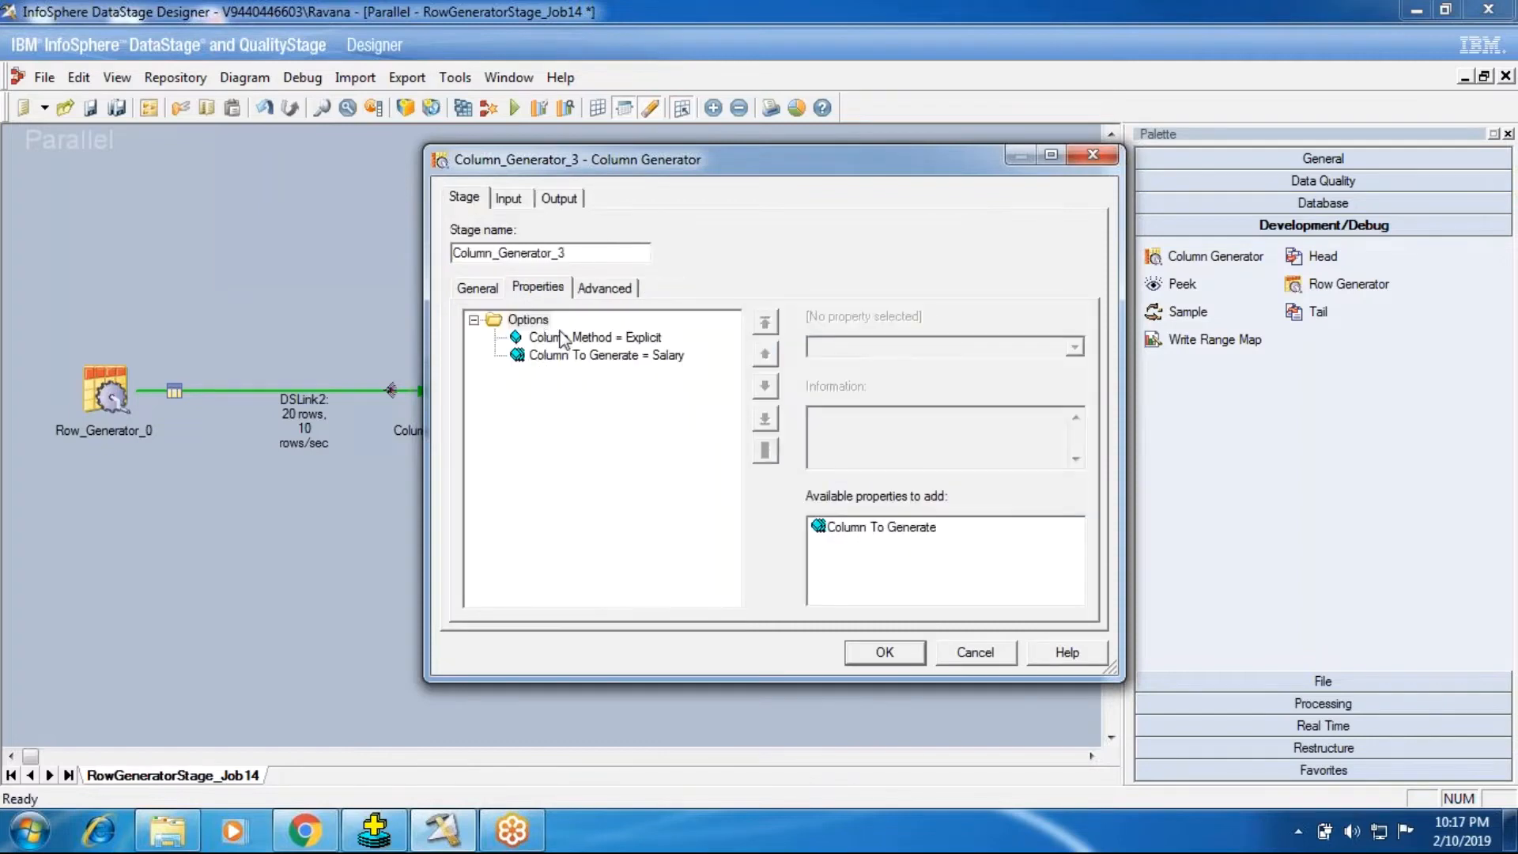
pyautogui.click(851, 658)
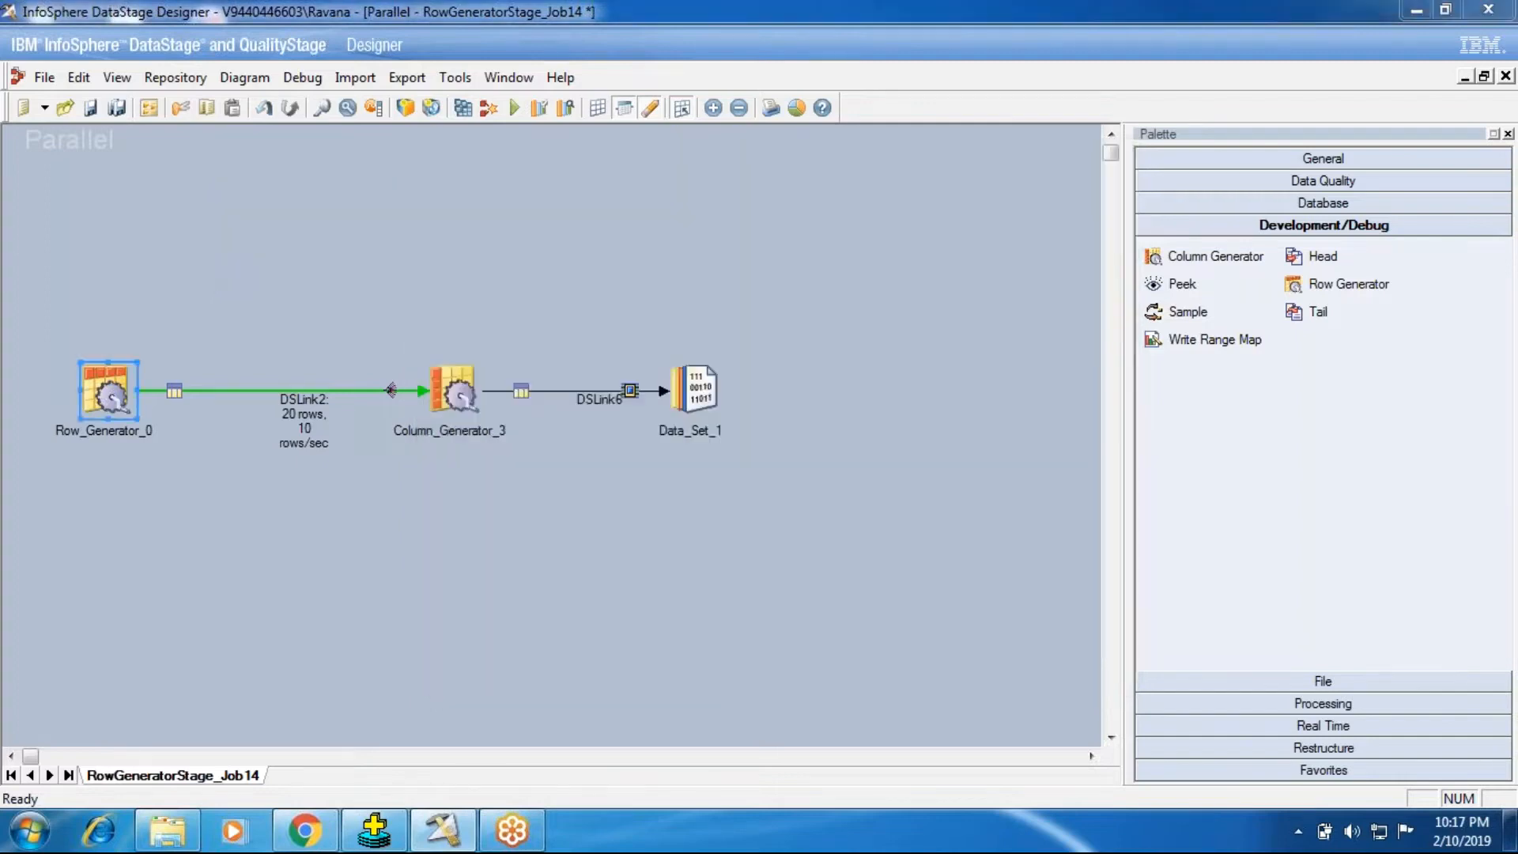
# Step: Set the Number Of Records in Row_Generator_0 to 100 and accept the stage settings
pyautogui.doubleClick(115, 399)
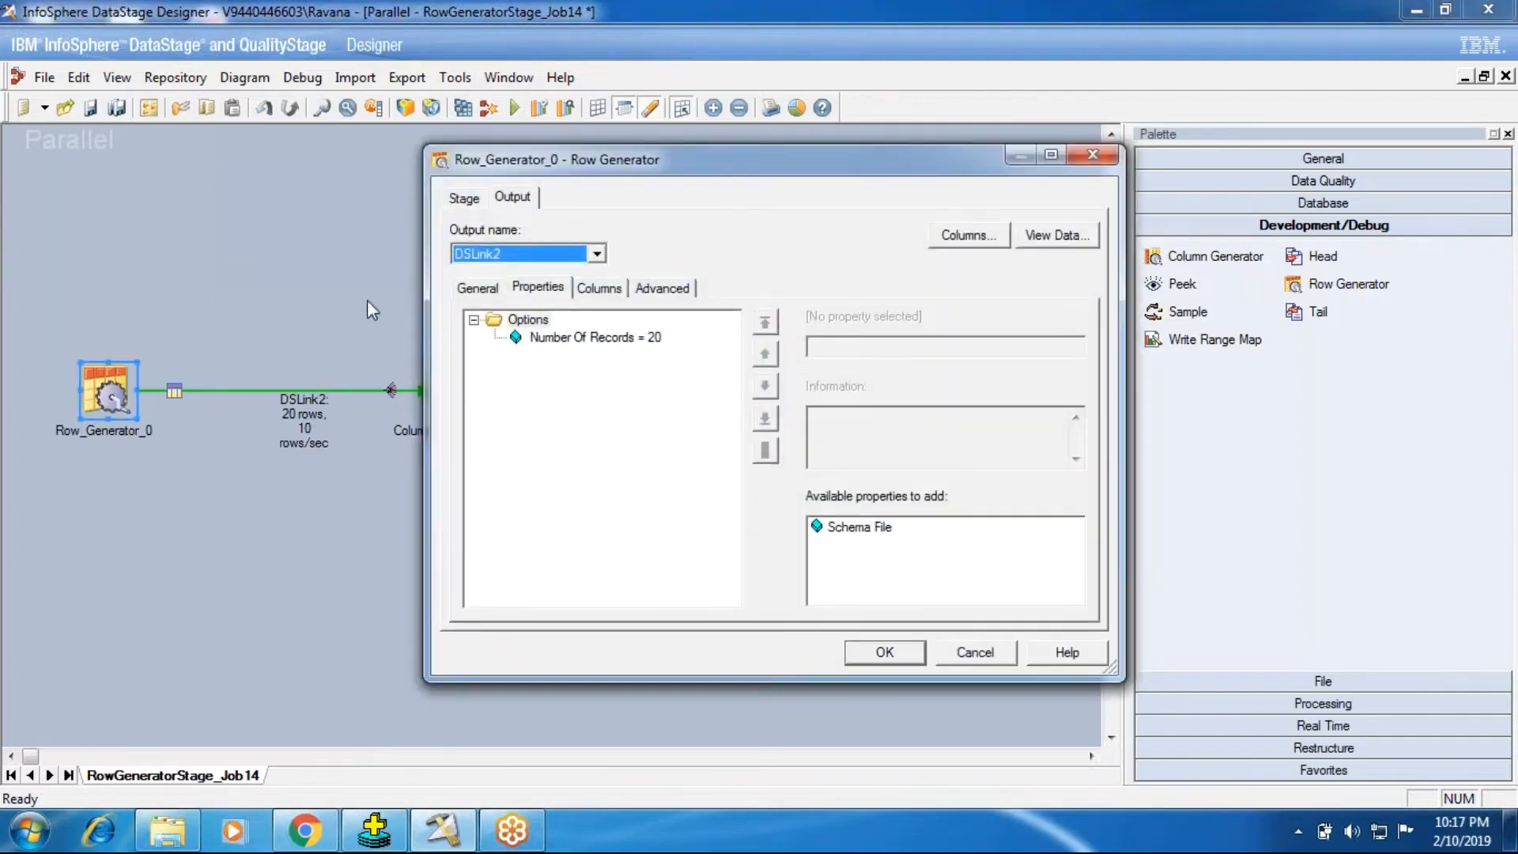
pyautogui.click(563, 335)
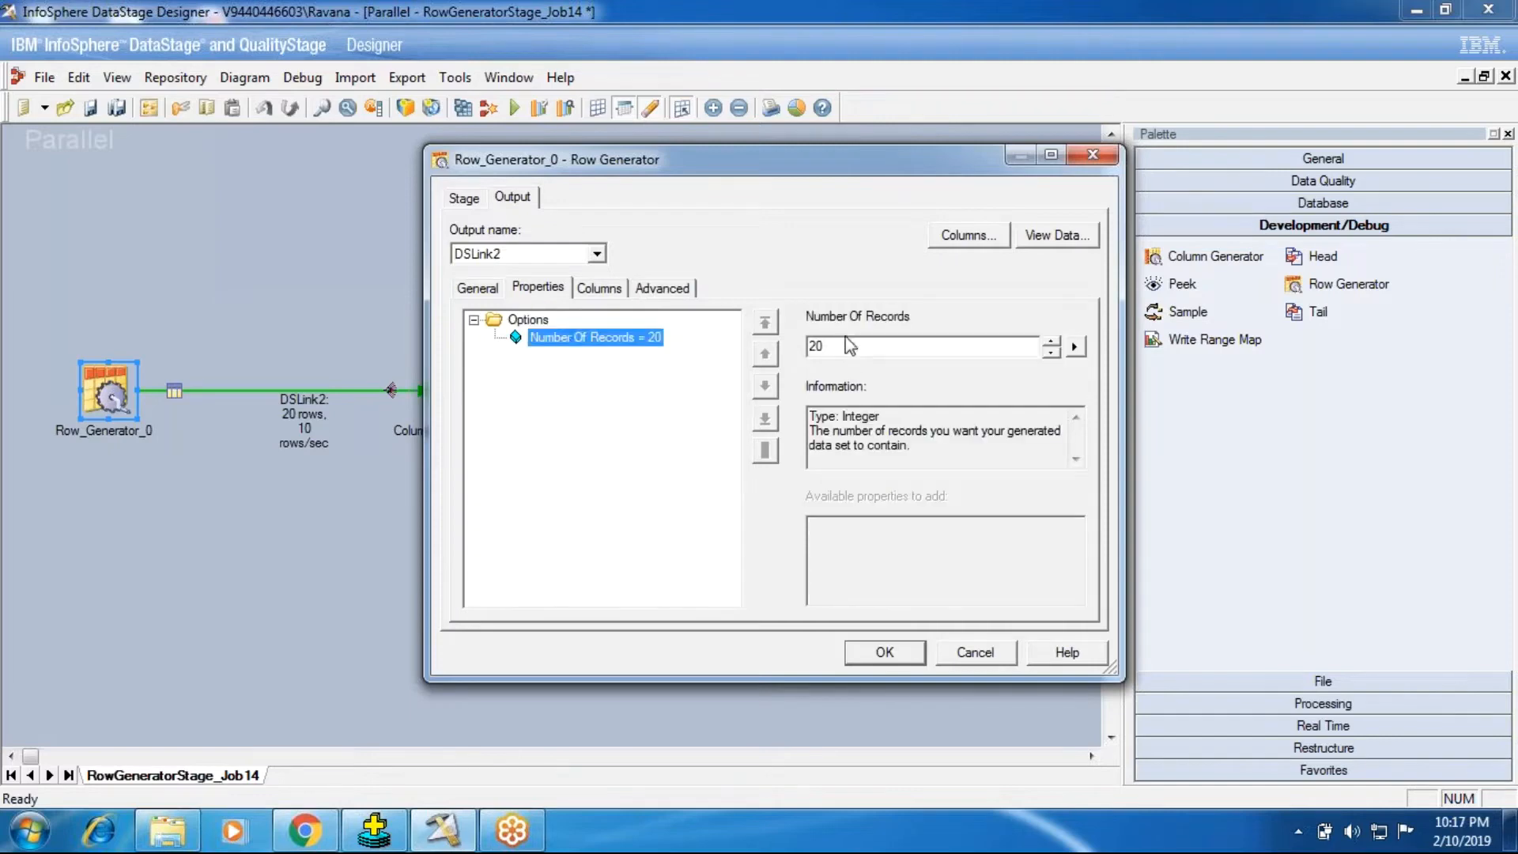
pyautogui.doubleClick(850, 345)
pyautogui.write('410')
pyautogui.press('BackSpace')
pyautogui.press('BackSpace')
pyautogui.press('BackSpace')
pyautogui.write('100')
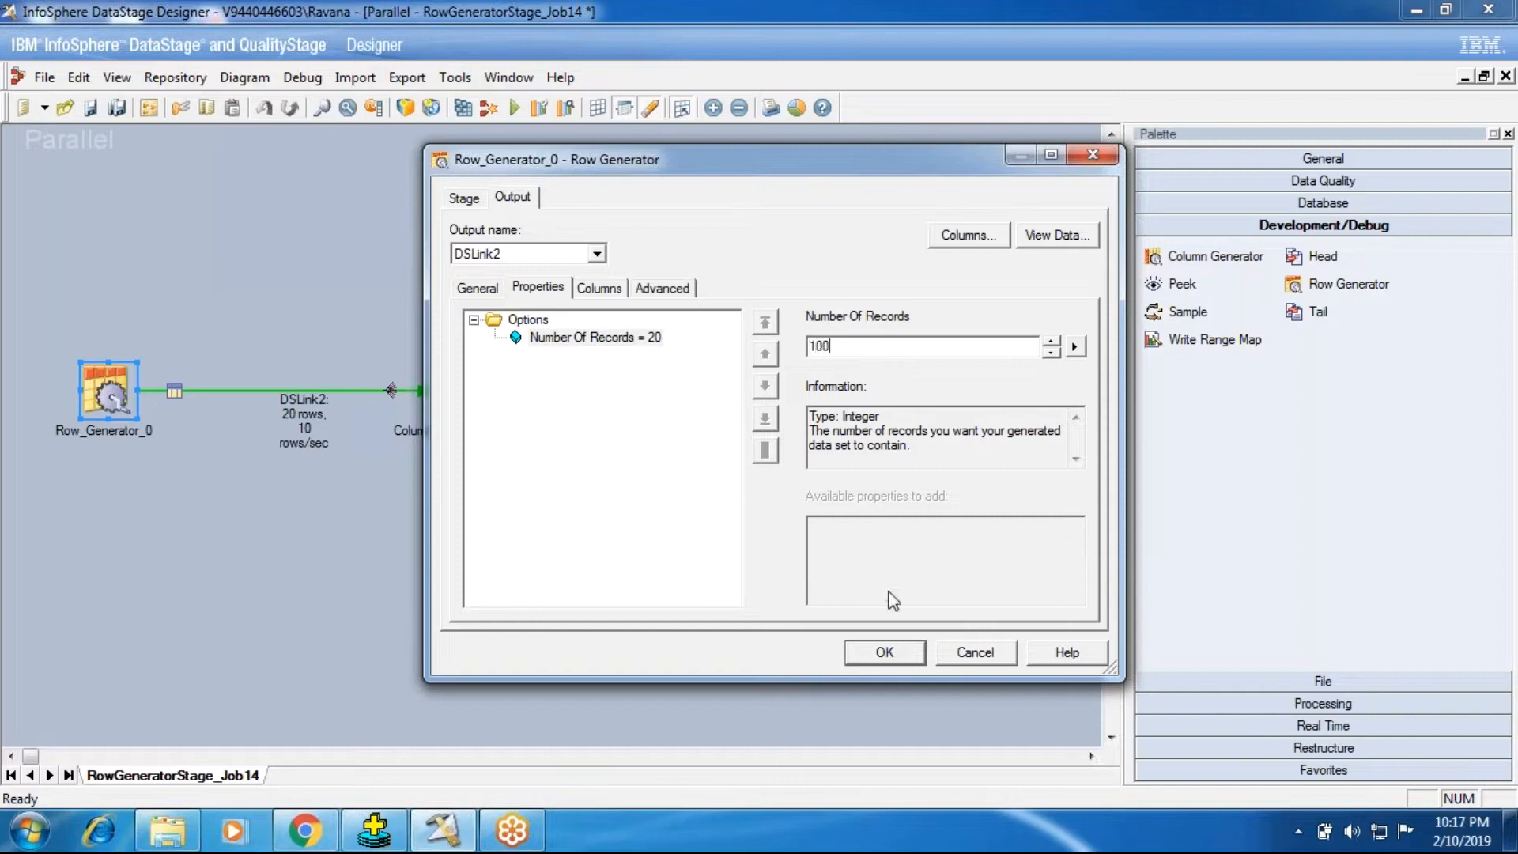
pyautogui.click(886, 666)
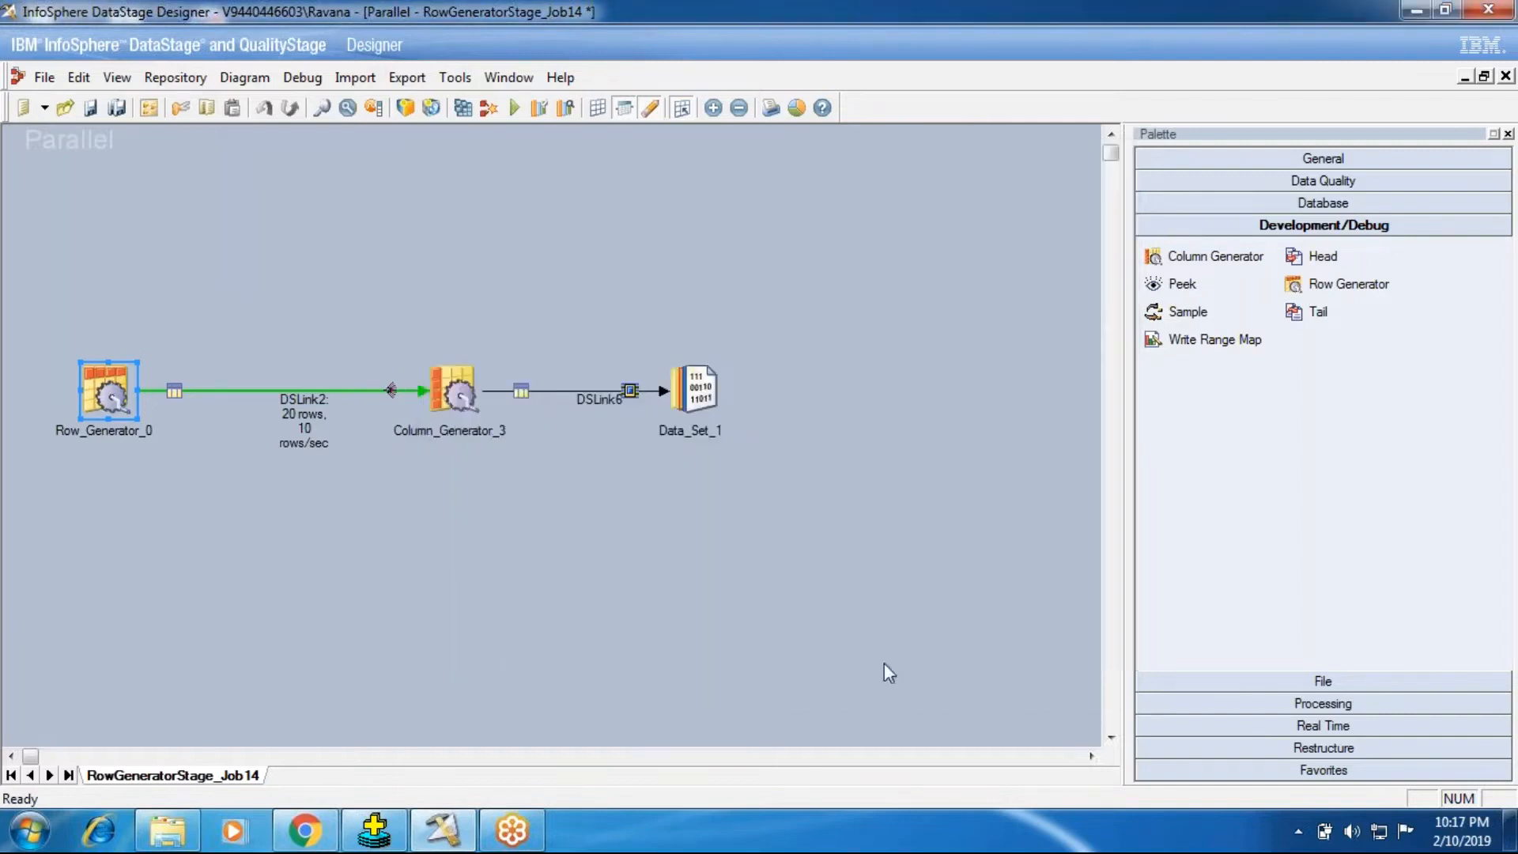
# Step: Review Column_Generator_3's column to generate, input columns, output mapping and output columns
pyautogui.doubleClick(451, 392)
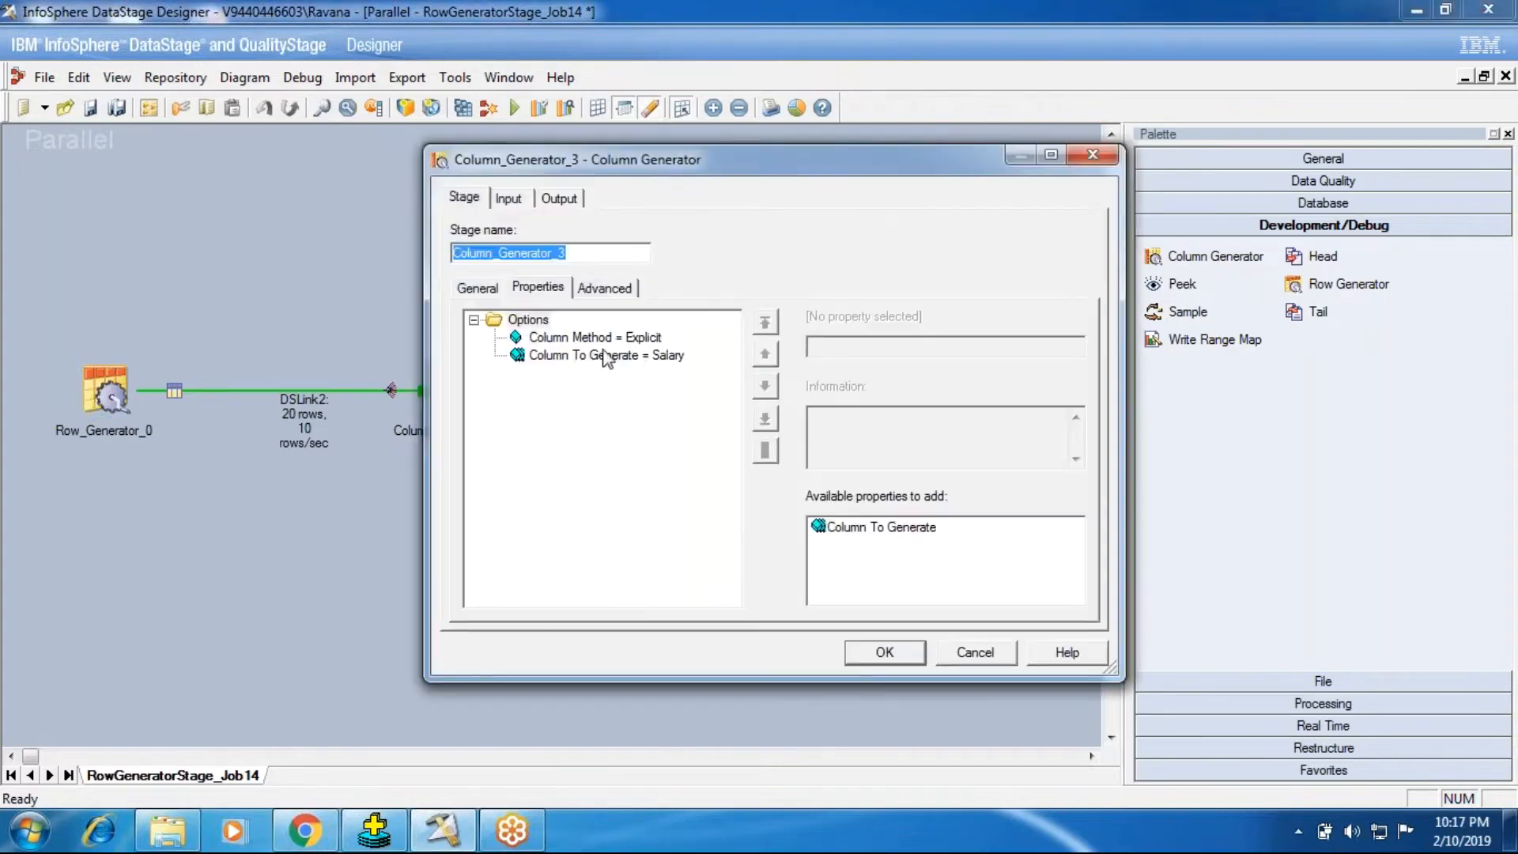
pyautogui.click(595, 355)
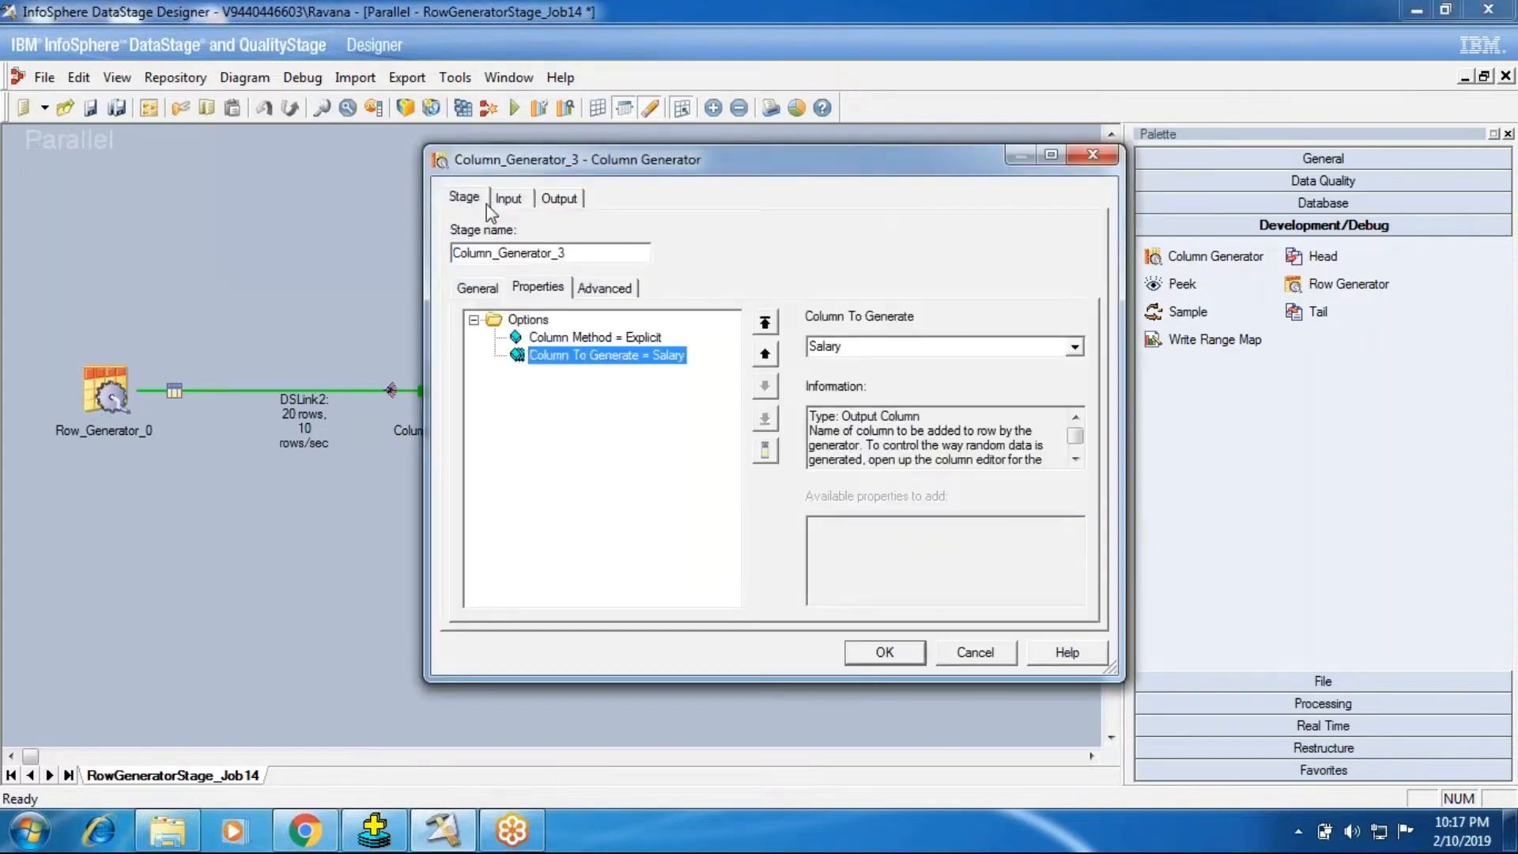
pyautogui.click(506, 199)
pyautogui.click(604, 288)
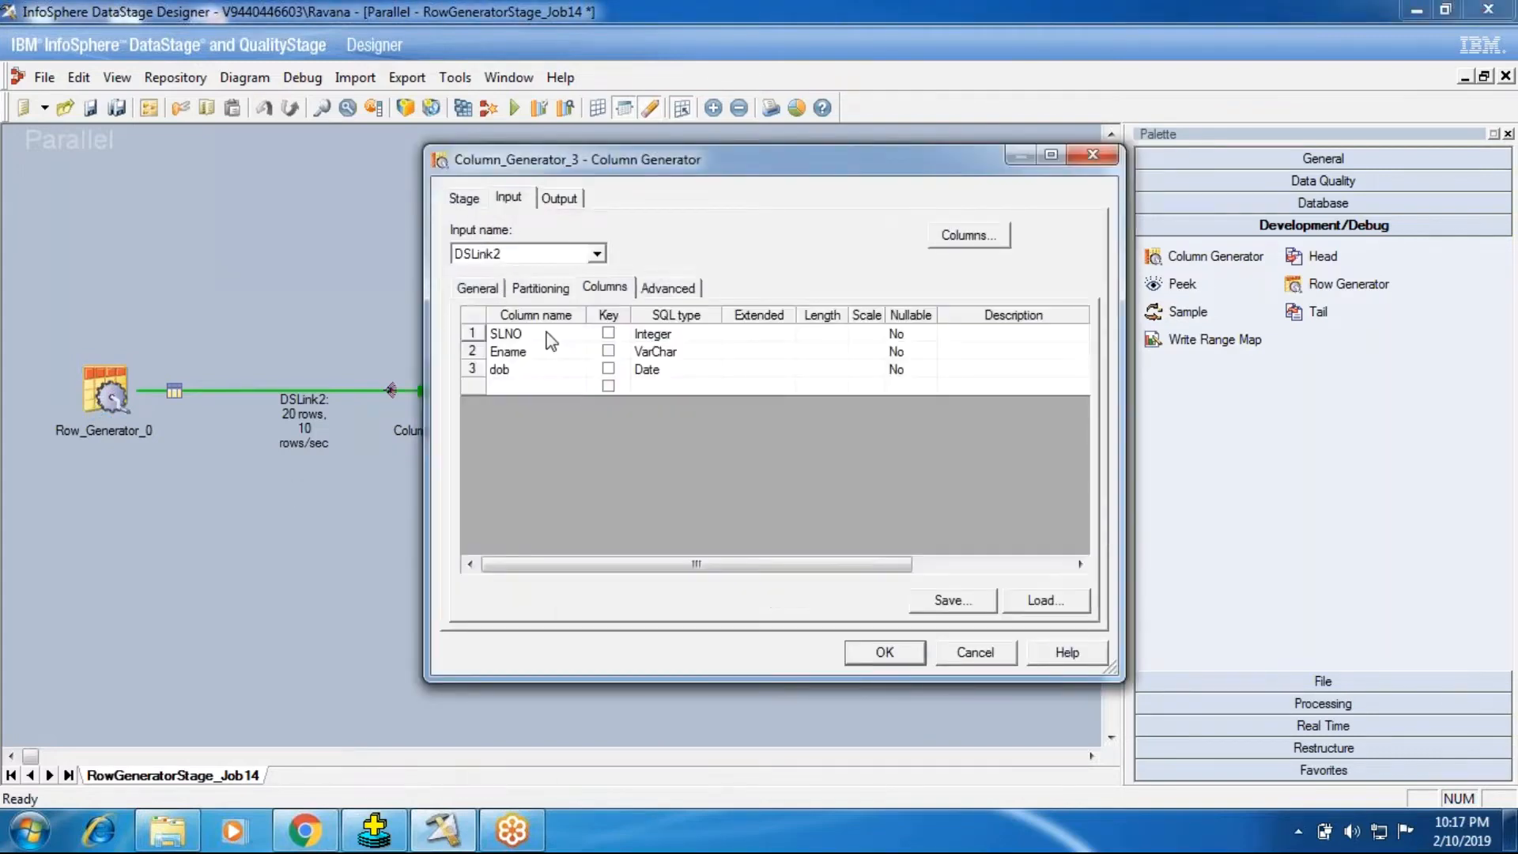
pyautogui.click(554, 200)
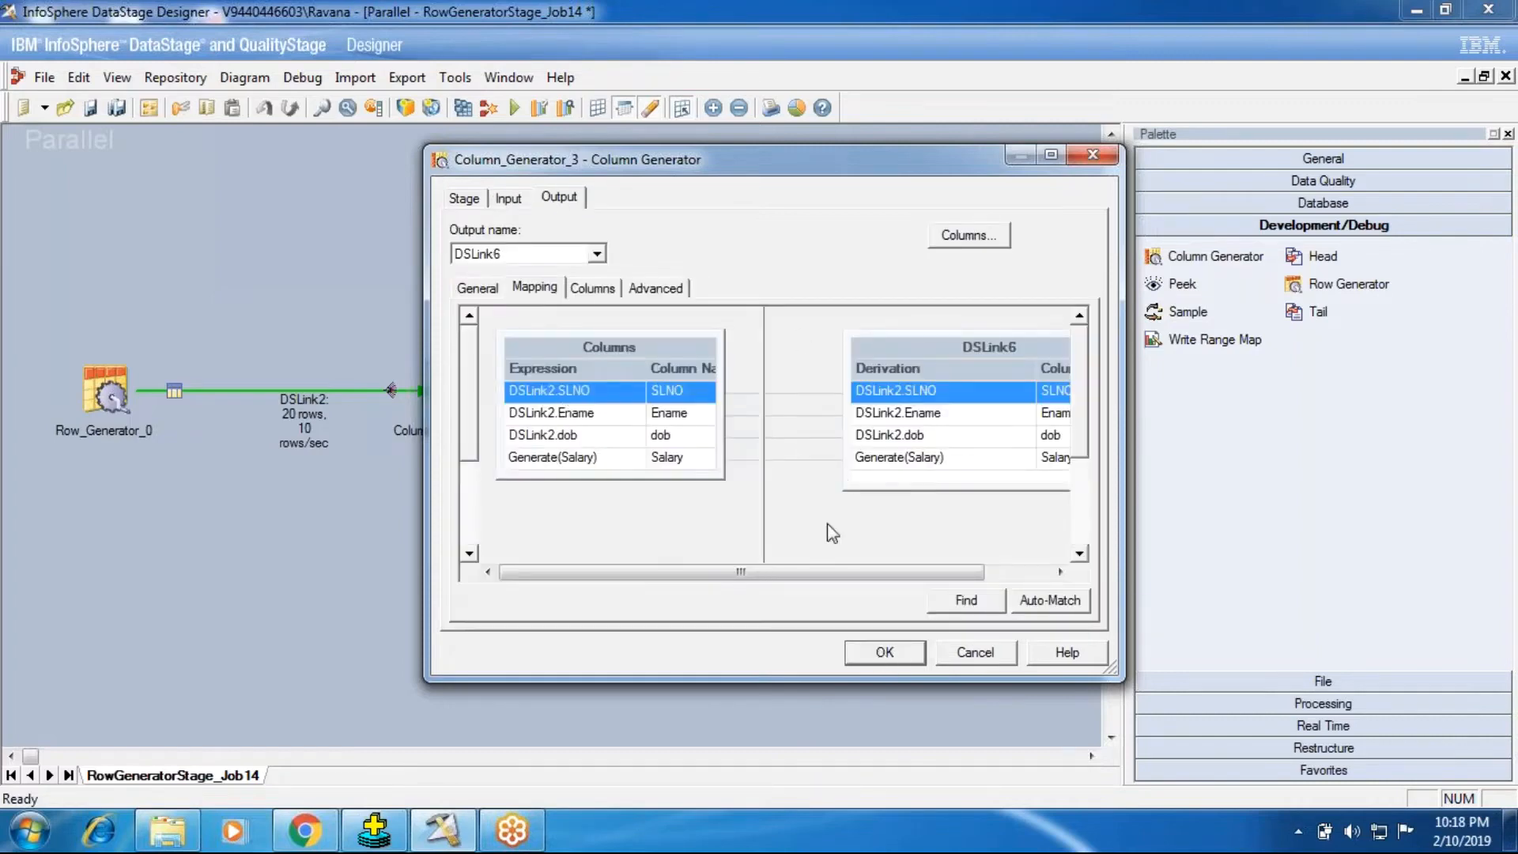
pyautogui.click(587, 289)
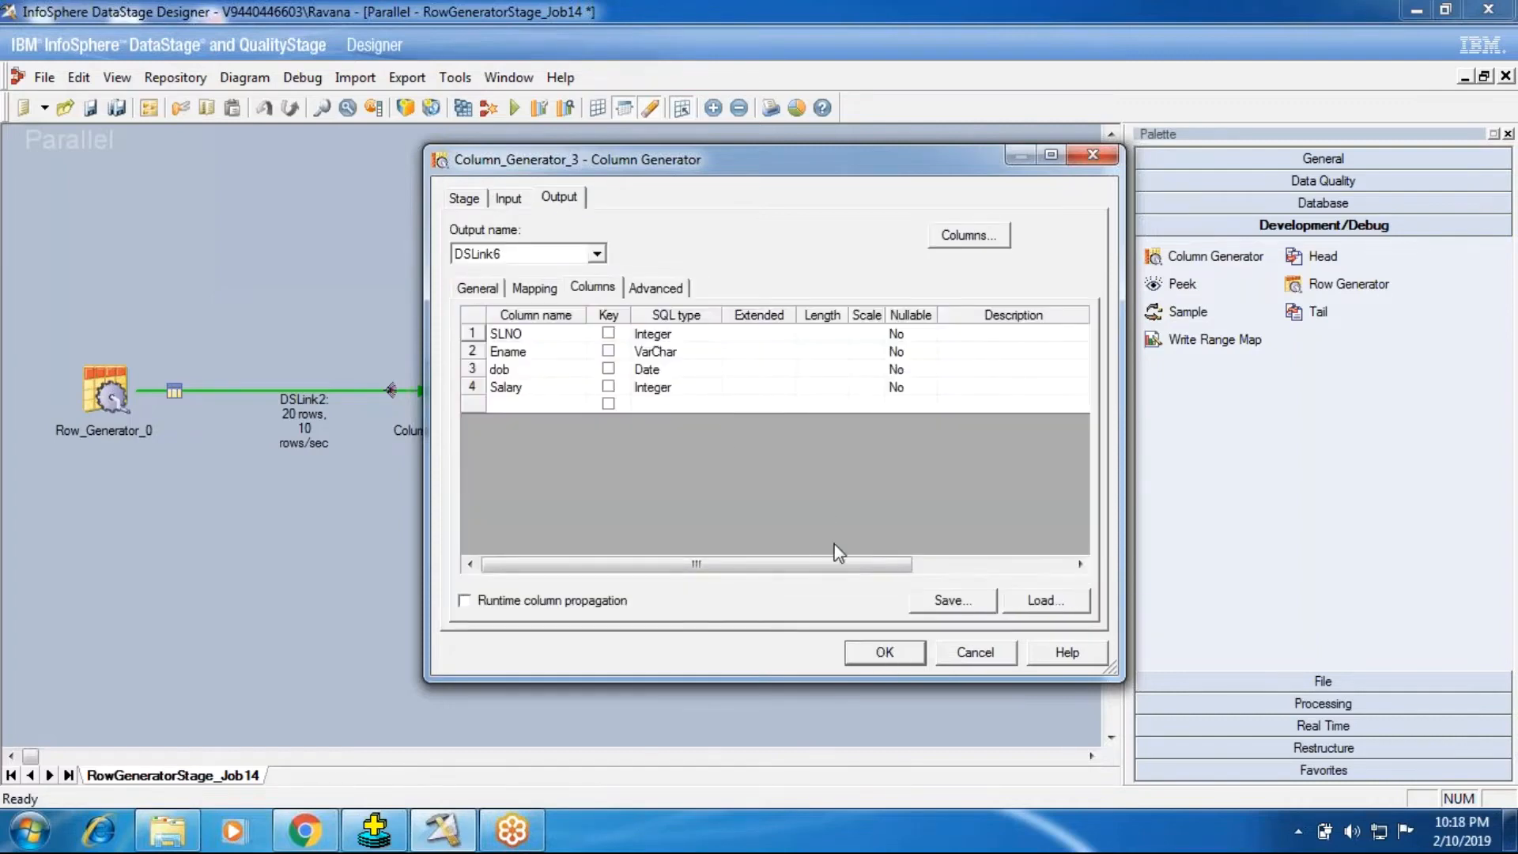
pyautogui.click(883, 652)
# Step: Set the target file of Data_Set_1 to DevDebugStages.ds and accept the stage settings
pyautogui.doubleClick(705, 395)
pyautogui.click(116, 185)
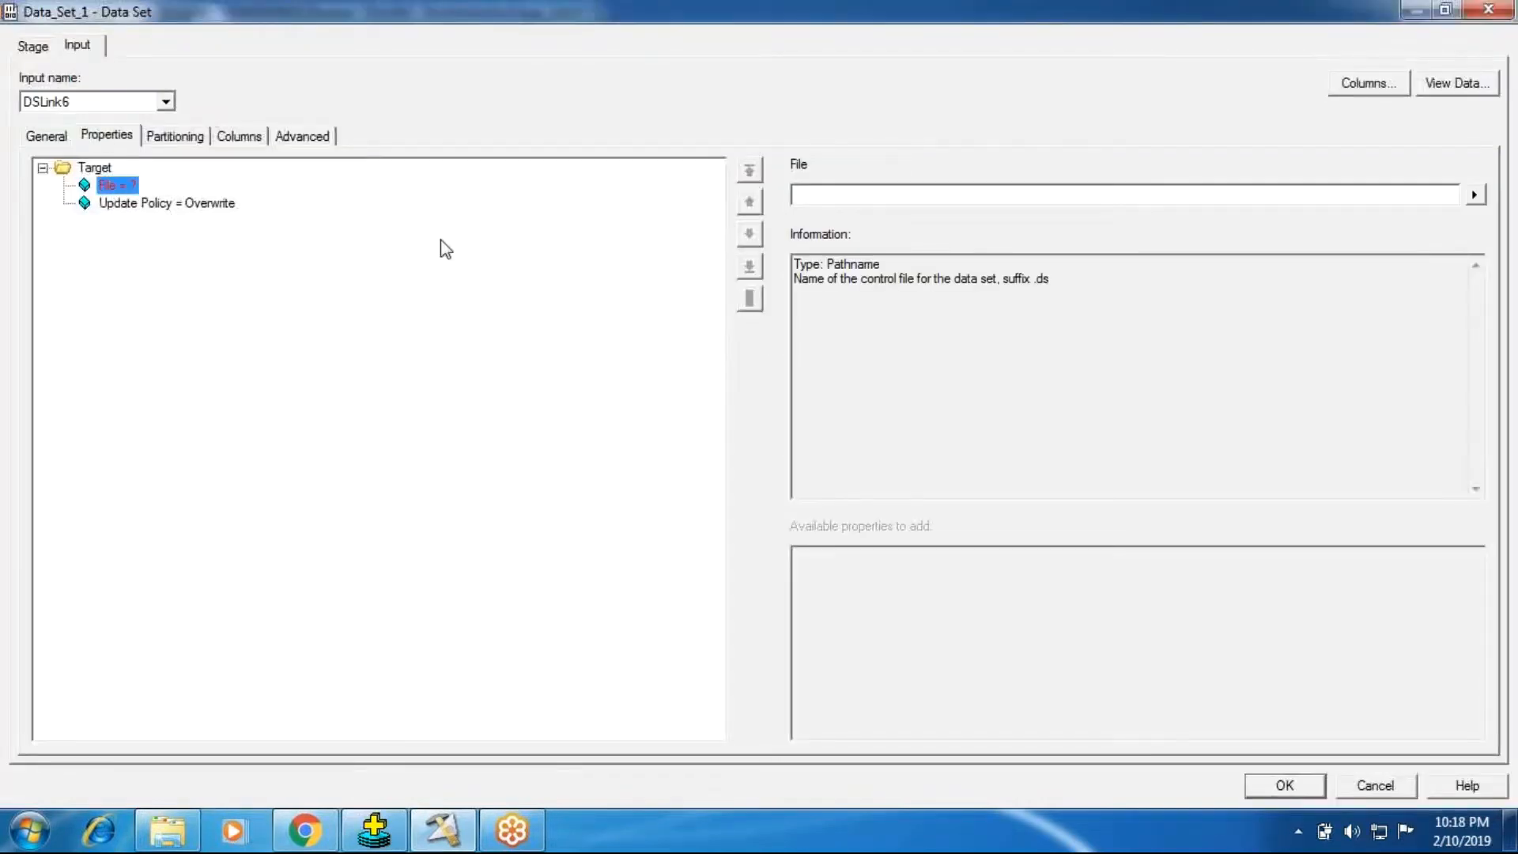
pyautogui.click(796, 194)
pyautogui.write('DevDebug')
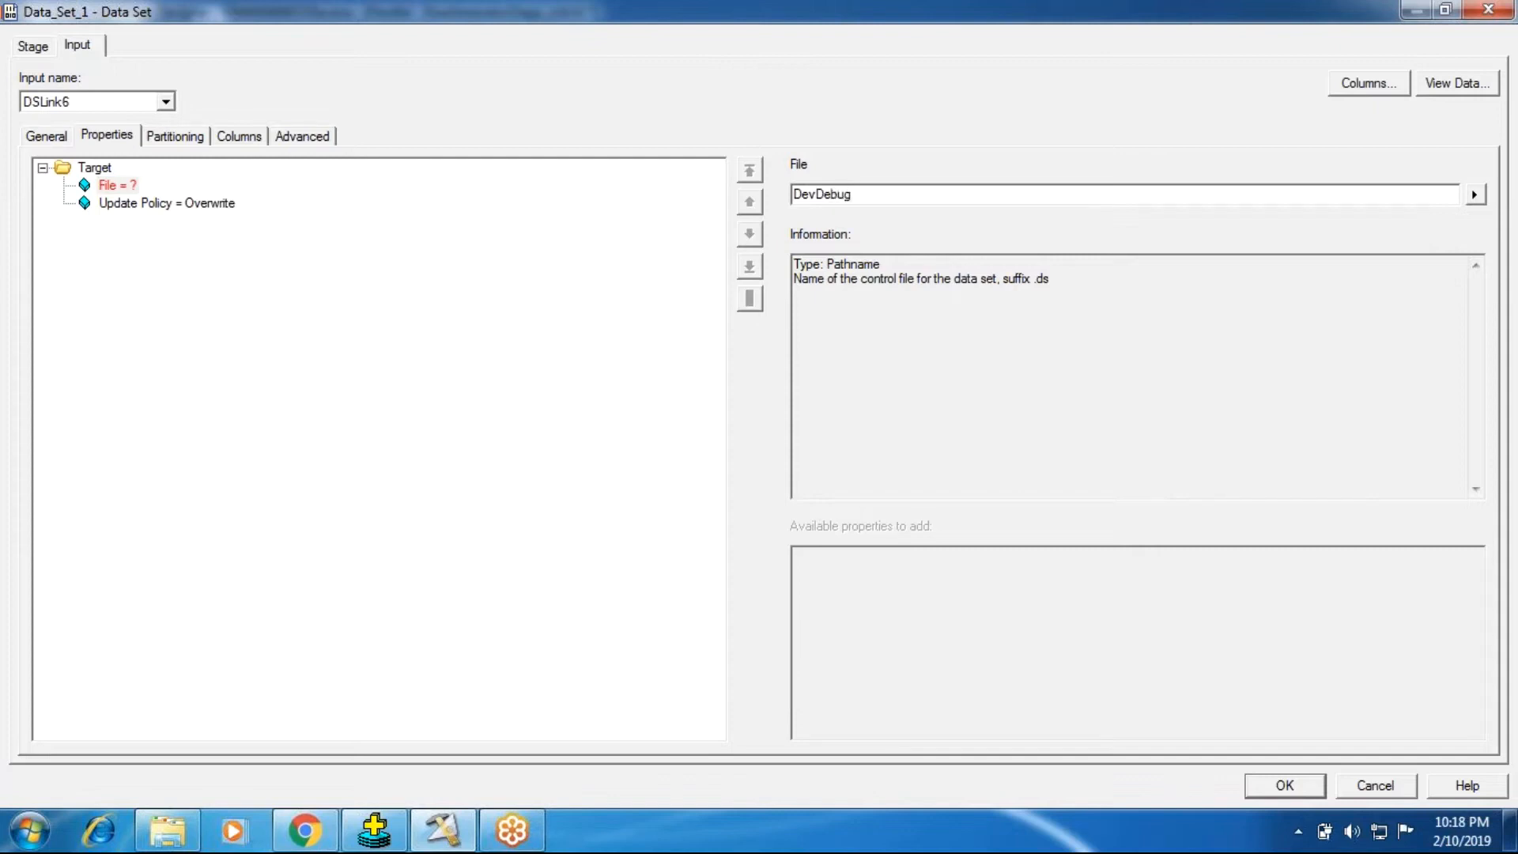
pyautogui.write('Stages.ds')
pyautogui.press('Return')
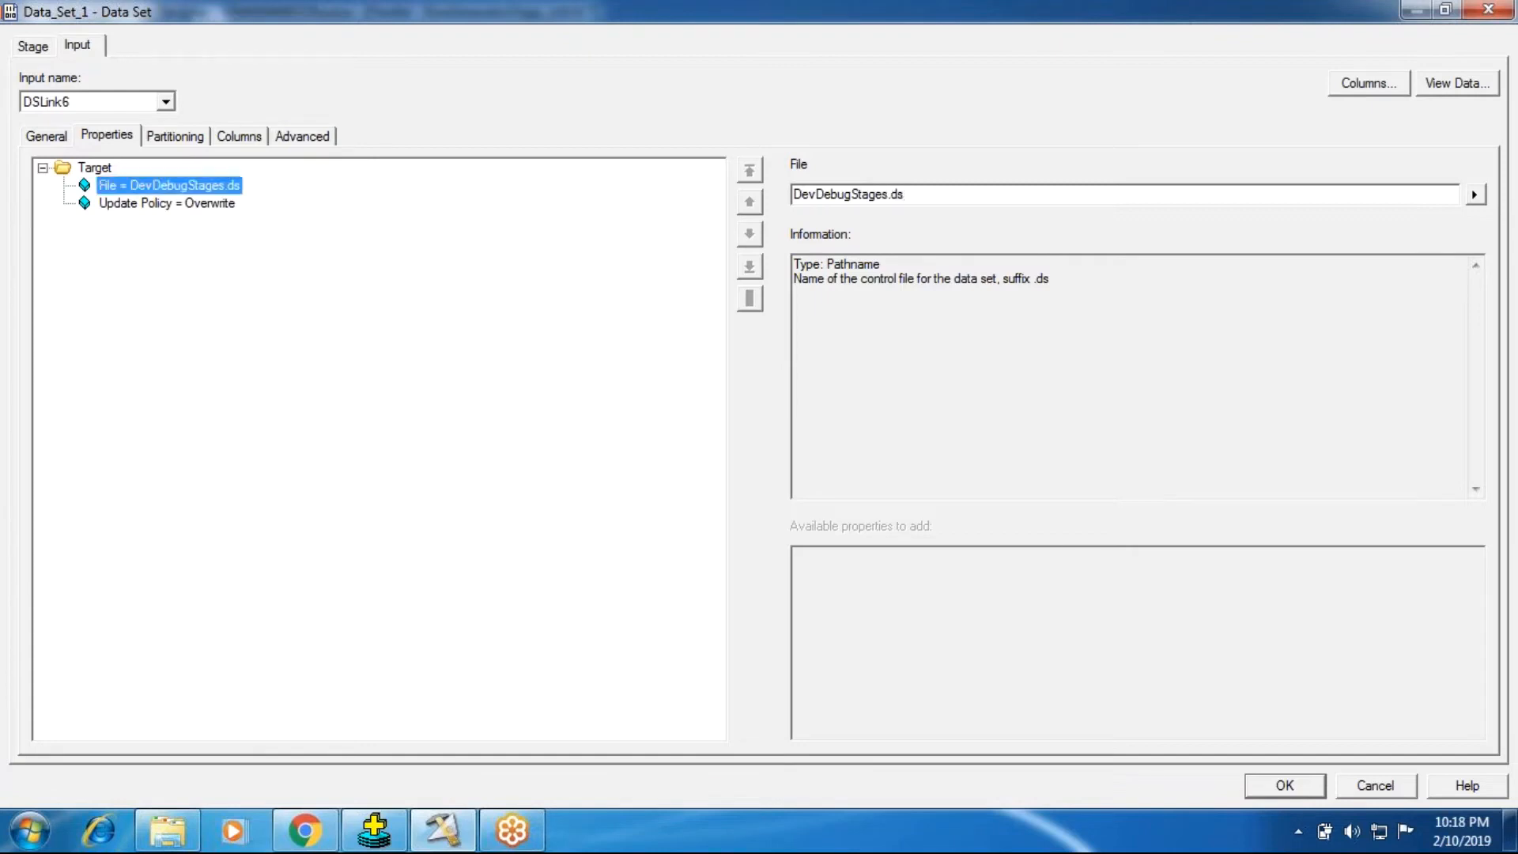
pyautogui.click(1264, 794)
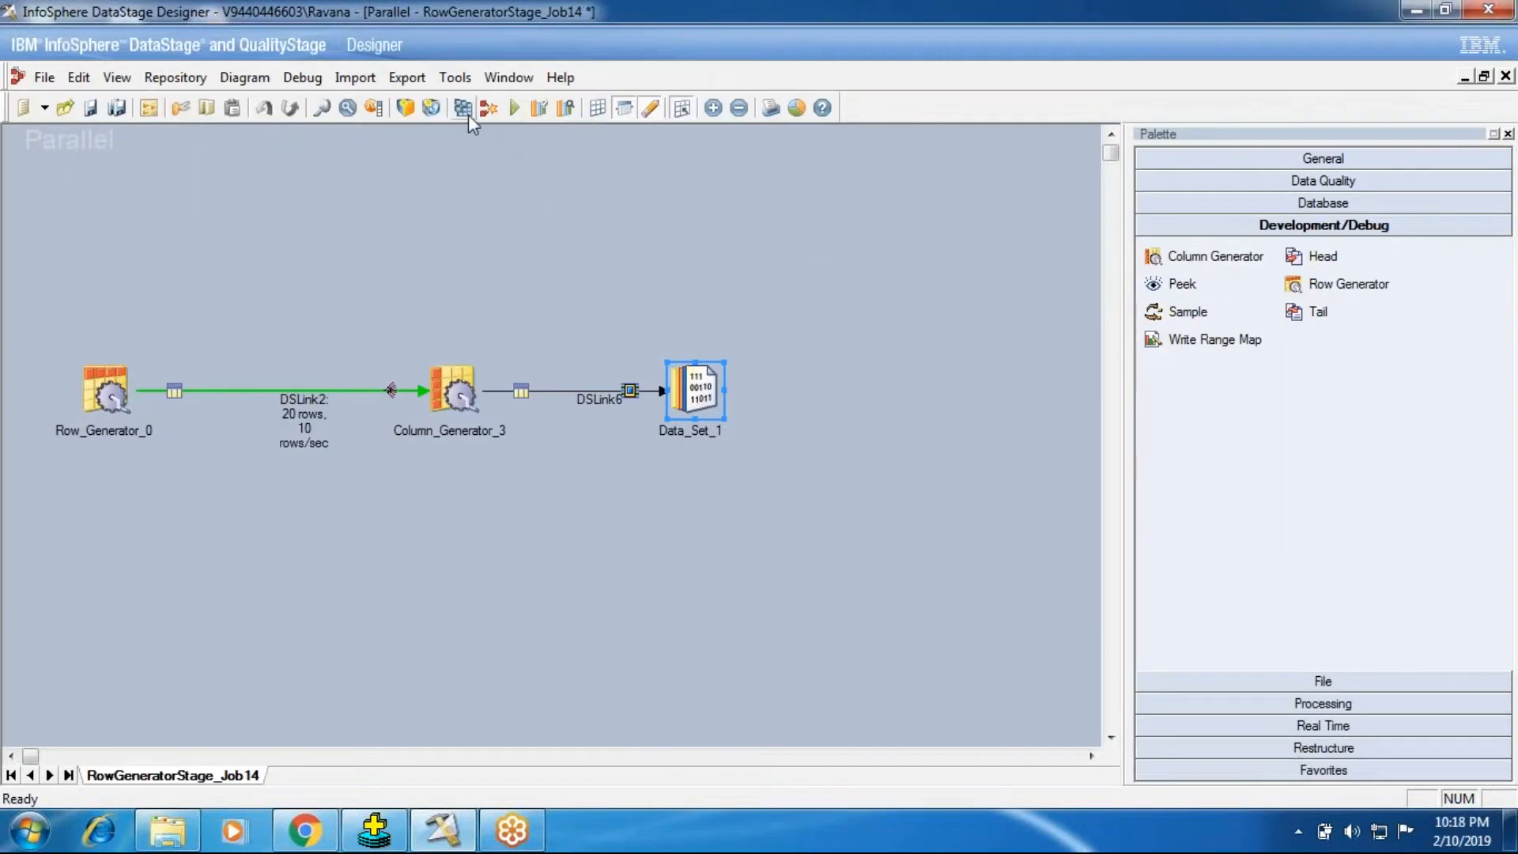
# Step: Compile the RowGeneratorStage_Job14 job, saving its modifications first
pyautogui.click(465, 111)
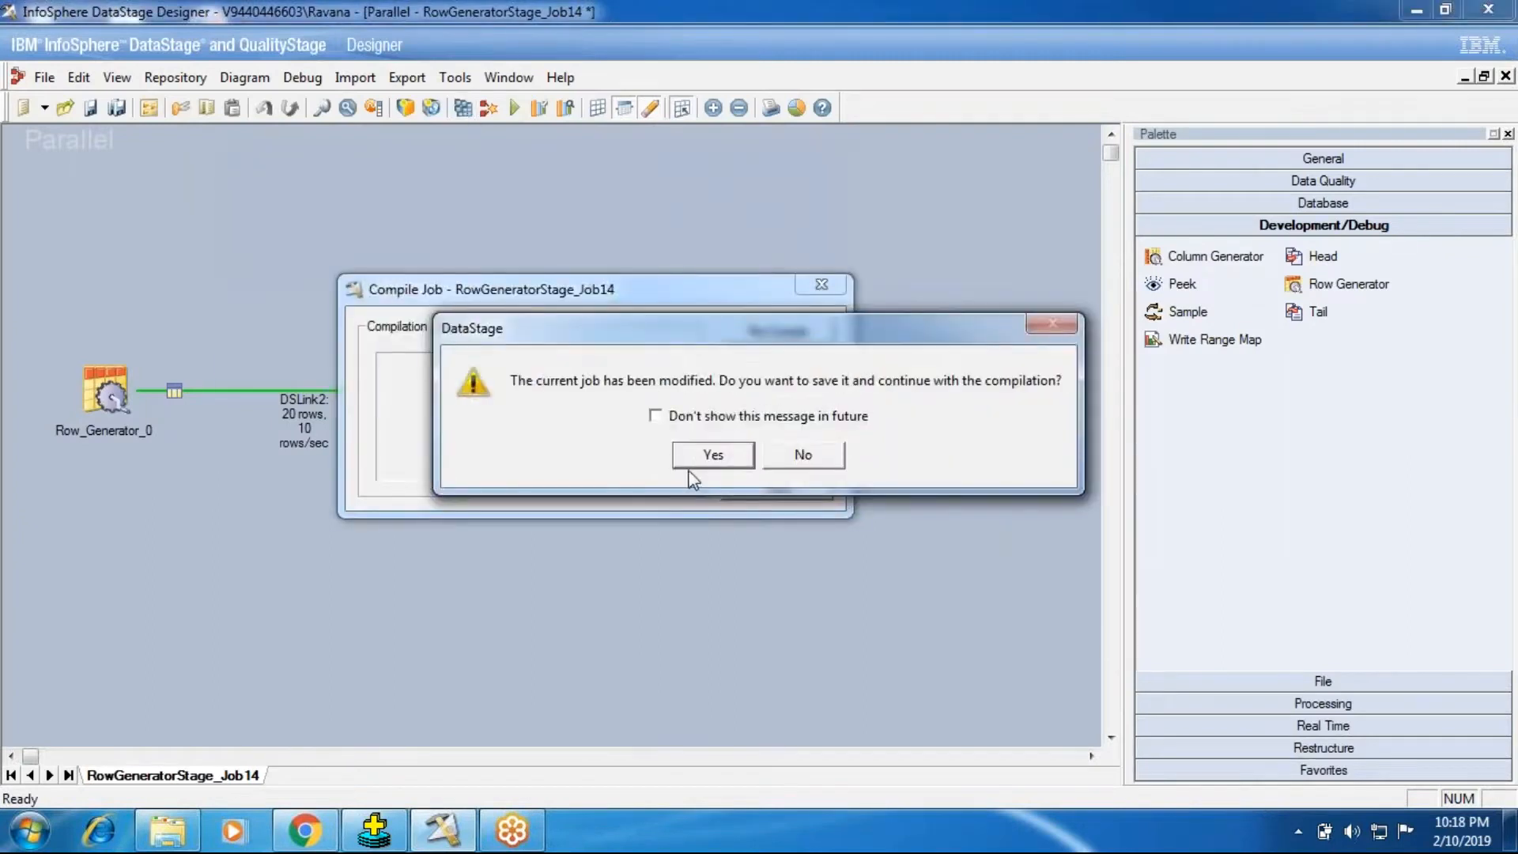
pyautogui.click(706, 454)
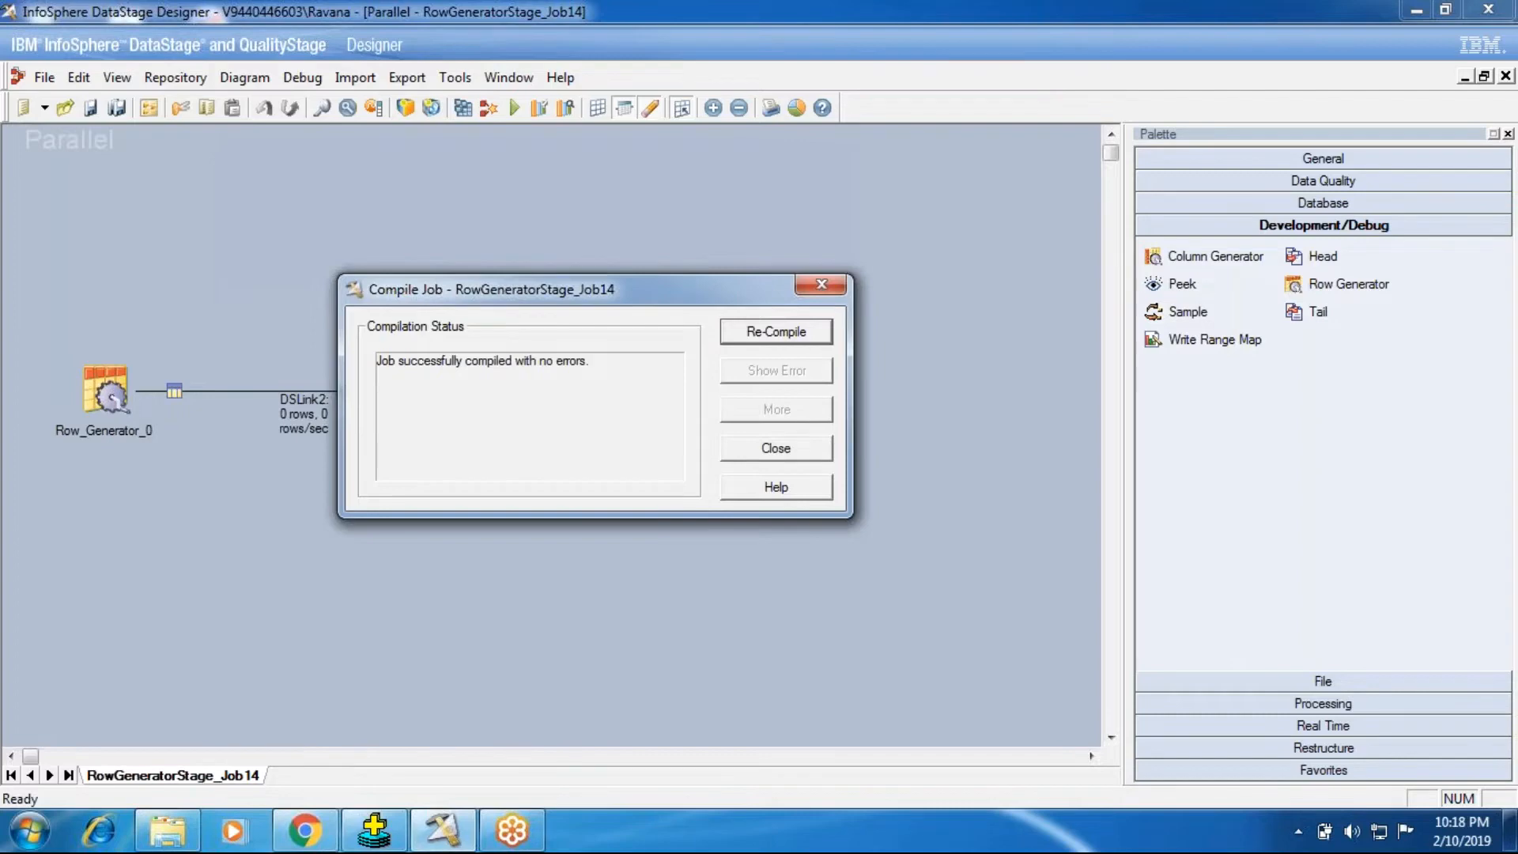
# Step: Run the compiled RowGeneratorStage_Job14 job
pyautogui.click(726, 454)
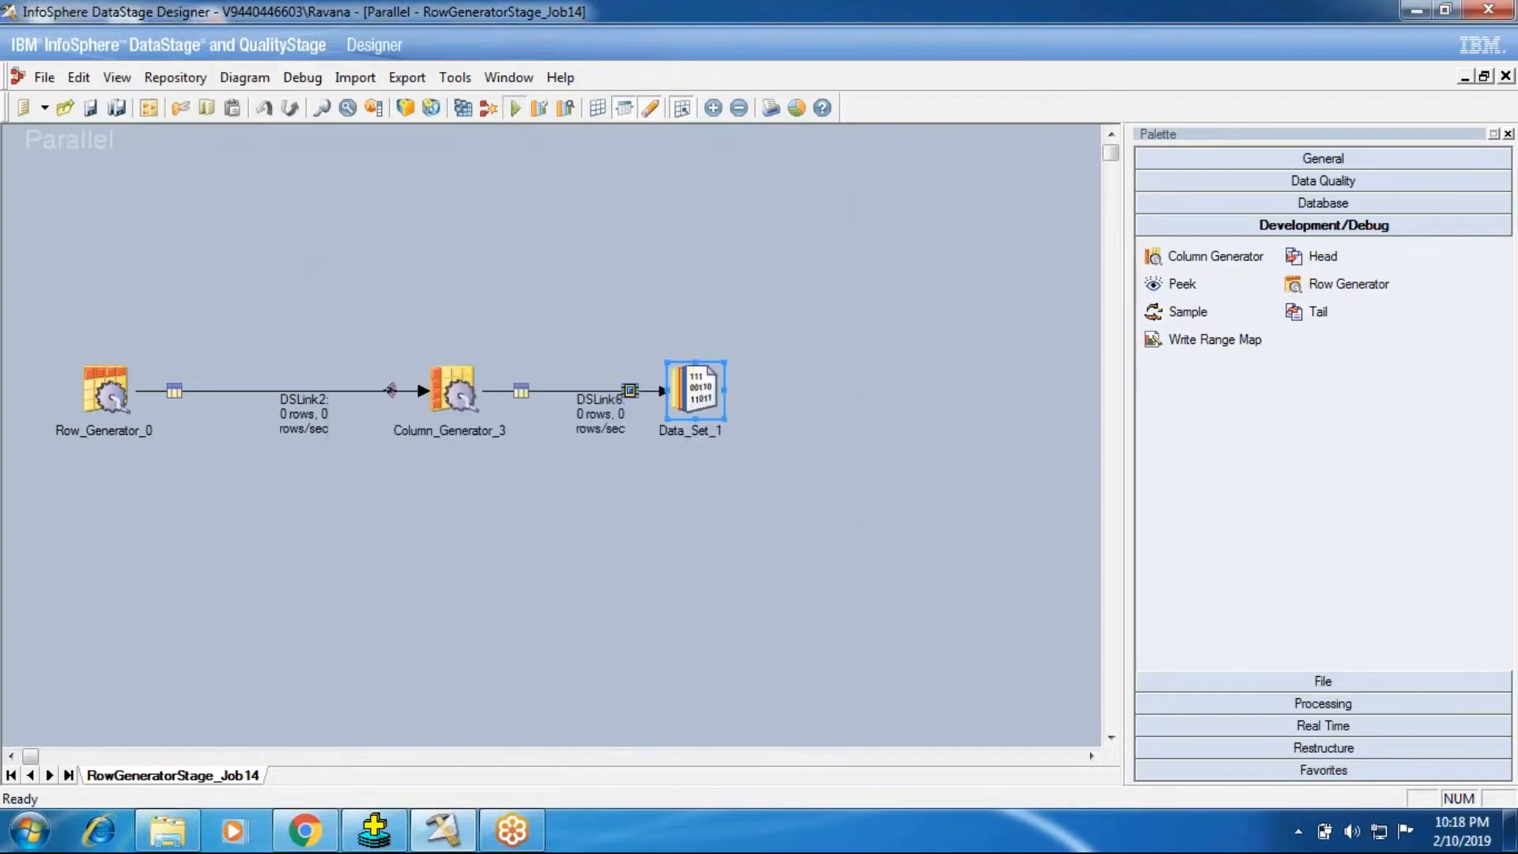
pyautogui.hotkey('ctrl', 'F5')
pyautogui.click(310, 469)
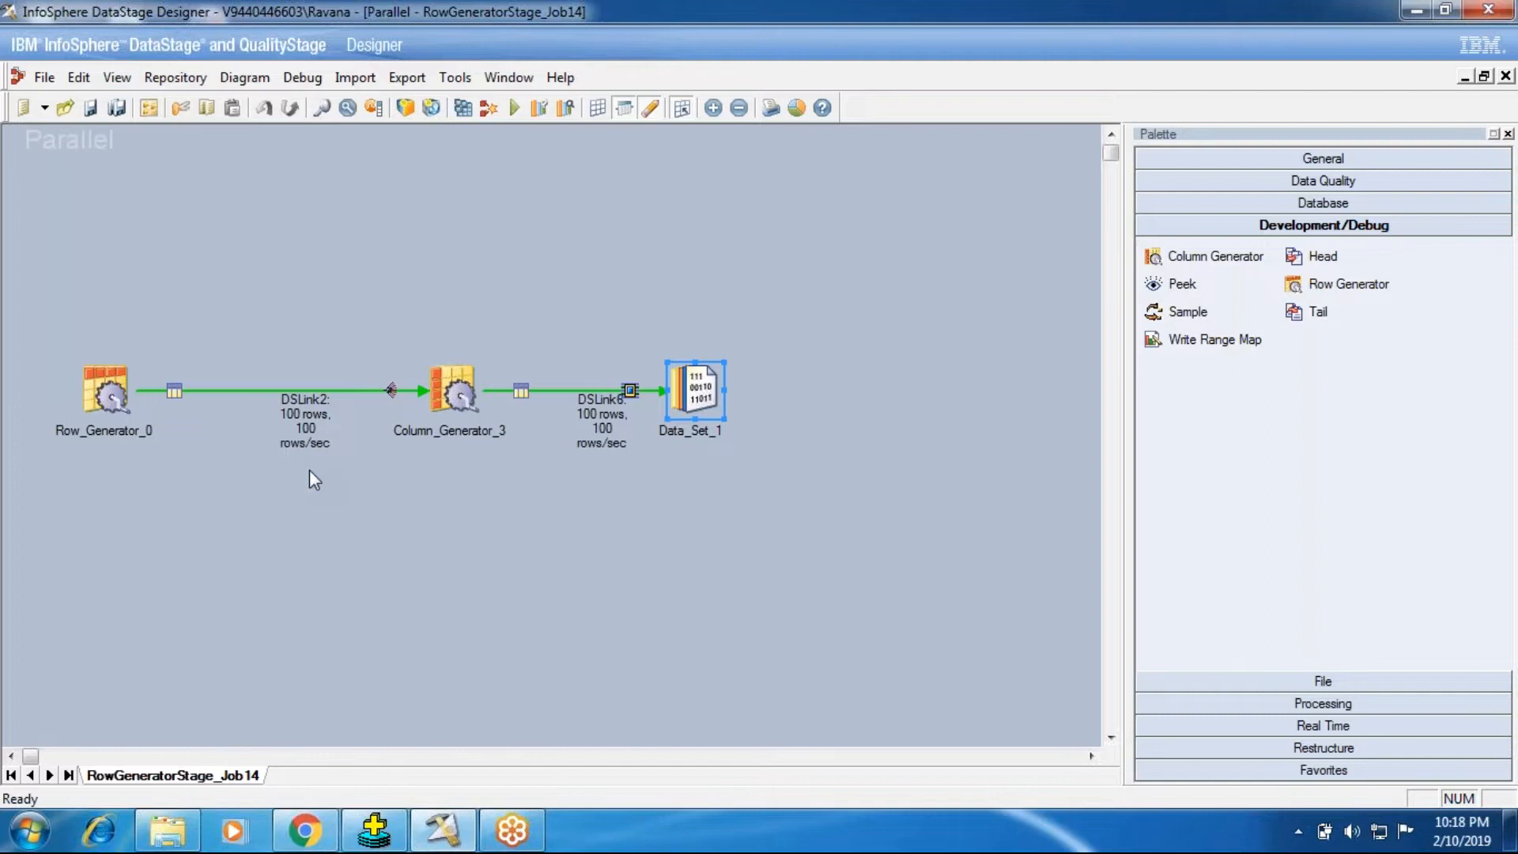
# Step: View the DSLink6 data of Data_Set_1, check the generated Salary values and widen the dob column to show full dates
pyautogui.rightClick(689, 401)
pyautogui.click(736, 468)
pyautogui.click(959, 352)
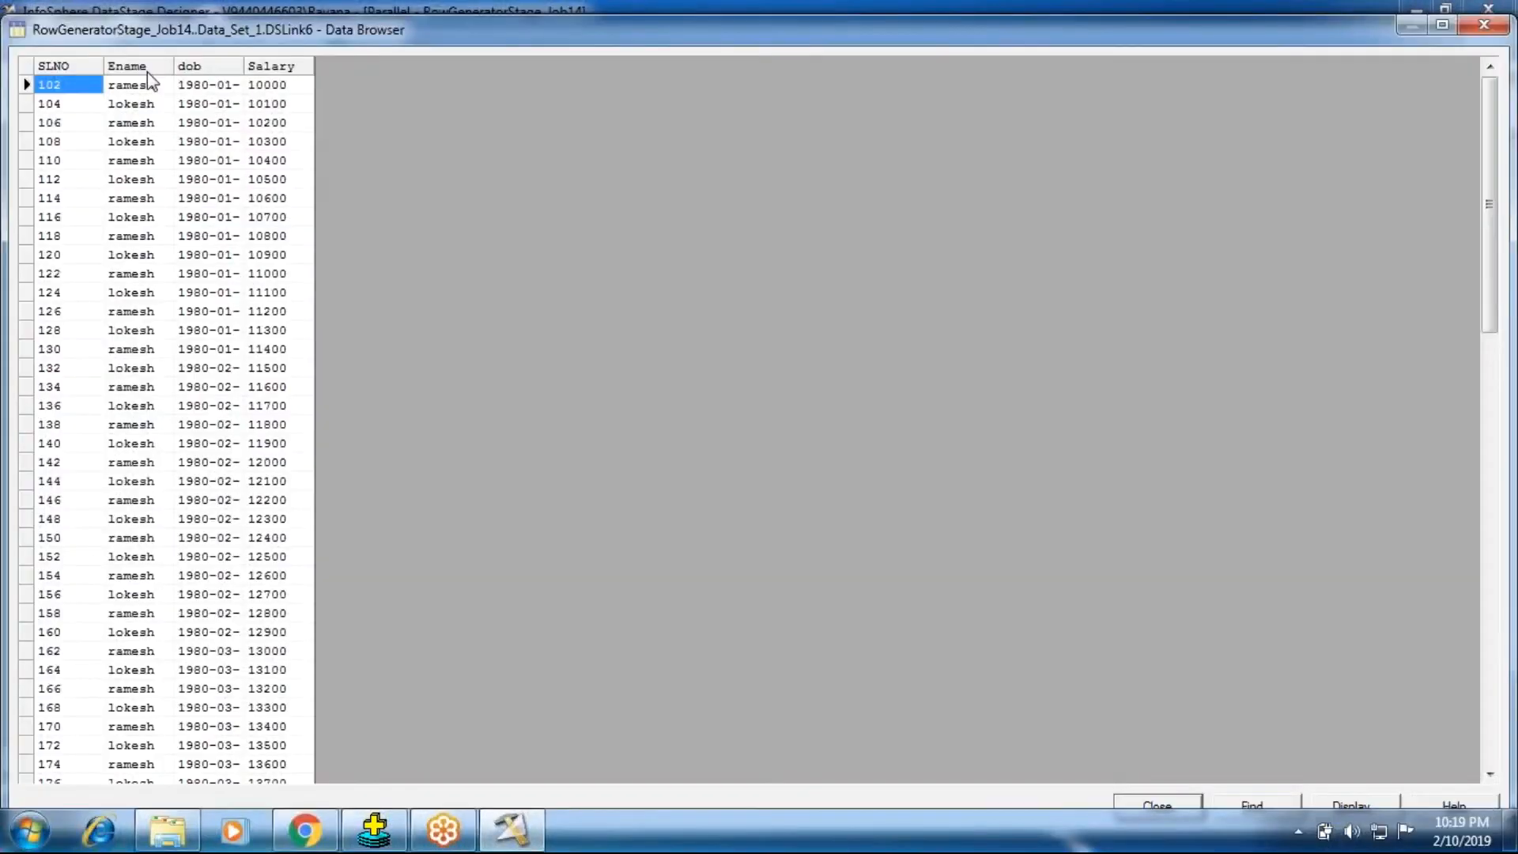
pyautogui.click(261, 87)
pyautogui.click(252, 180)
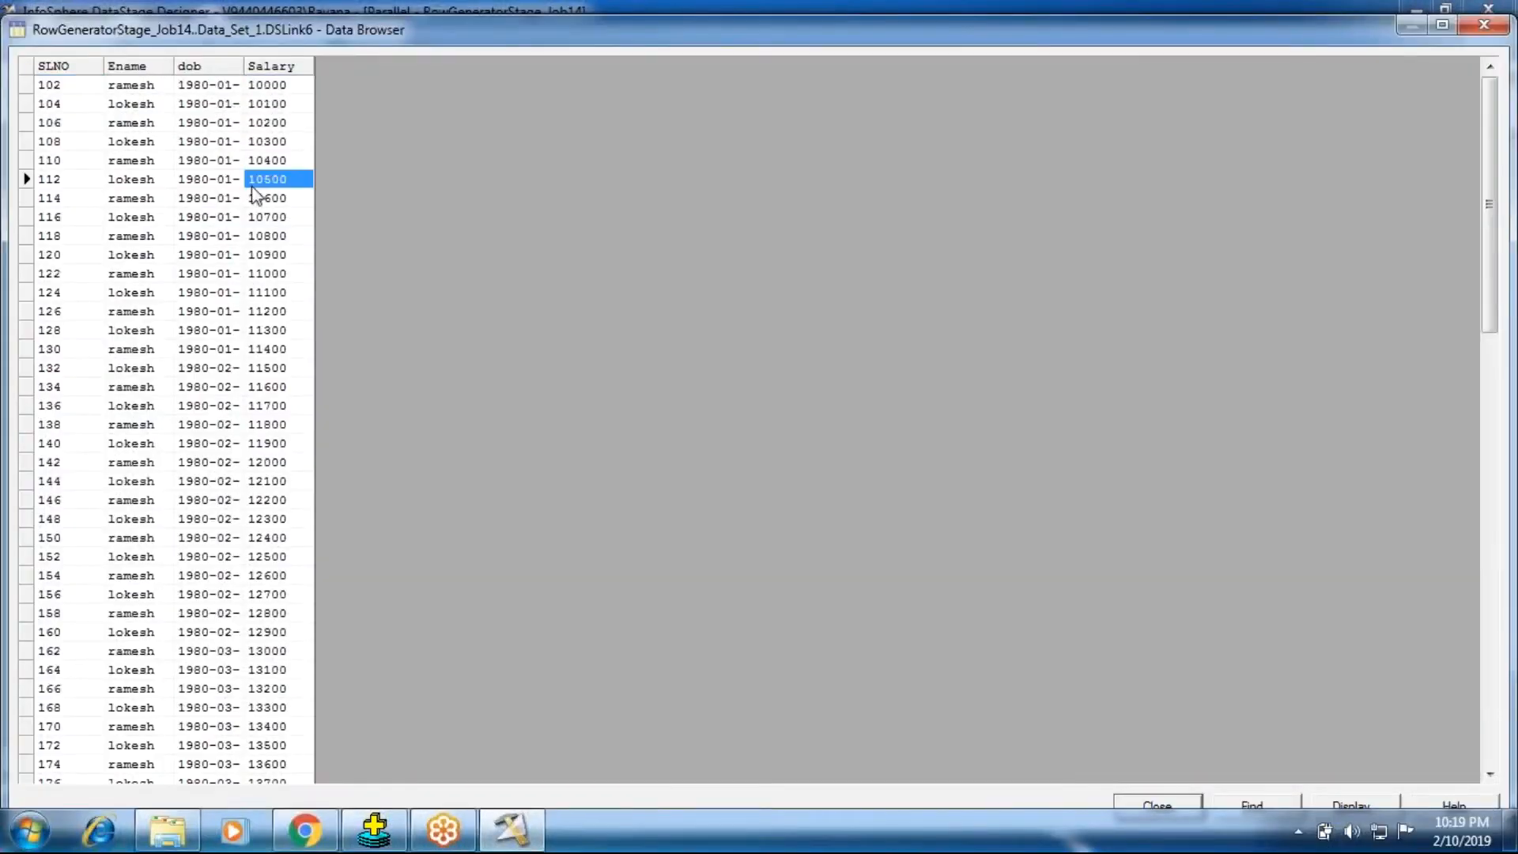
pyautogui.click(253, 387)
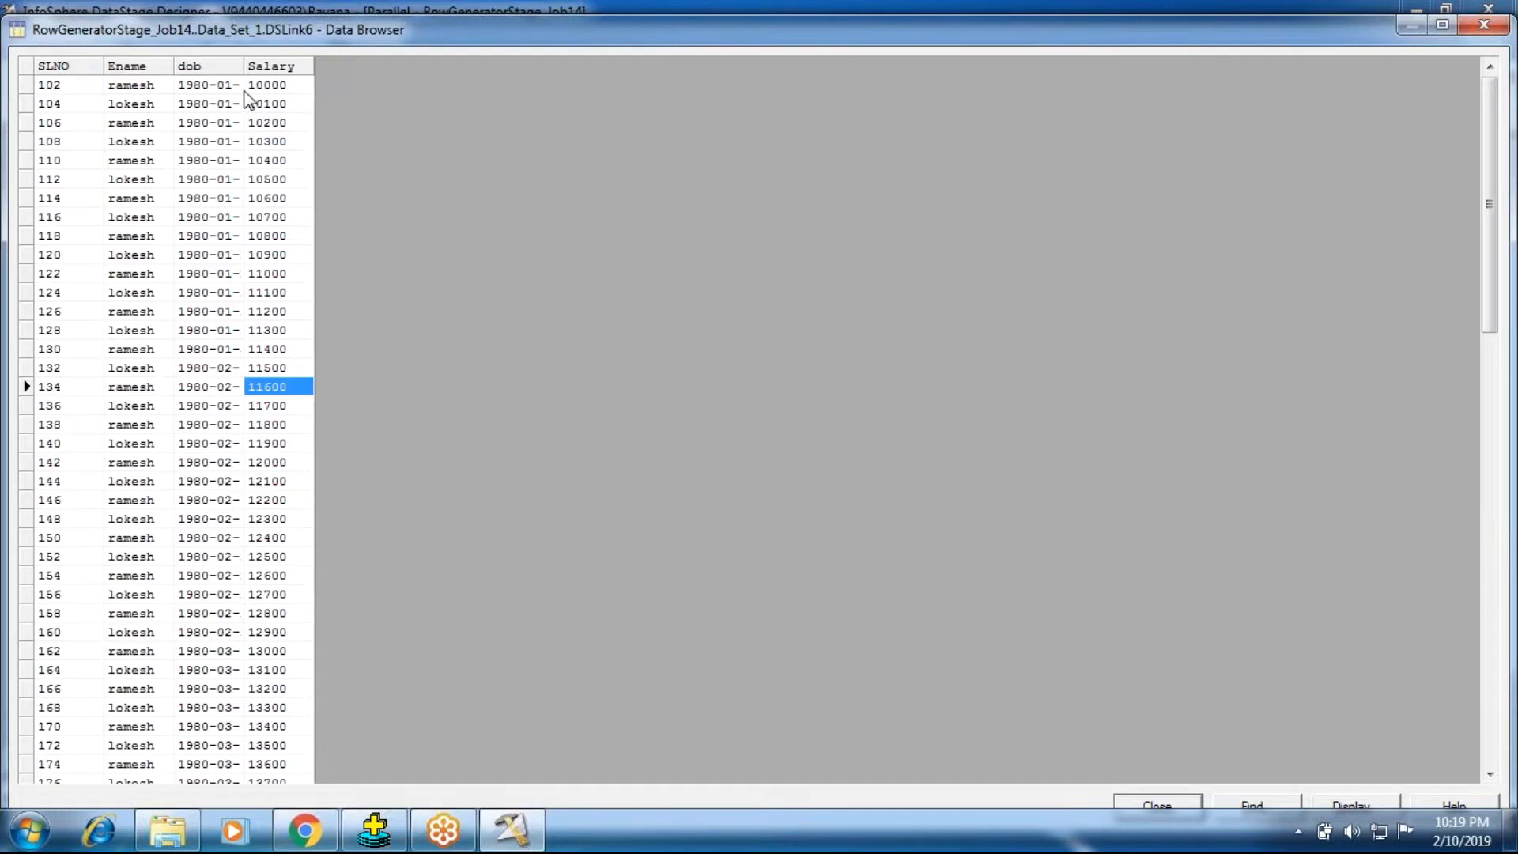
pyautogui.moveTo(243, 64); pyautogui.dragTo(291, 64)
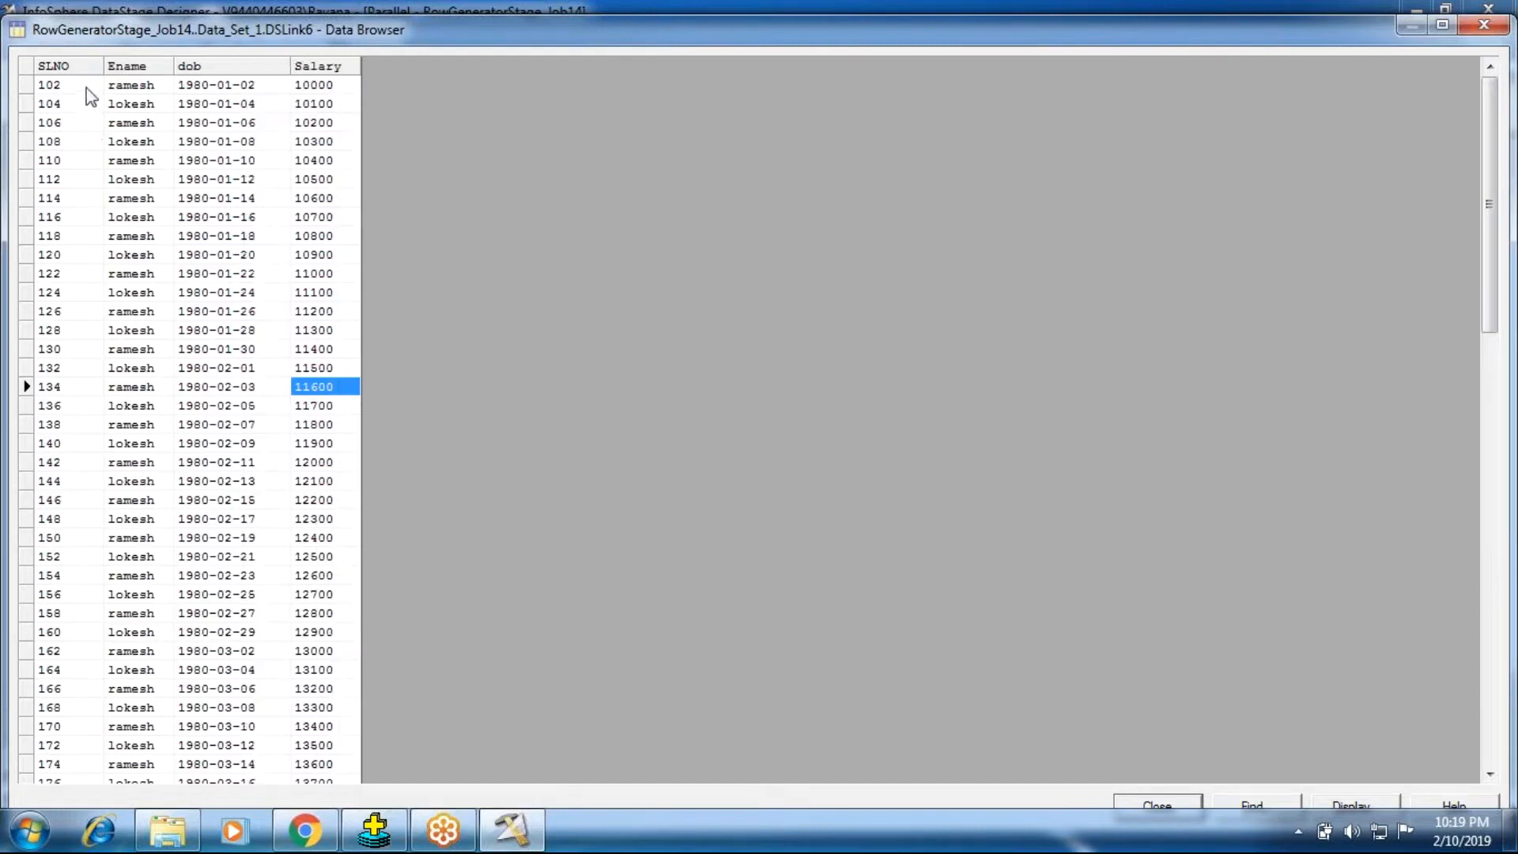
# Step: Examine the SLNO sequence through all the data set's records and check which columns are displayed
pyautogui.hotkey('ctrl', 'Home')
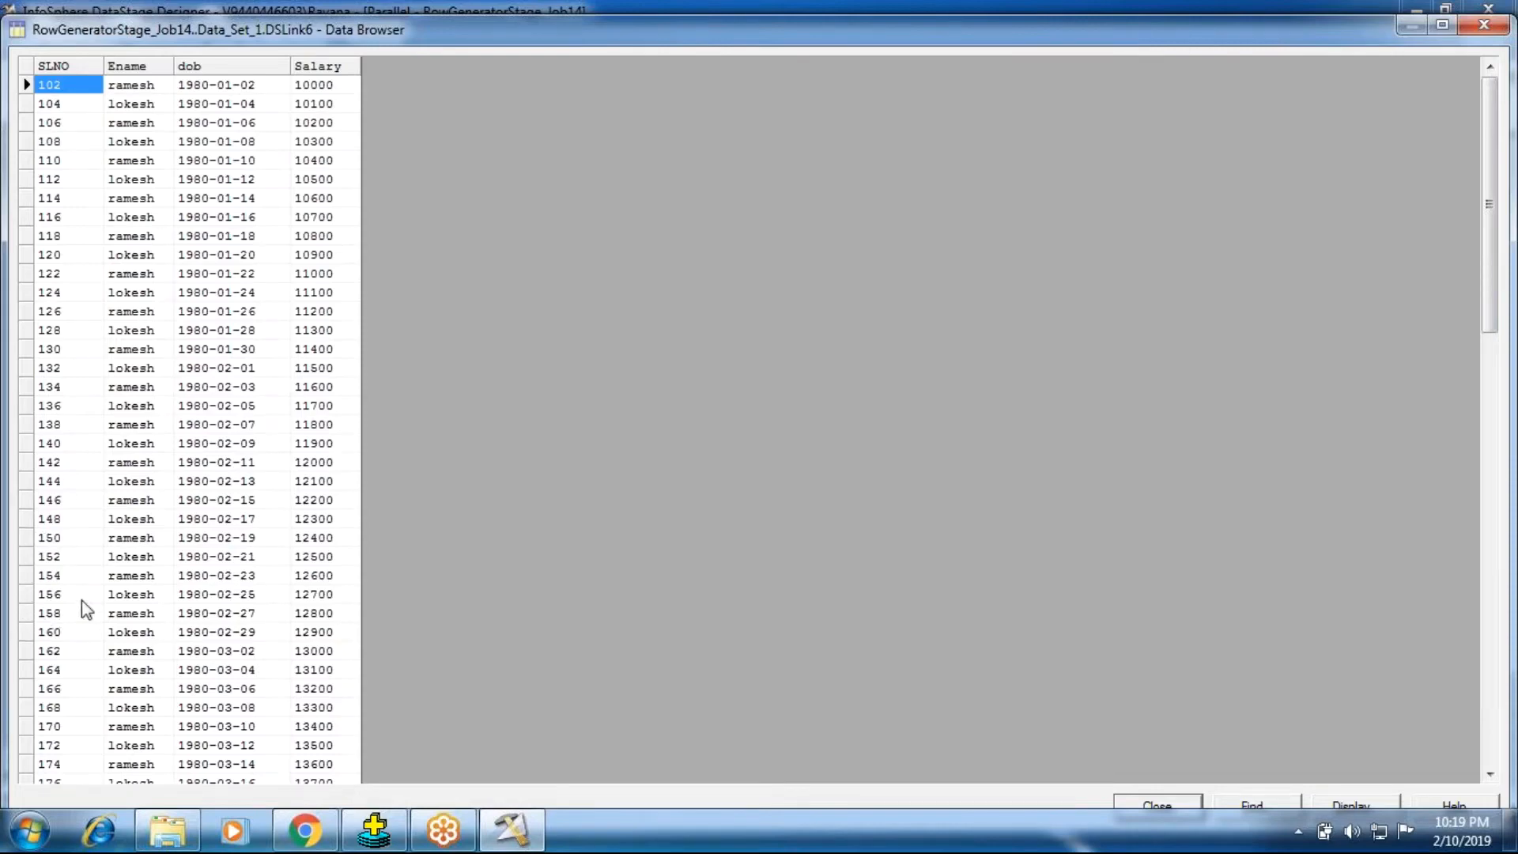
pyautogui.scroll(-3, 83, 600)
pyautogui.scroll(-10, 89, 607)
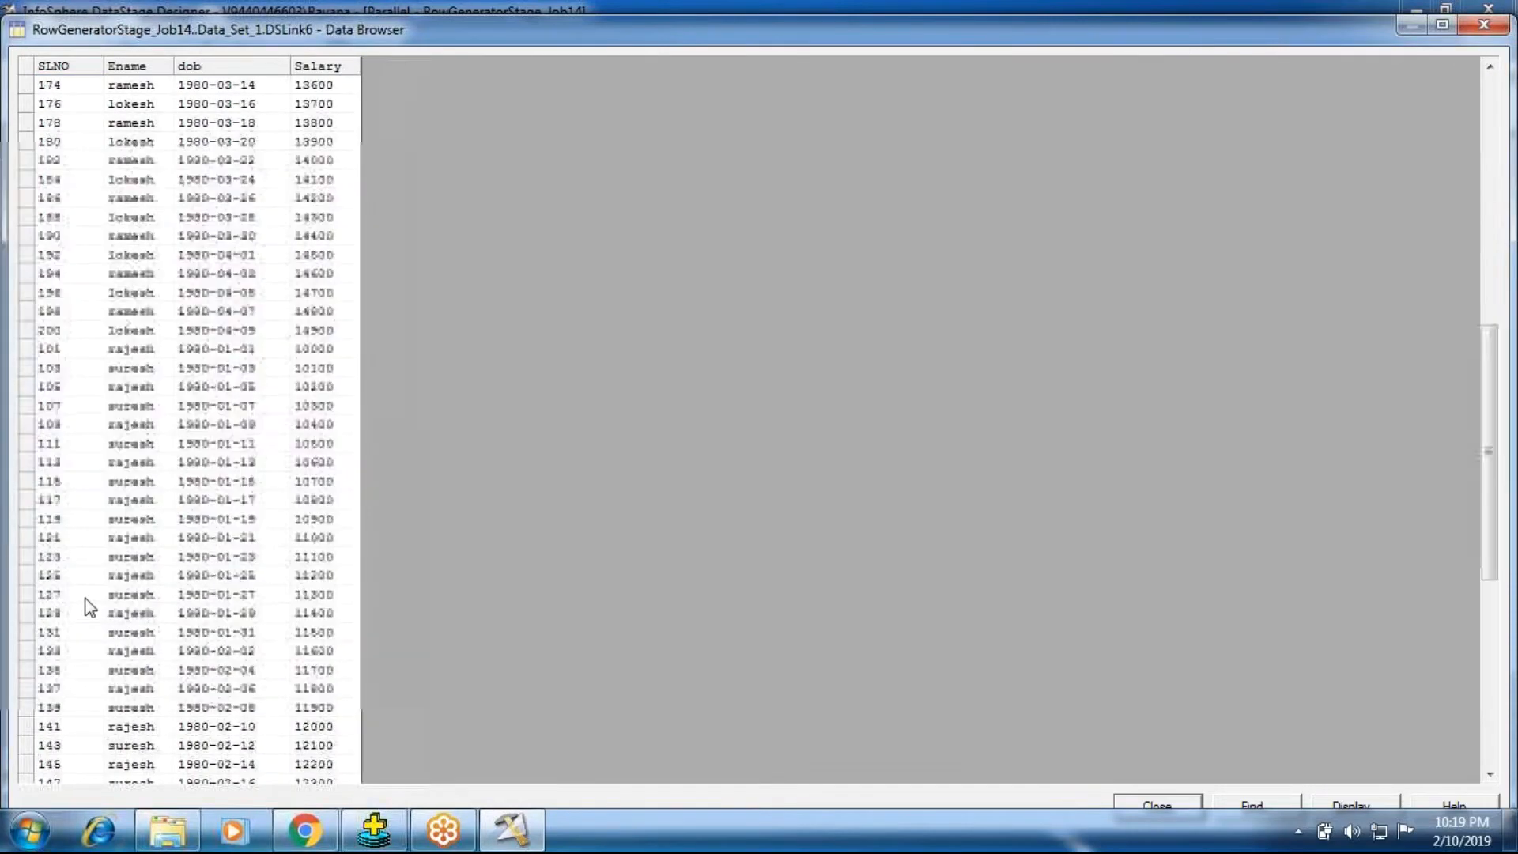
pyautogui.scroll(-10, 89, 607)
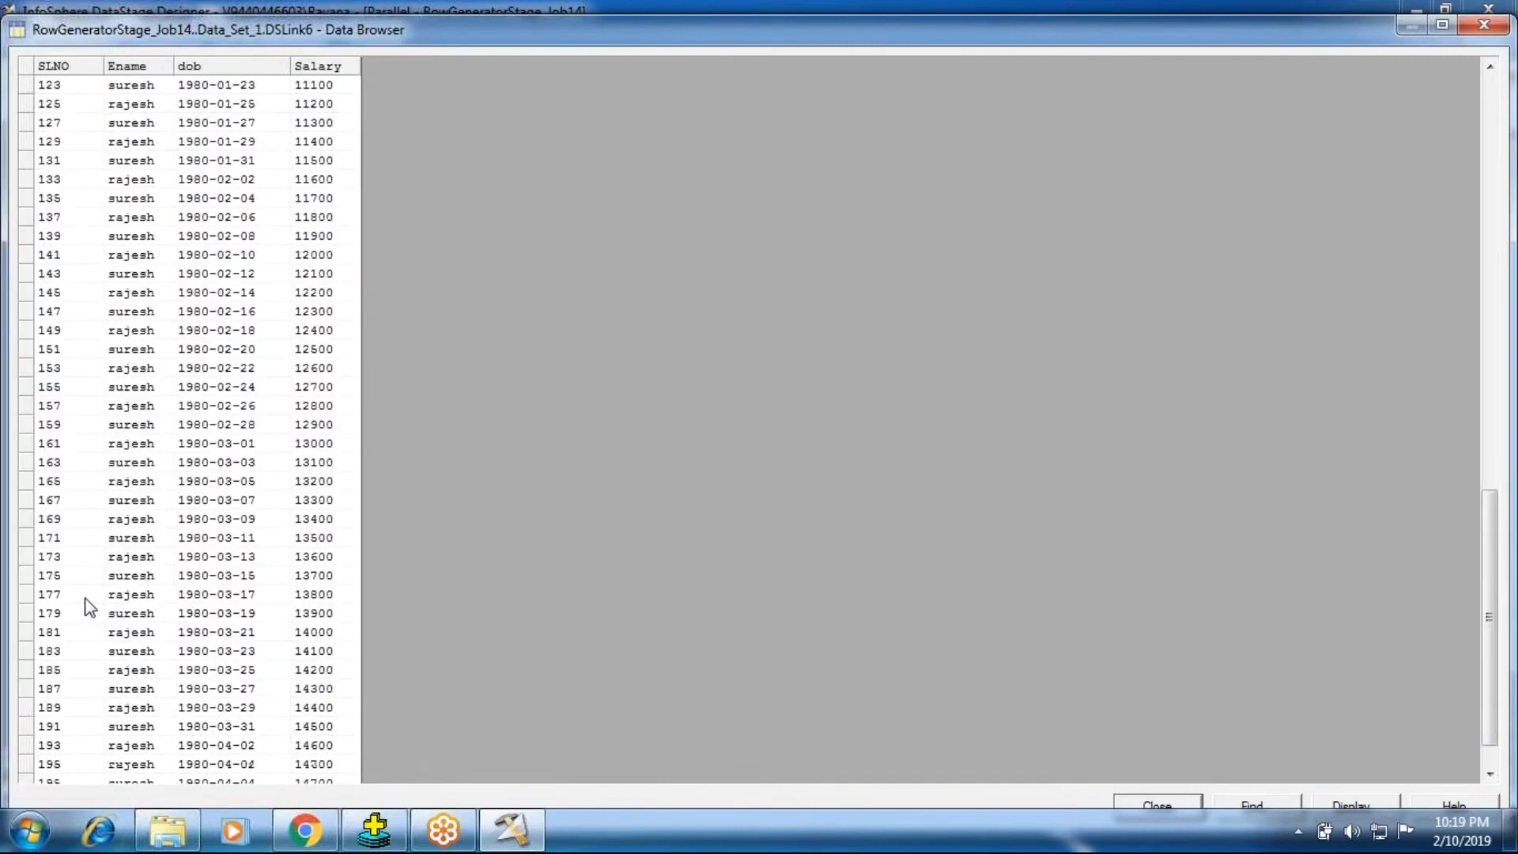
pyautogui.click(47, 766)
pyautogui.scroll(15, 87, 675)
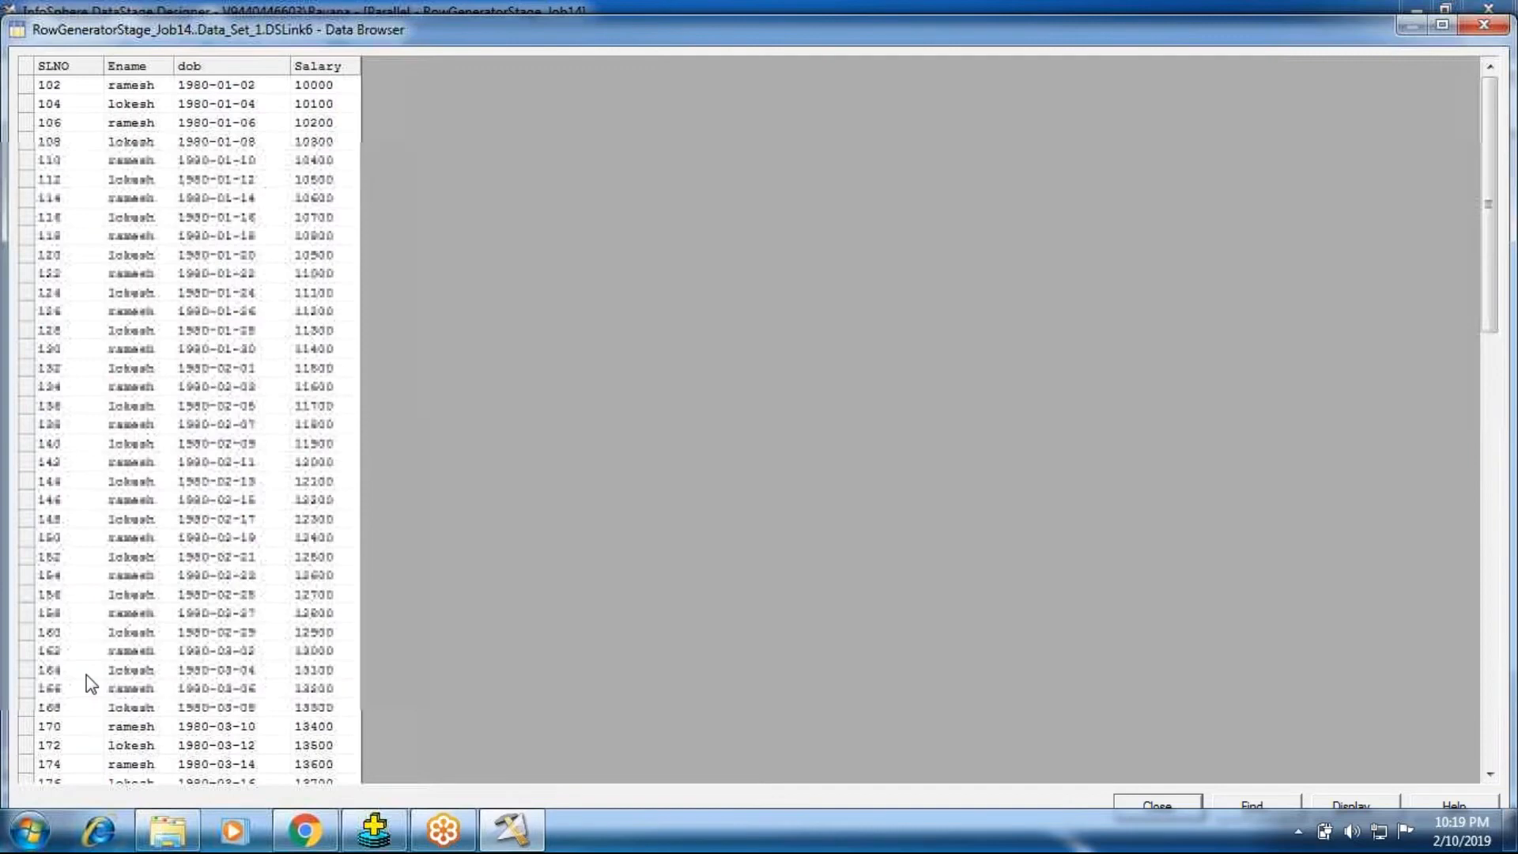
pyautogui.click(1341, 805)
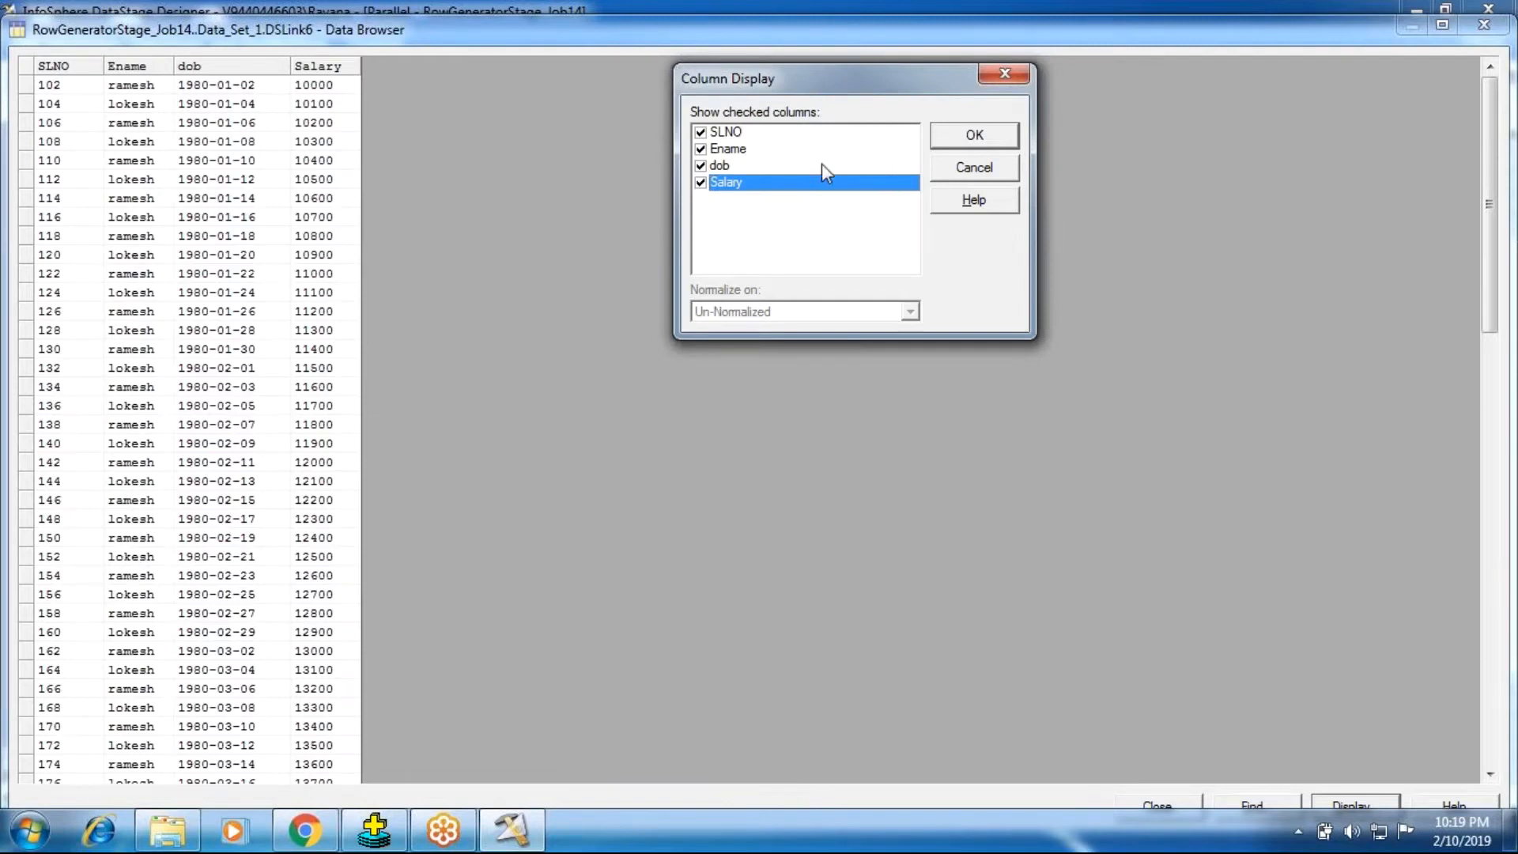
pyautogui.click(967, 173)
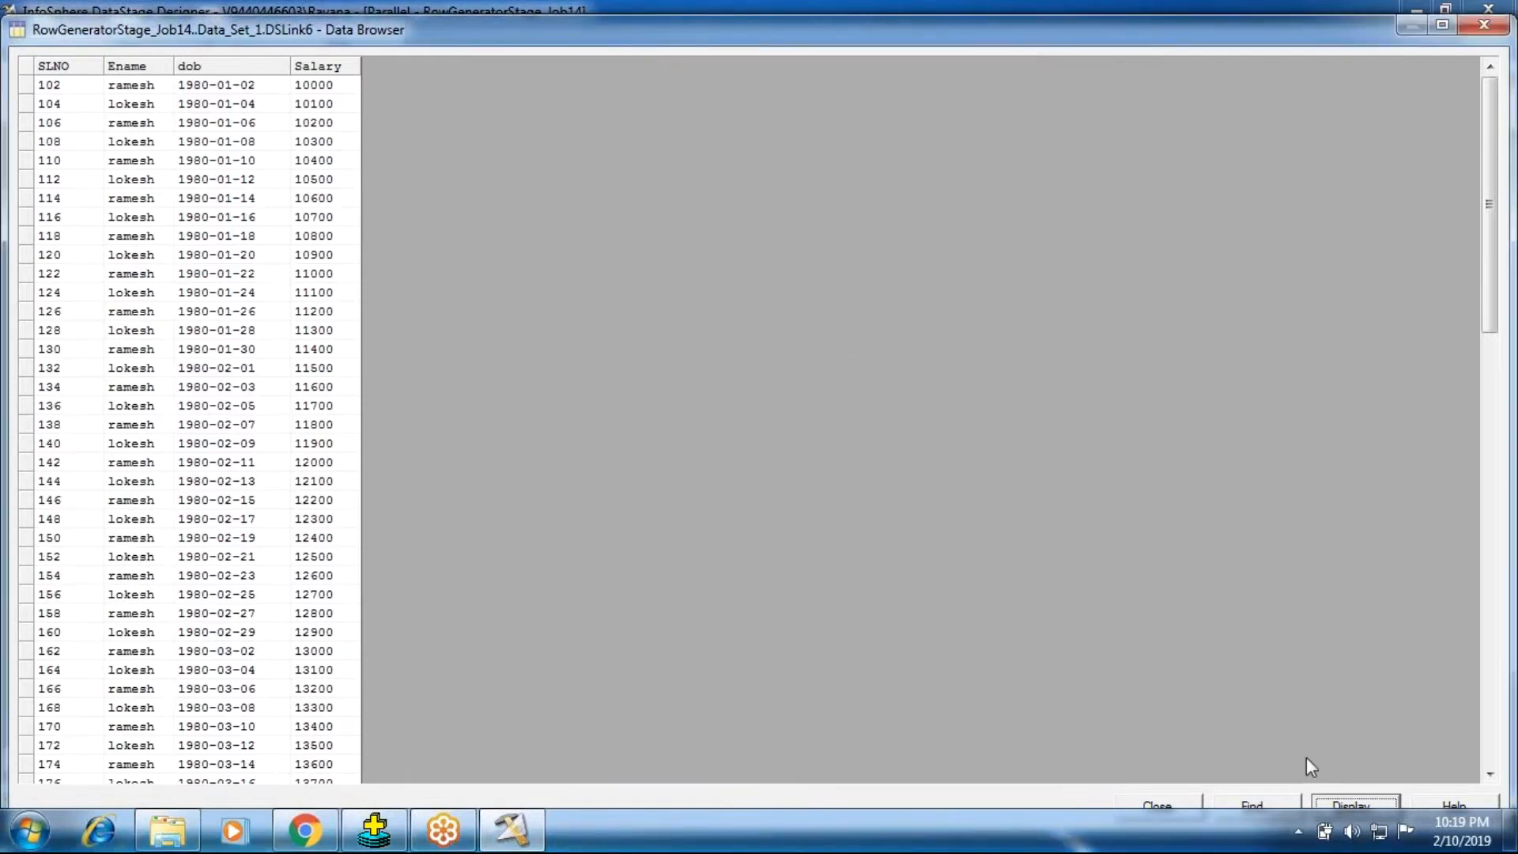
# Step: Find 101 in the SLNO column, restarting the search from the beginning, and close the data browser
pyautogui.click(1260, 802)
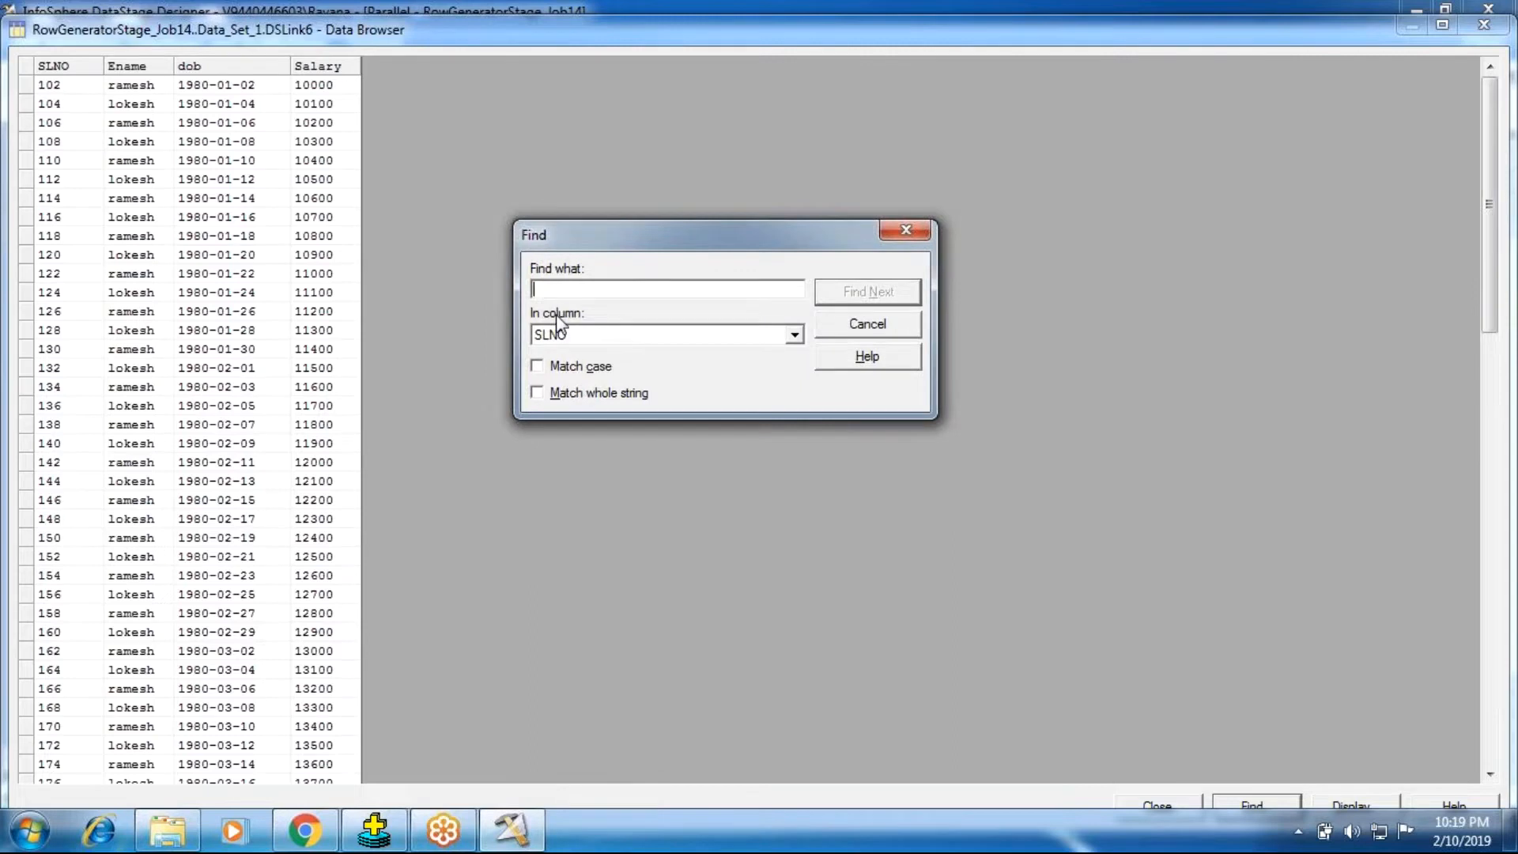
pyautogui.write('101')
pyautogui.click(877, 298)
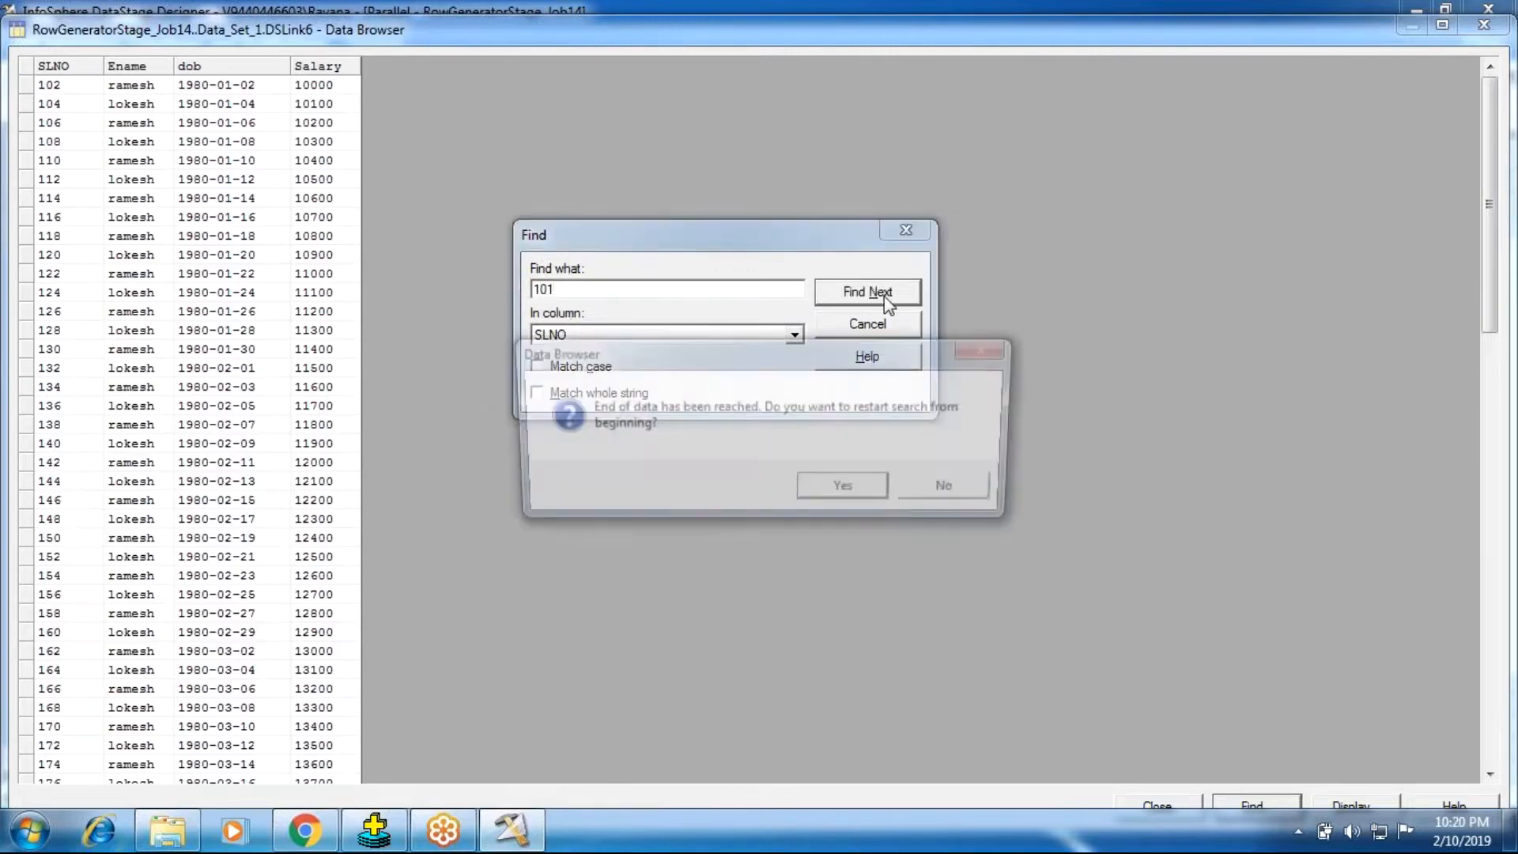
pyautogui.click(840, 487)
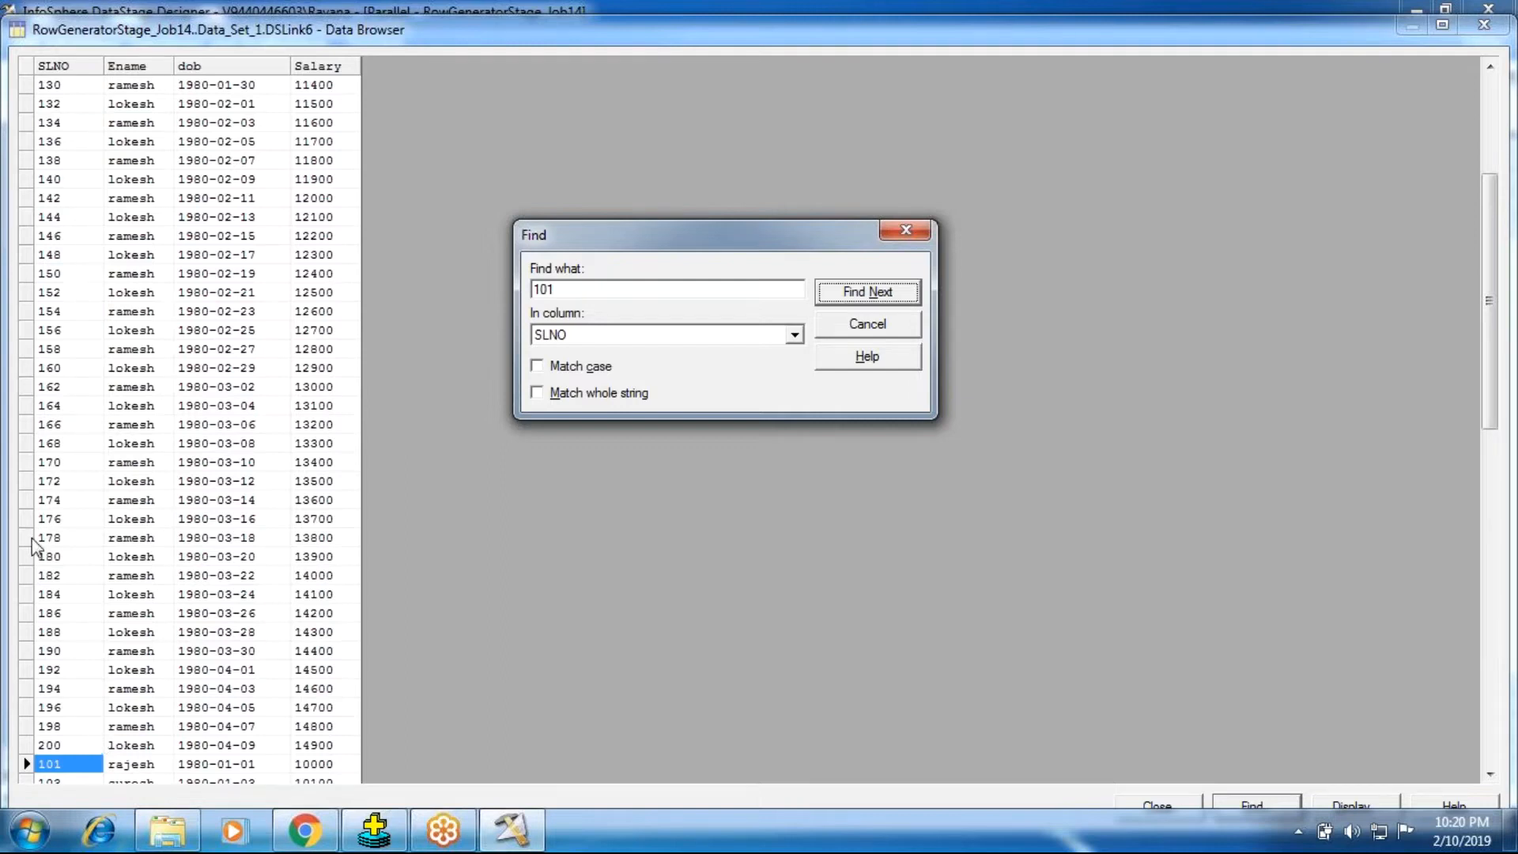
pyautogui.click(852, 327)
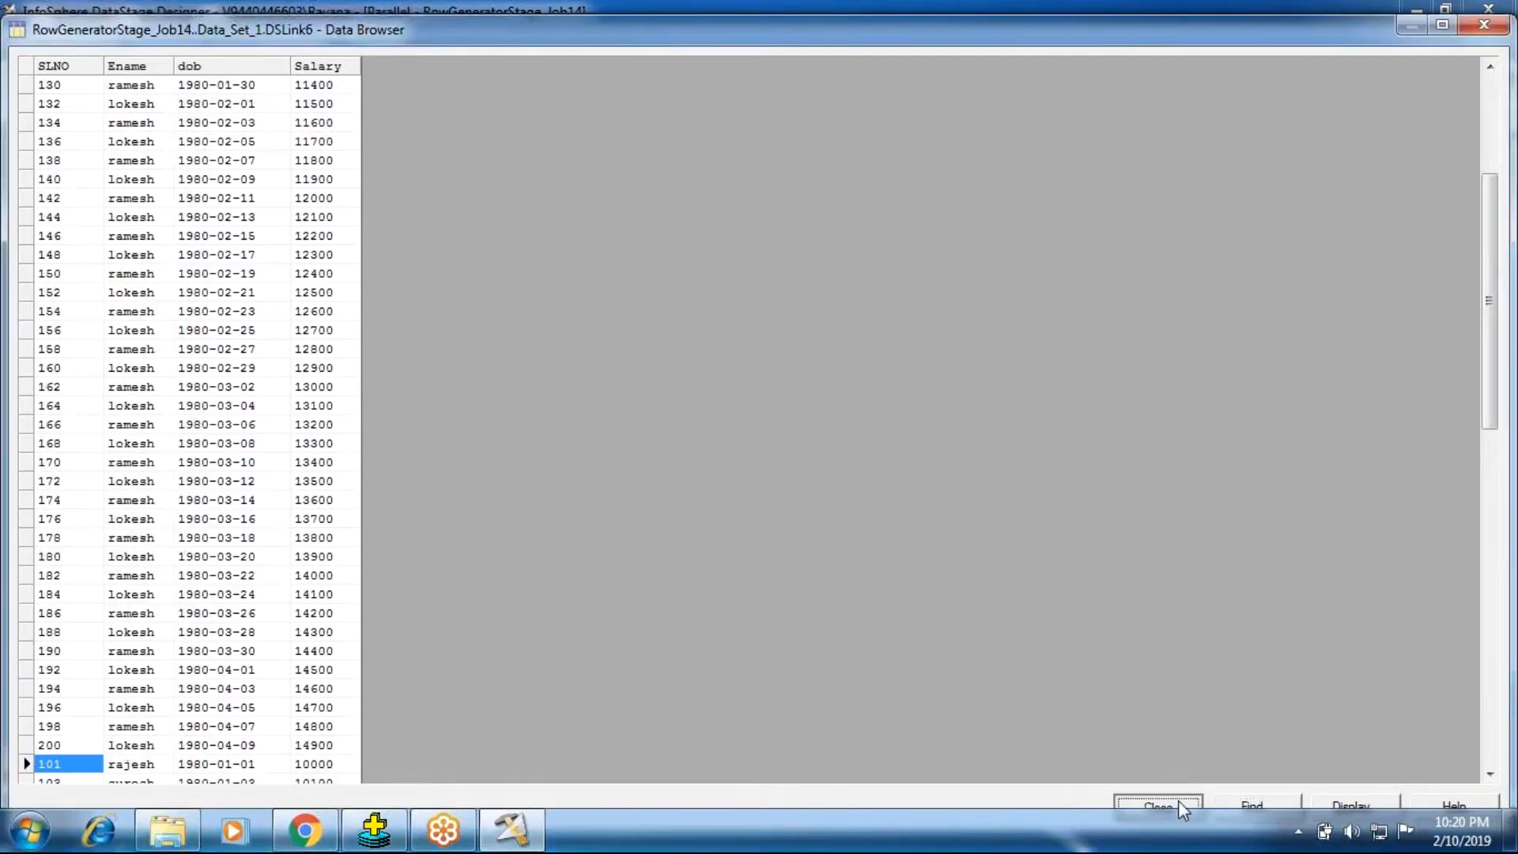
pyautogui.click(1178, 800)
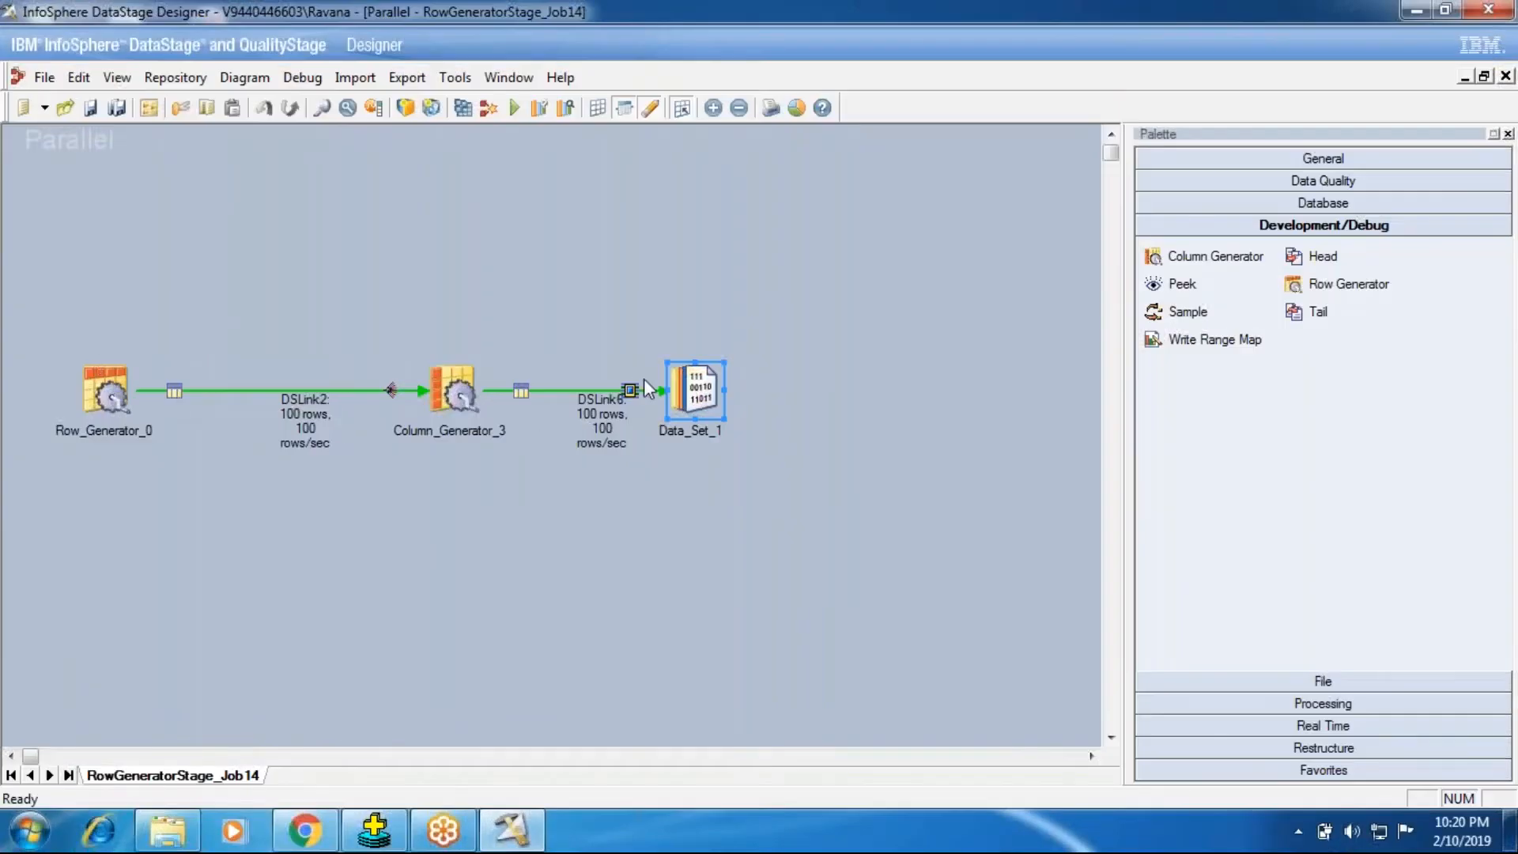
# Step: Review Column_Generator_3's input partitioning and columns, output mapping, properties and advanced execution settings, leaving the stage without changes
pyautogui.doubleClick(472, 396)
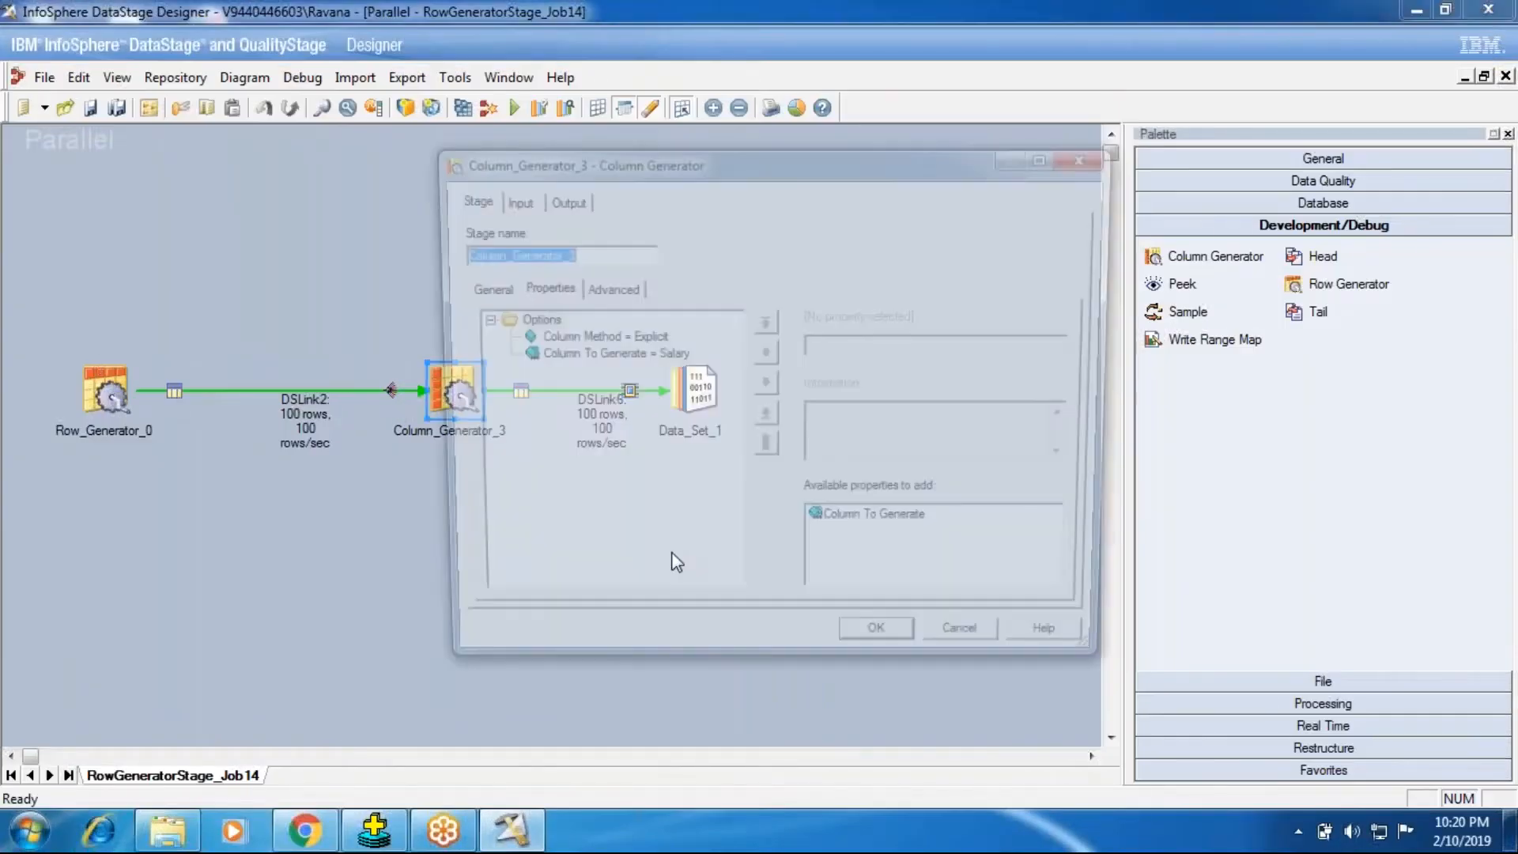
pyautogui.click(516, 200)
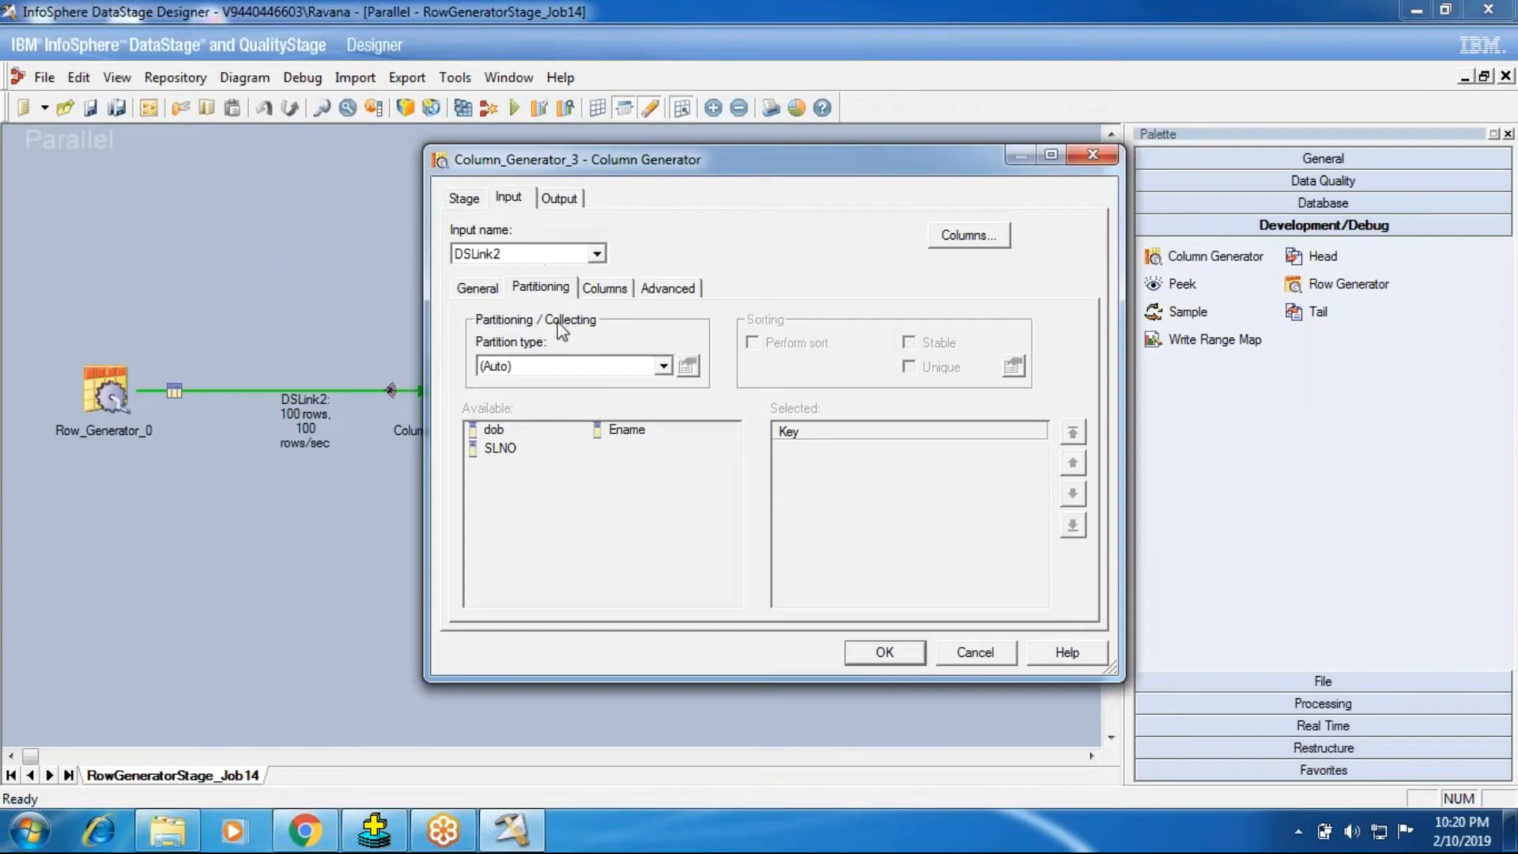
pyautogui.click(548, 359)
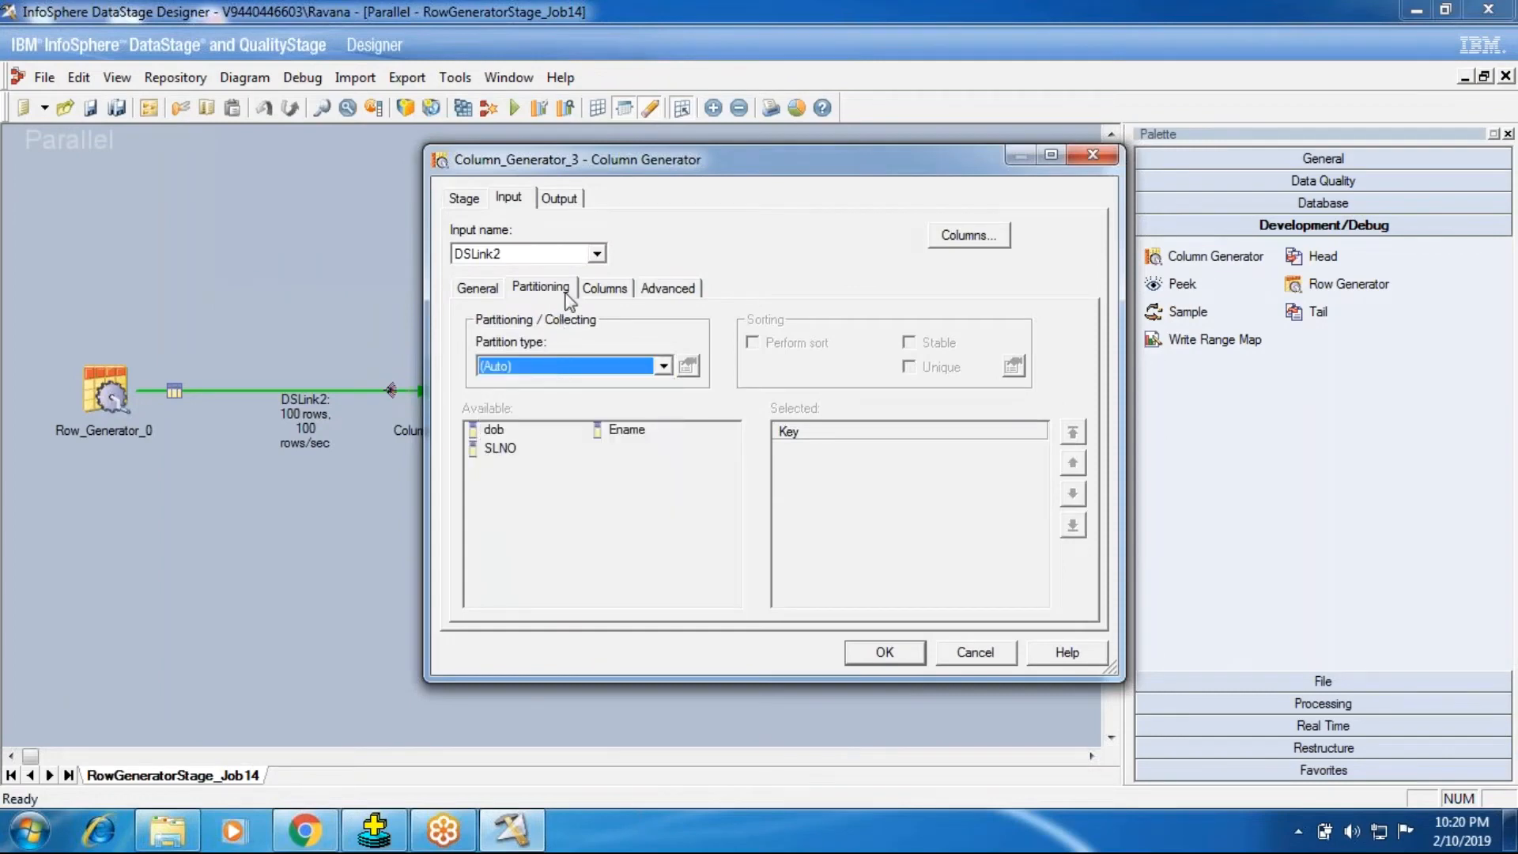
pyautogui.click(603, 288)
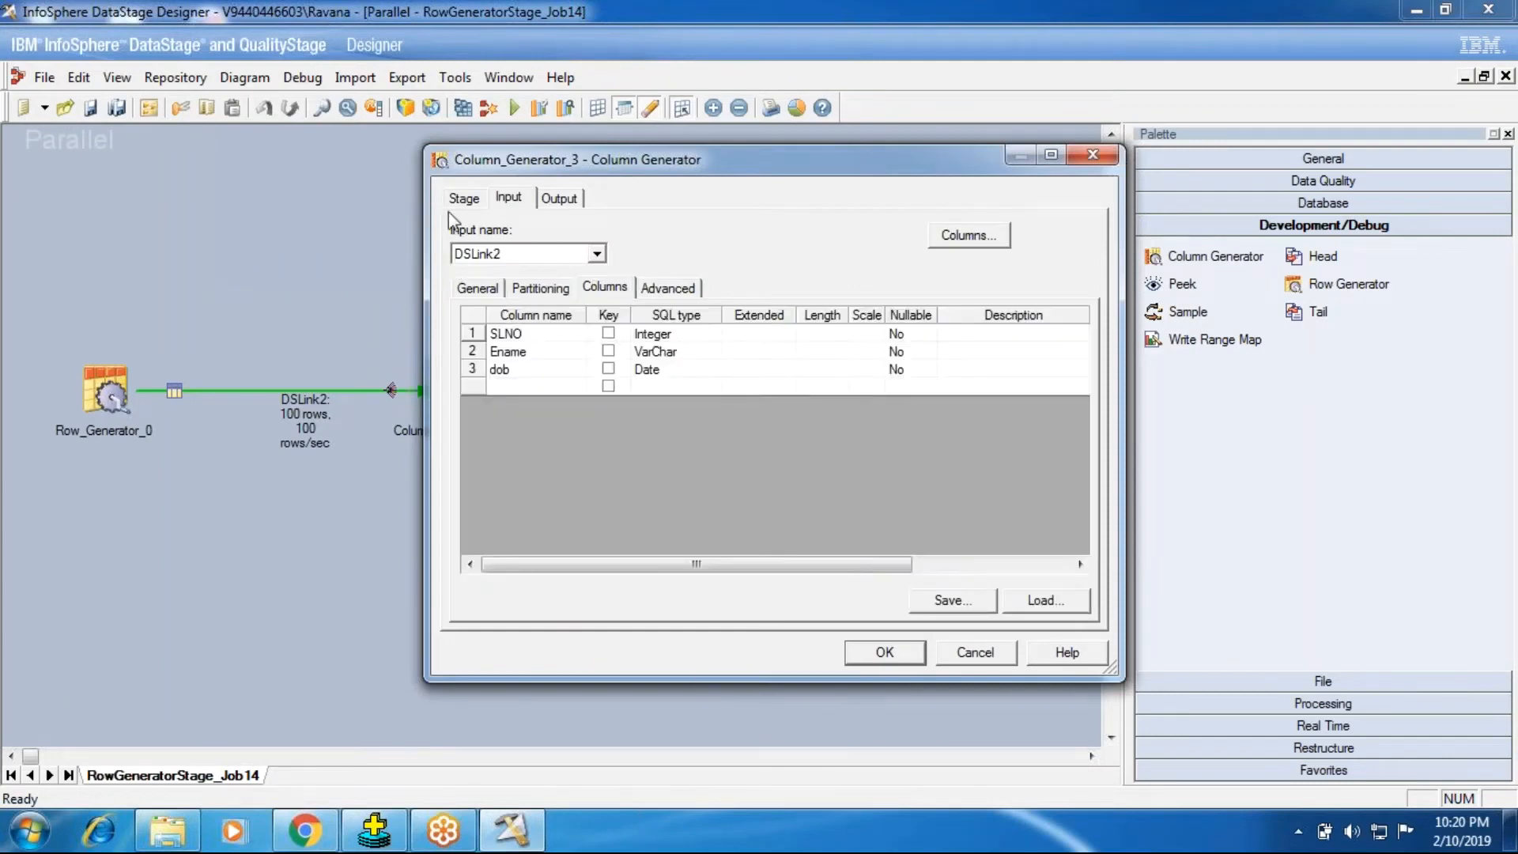
pyautogui.click(464, 198)
pyautogui.click(559, 207)
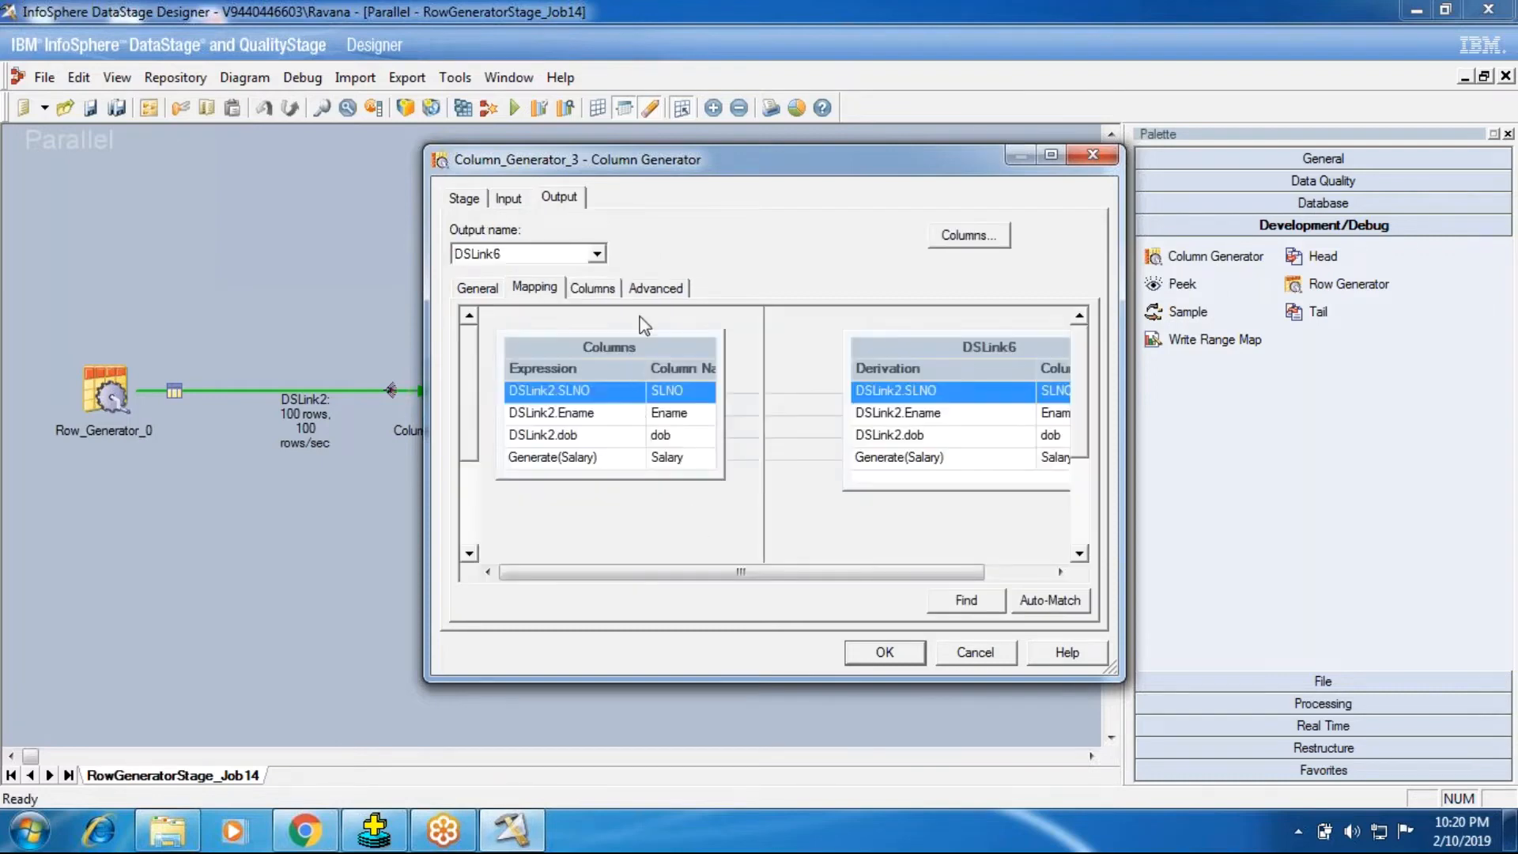
pyautogui.click(656, 287)
pyautogui.click(463, 199)
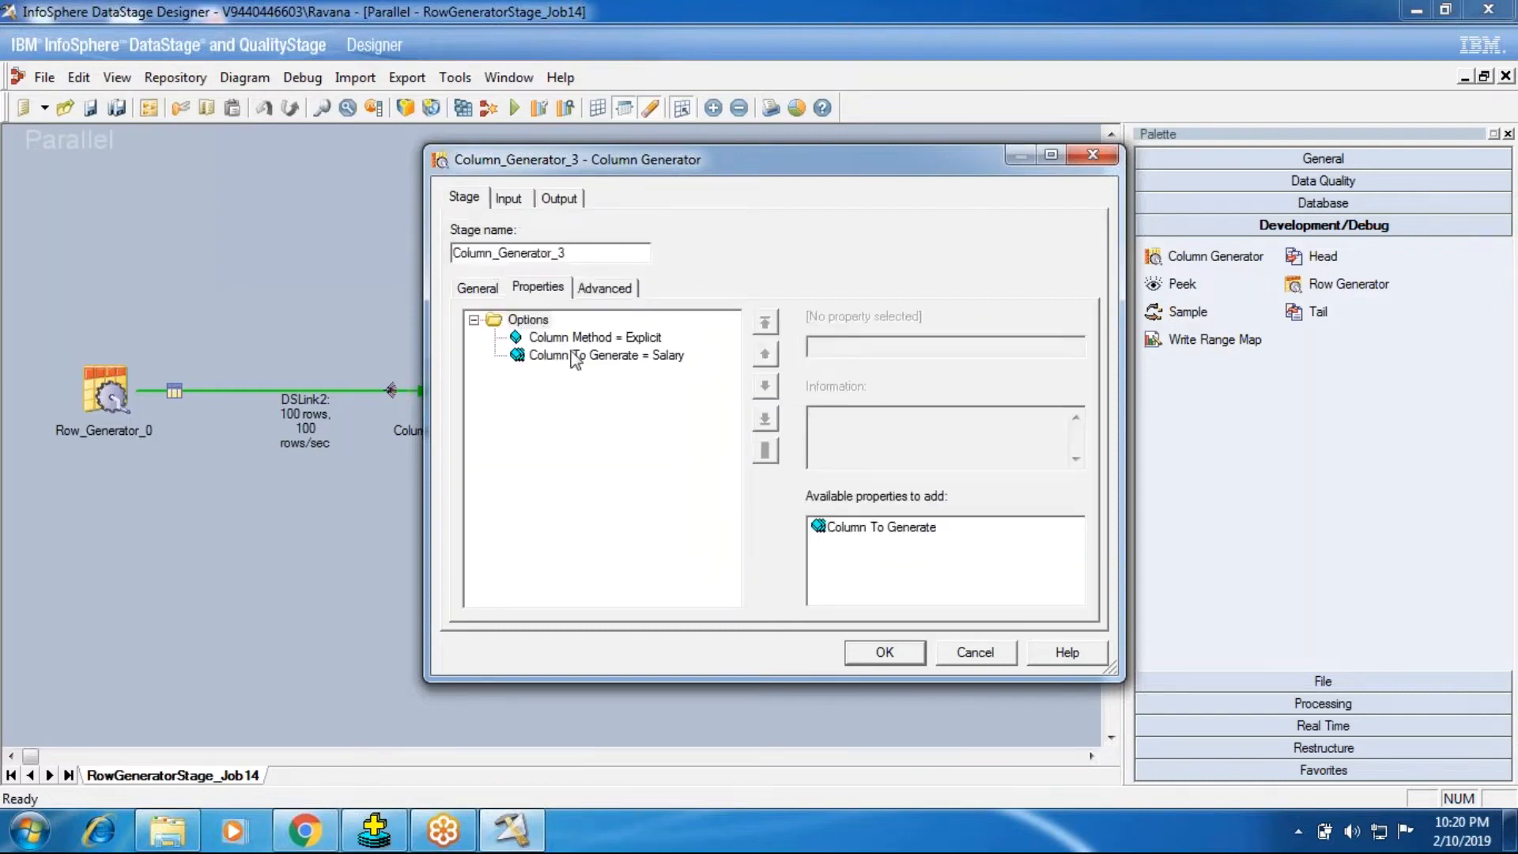
pyautogui.click(621, 289)
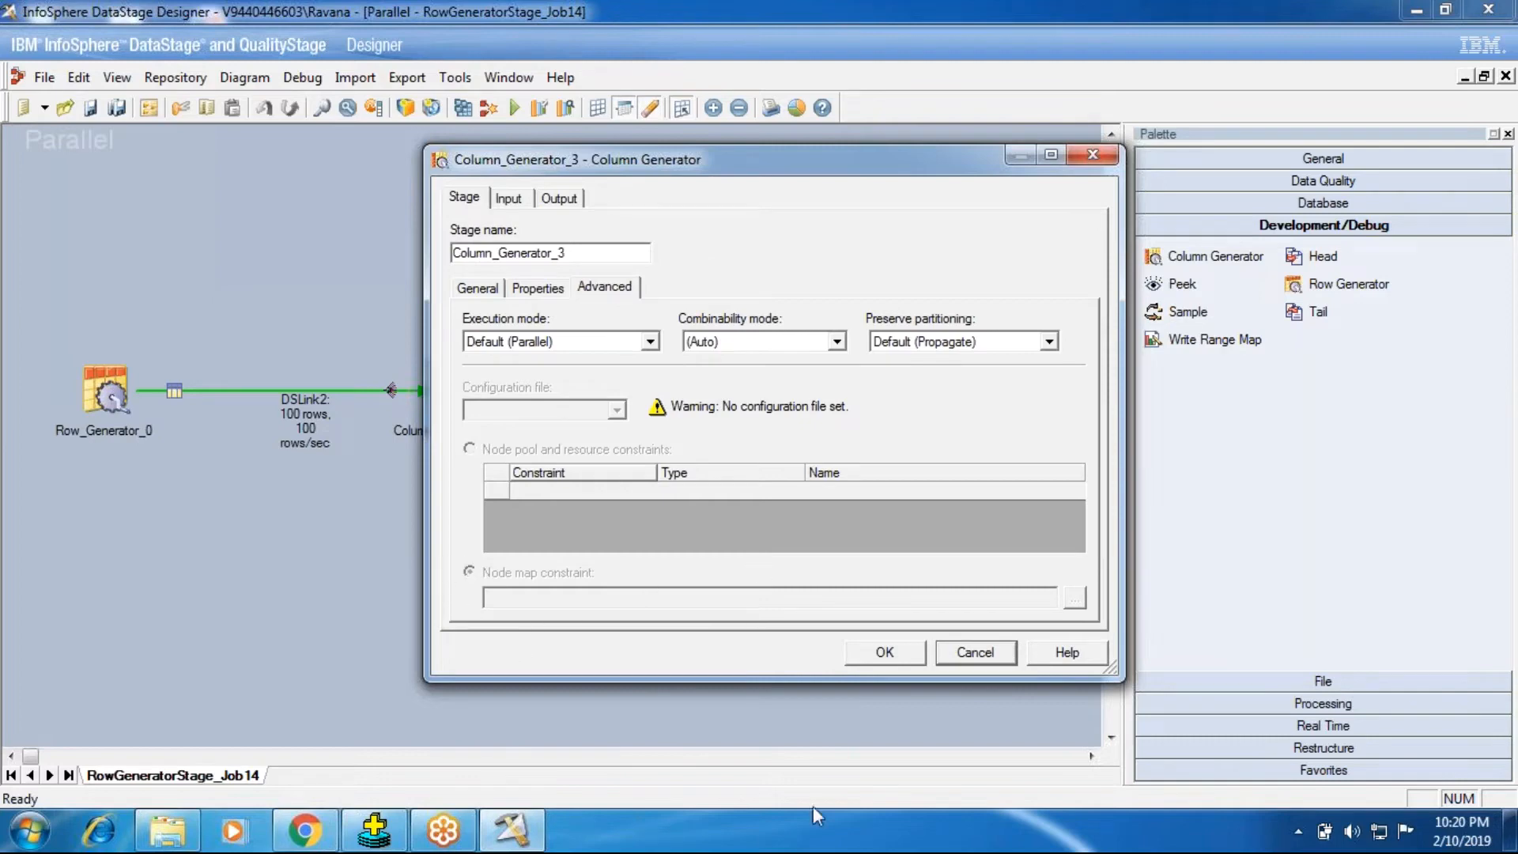
pyautogui.click(991, 658)
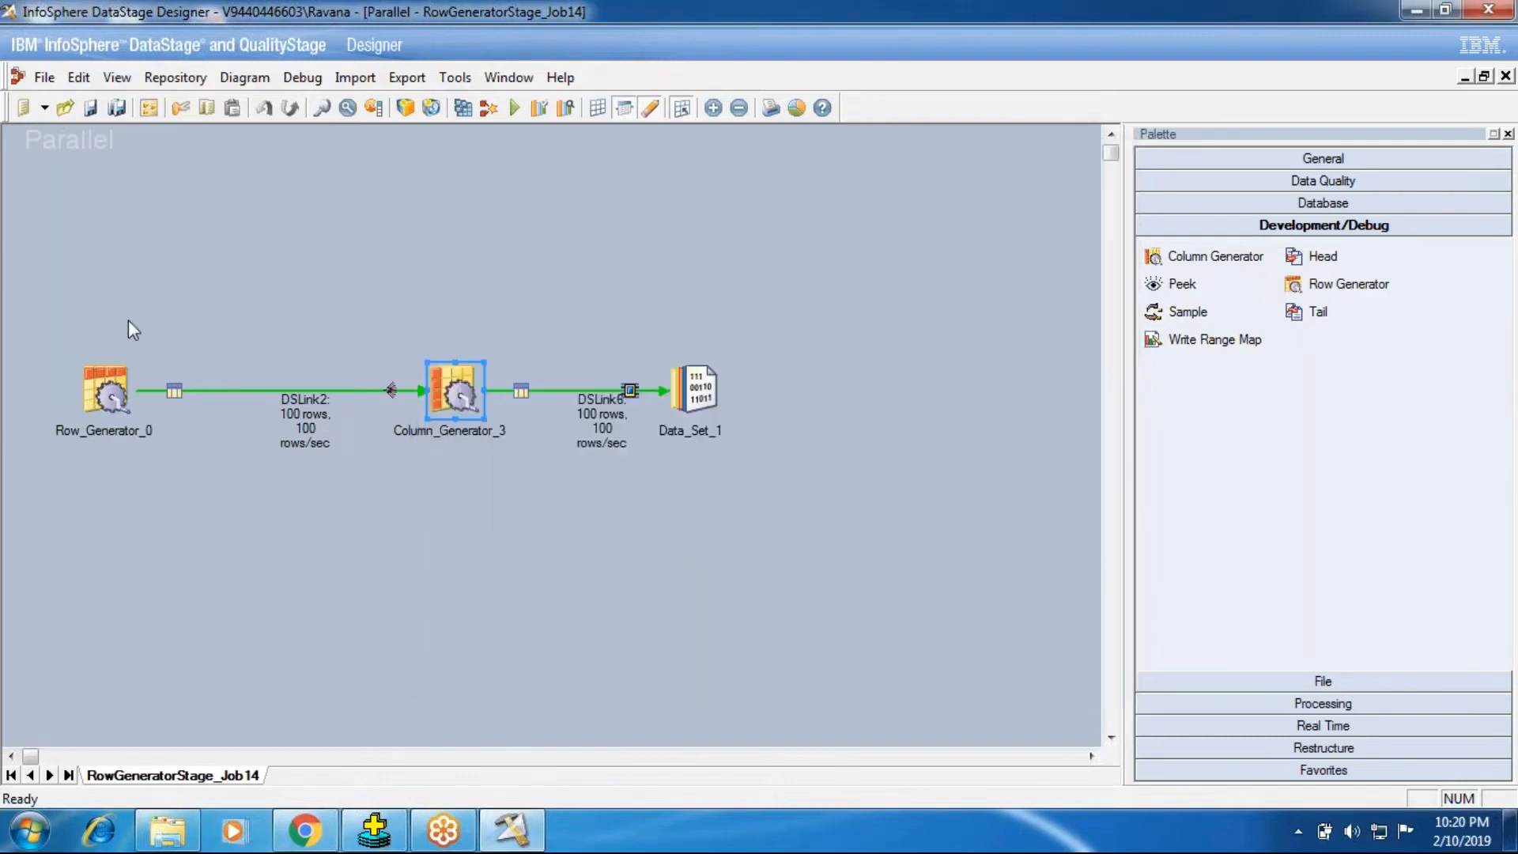
pyautogui.doubleClick(473, 380)
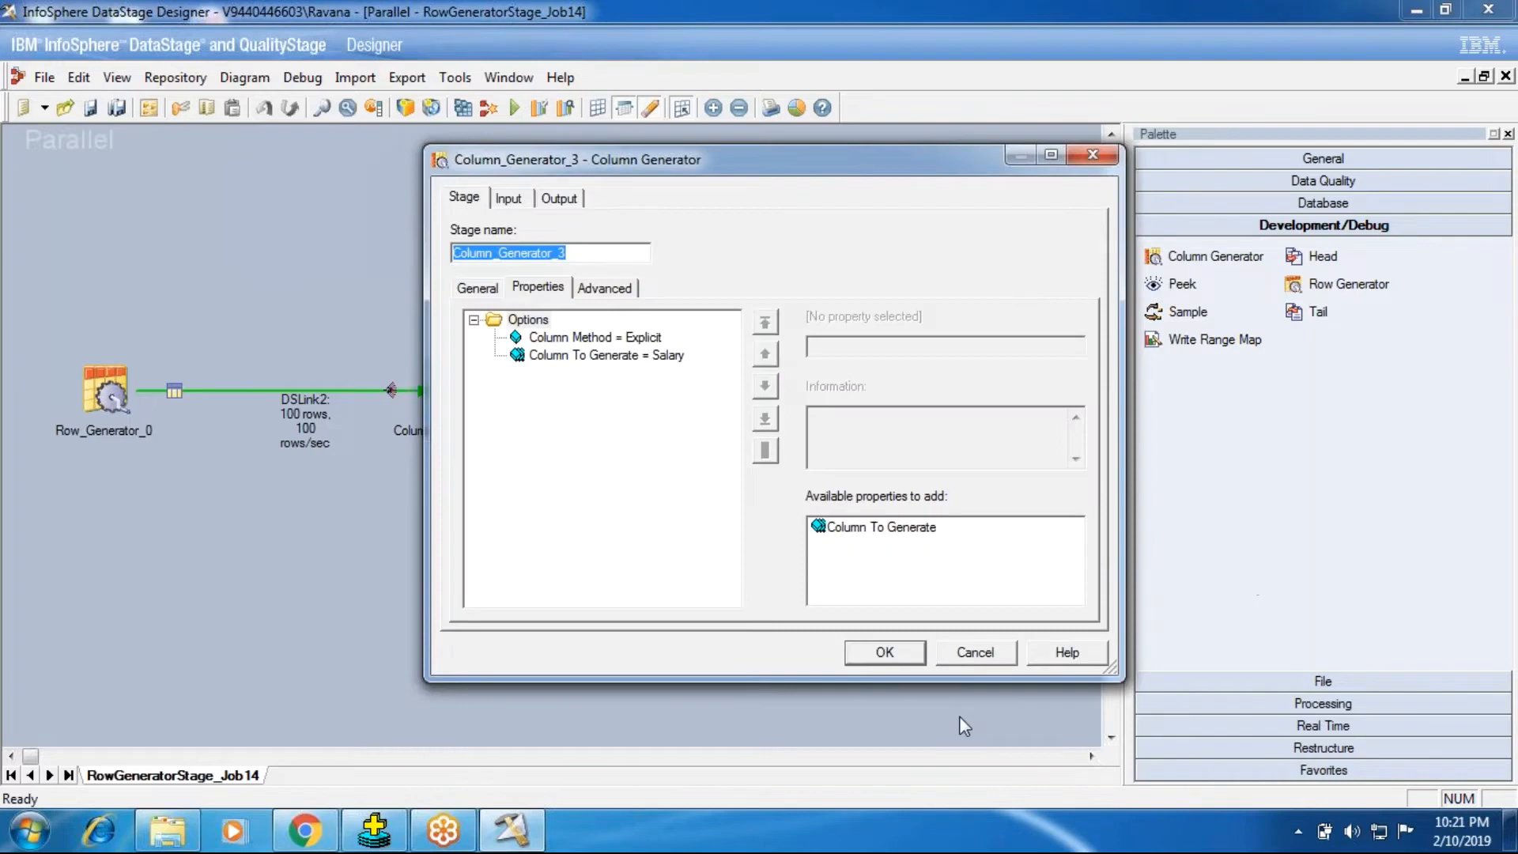
pyautogui.click(975, 652)
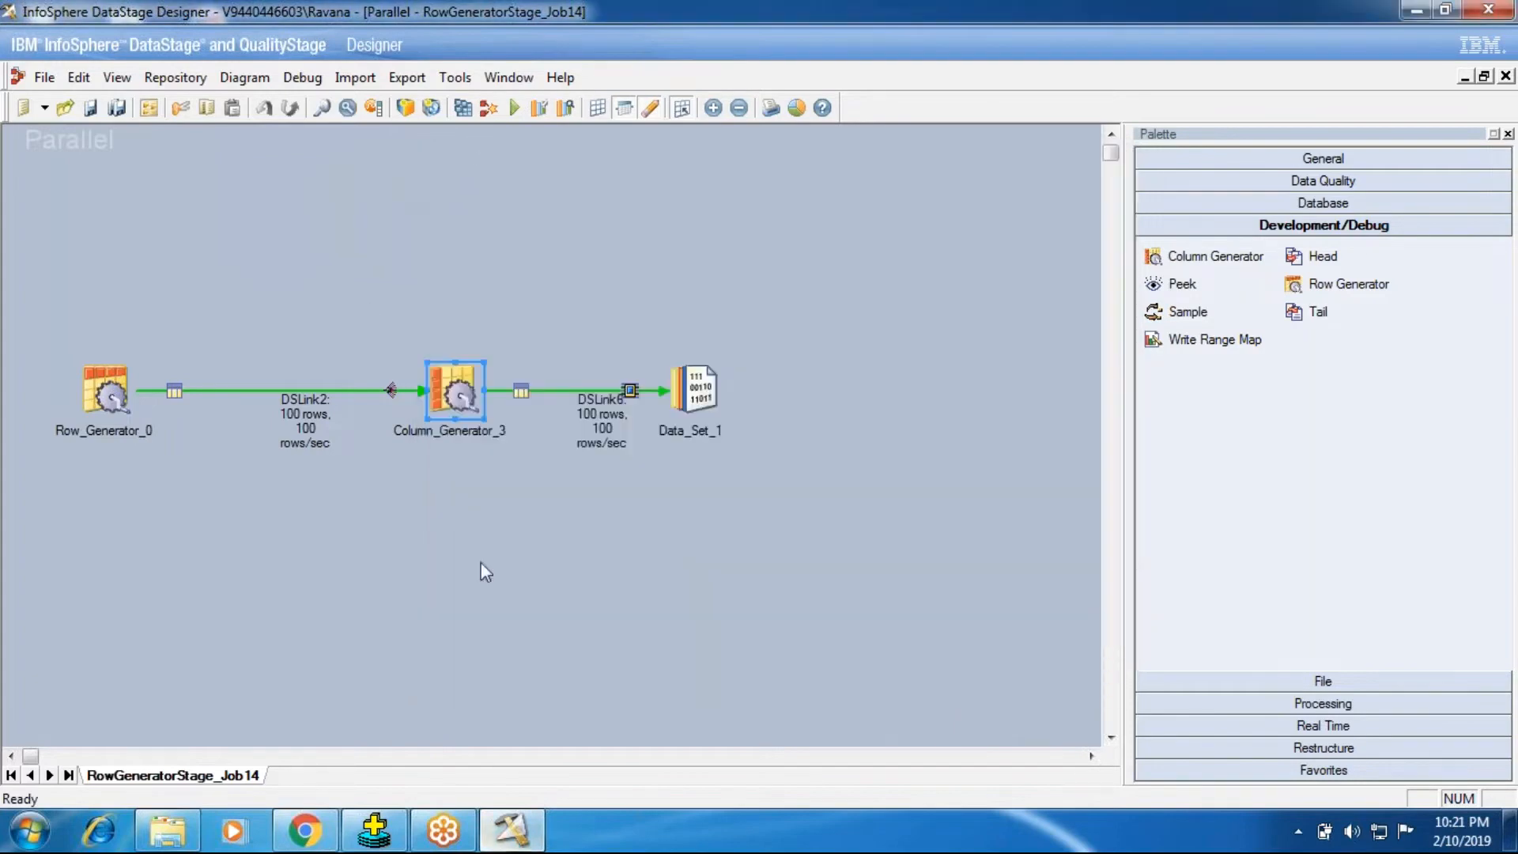
# Step: Switch to DataStage Director and inspect the APT configuration file event in RowGeneratorStage_Job14's latest run log
pyautogui.click(455, 76)
pyautogui.click(501, 254)
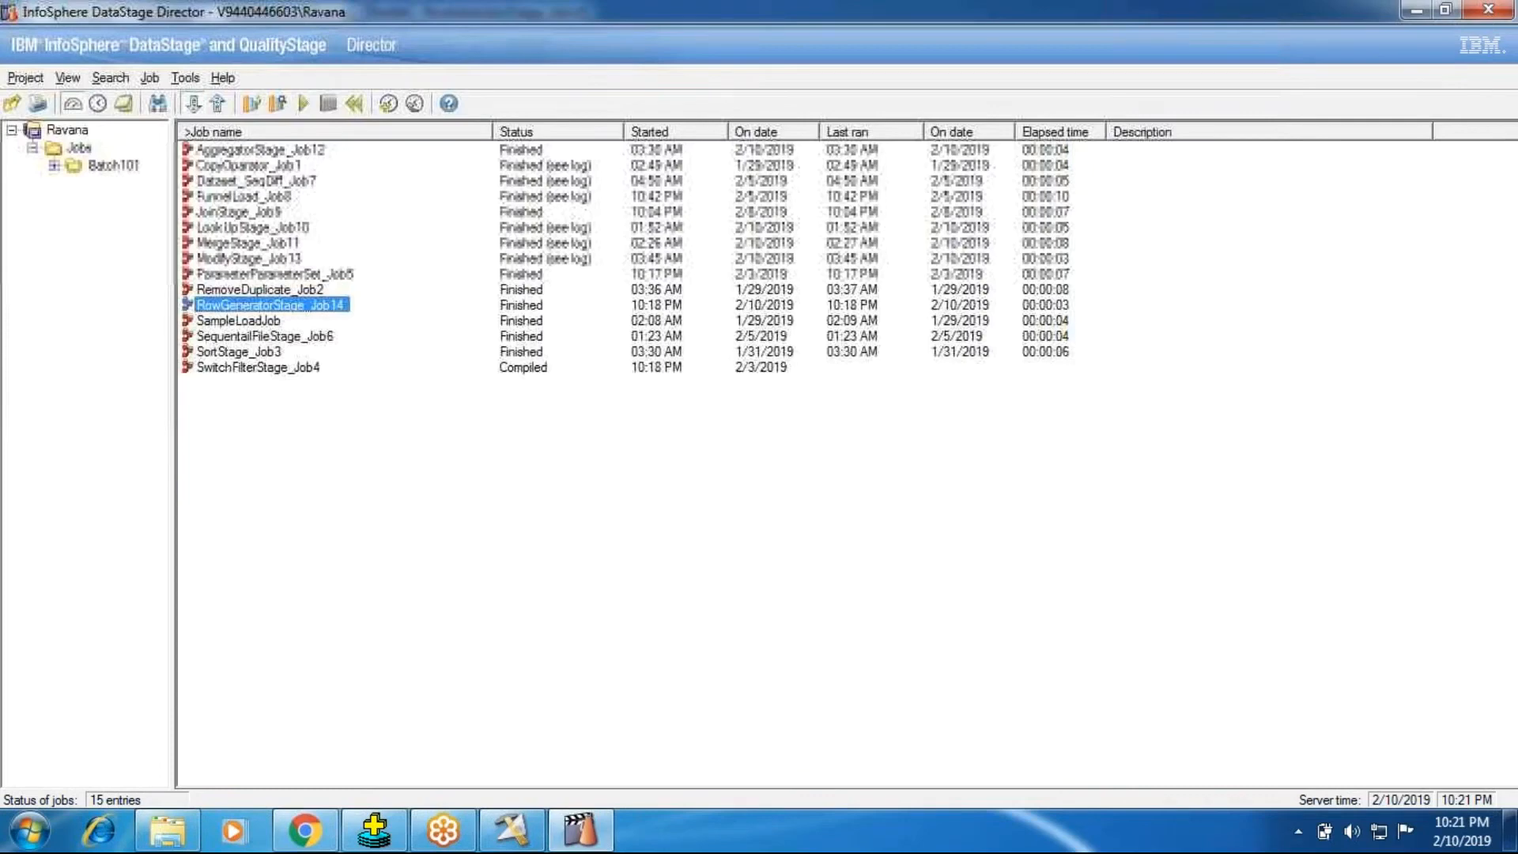
pyautogui.click(124, 103)
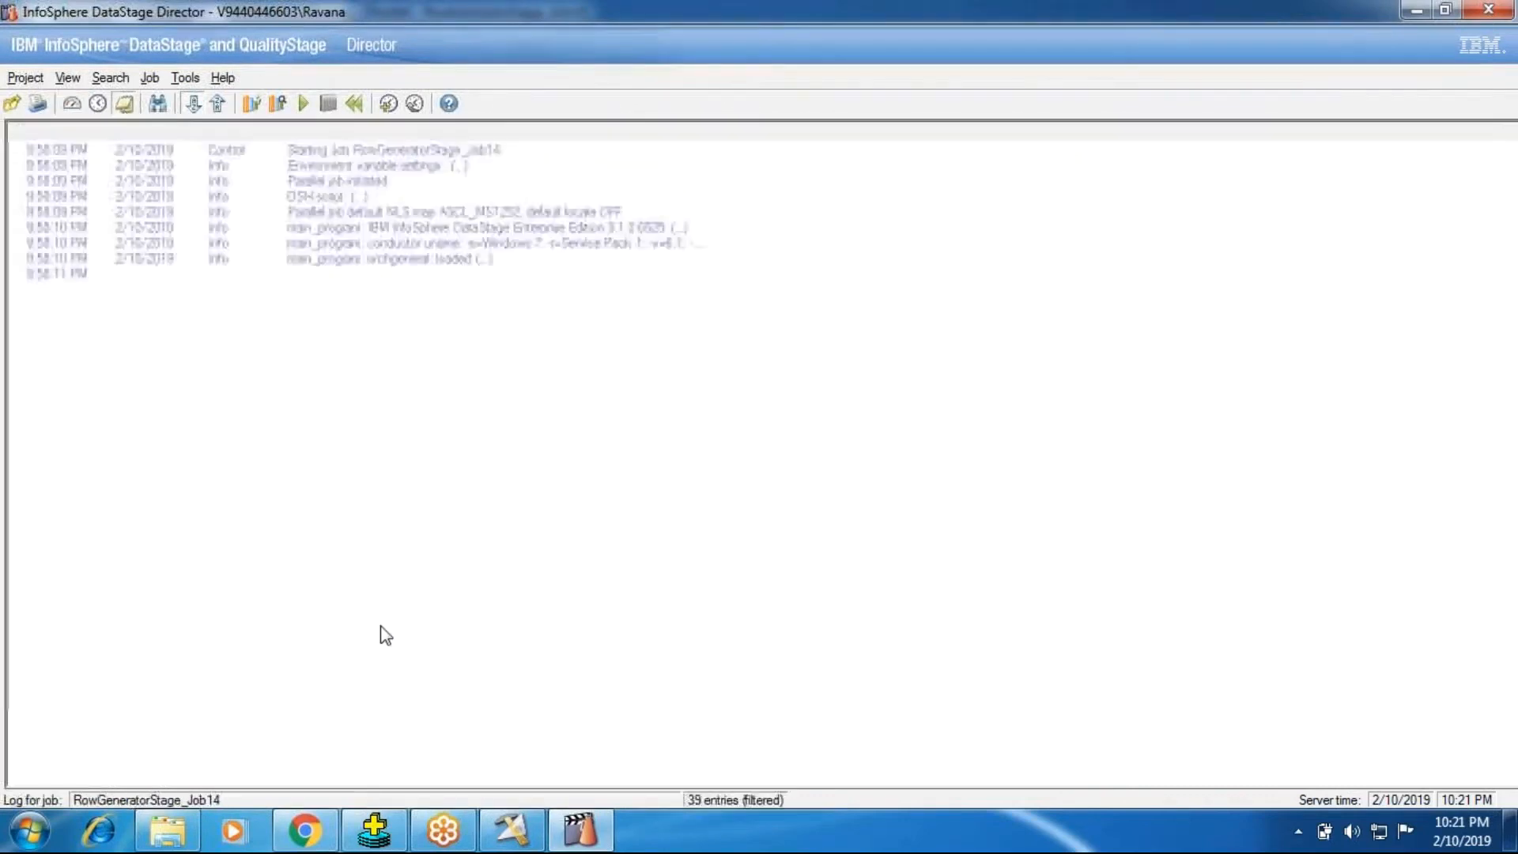
pyautogui.doubleClick(558, 678)
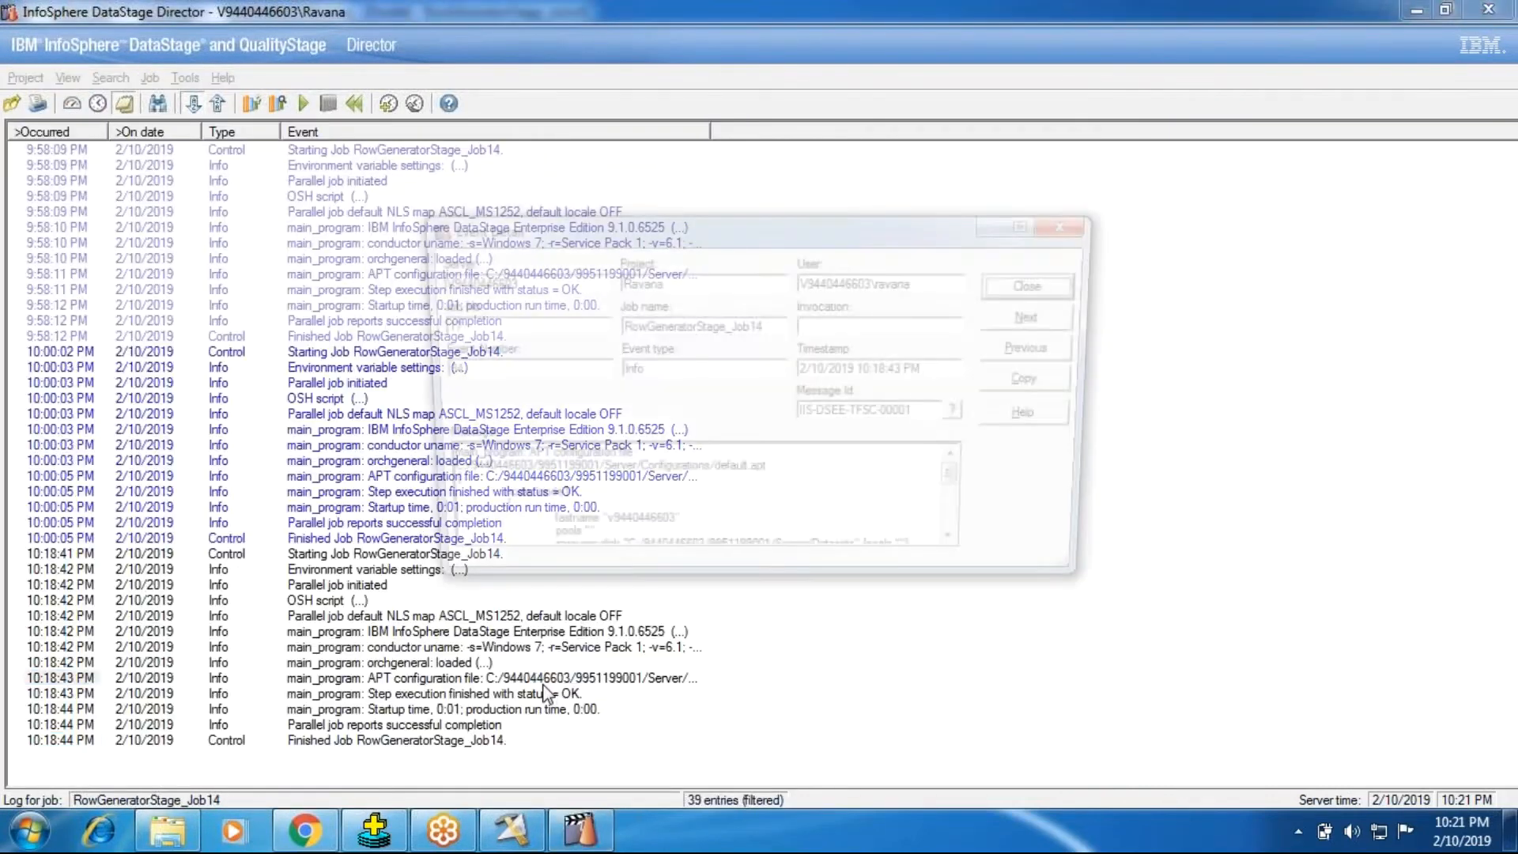
pyautogui.click(1034, 283)
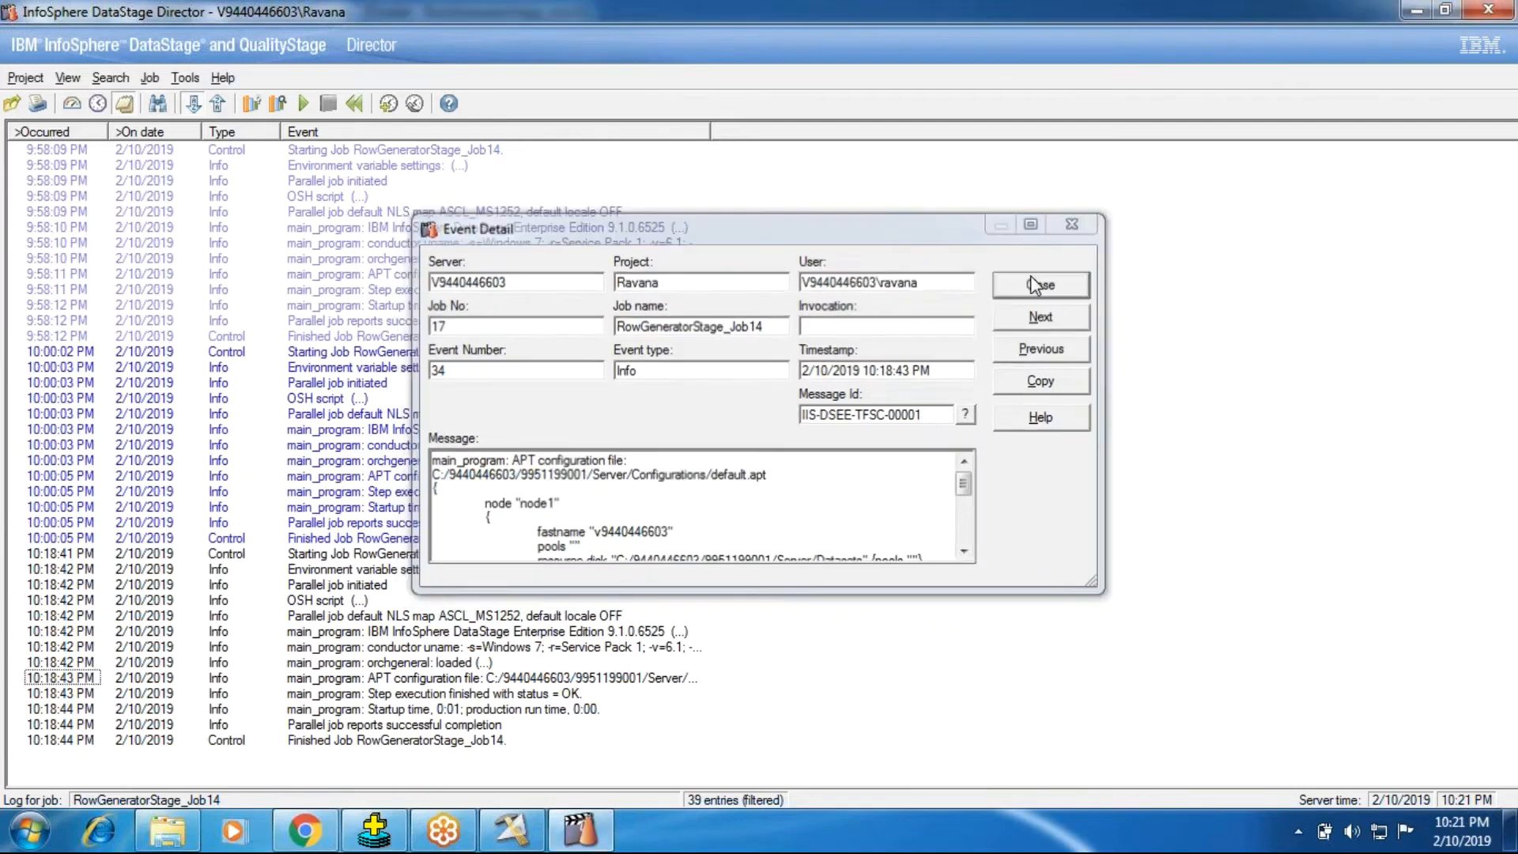
# Step: Return to DataStage Designer and view the SingleNode configuration, closing the configurations window without changes
pyautogui.hotkey('alt', 'Tab')
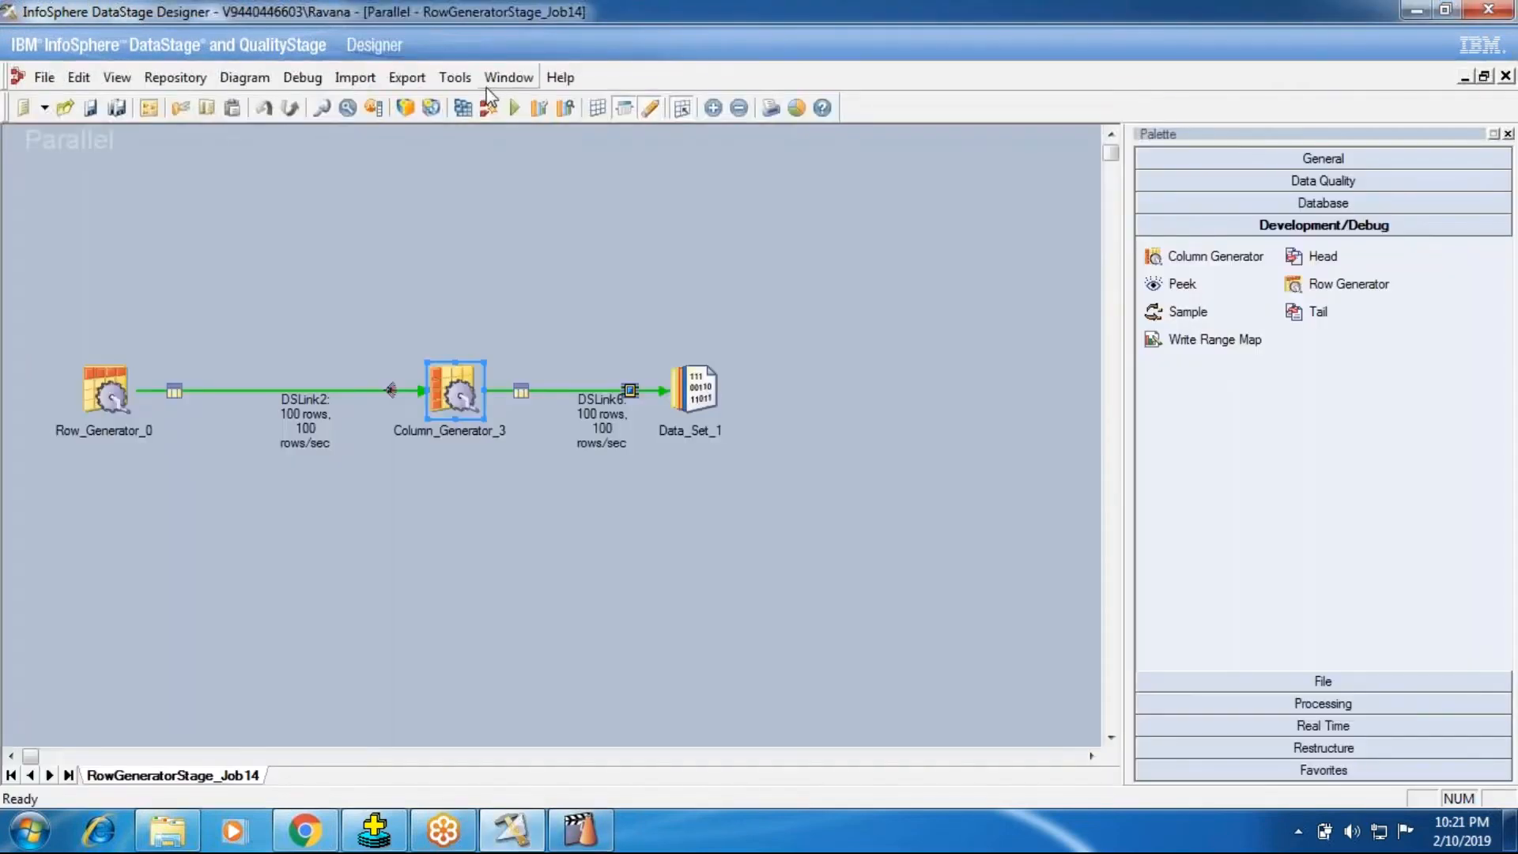
pyautogui.click(455, 77)
pyautogui.click(476, 155)
pyautogui.click(173, 63)
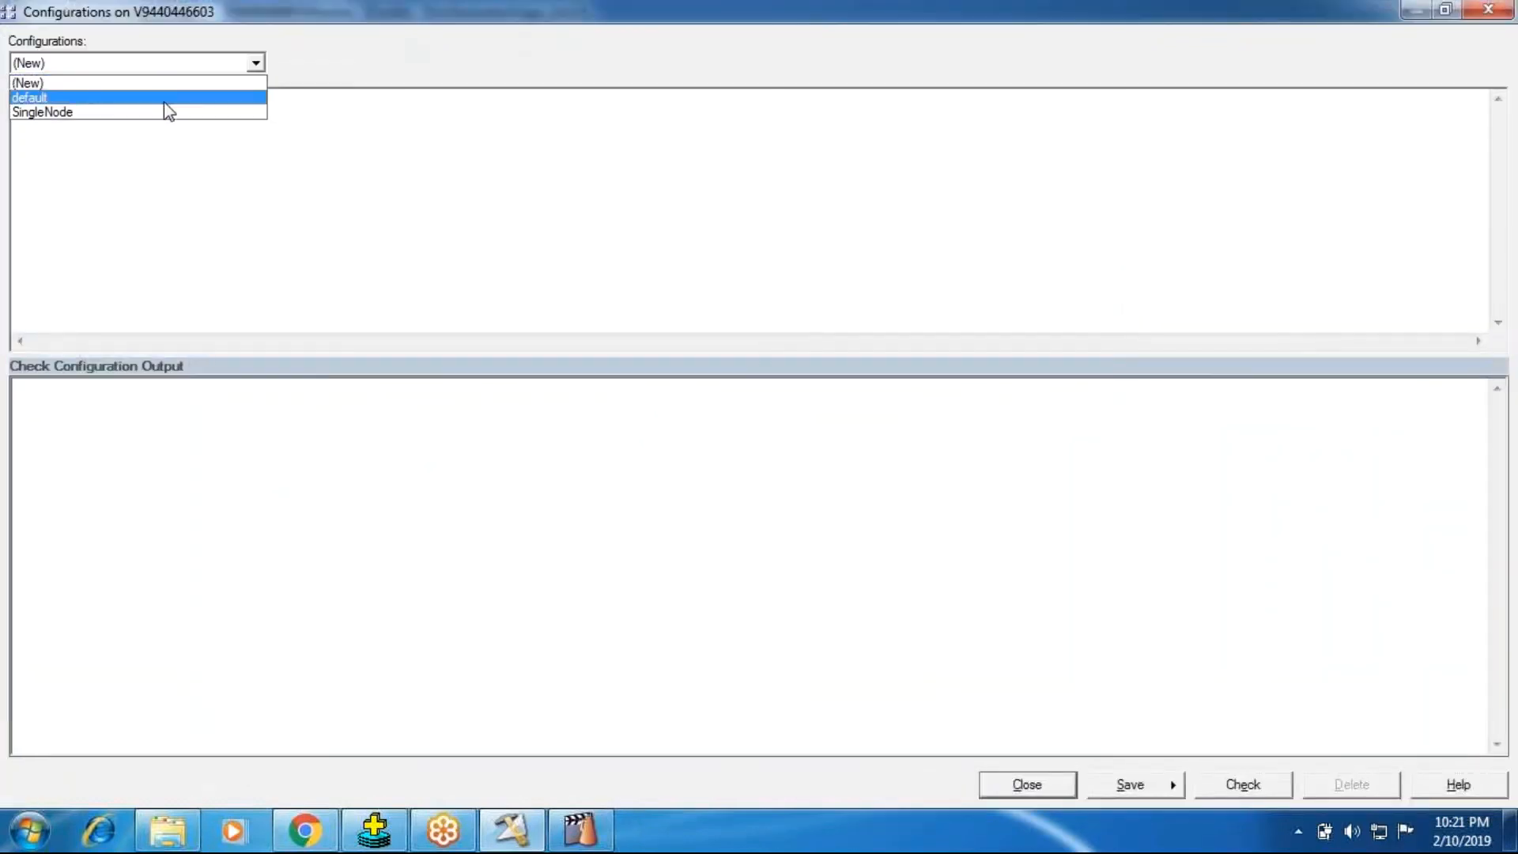
pyautogui.click(166, 112)
pyautogui.click(1027, 785)
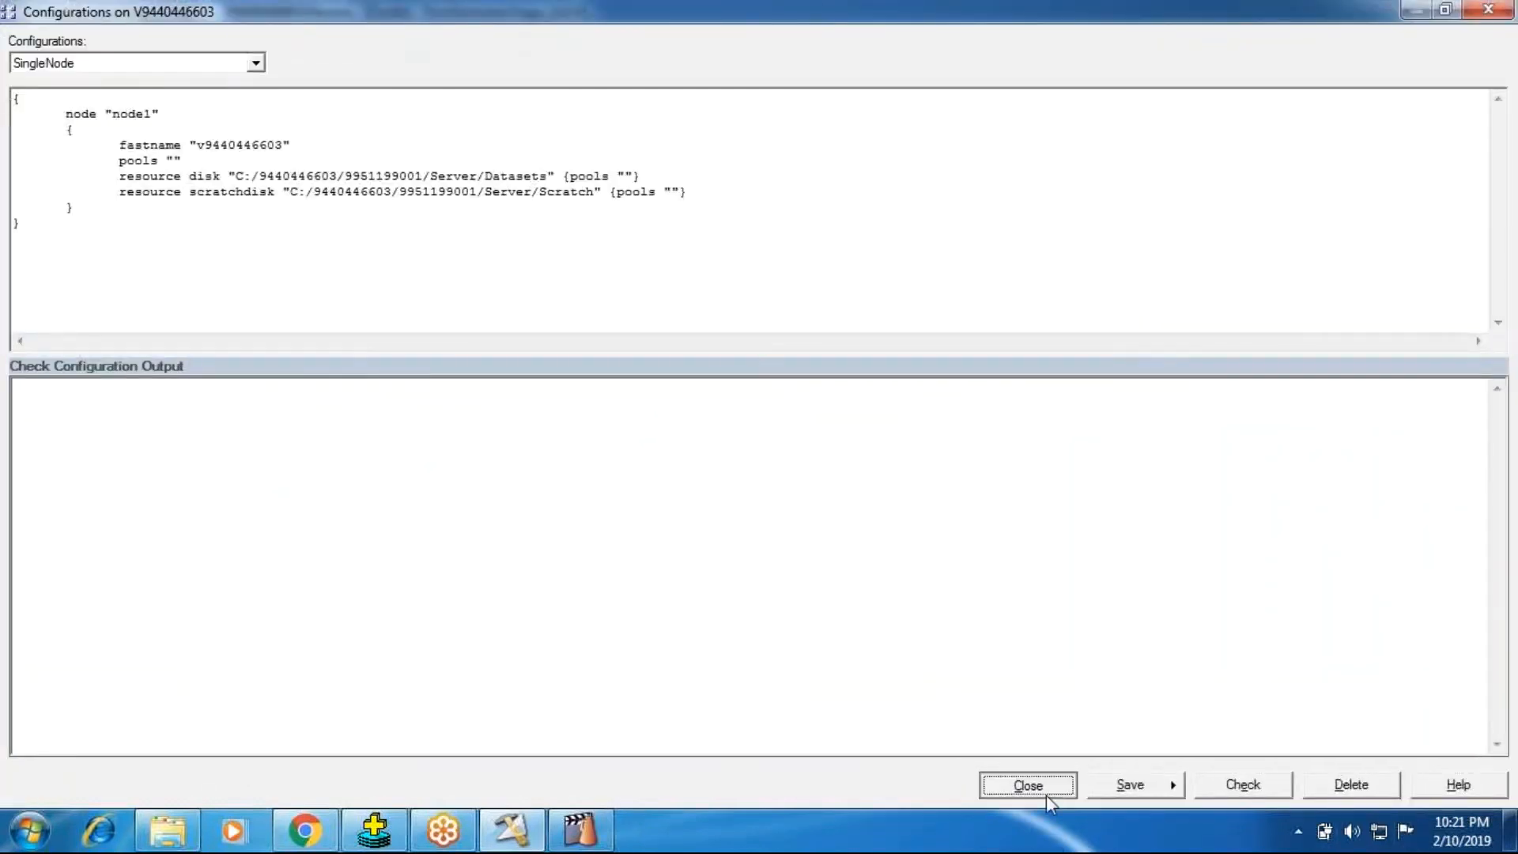
# Step: Compile the RowGeneratorStage_Job14 job again
pyautogui.click(489, 108)
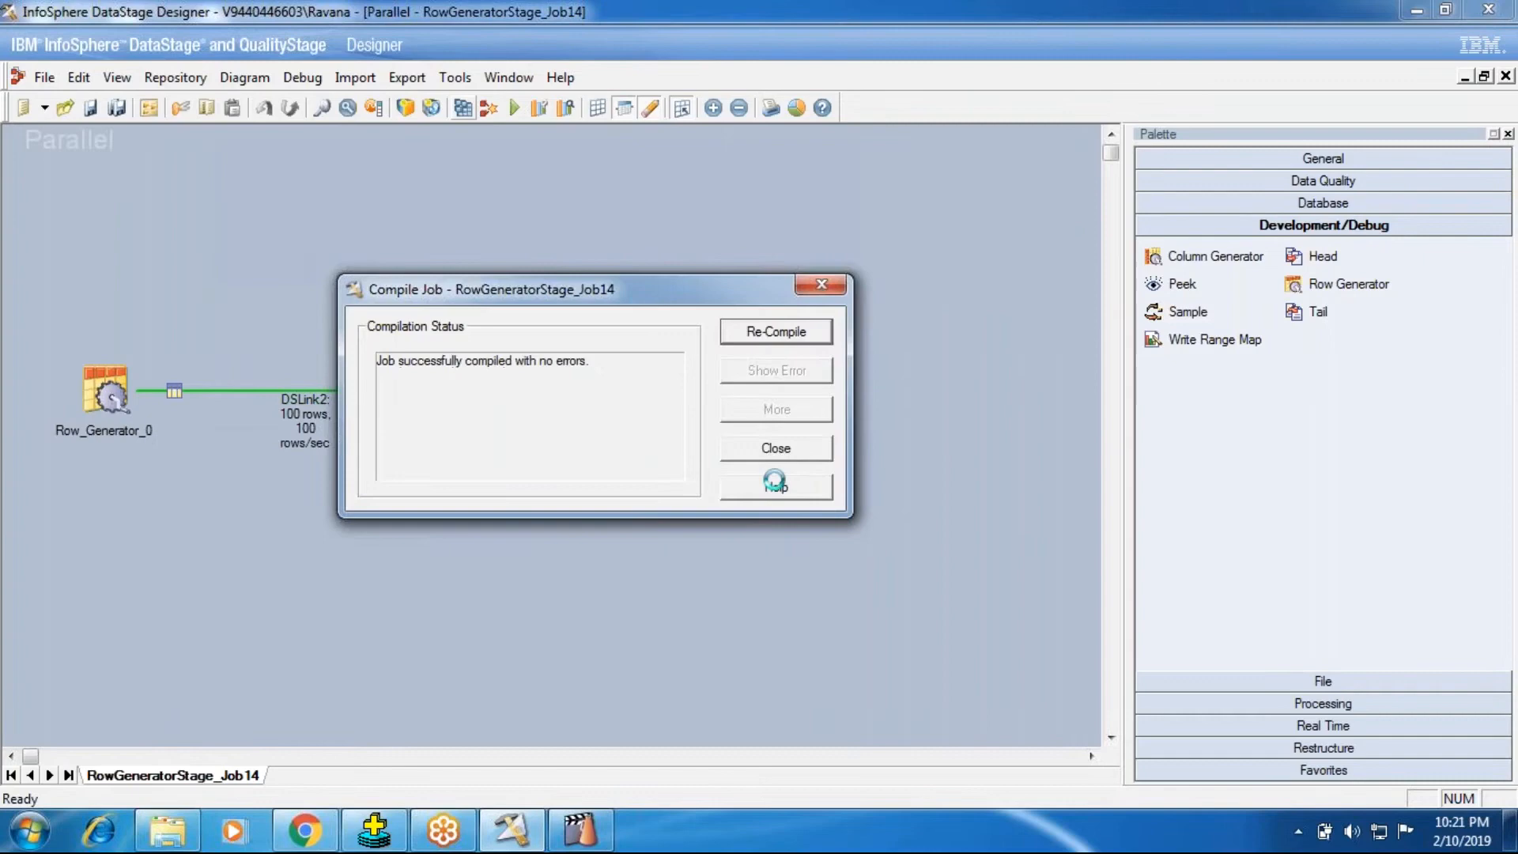
# Step: Close the compilation result and run the RowGeneratorStage_Job14 job
pyautogui.click(776, 448)
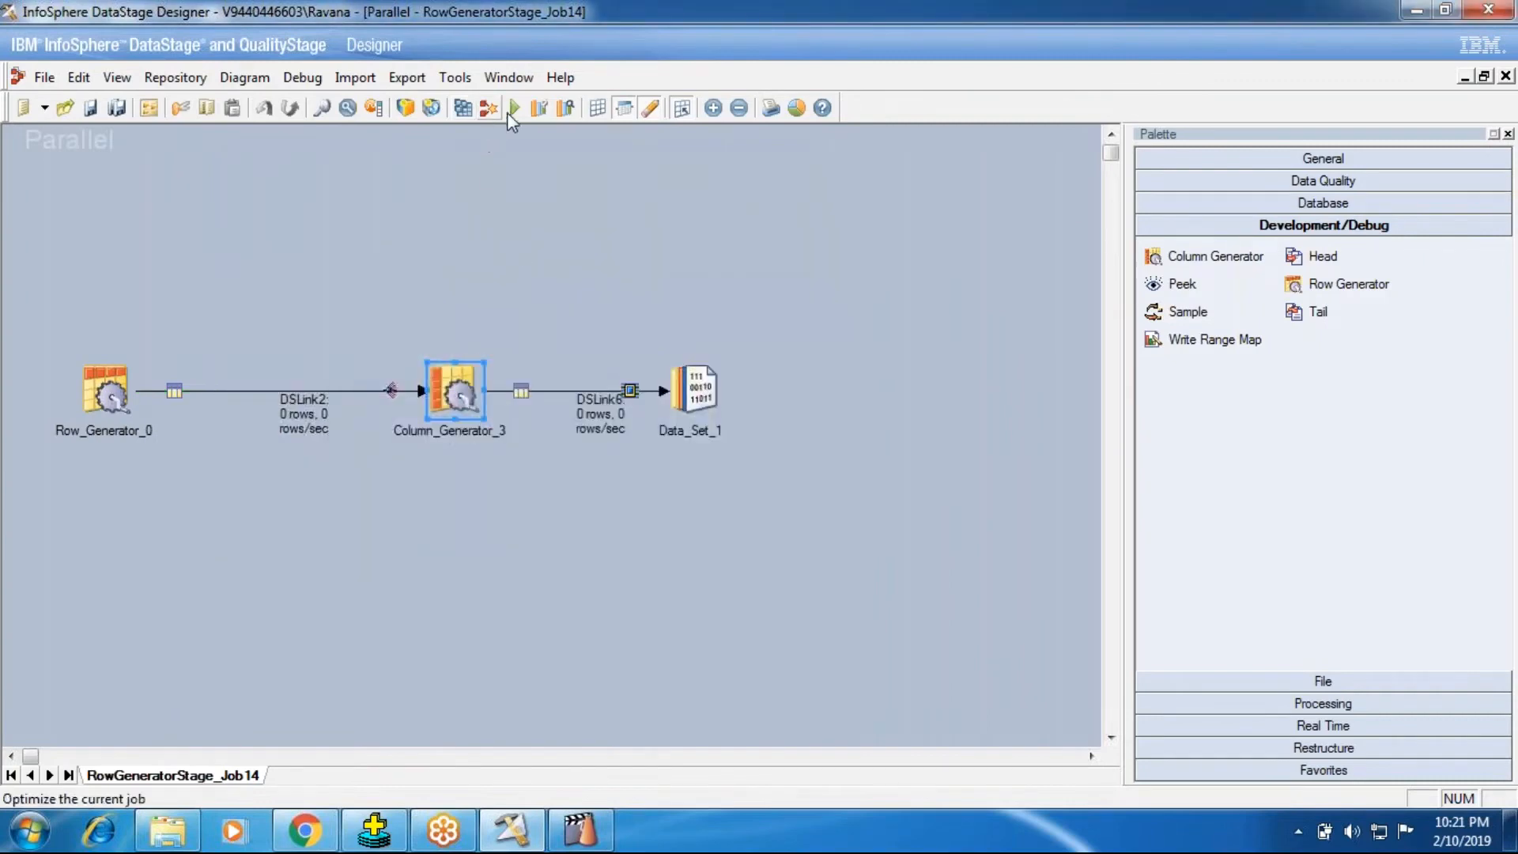
pyautogui.click(512, 108)
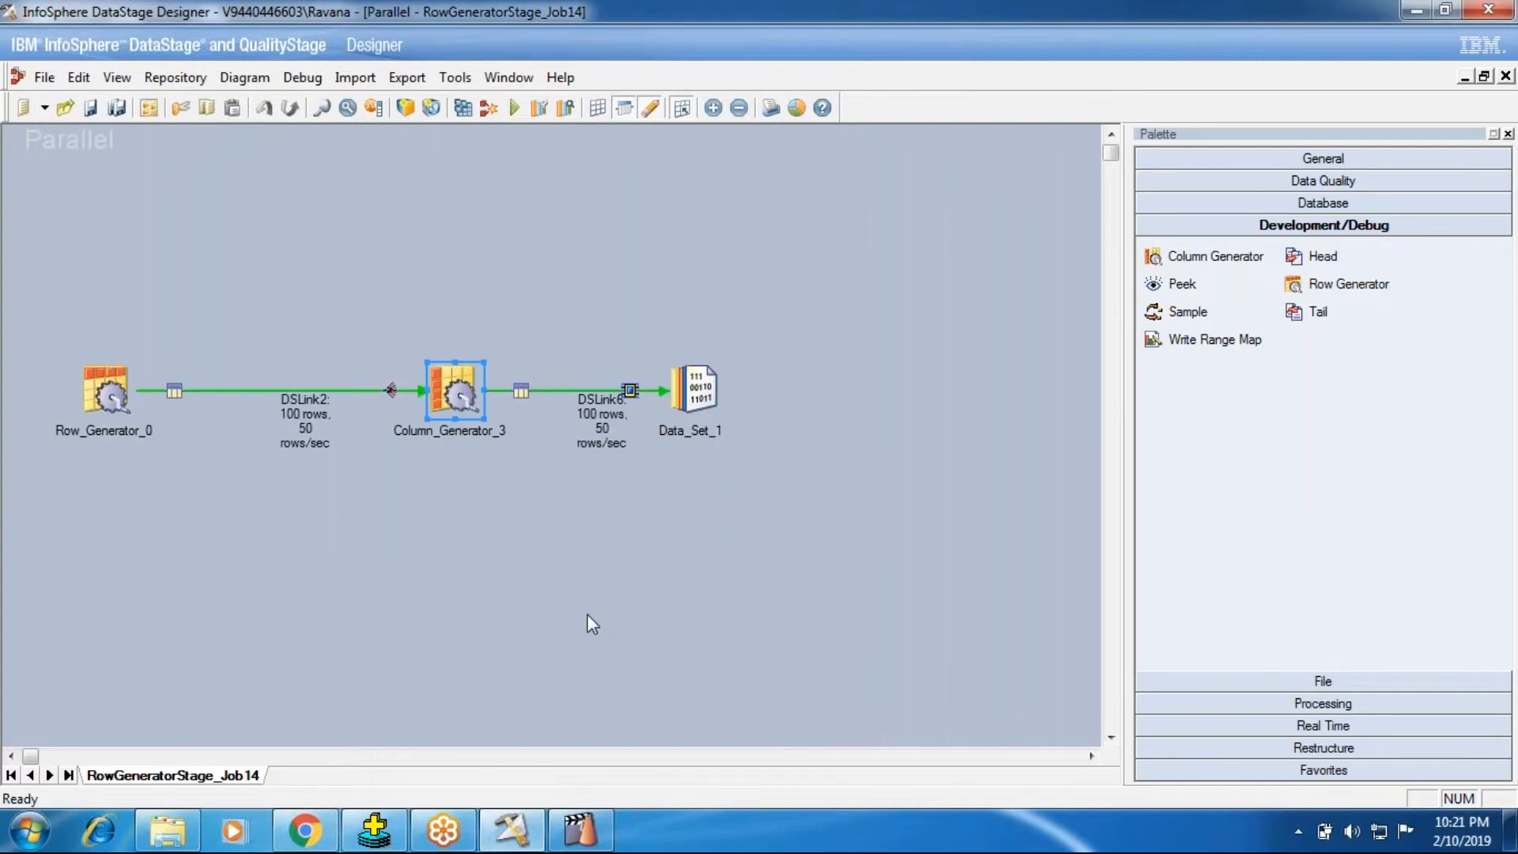
# Step: View Data_Set_1's DSLink6 data and examine the order of the SLNO and Salary values across the partitions
pyautogui.rightClick(681, 408)
pyautogui.click(751, 464)
pyautogui.click(990, 355)
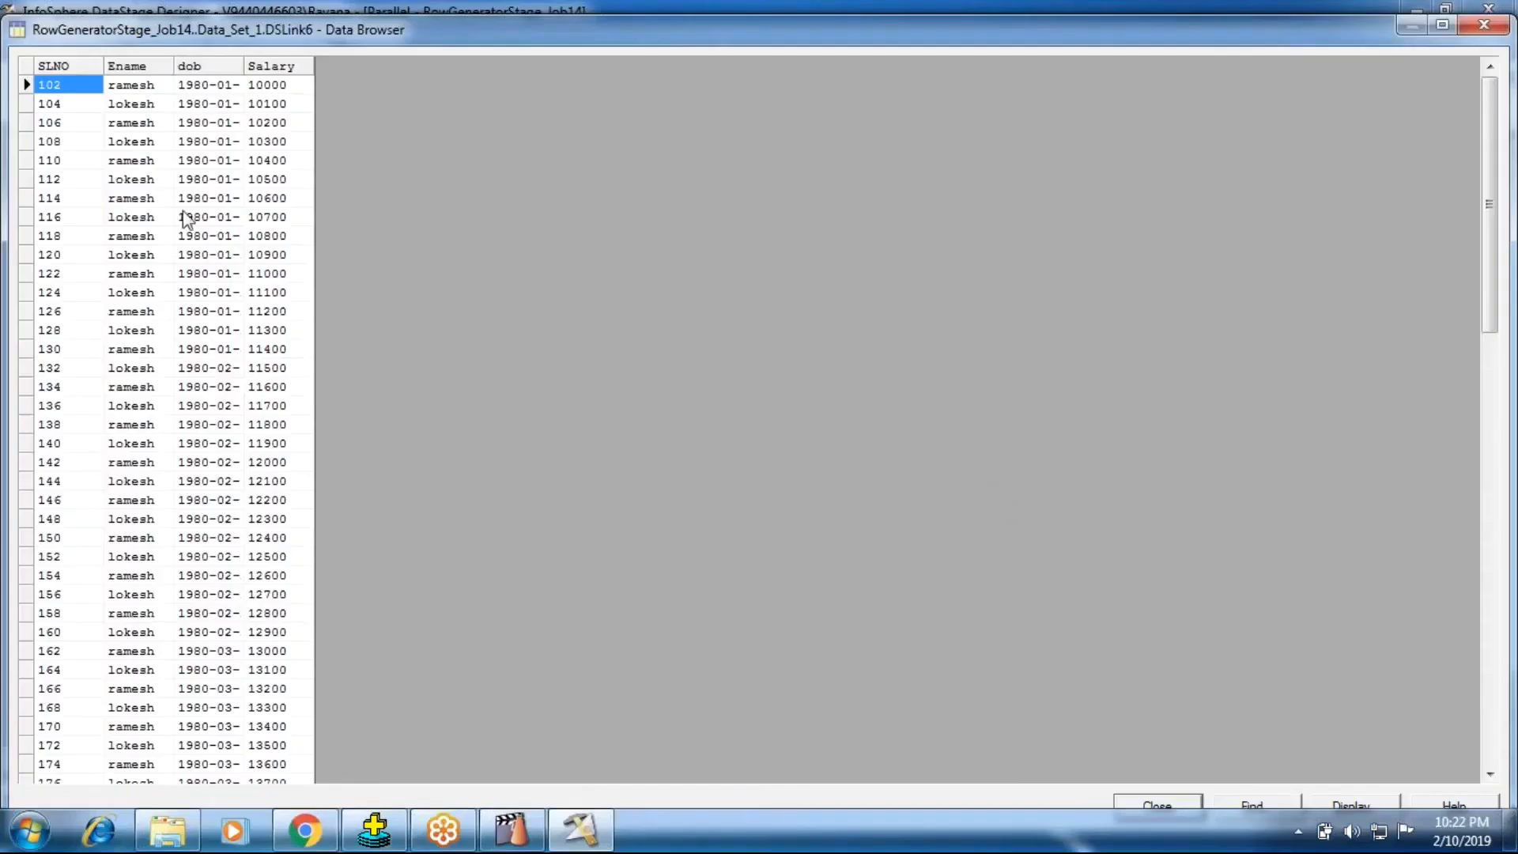
pyautogui.scroll(-14, 83, 309)
pyautogui.scroll(-8, 89, 328)
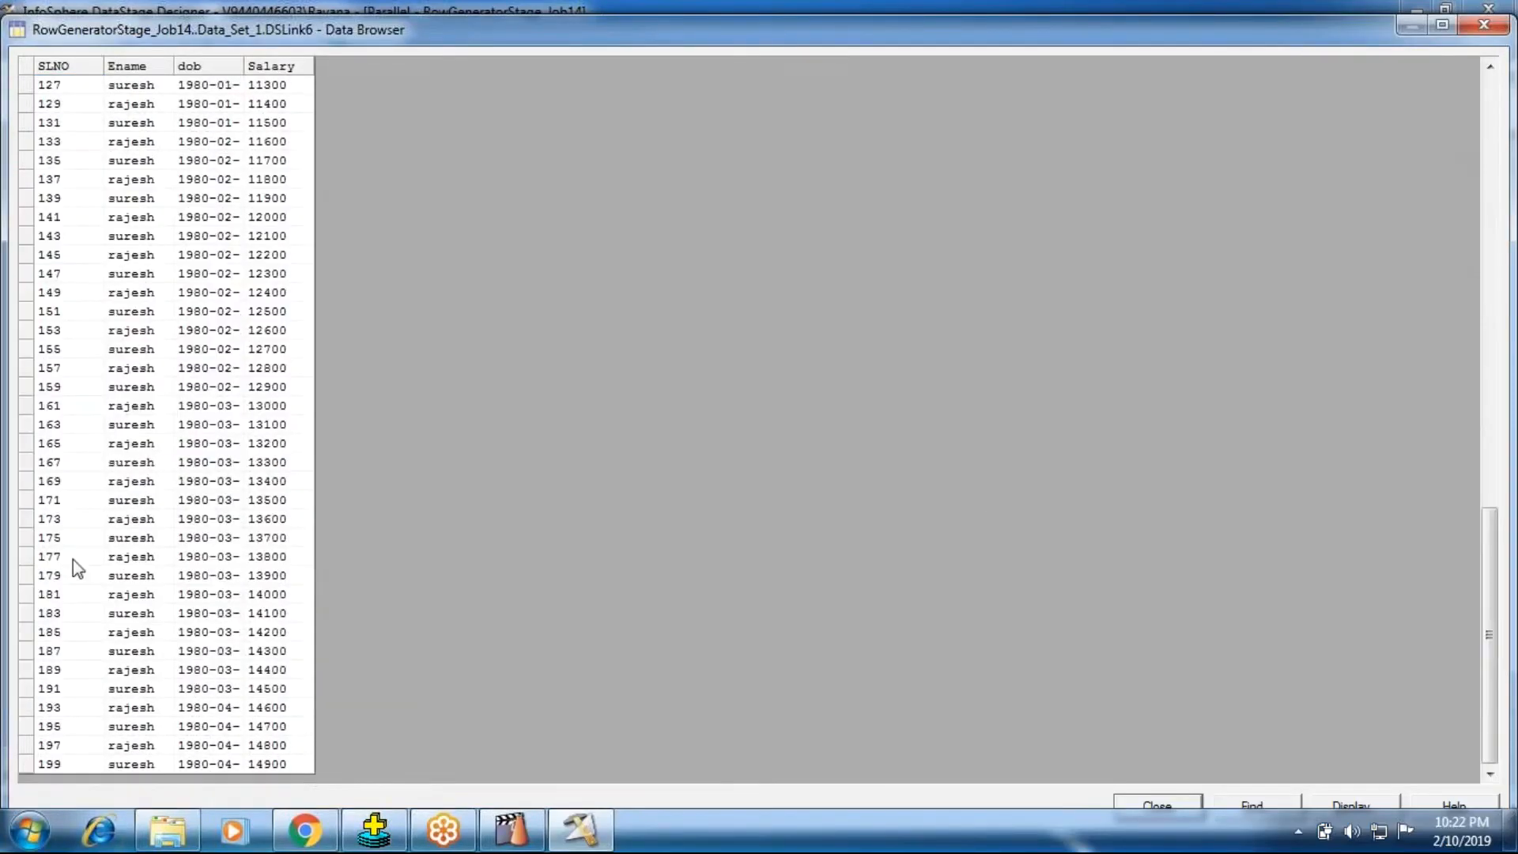
pyautogui.scroll(7, 73, 558)
pyautogui.click(49, 235)
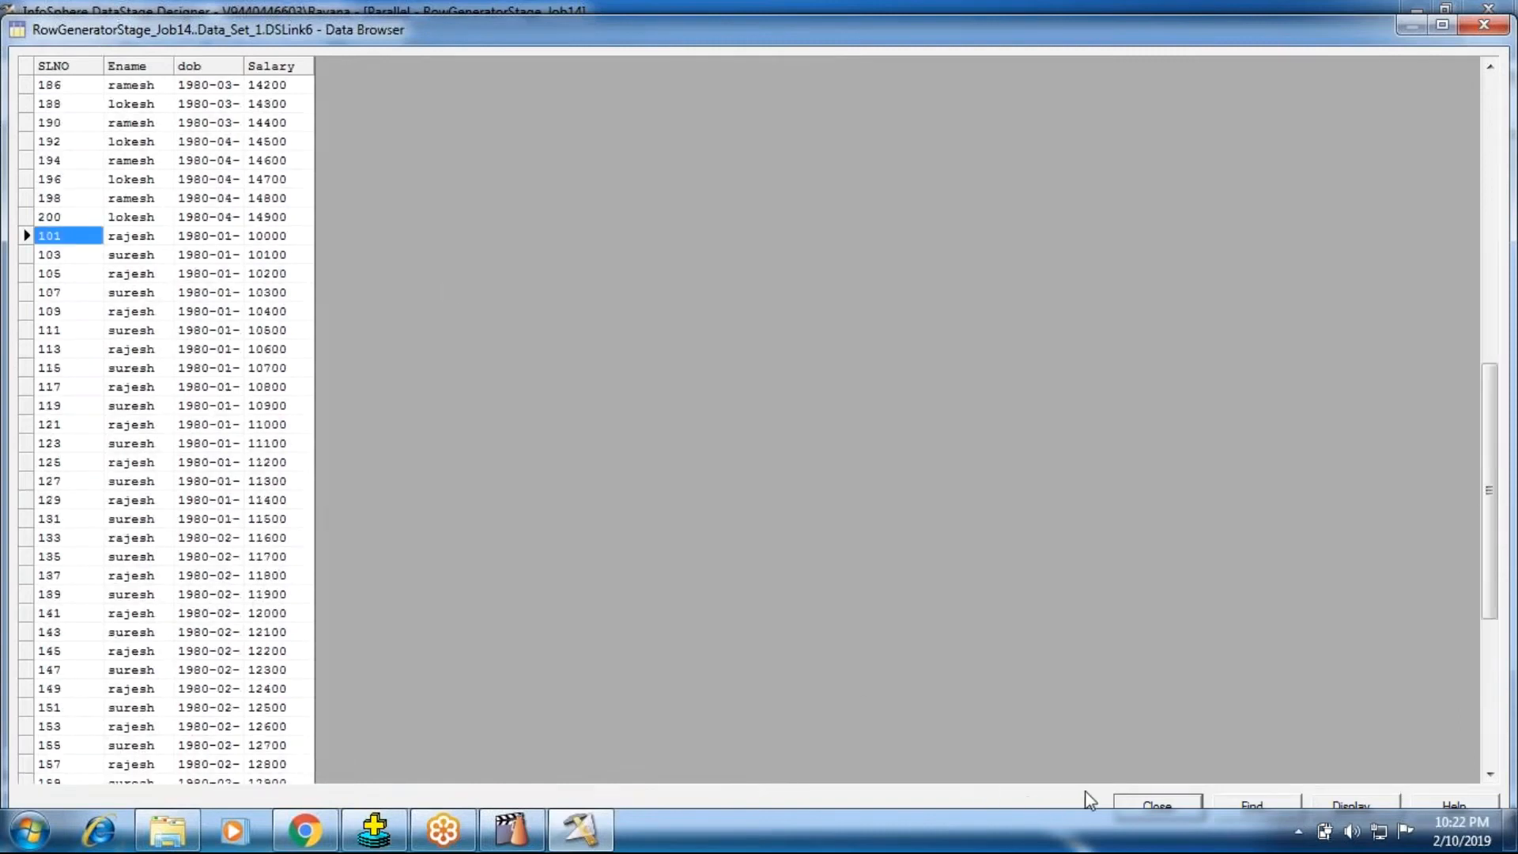
pyautogui.click(1130, 806)
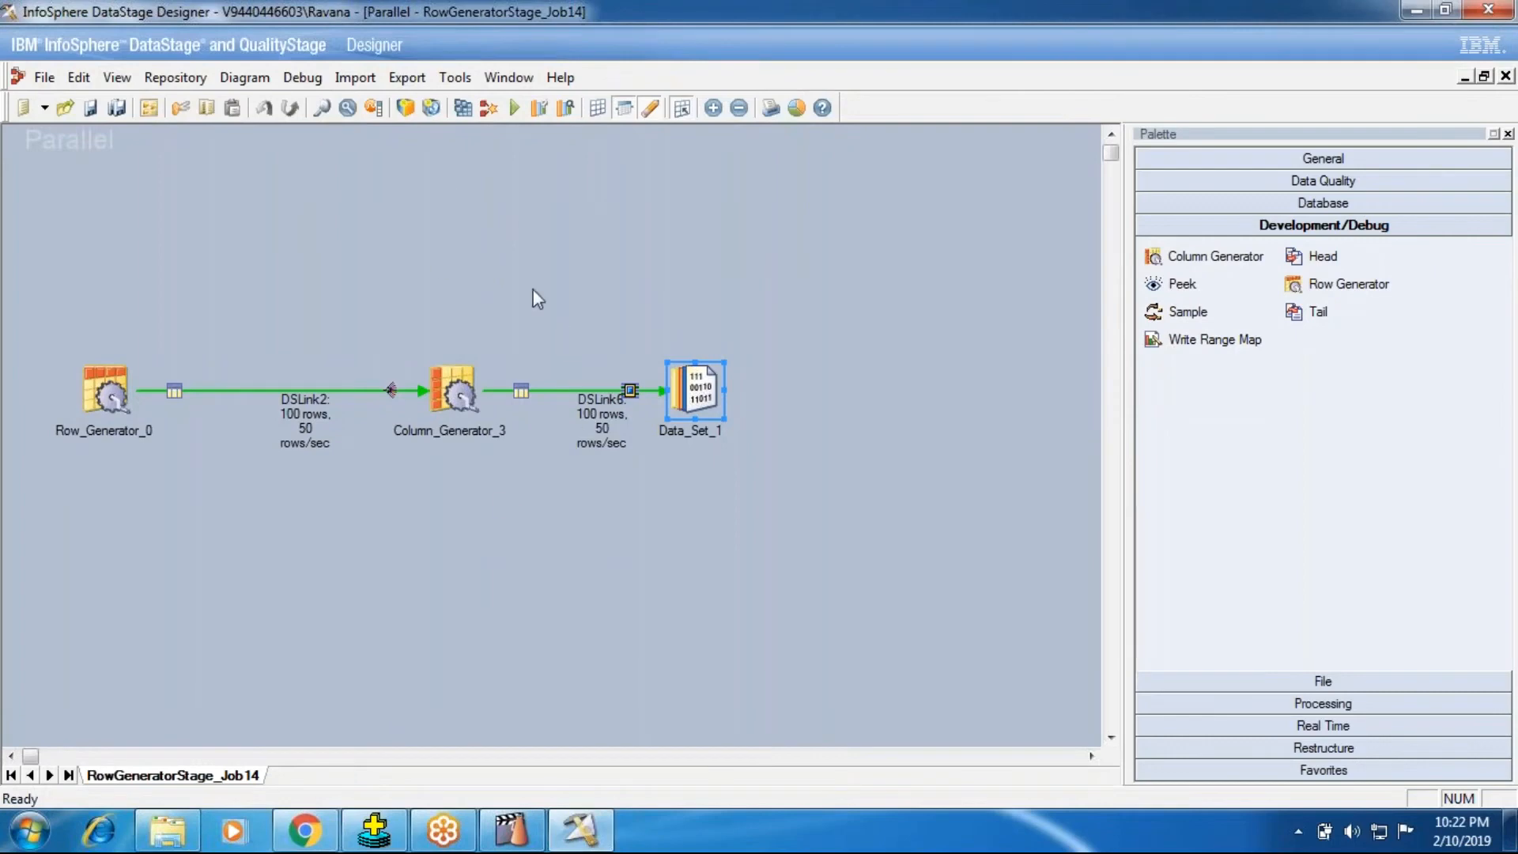
# Step: Switch to DataStage Director and inspect the latest run's APT configuration file event and the event following it
pyautogui.click(525, 844)
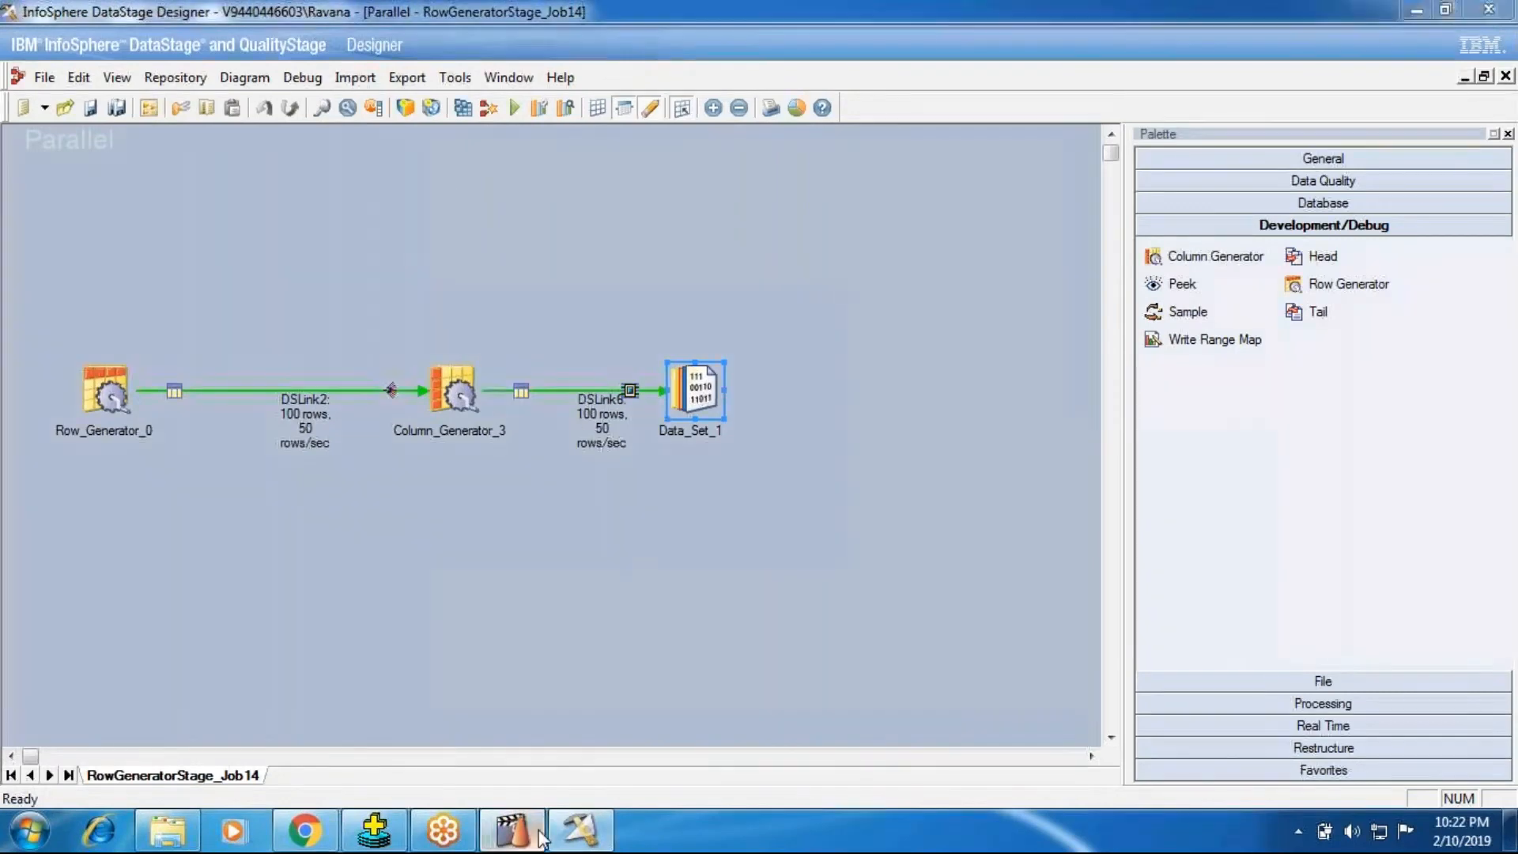
pyautogui.doubleClick(563, 711)
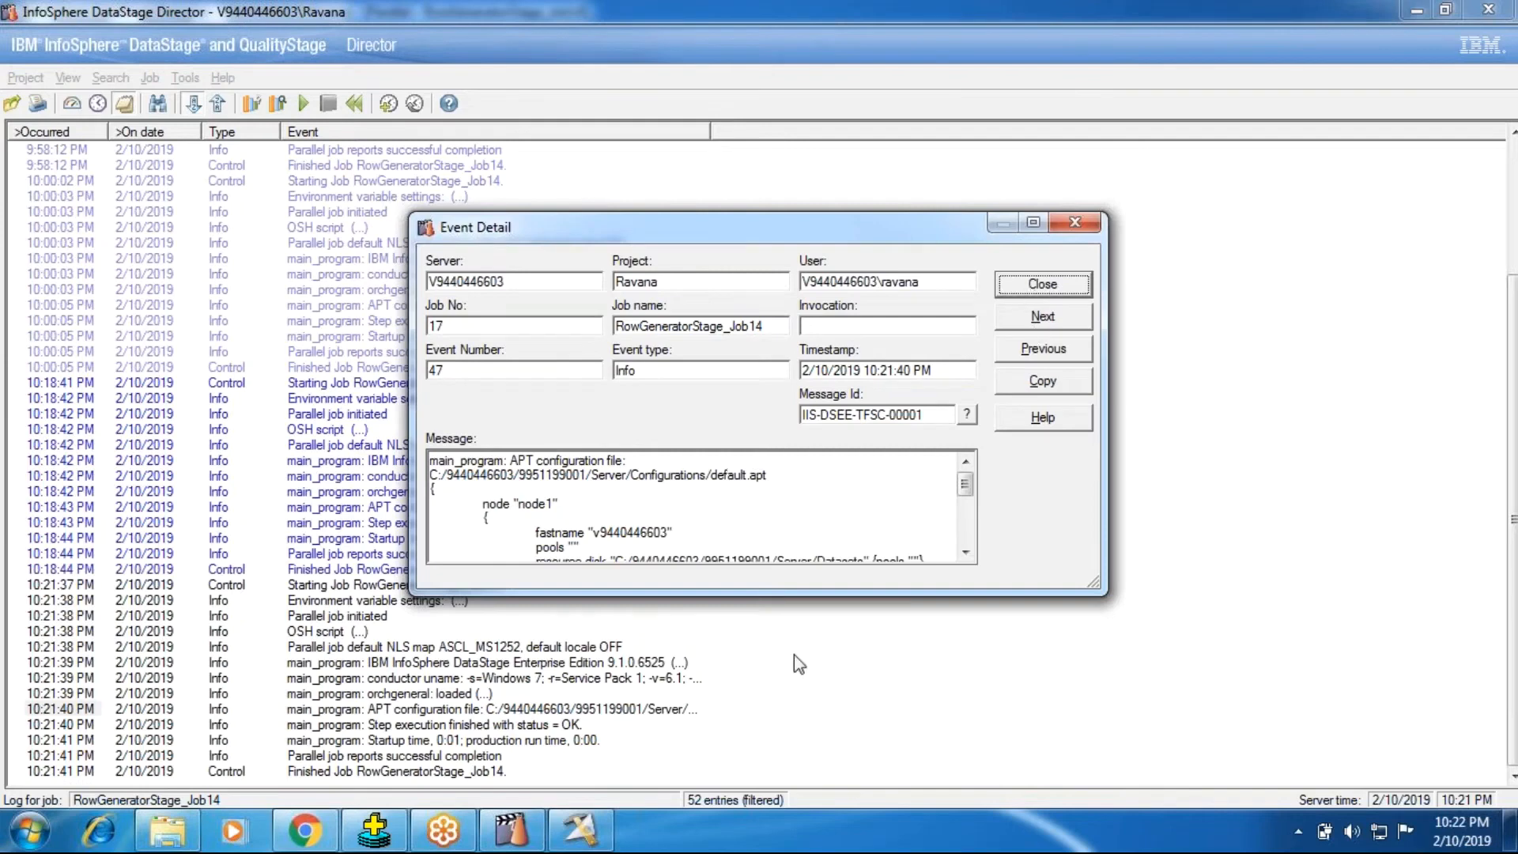
pyautogui.click(1042, 318)
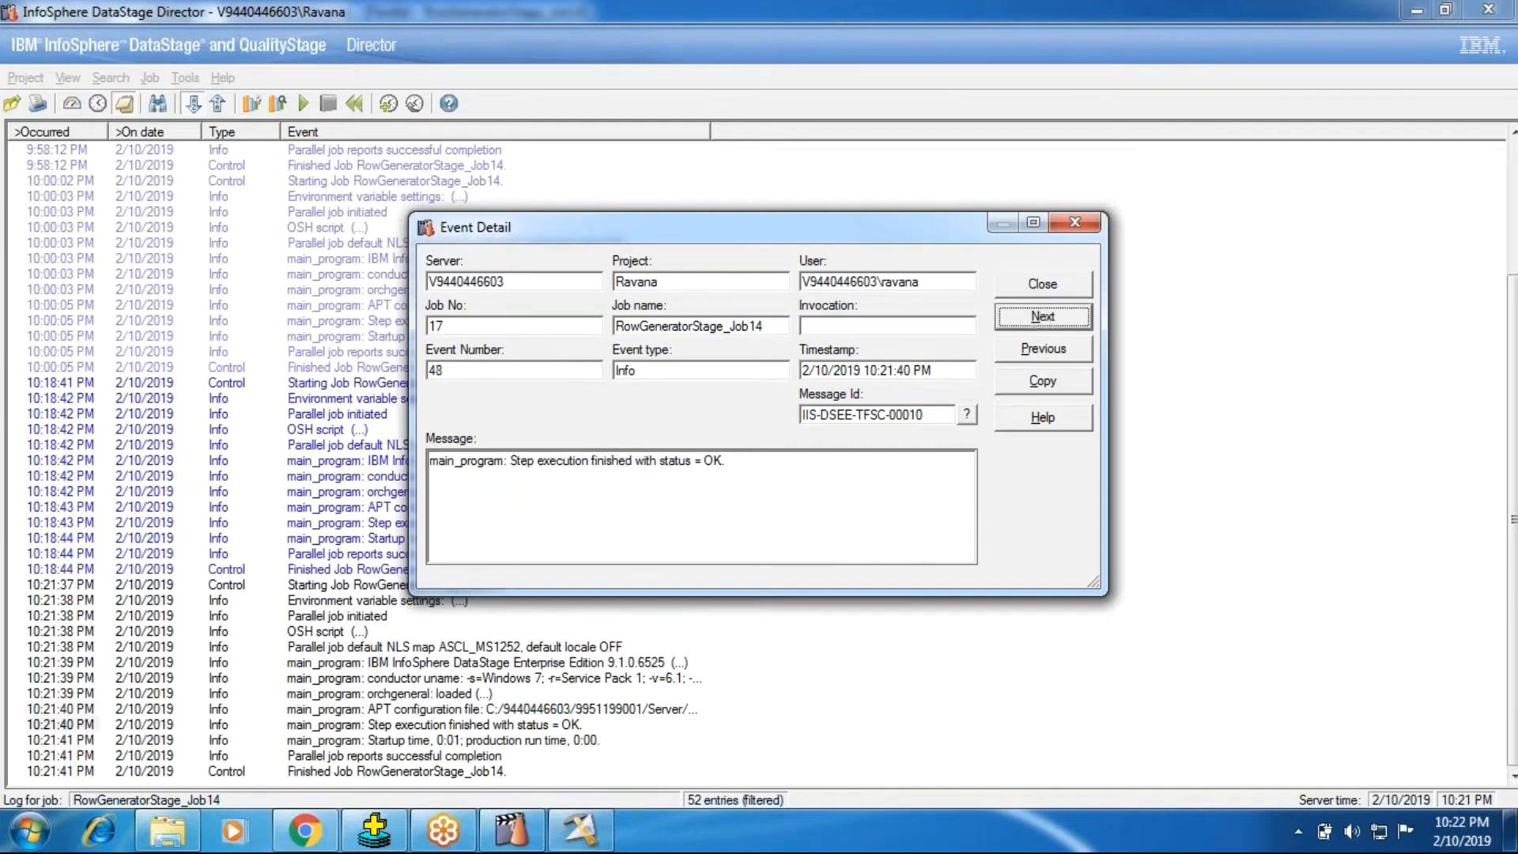
pyautogui.click(1023, 289)
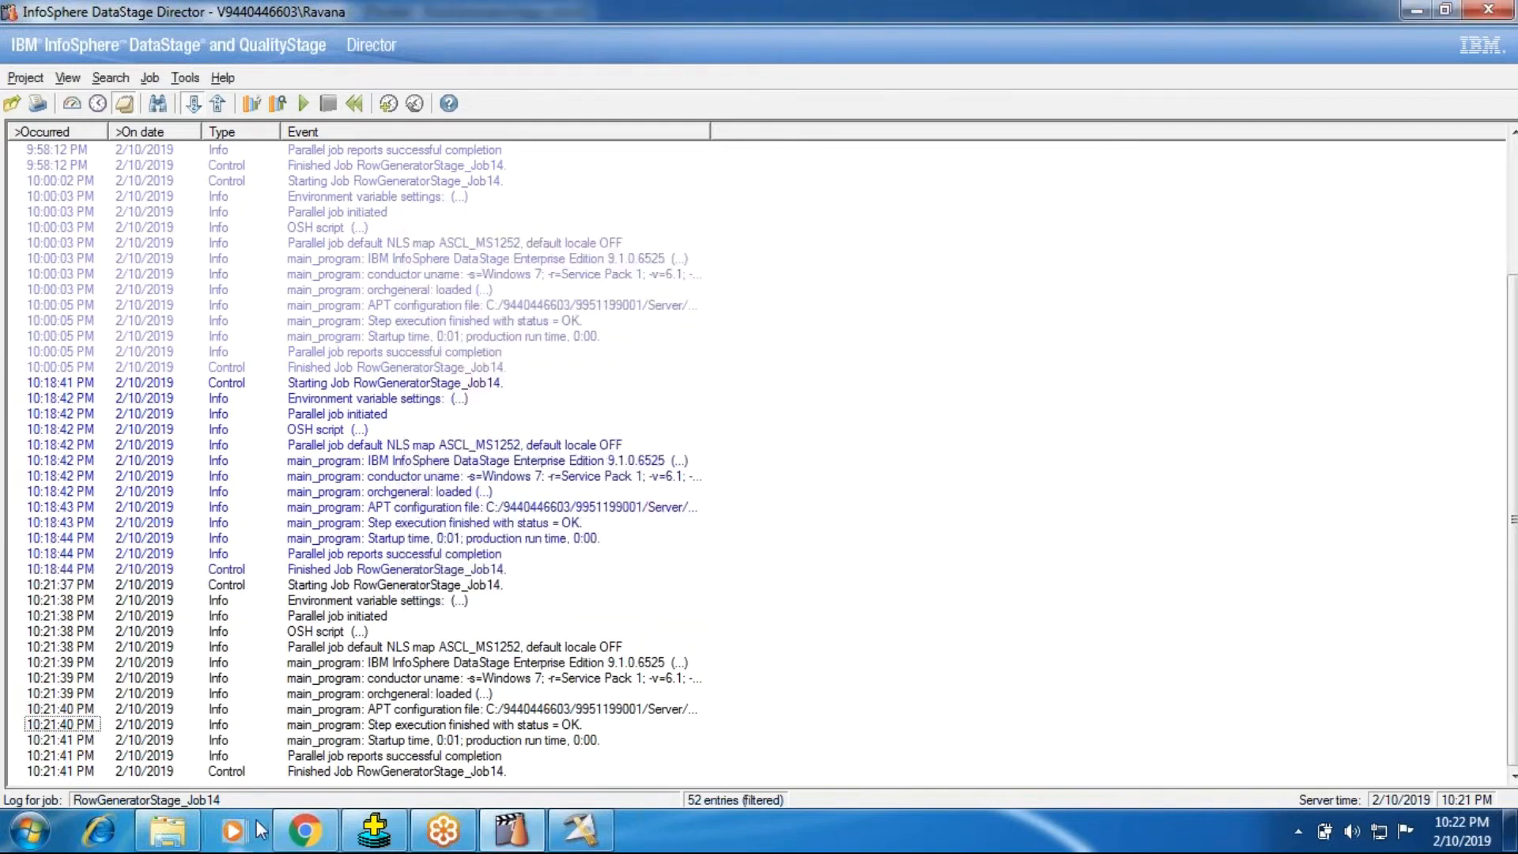
pyautogui.click(162, 830)
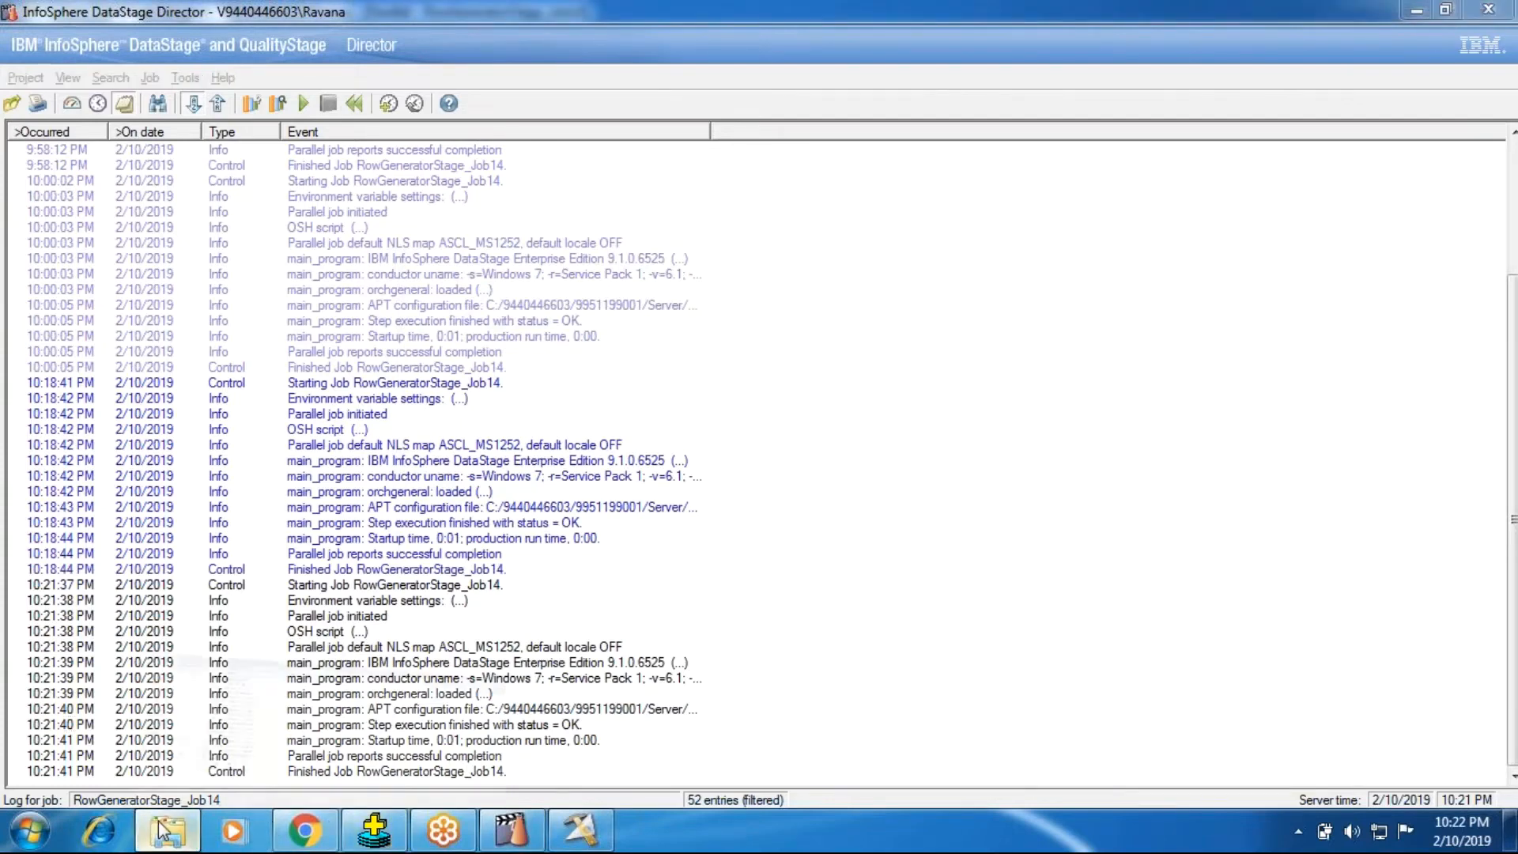
# Step: Return to DataStage Designer and add the Configuration file ($APT_CONFIG_FILE) environment variable to the job's parameters
pyautogui.click(576, 832)
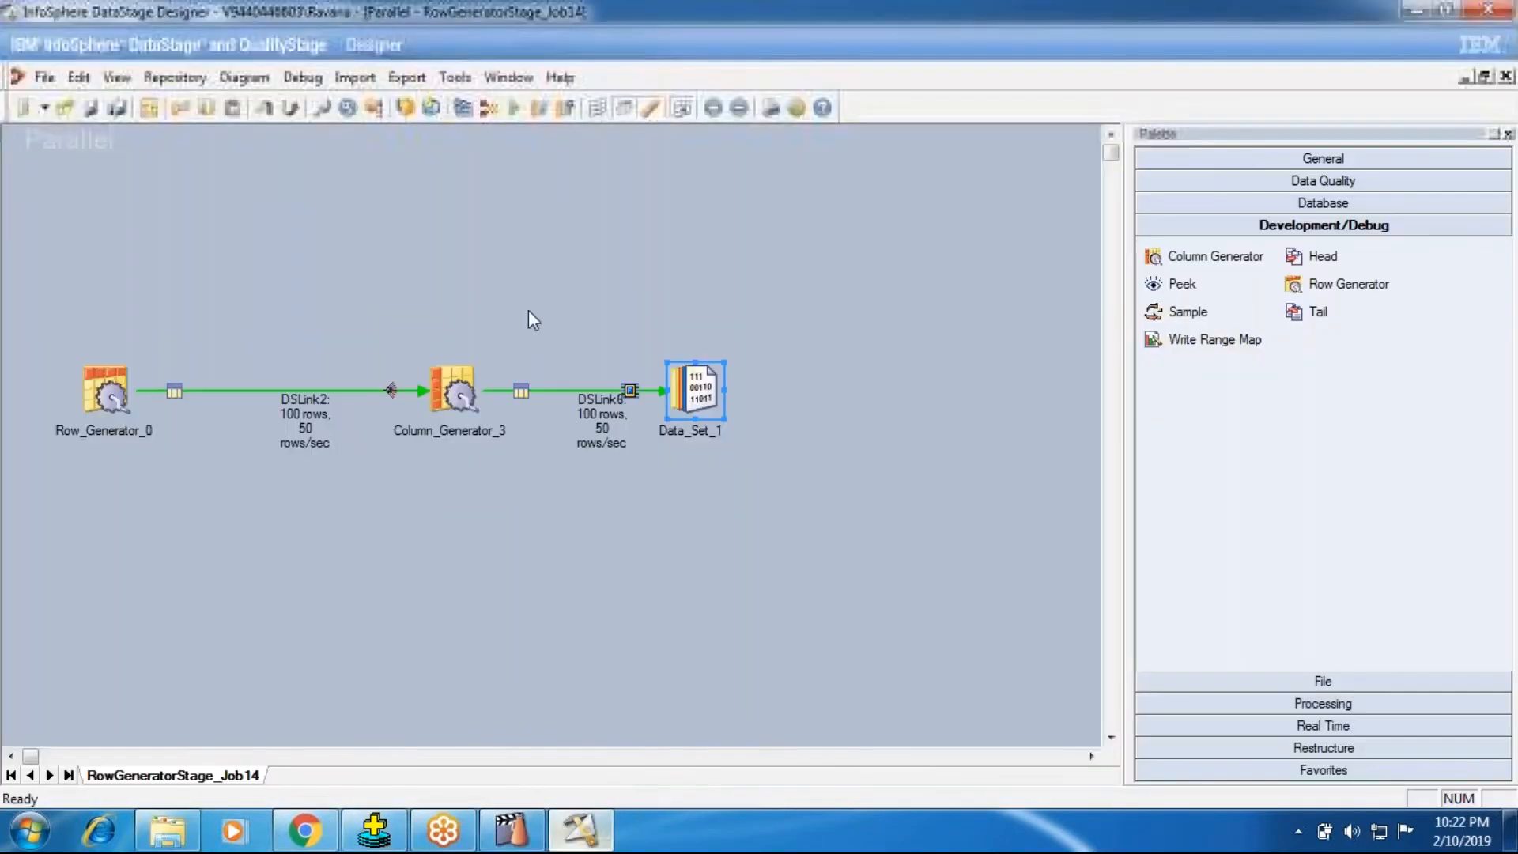
pyautogui.click(513, 106)
pyautogui.click(578, 482)
pyautogui.click(149, 107)
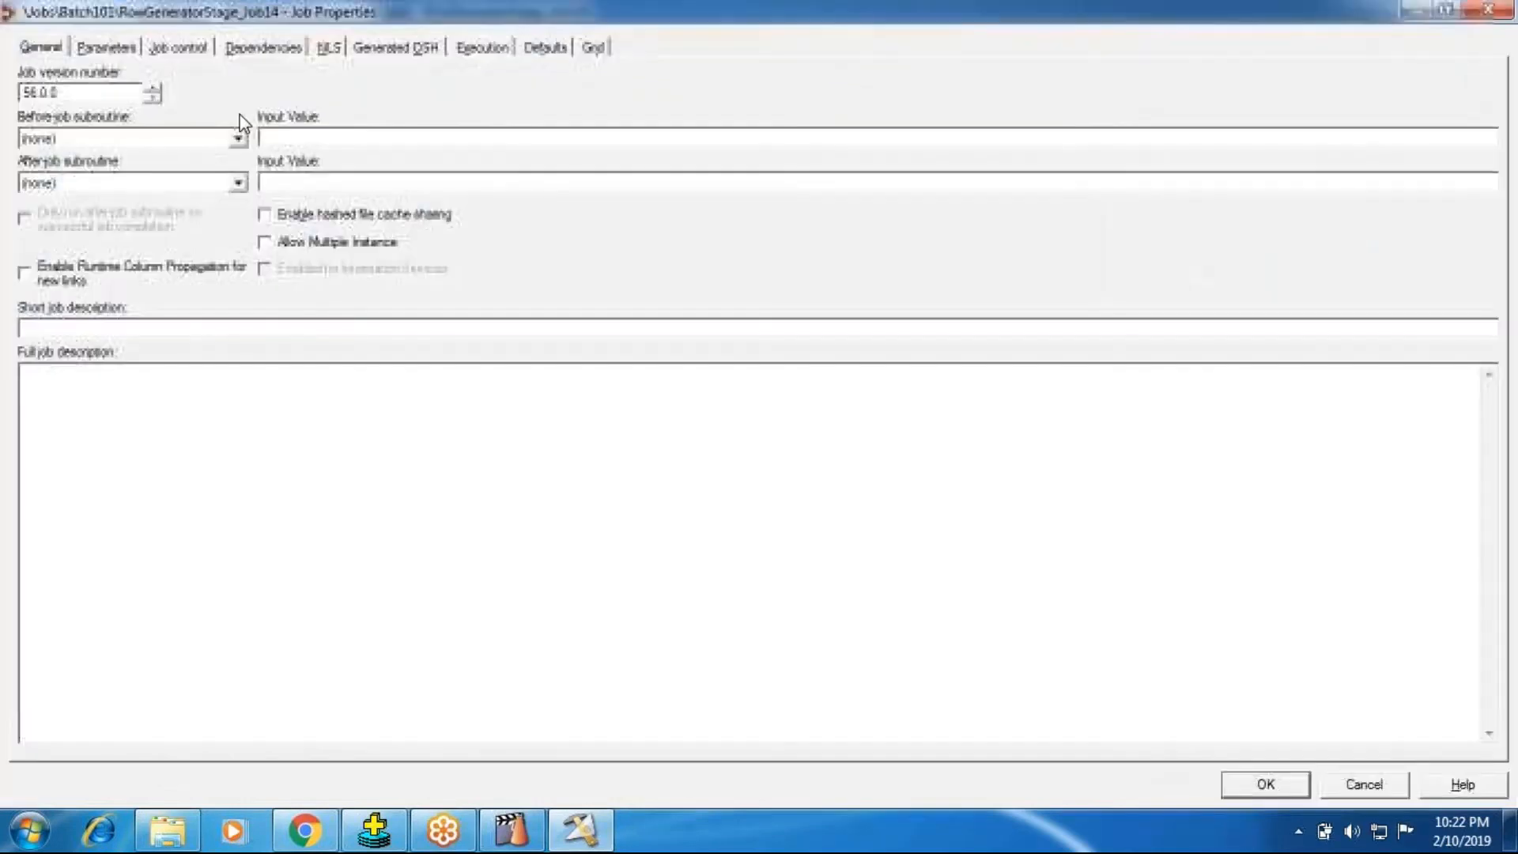
pyautogui.click(107, 48)
pyautogui.click(1357, 727)
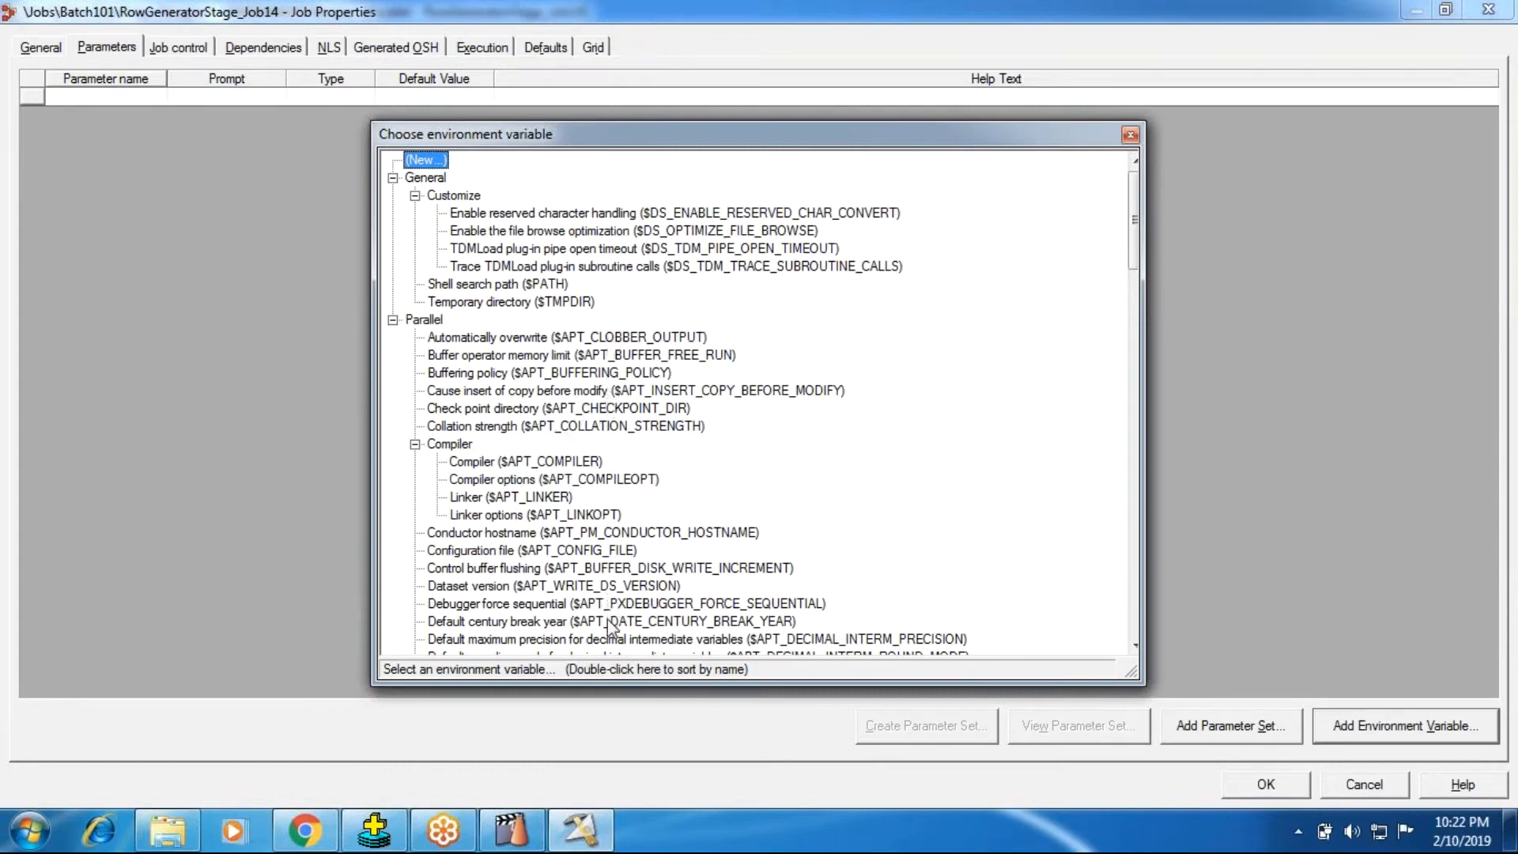
pyautogui.scroll(-2, 613, 630)
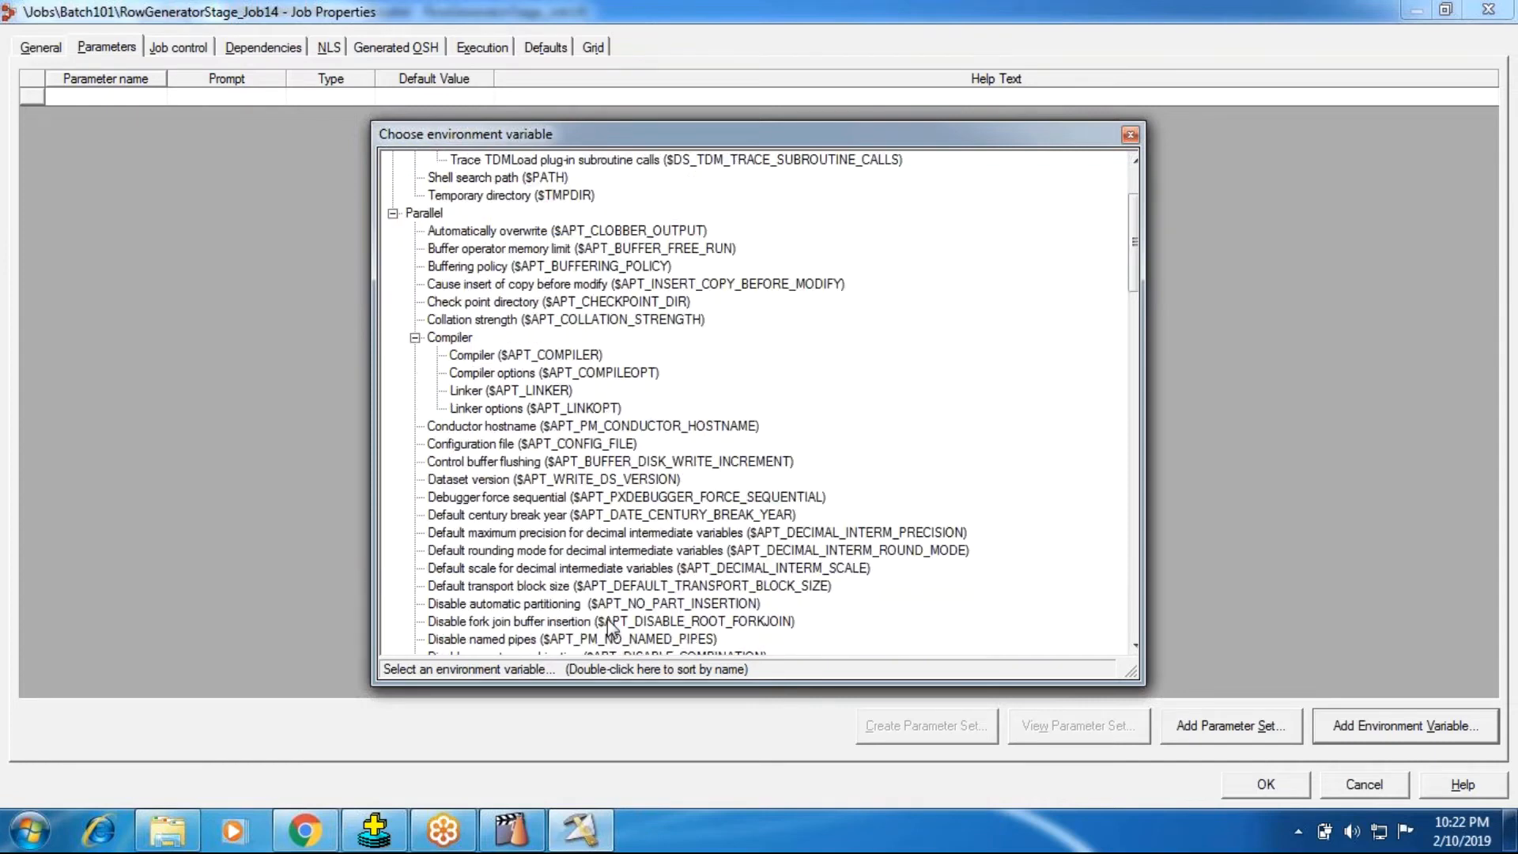
pyautogui.doubleClick(618, 445)
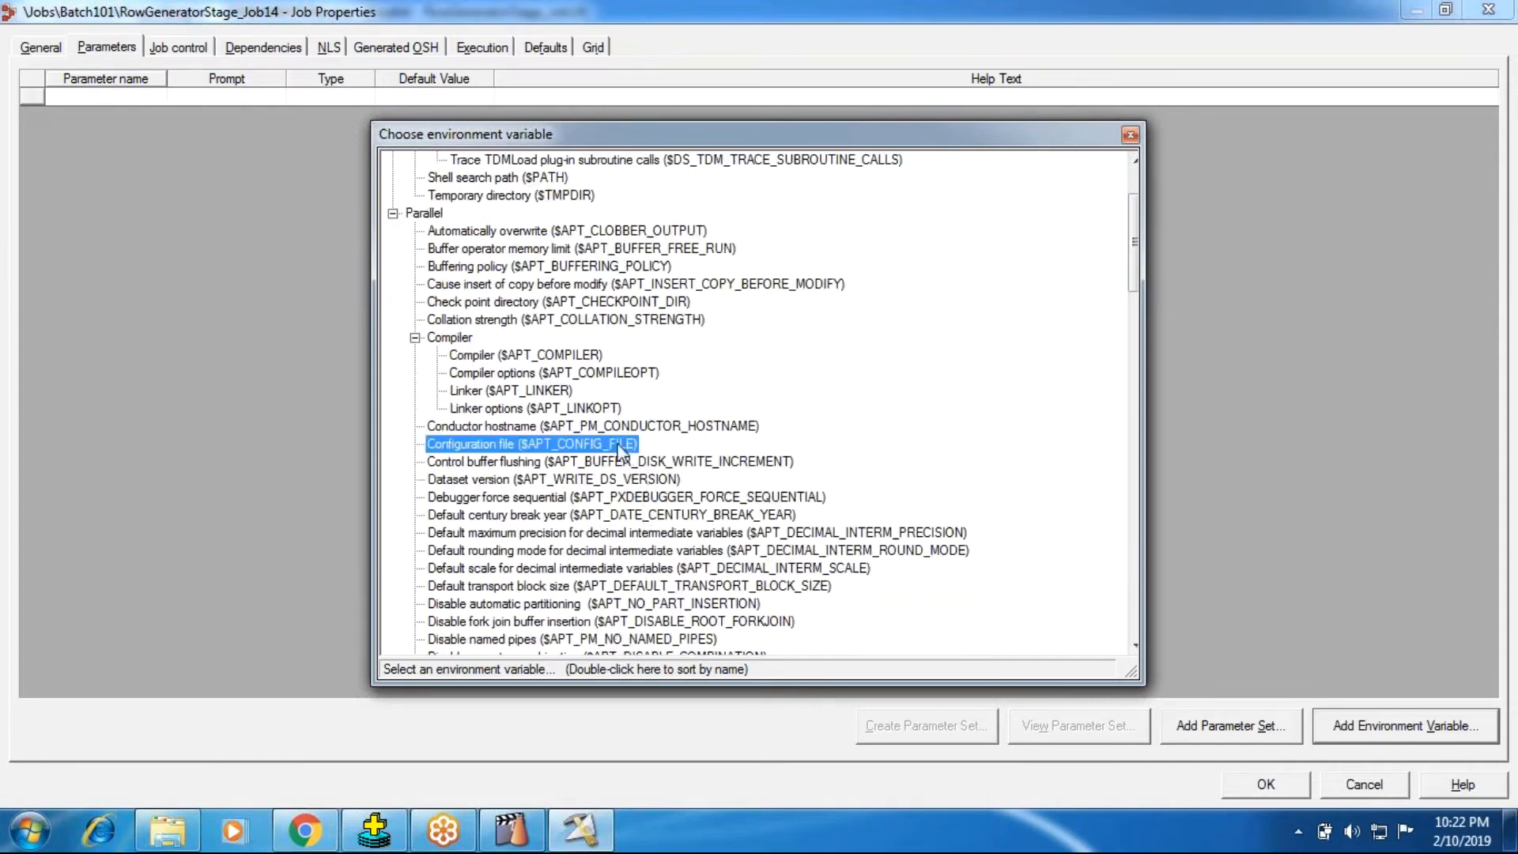
# Step: Set the default value of $APT_CONFIG_FILE to the SingleNode.apt file and save the job properties
pyautogui.click(430, 100)
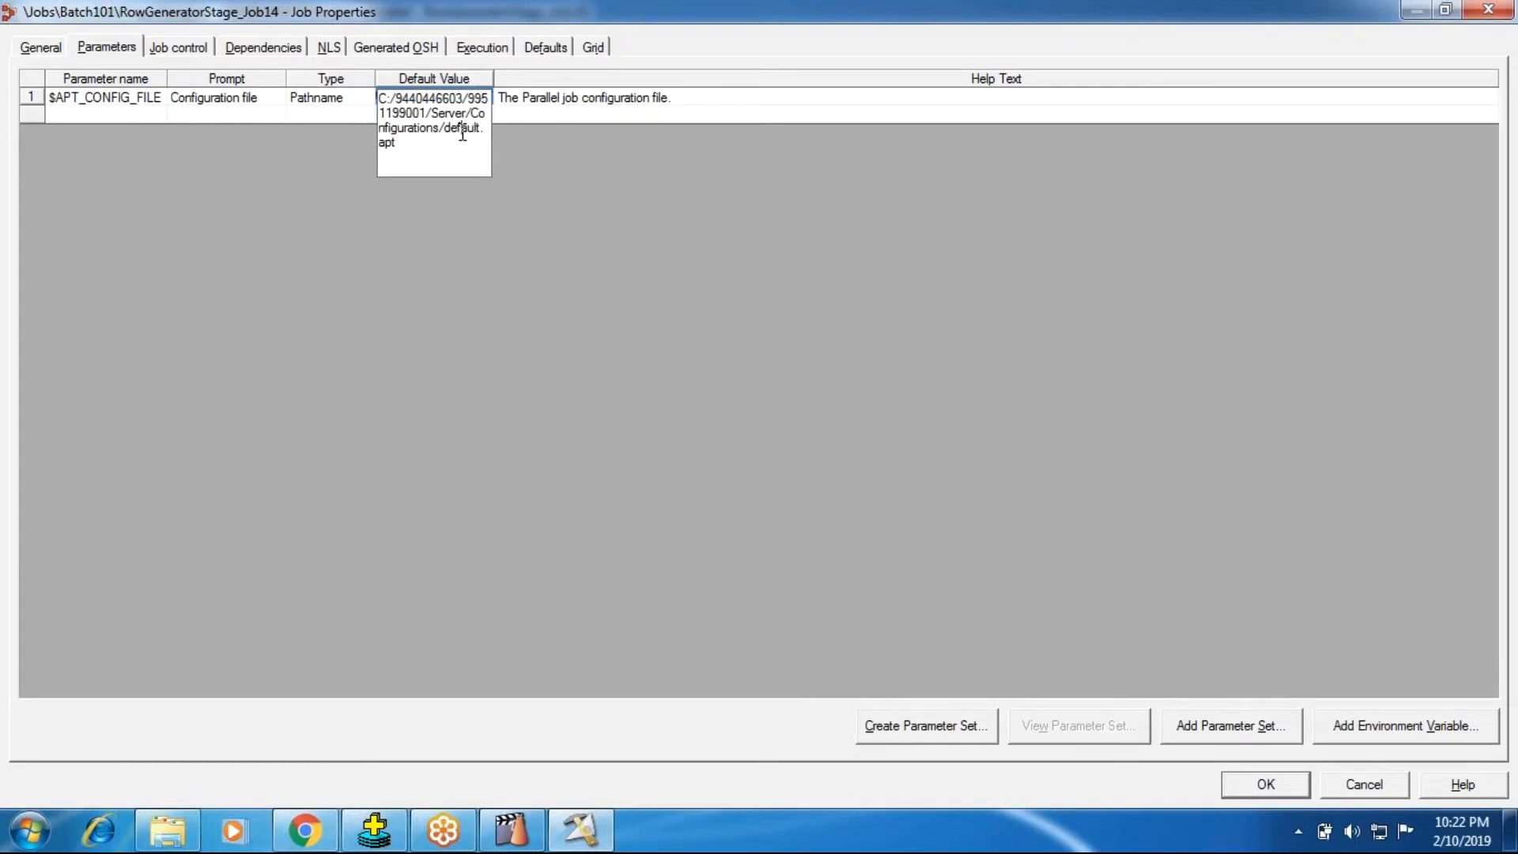
pyautogui.doubleClick(462, 135)
pyautogui.click(638, 347)
pyautogui.click(968, 529)
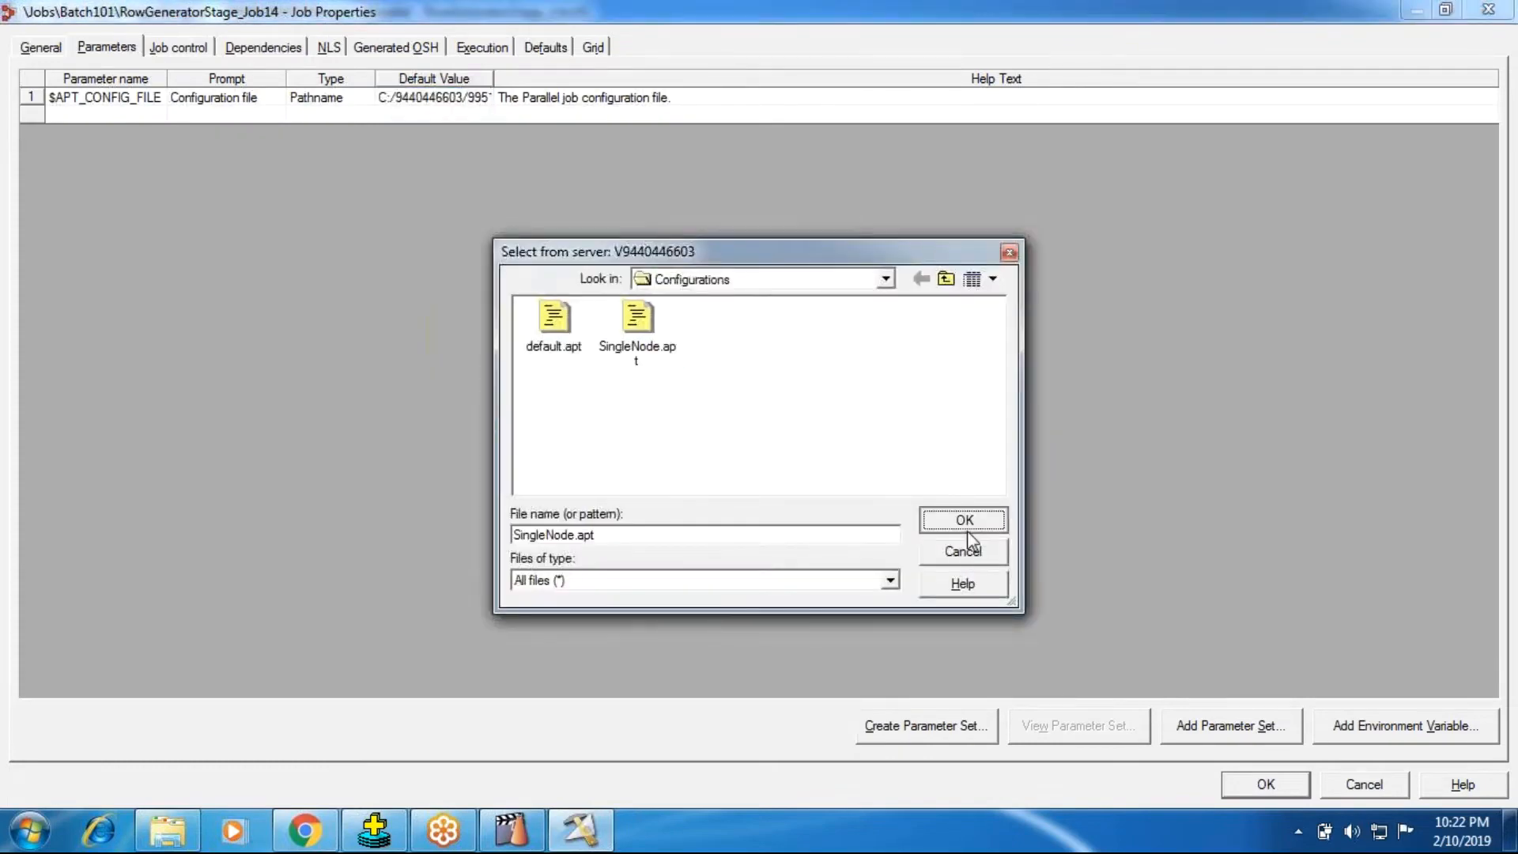
pyautogui.click(1261, 783)
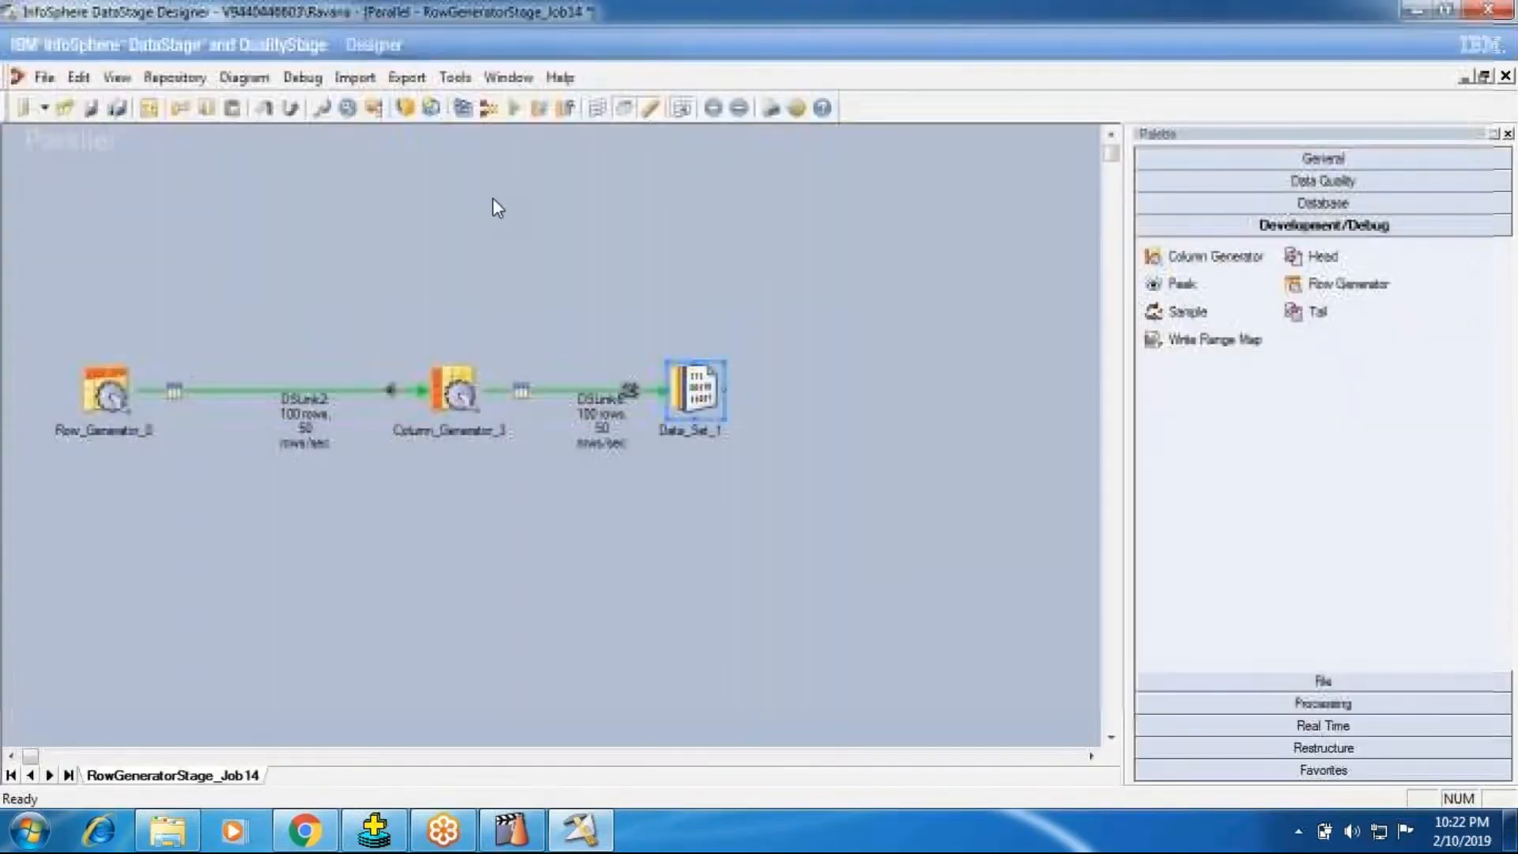
# Step: Compile RowGeneratorStage_Job14 and run it with the SingleNode.apt configuration file
pyautogui.click(464, 108)
pyautogui.click(714, 452)
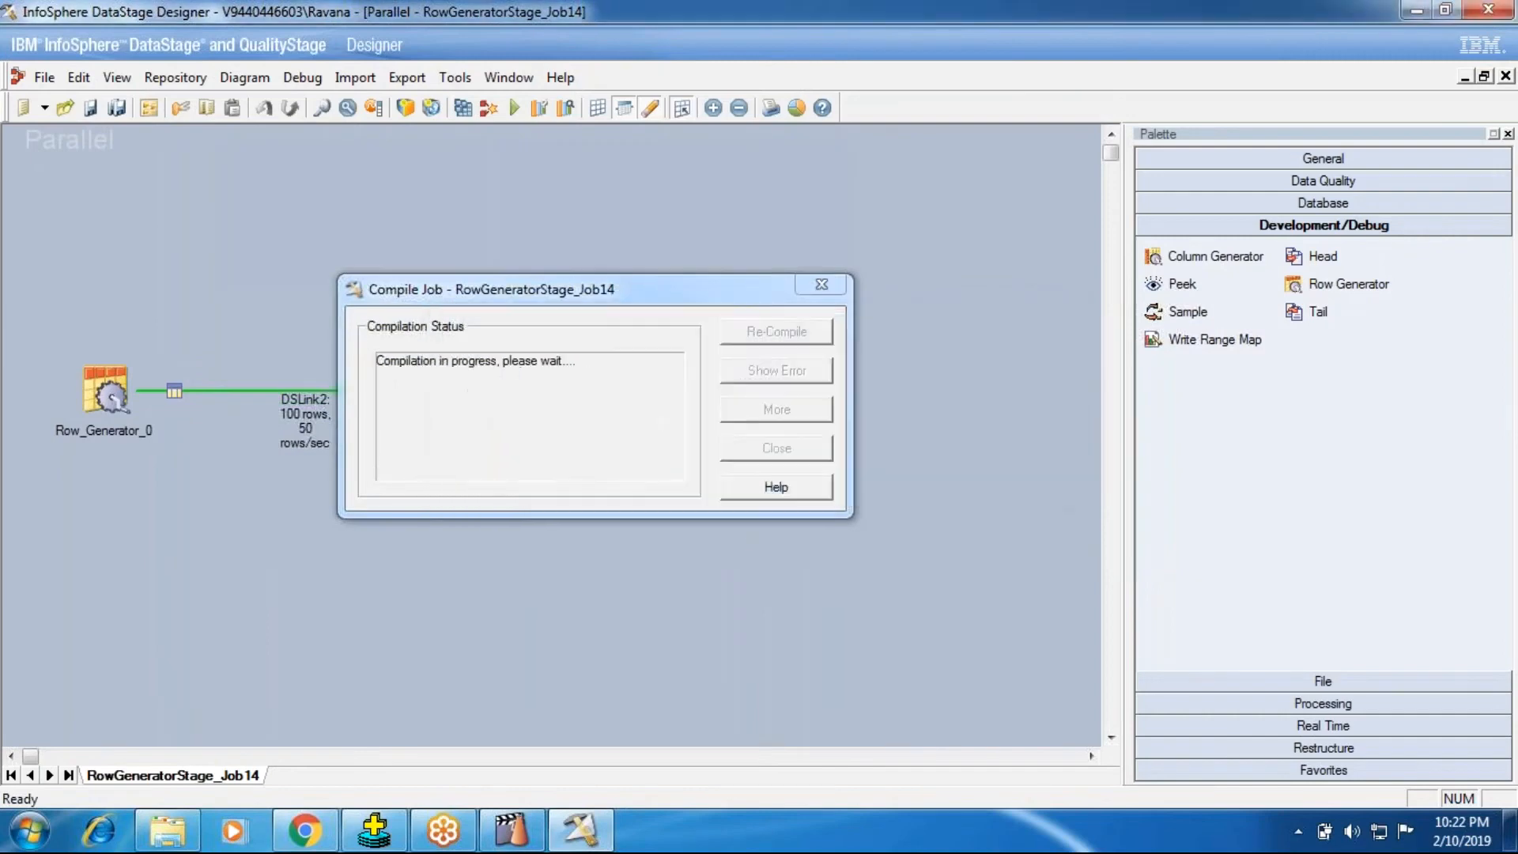
pyautogui.click(728, 448)
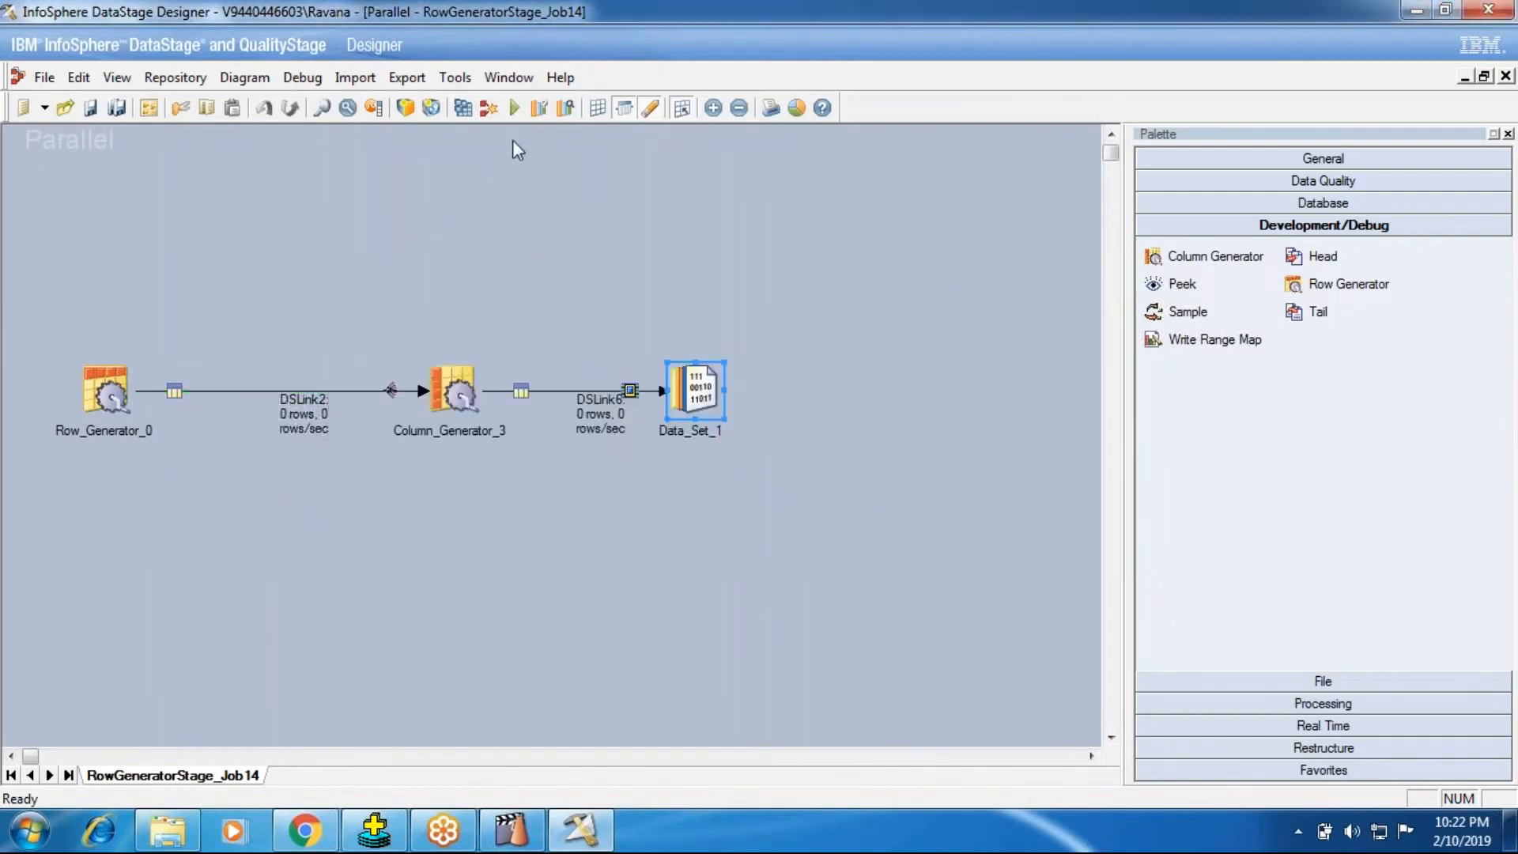
pyautogui.click(515, 109)
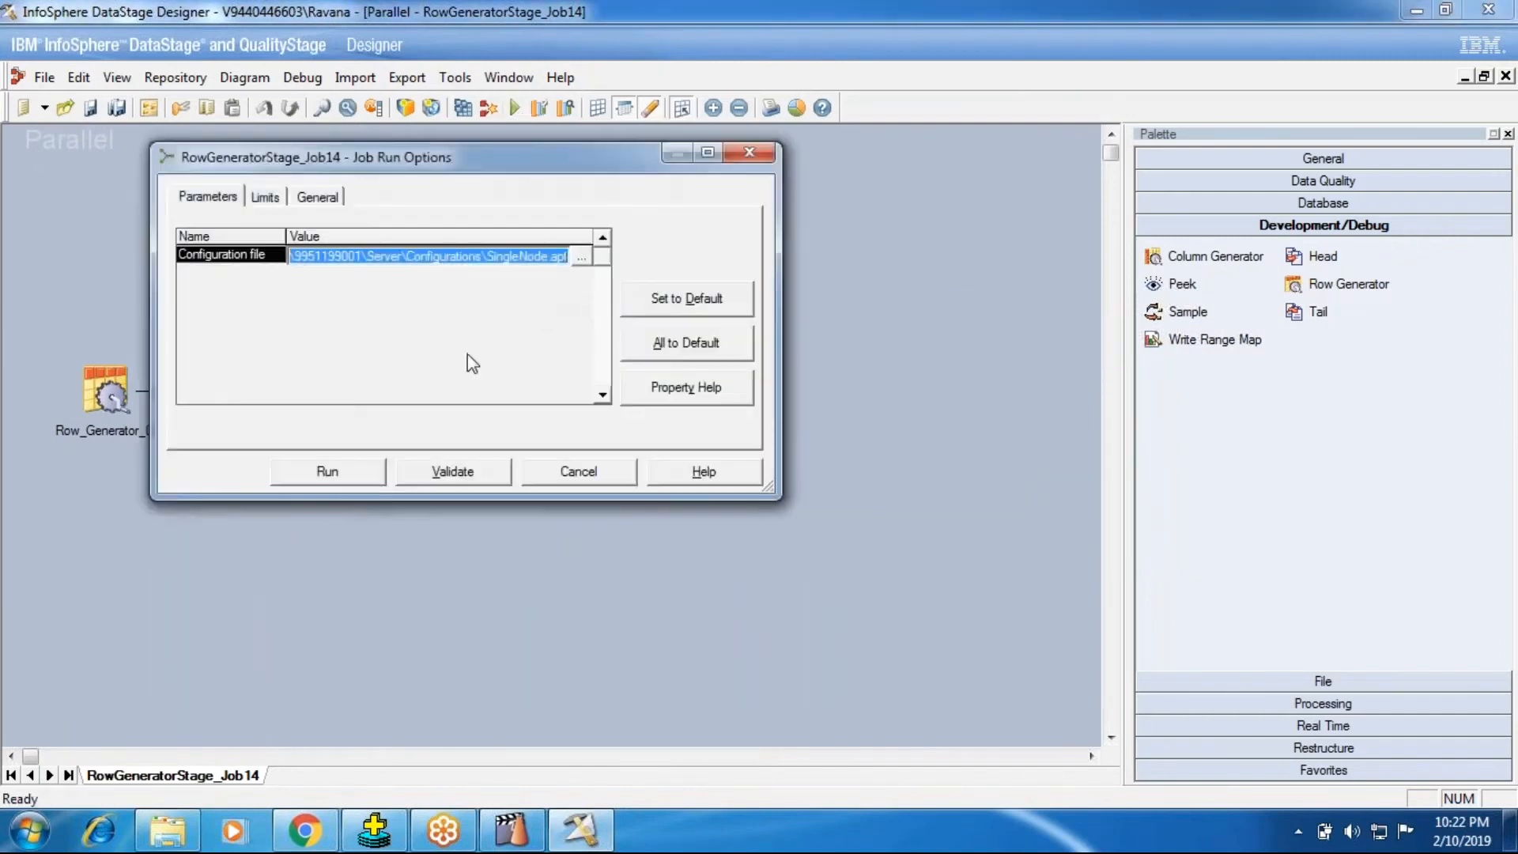
pyautogui.click(326, 471)
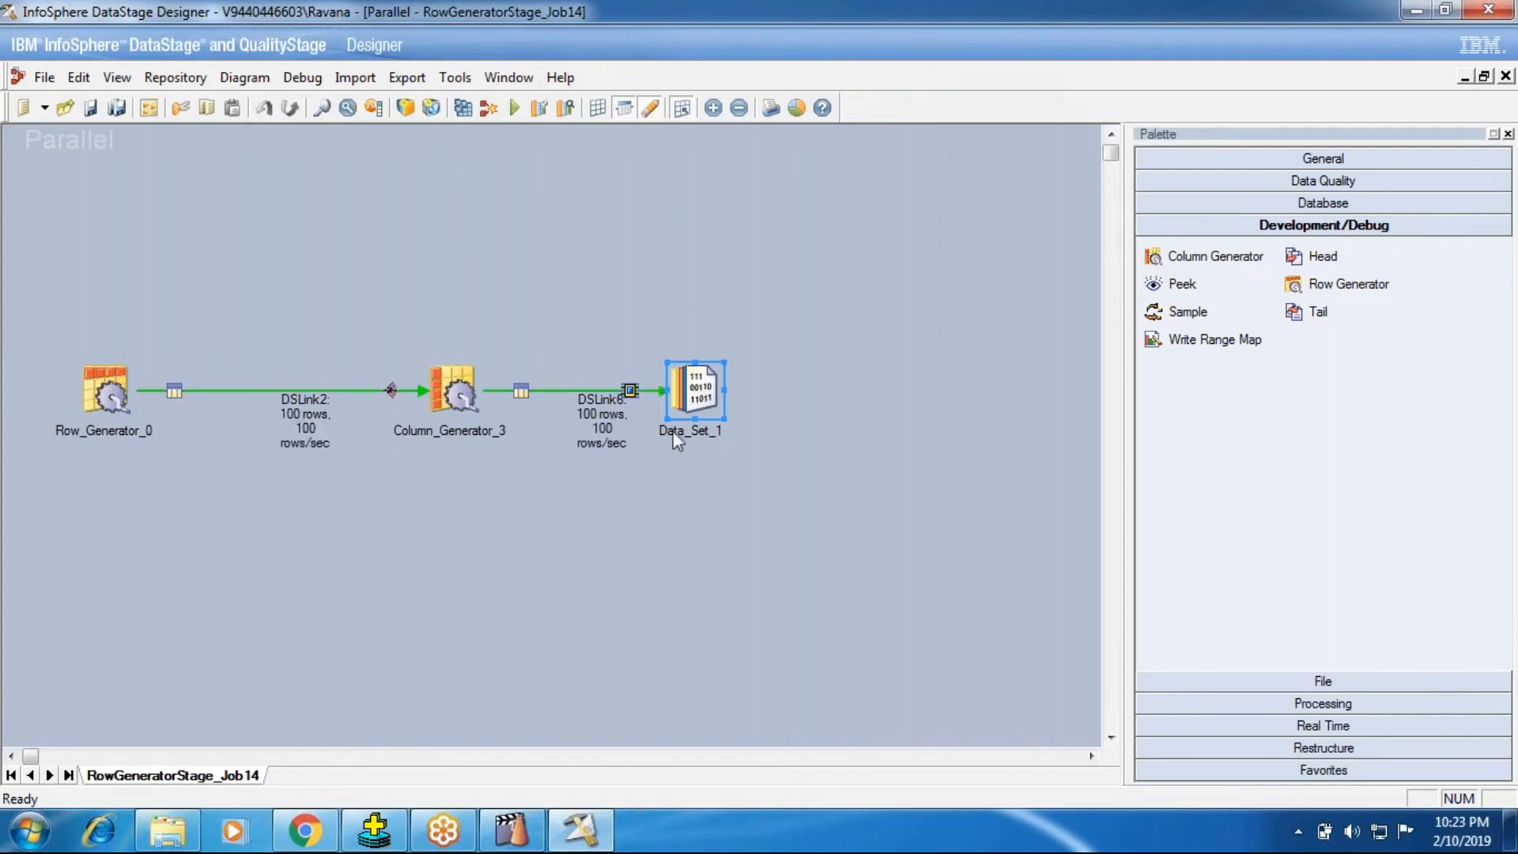
# Step: Switch to DataStage Director and check which configuration file the newest run's APT configuration event names
pyautogui.click(543, 837)
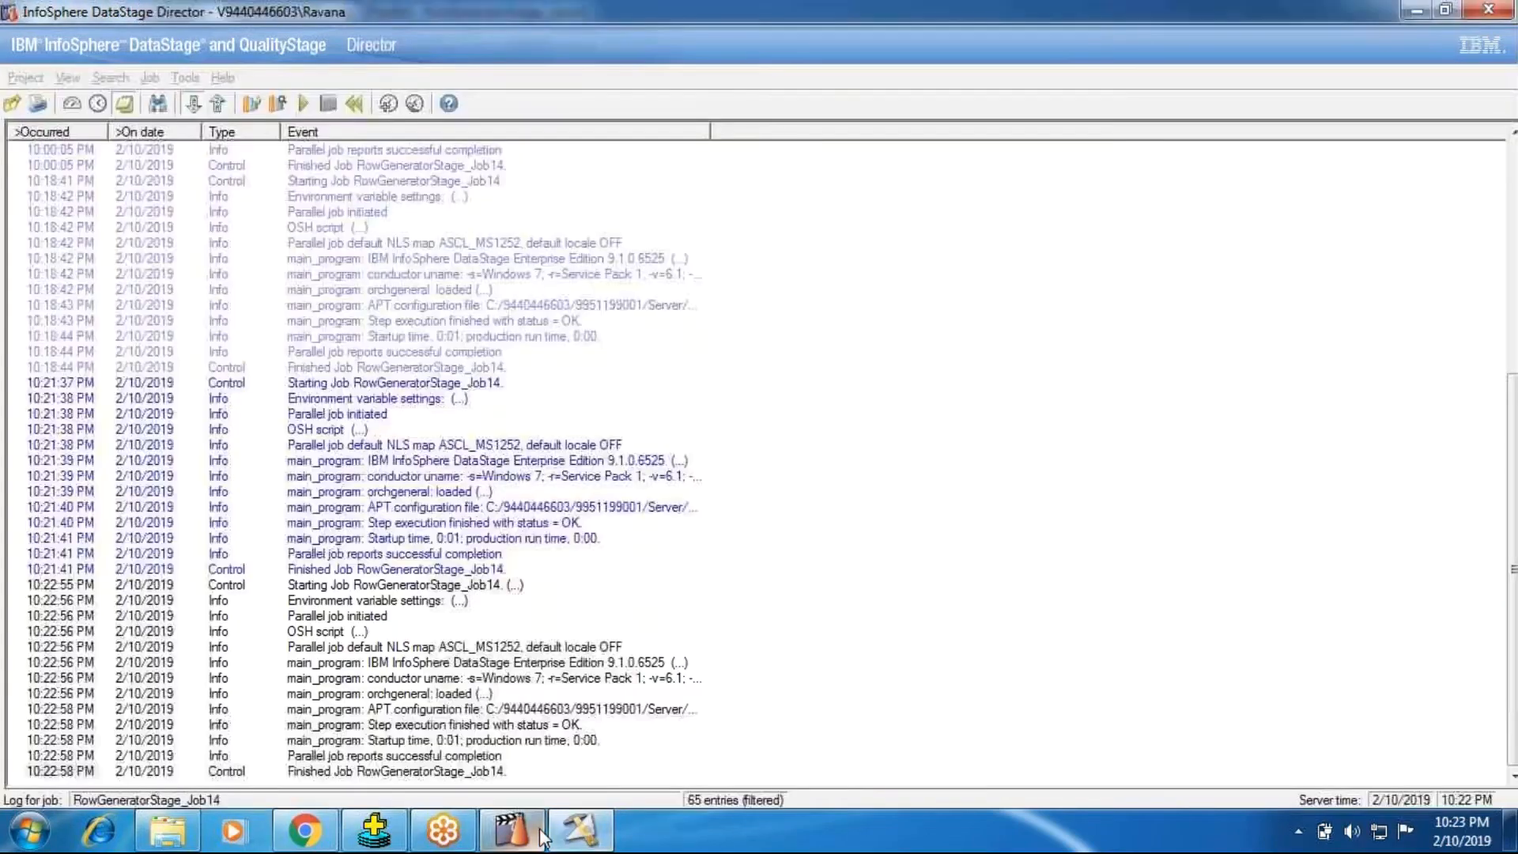
pyautogui.doubleClick(582, 710)
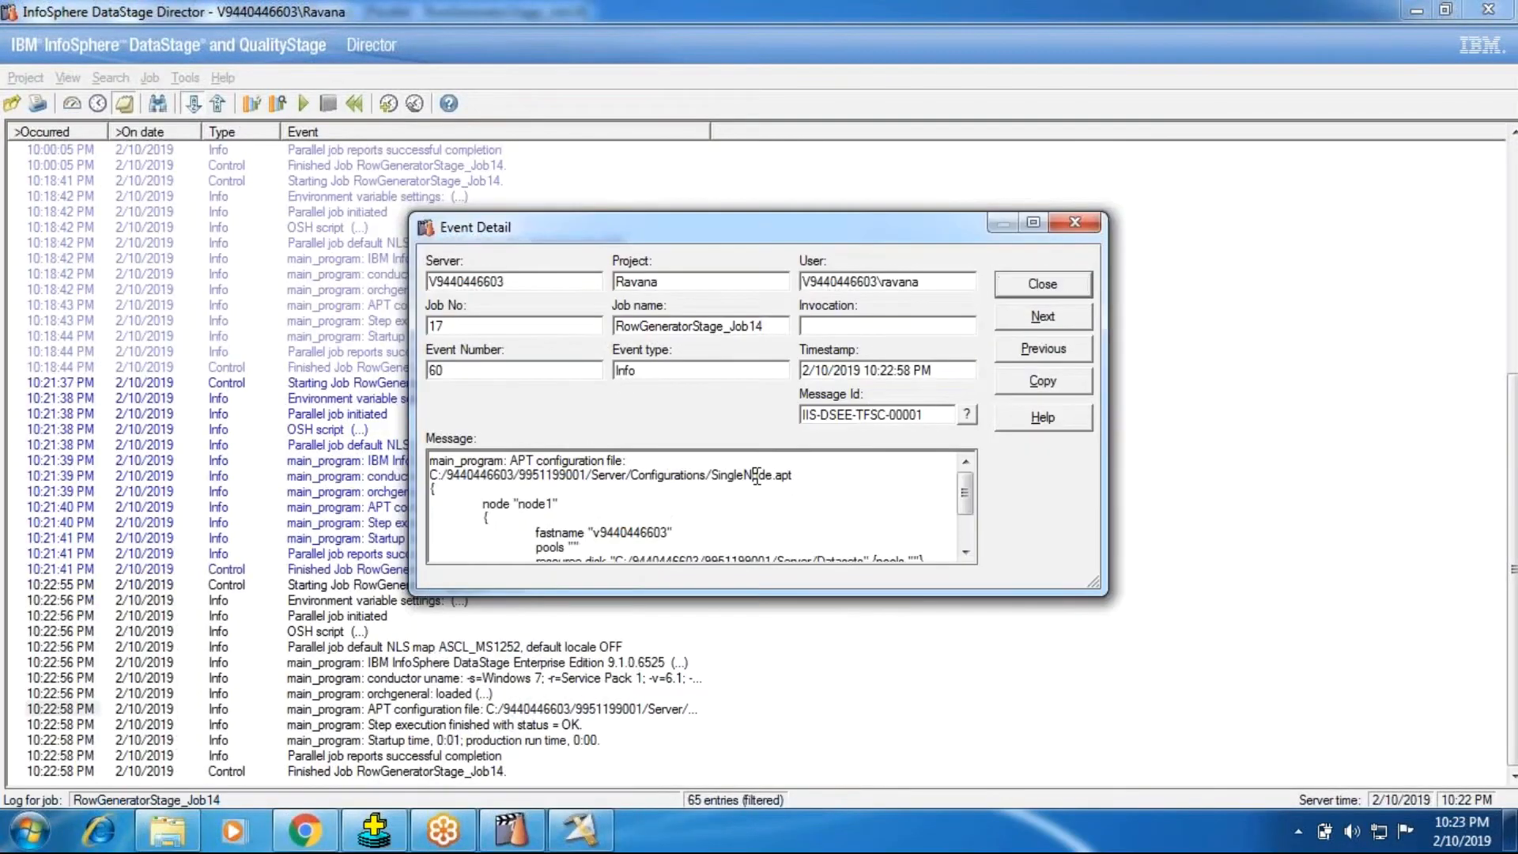
pyautogui.click(1030, 286)
pyautogui.click(352, 830)
# Step: Return to DataStage Designer and view 100 rows of Data_Set_1's DSLink6 data to check the record order
pyautogui.click(580, 831)
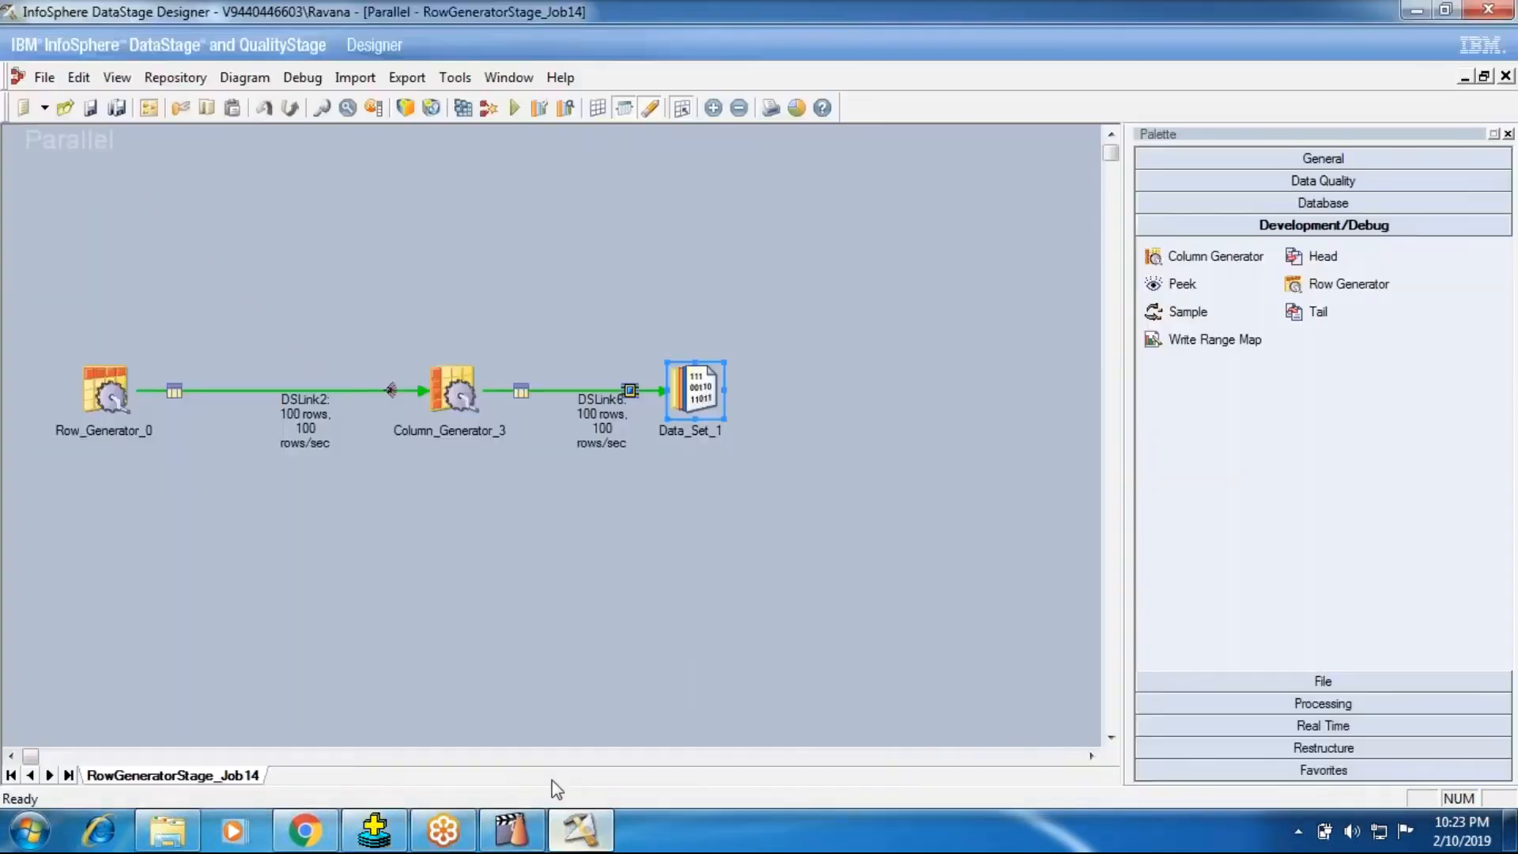
pyautogui.rightClick(693, 392)
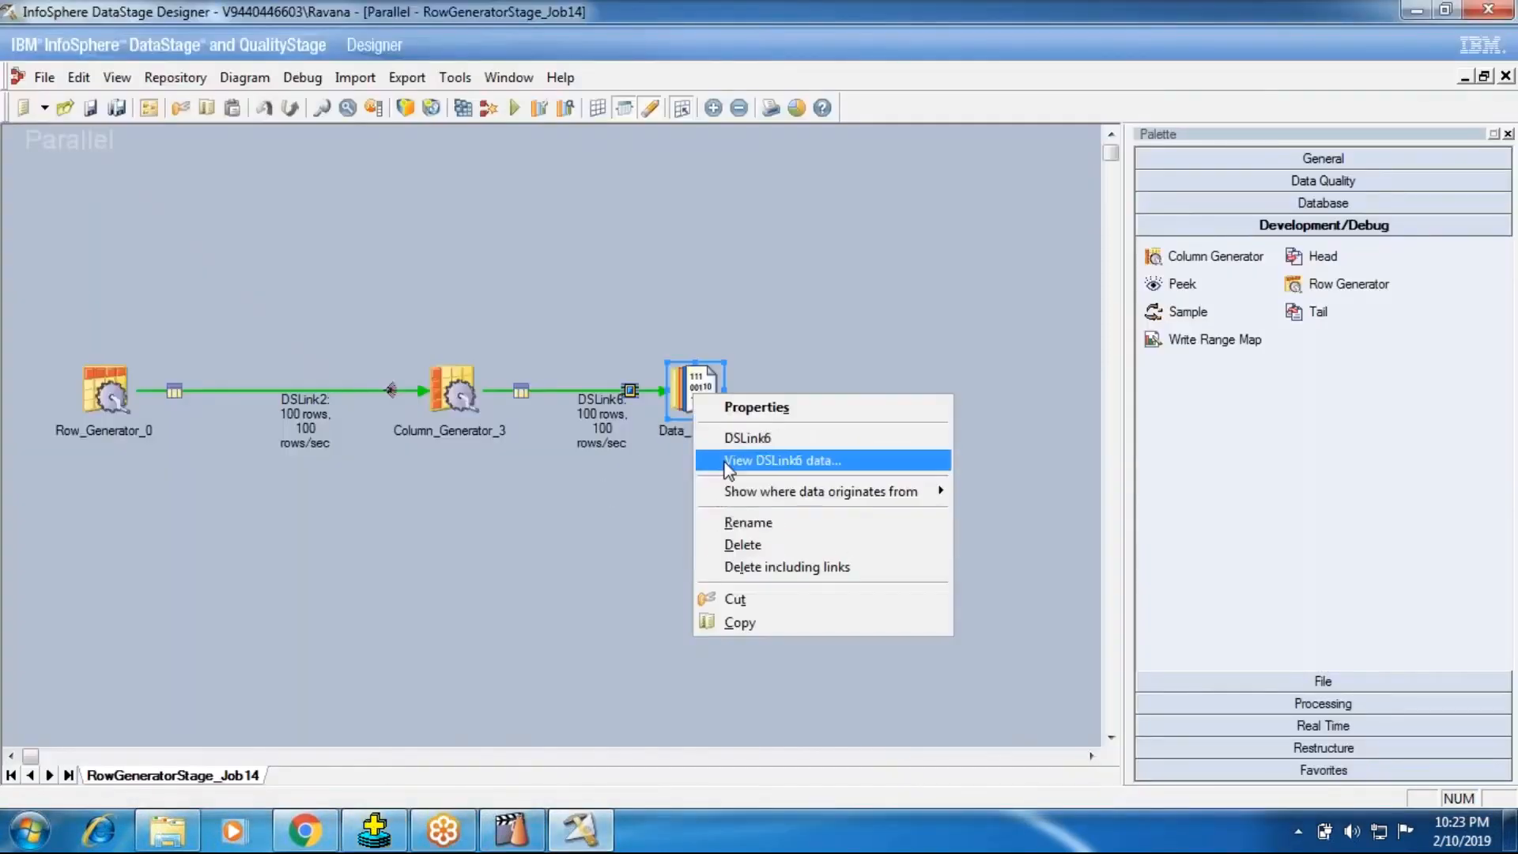
pyautogui.click(791, 460)
pyautogui.click(470, 468)
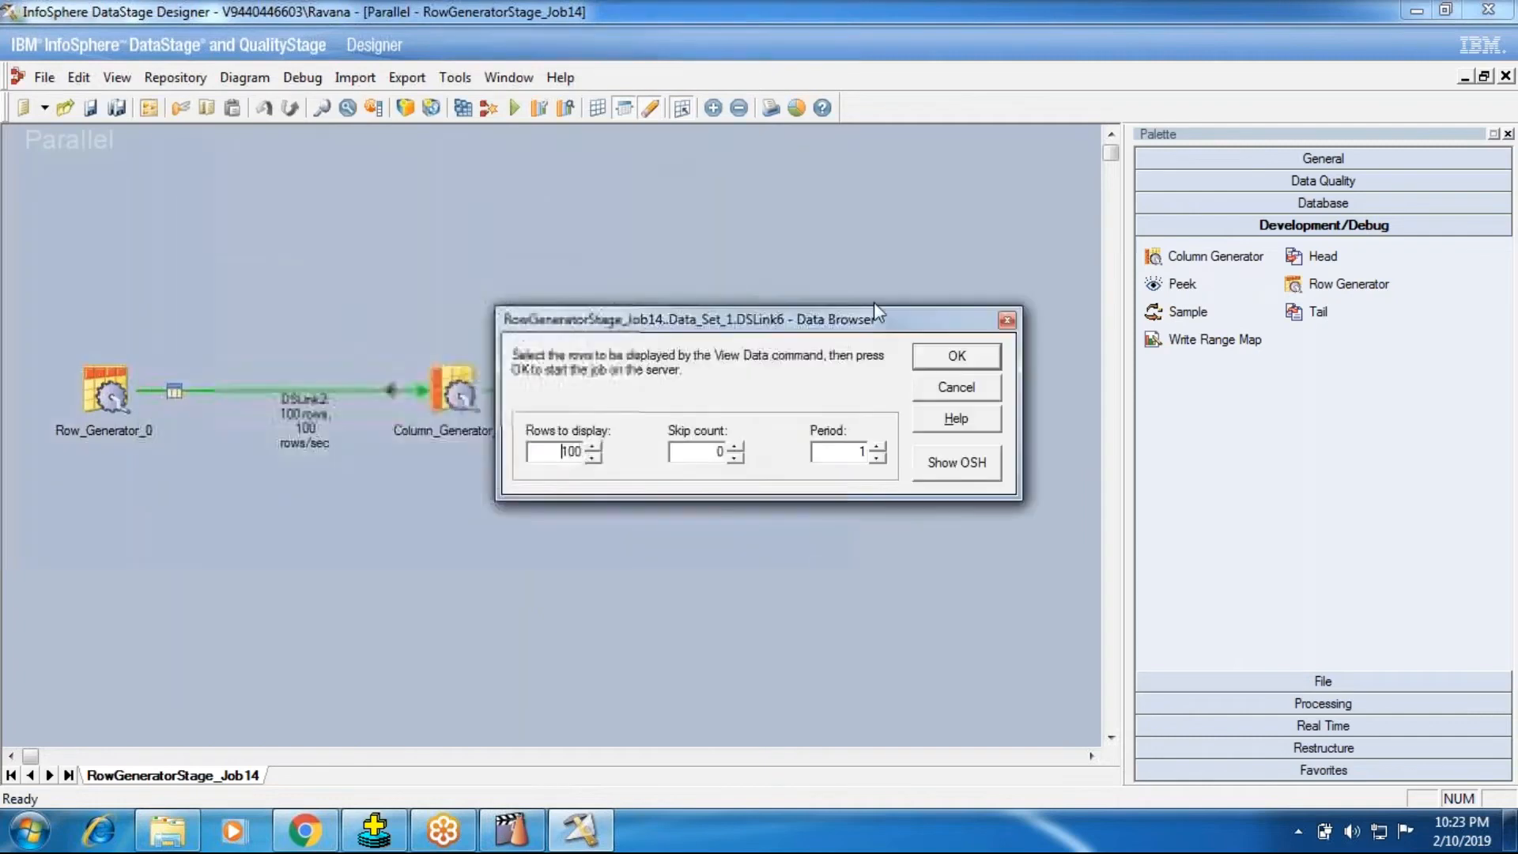
pyautogui.click(994, 356)
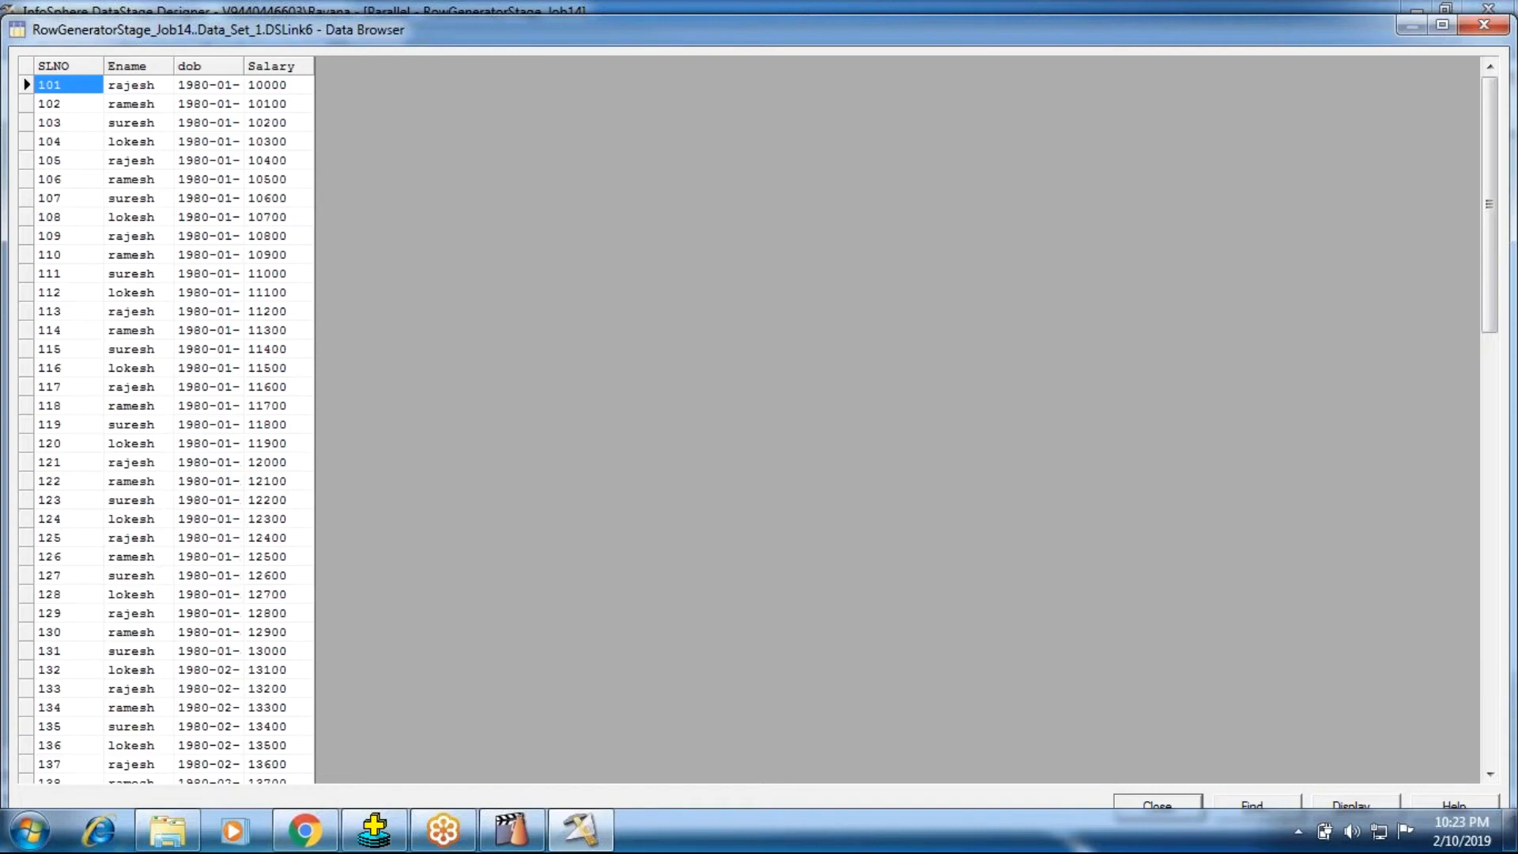
pyautogui.click(1177, 808)
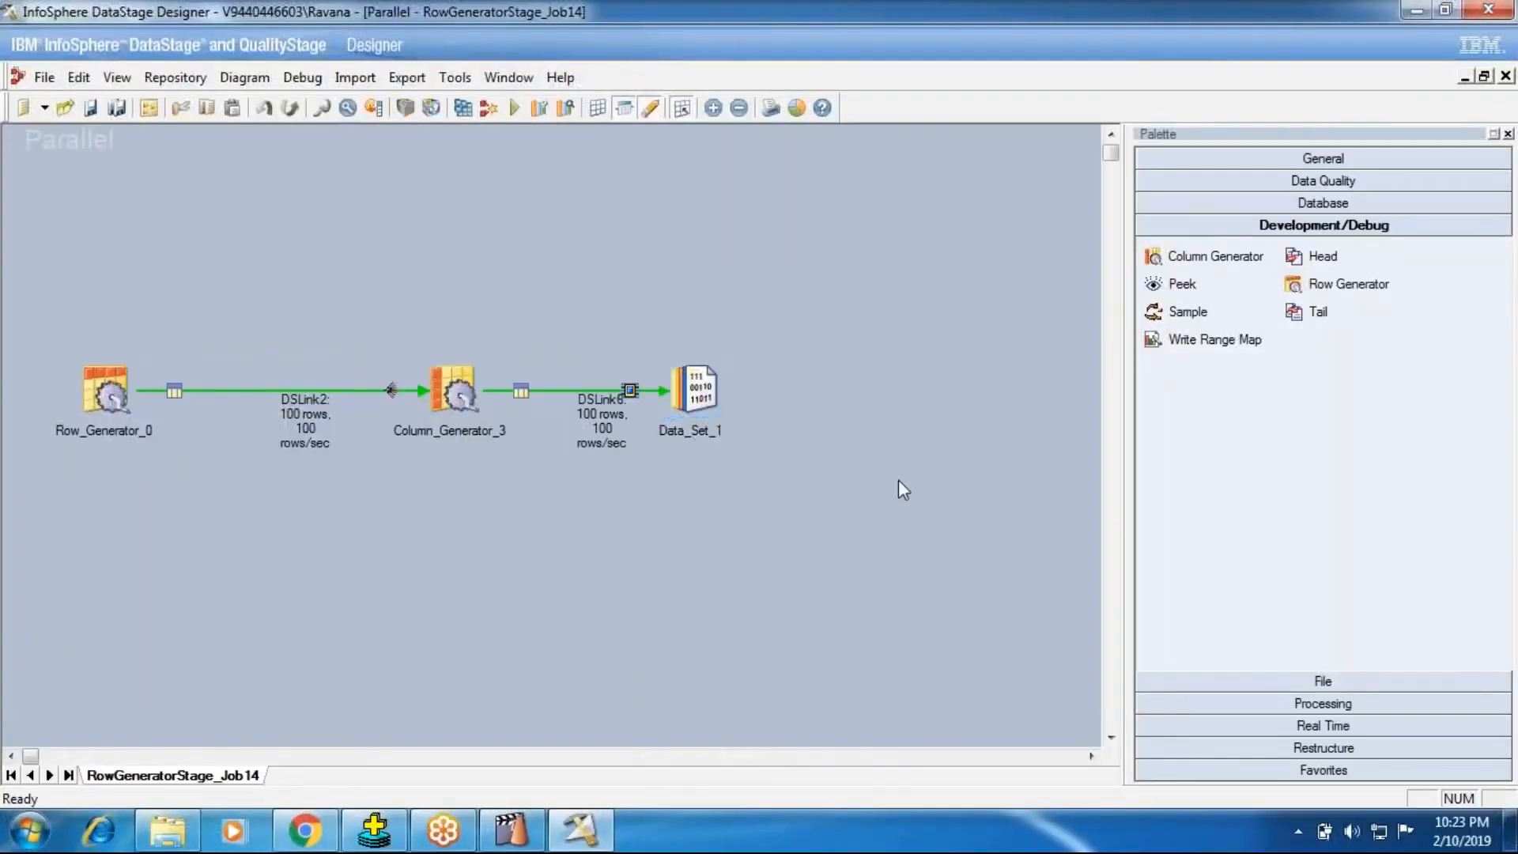
# Step: Replace the Data_Set_1 stage with a Peek stage, attaching DSLink6 from Column_Generator_3 to it
pyautogui.press('Delete')
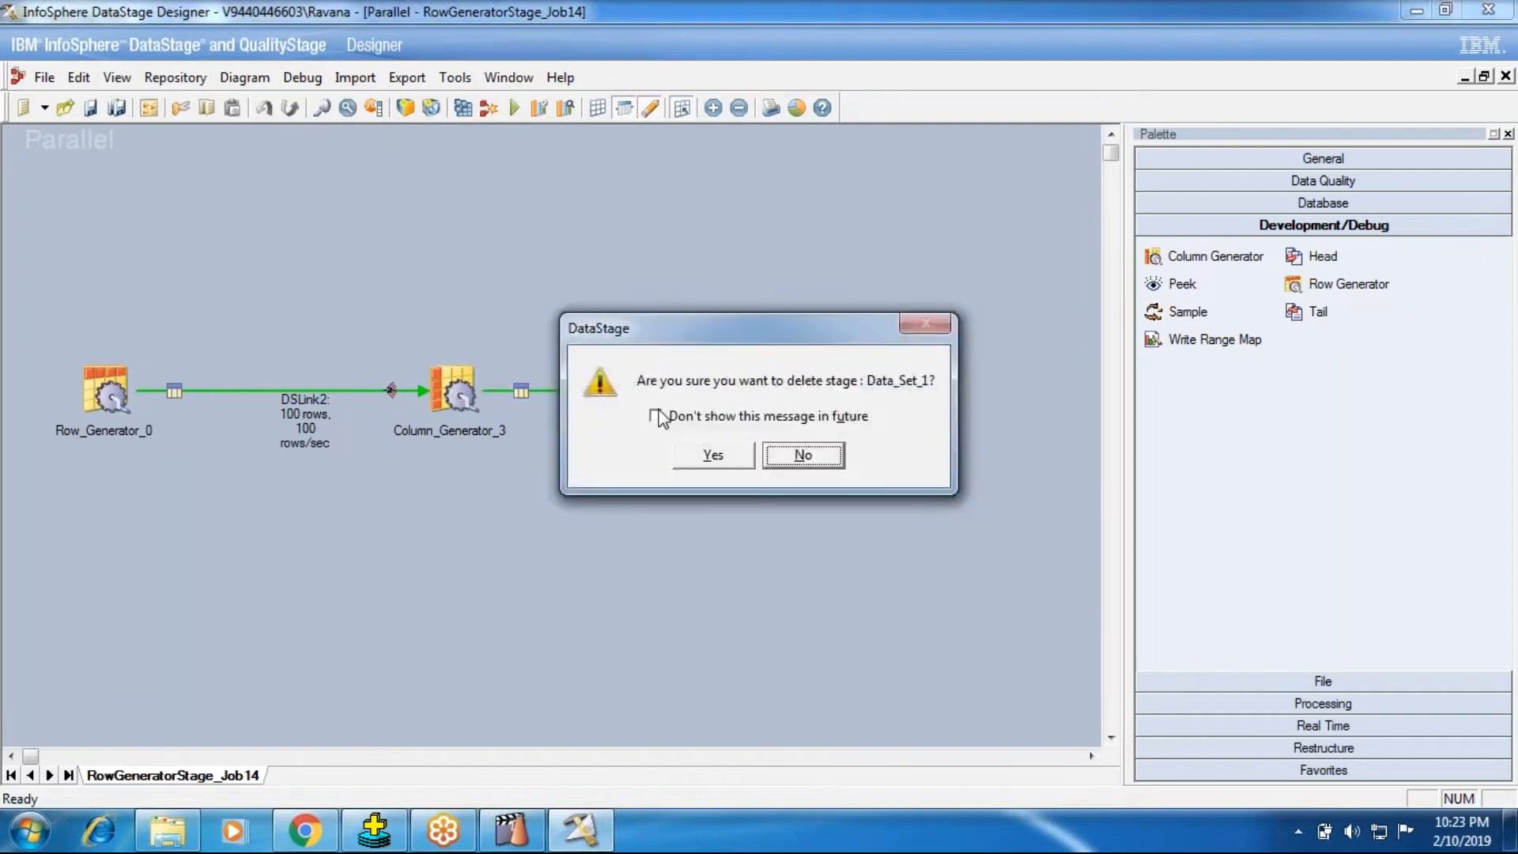
pyautogui.press('Return')
pyautogui.click(1178, 284)
pyautogui.click(669, 365)
pyautogui.moveTo(697, 373); pyautogui.dragTo(777, 399)
pyautogui.click(775, 558)
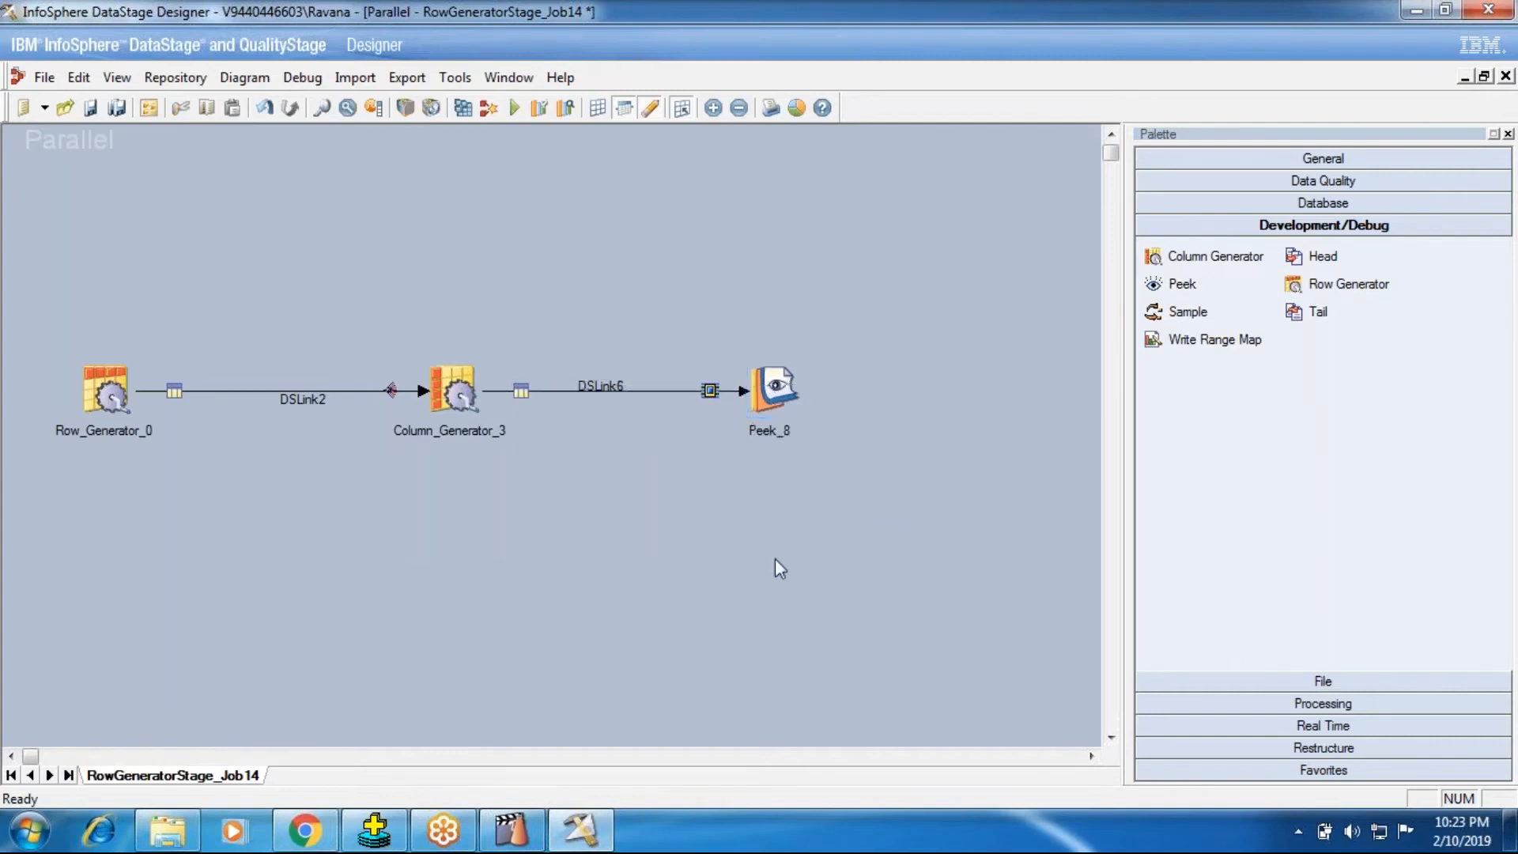
pyautogui.moveTo(772, 403); pyautogui.dragTo(746, 403)
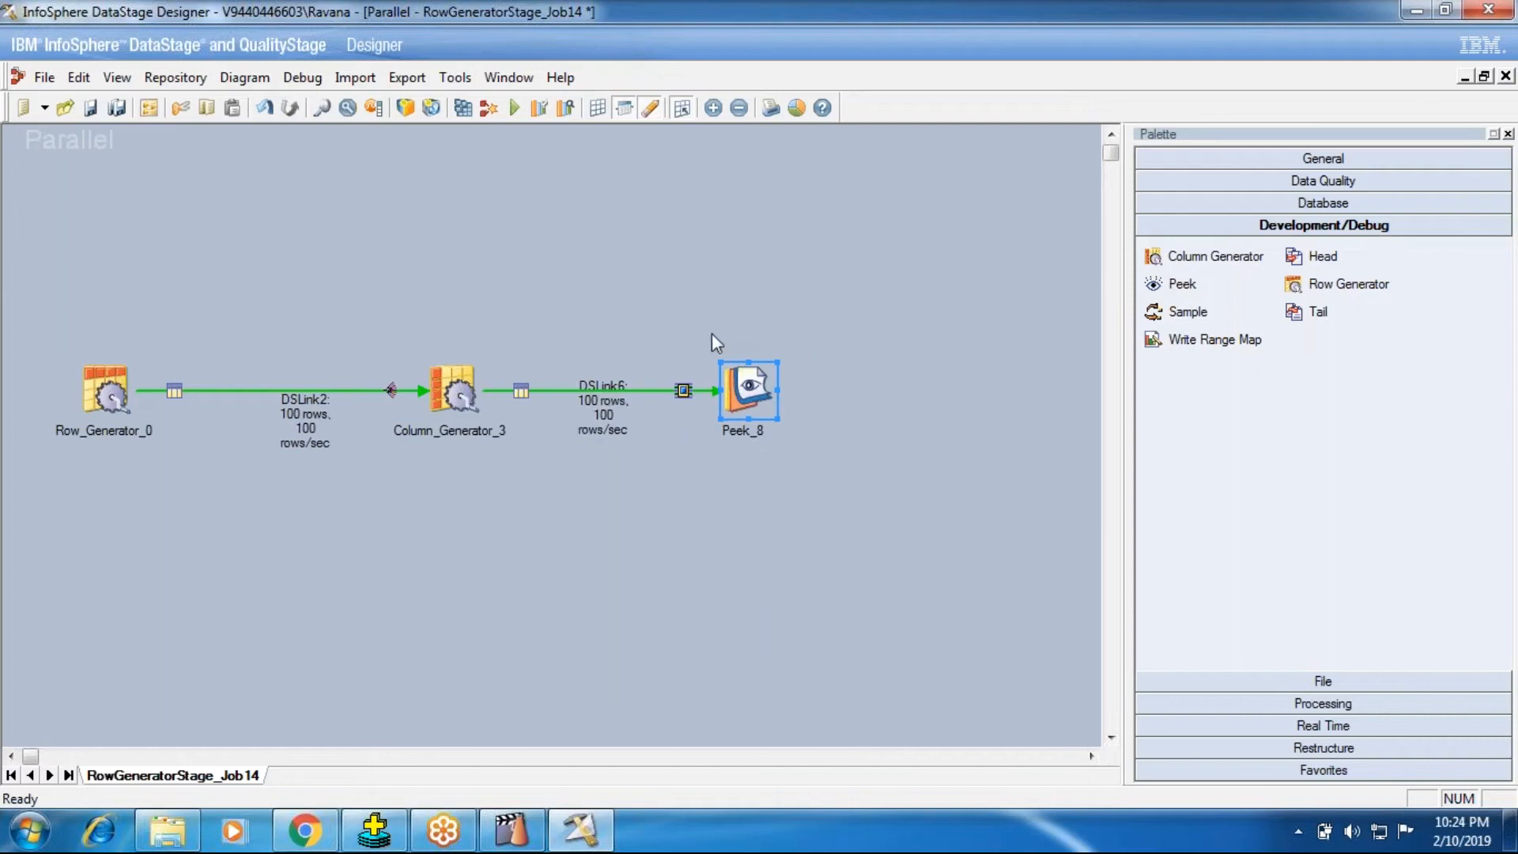
# Step: Review the Peek_8 stage's row, column, partition and output properties, leaving them at their defaults
pyautogui.click(512, 830)
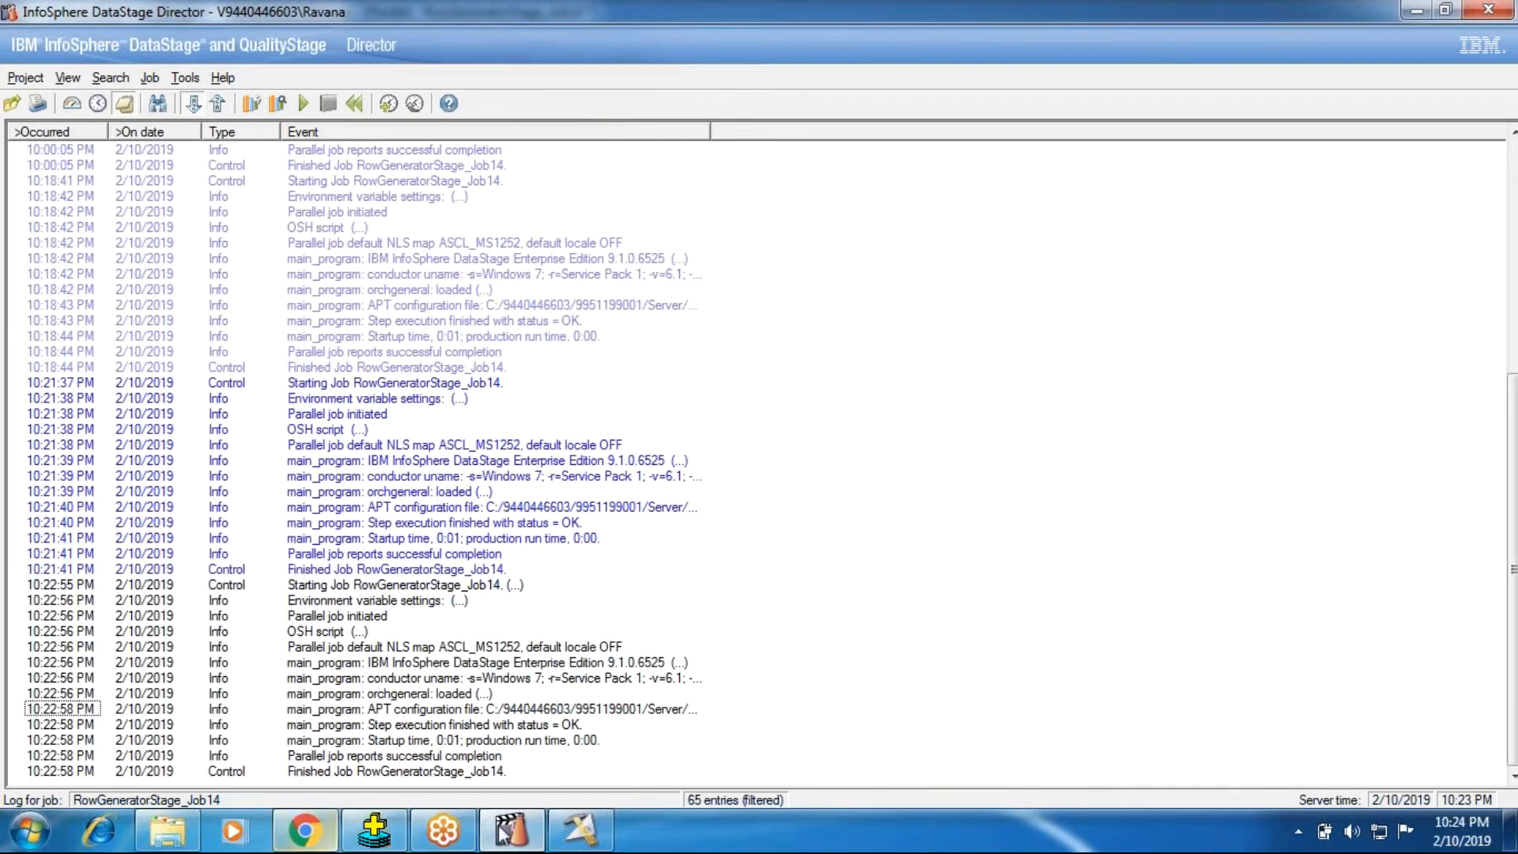
pyautogui.click(579, 830)
pyautogui.doubleClick(745, 400)
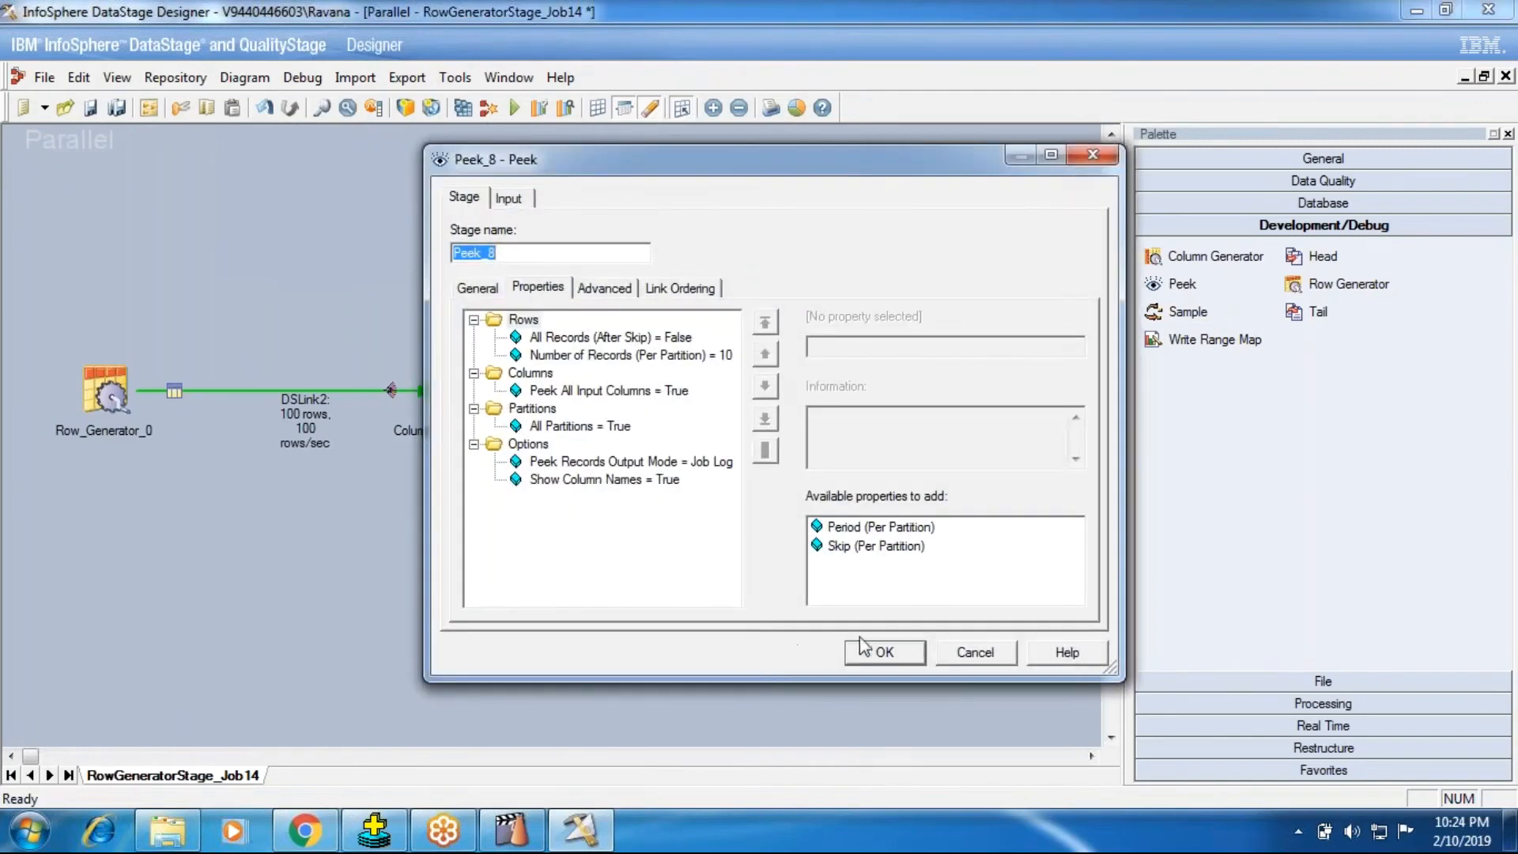
pyautogui.click(874, 652)
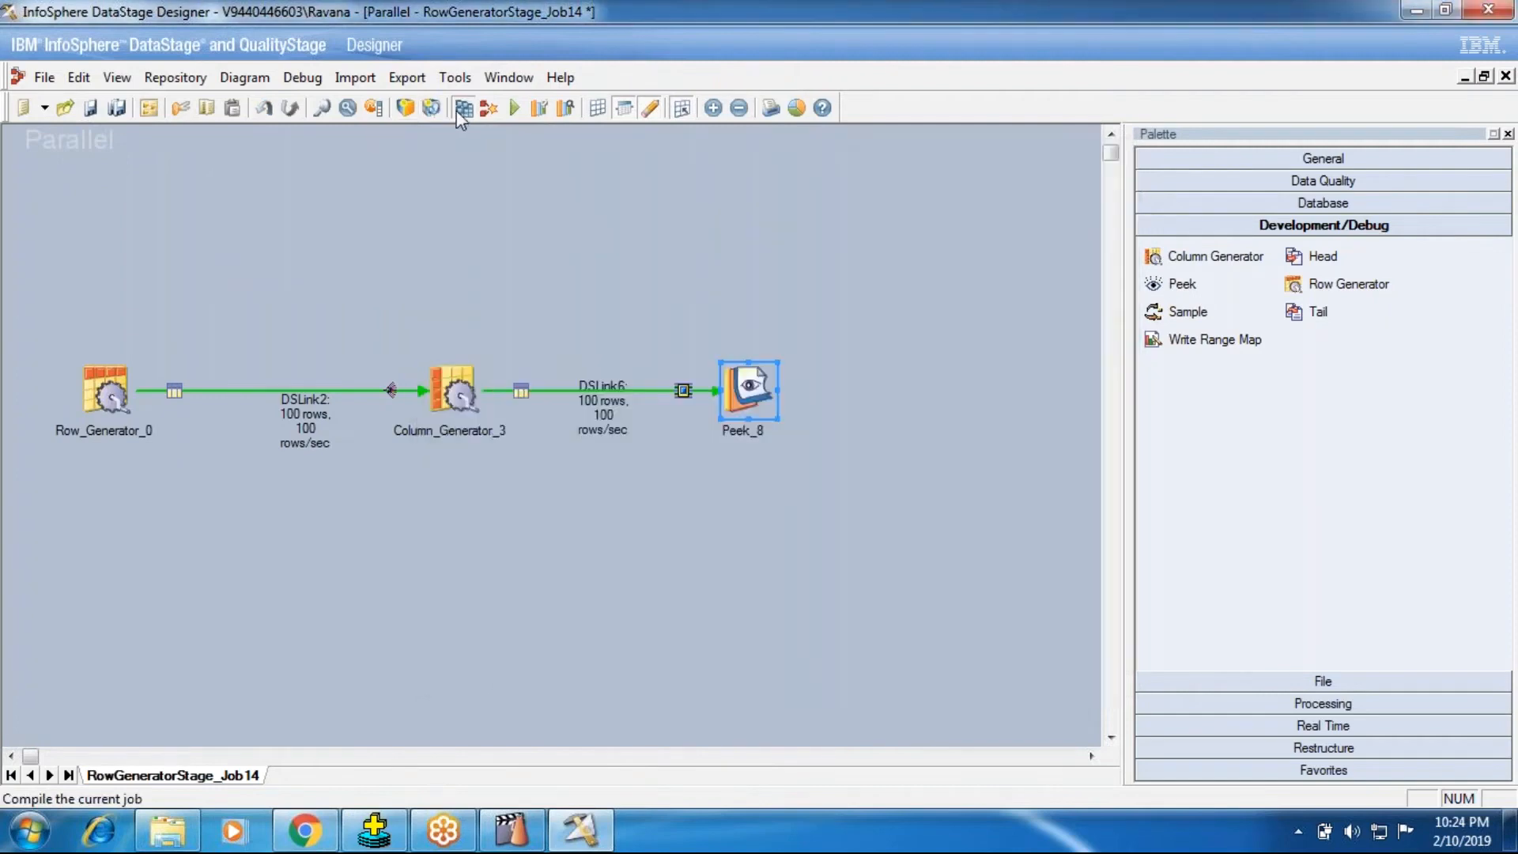
# Step: Set the Number Of Records in Row_Generator_0 to 10
pyautogui.click(463, 109)
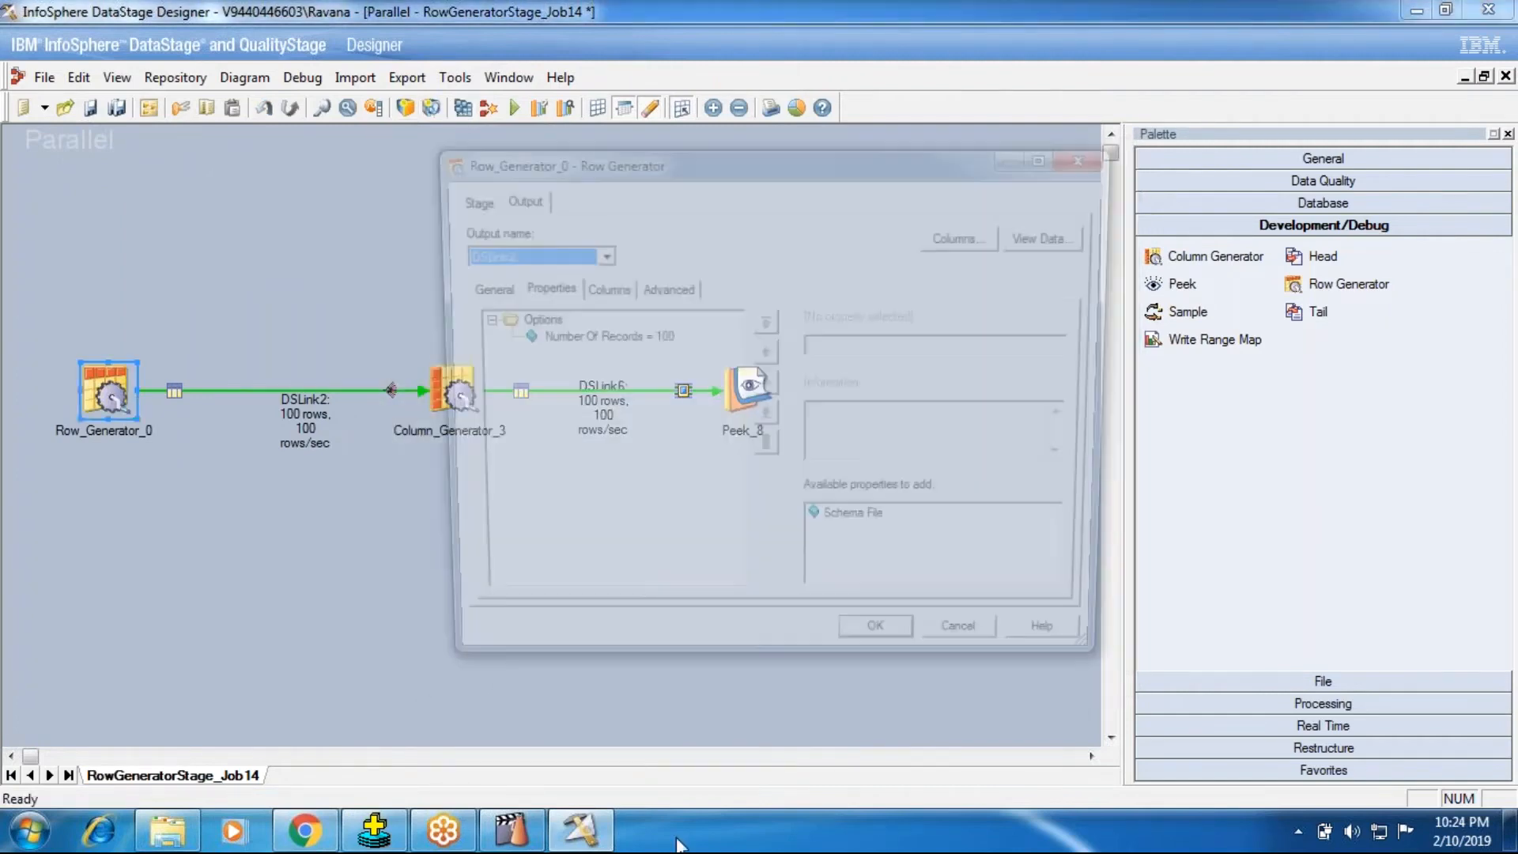
pyautogui.write('5')
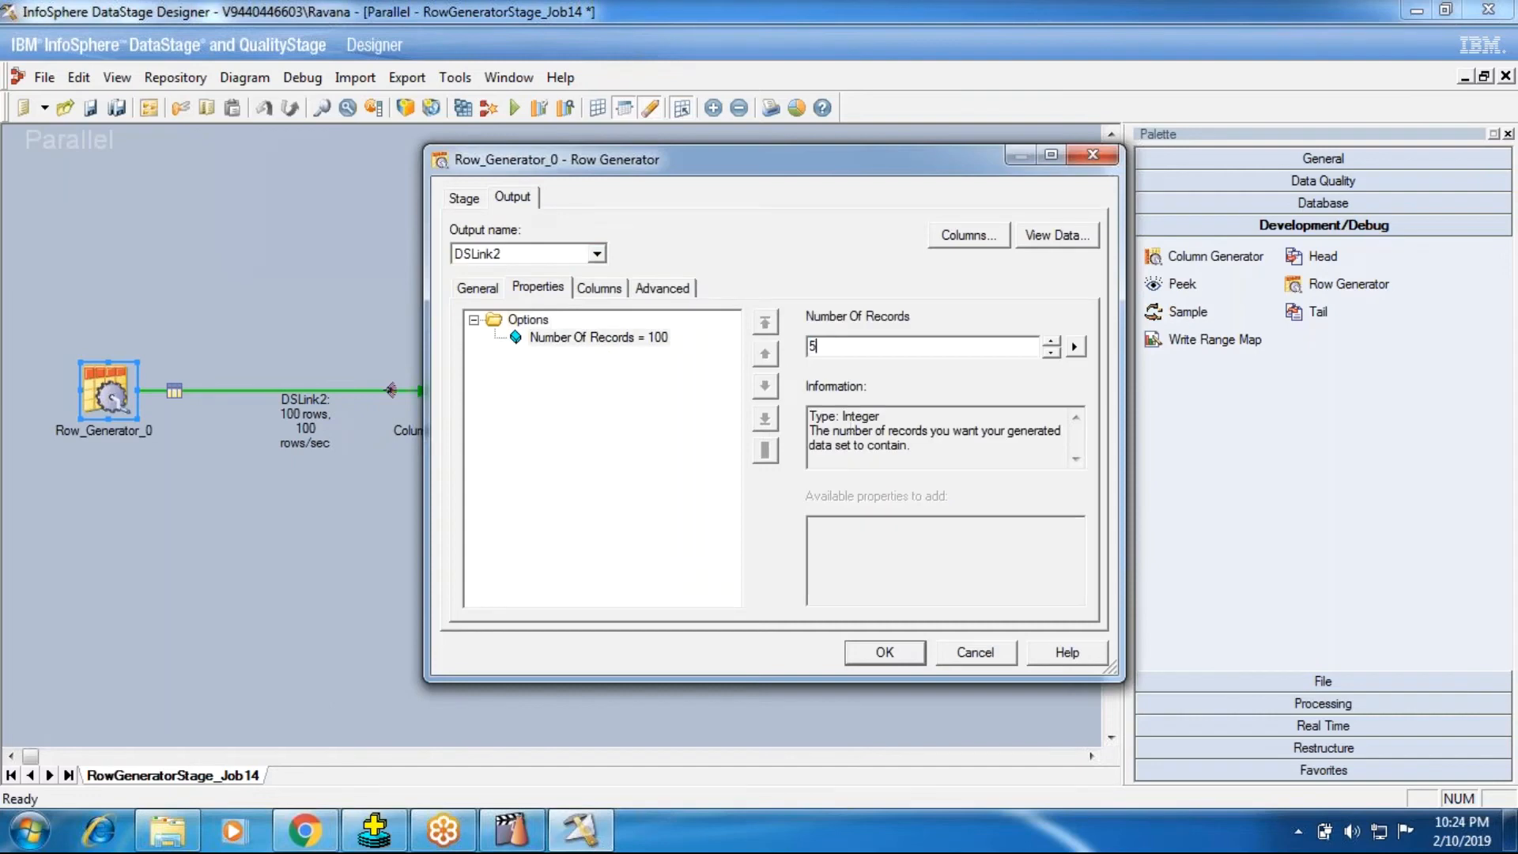
pyautogui.press('BackSpace')
pyautogui.write('10')
pyautogui.click(880, 651)
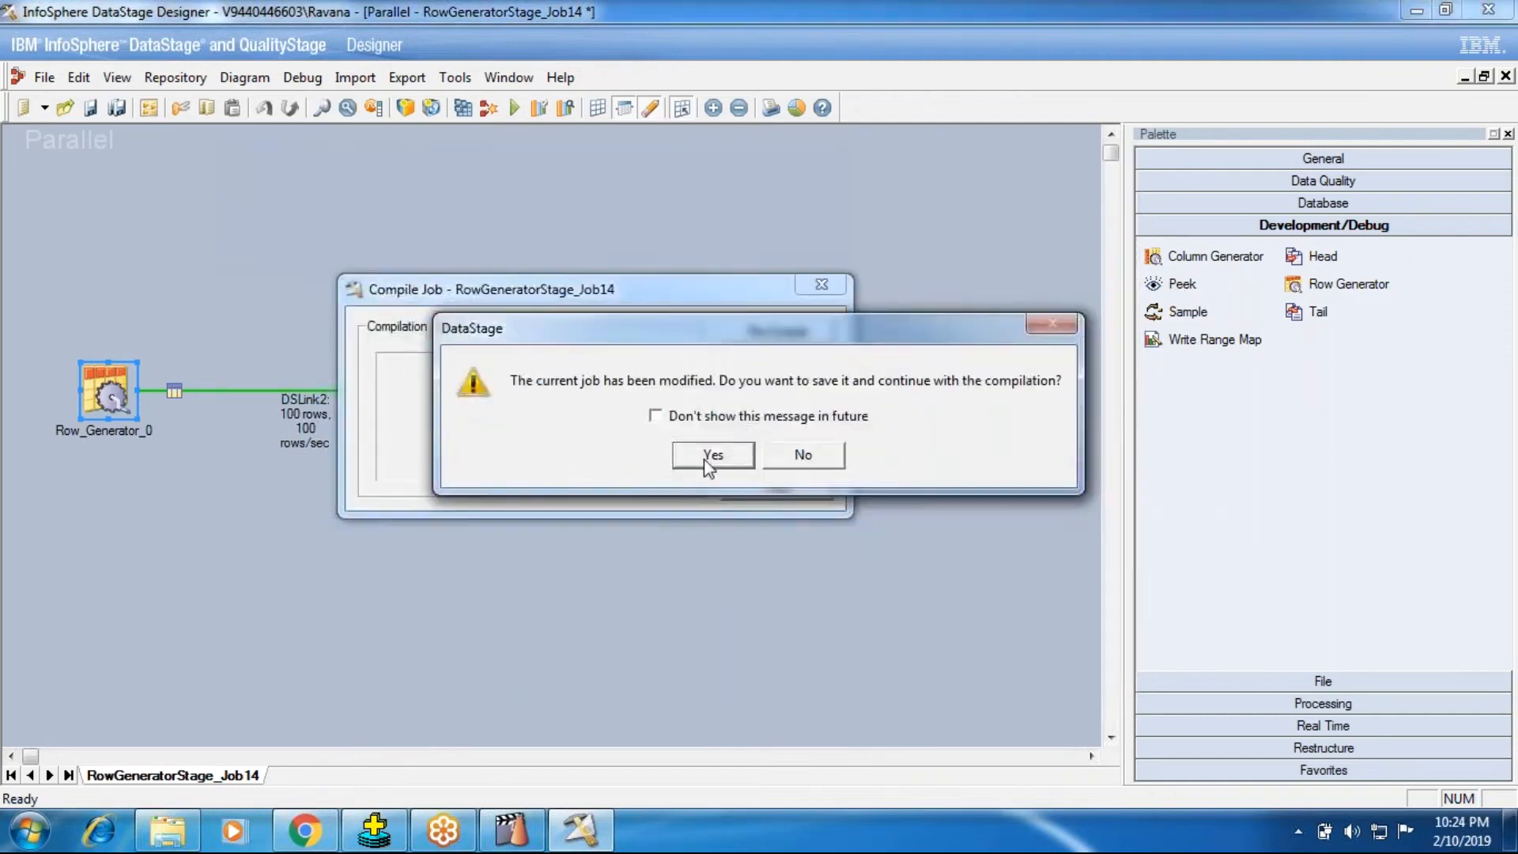
# Step: Save and compile RowGeneratorStage_Job14, and run it with the SingleNode.apt configuration file
pyautogui.click(712, 456)
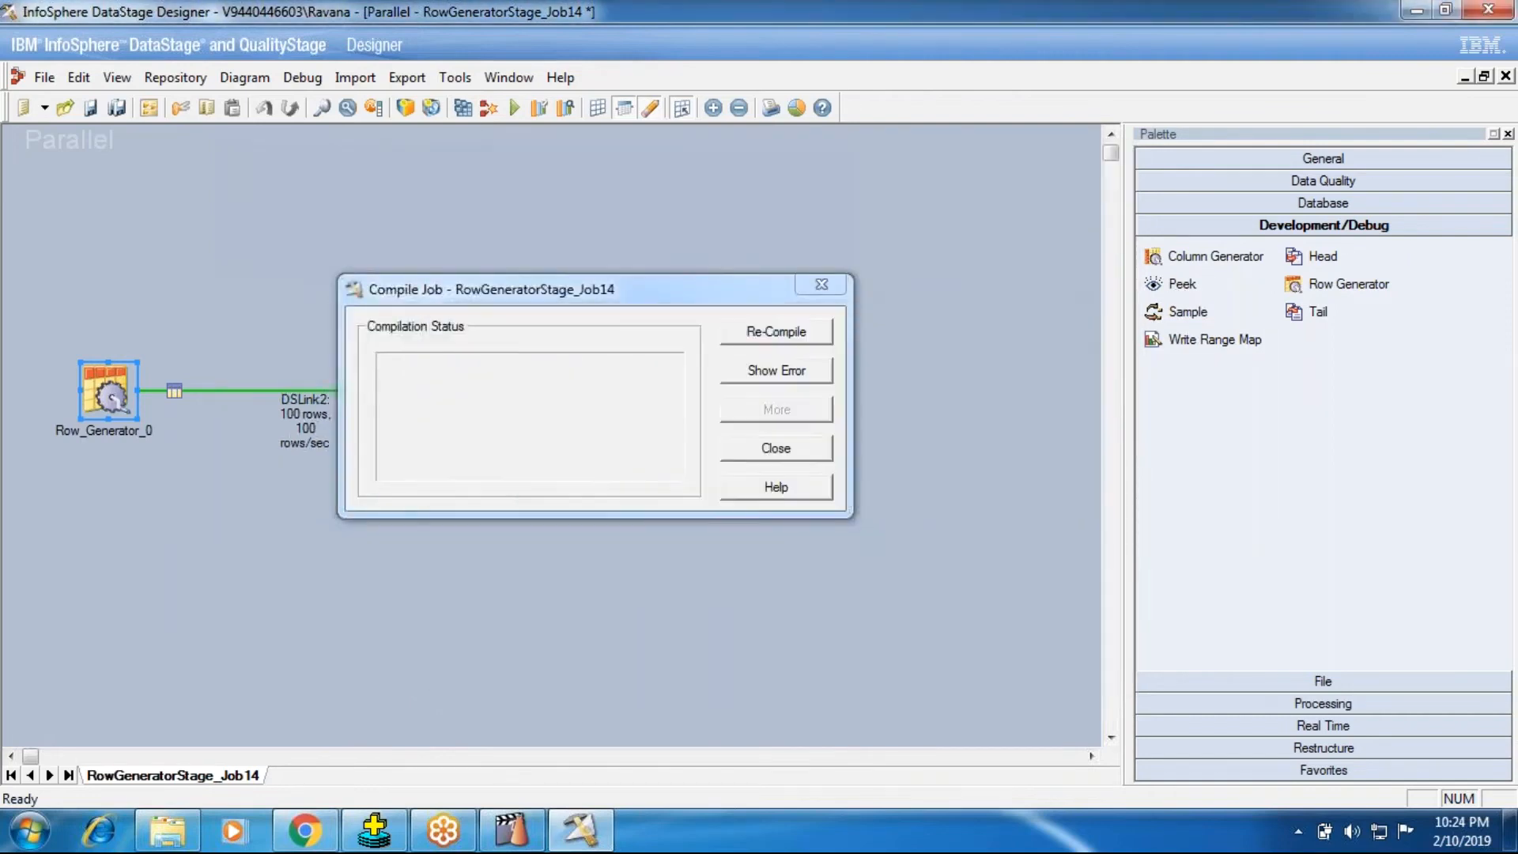
pyautogui.click(731, 451)
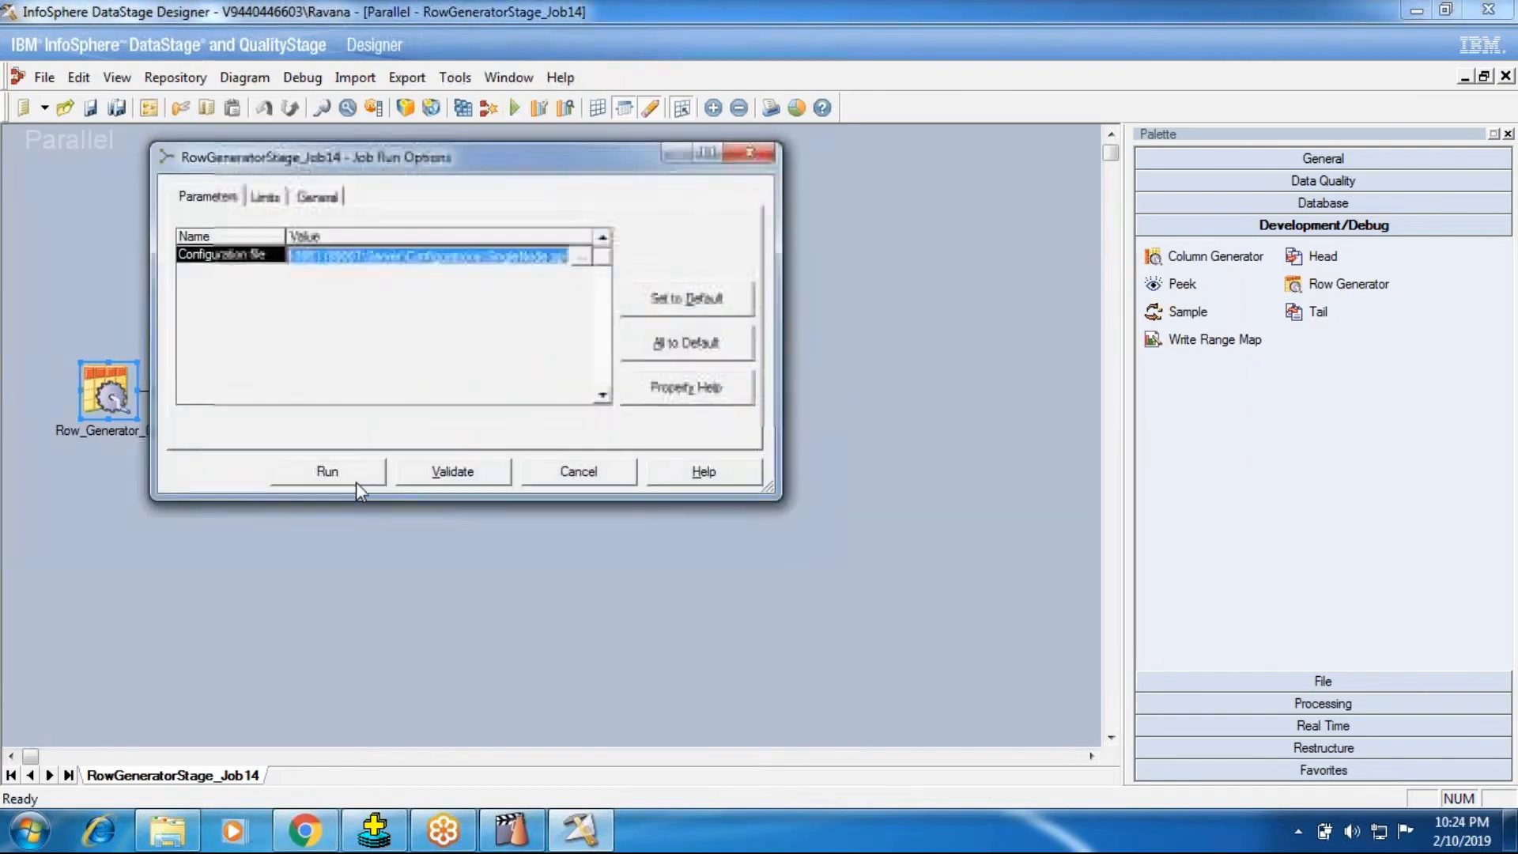
pyautogui.click(341, 473)
# Step: Switch to DataStage Director and examine the column values in the newest run's Peek_8 event
pyautogui.click(583, 832)
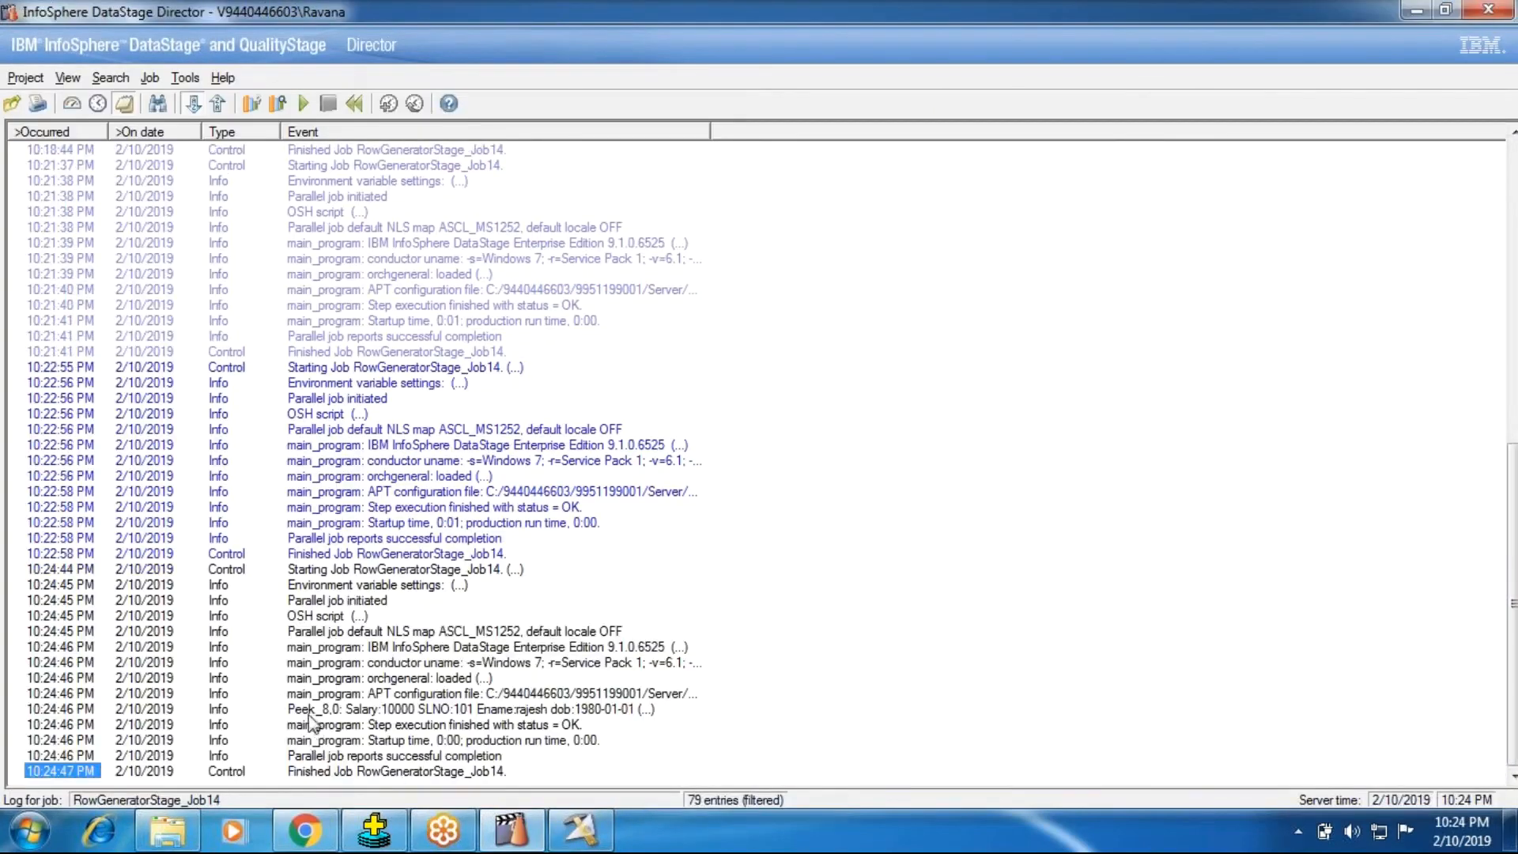
pyautogui.click(327, 709)
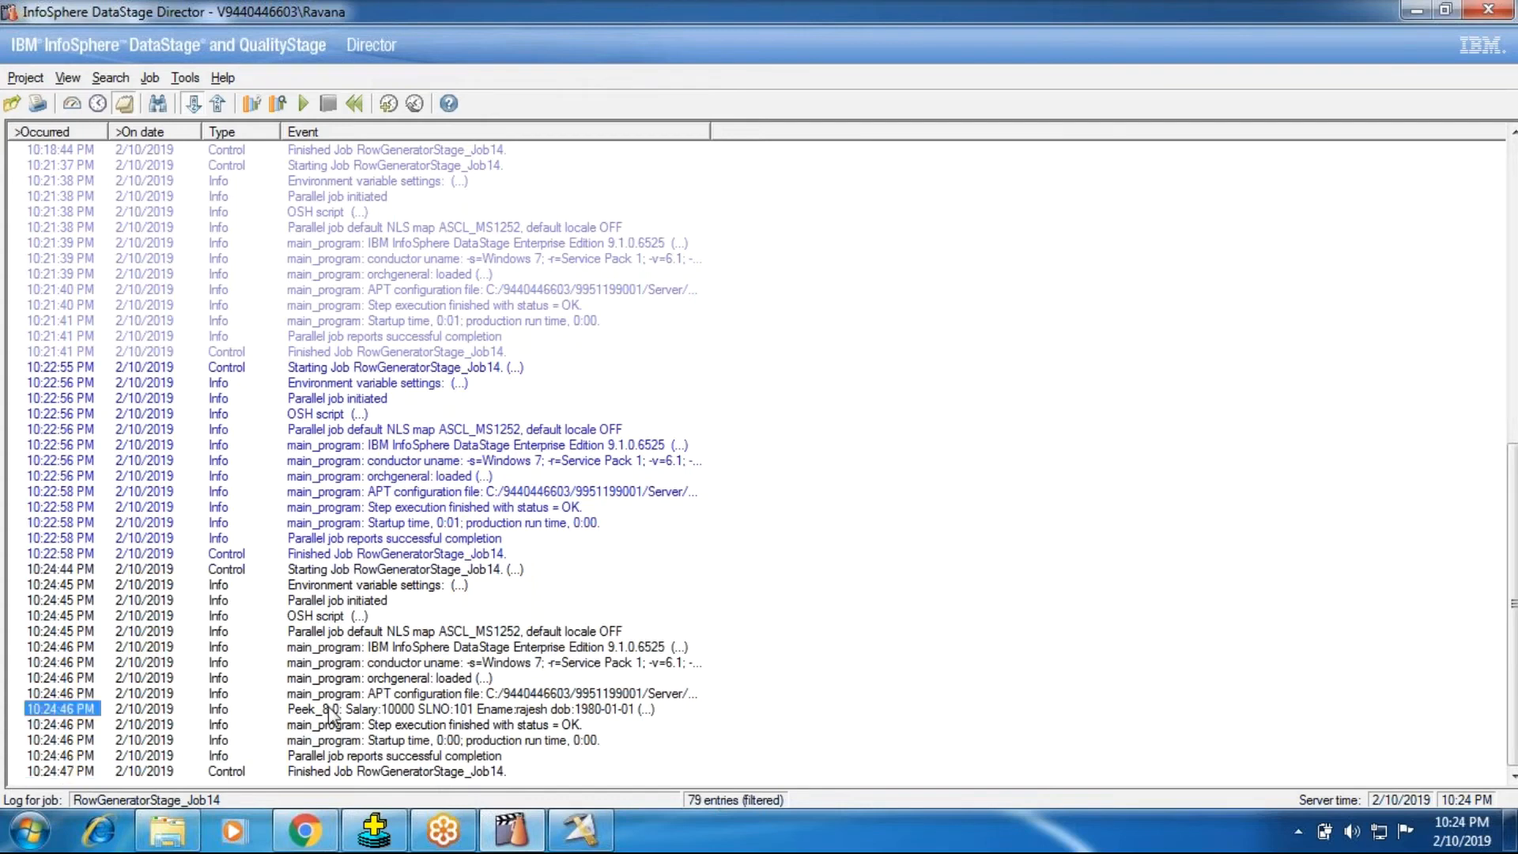
pyautogui.doubleClick(331, 709)
pyautogui.click(1034, 221)
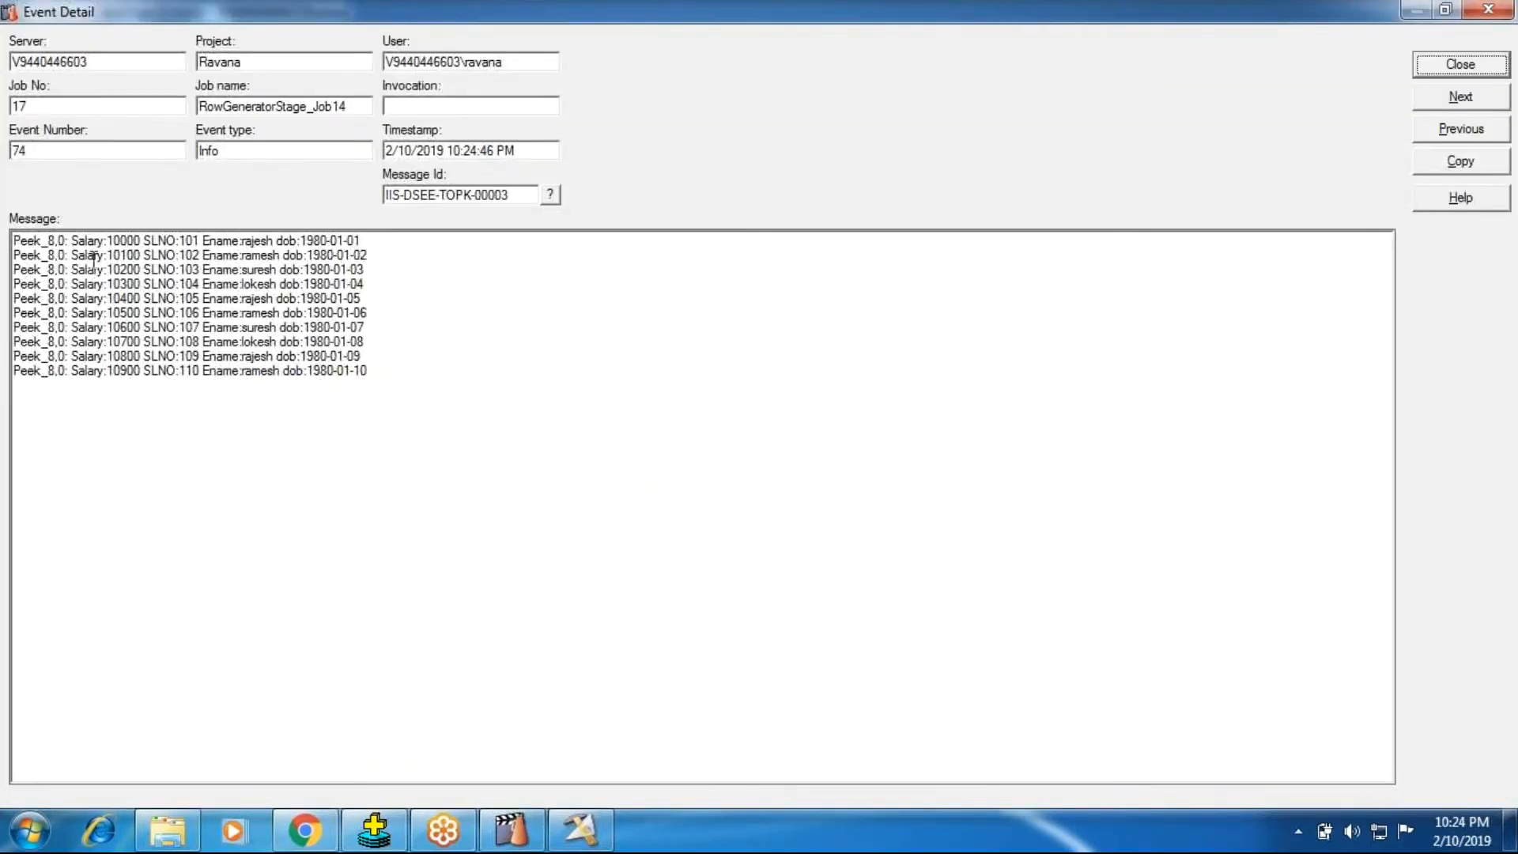
pyautogui.click(134, 247)
pyautogui.click(234, 255)
pyautogui.click(292, 253)
pyautogui.click(1424, 64)
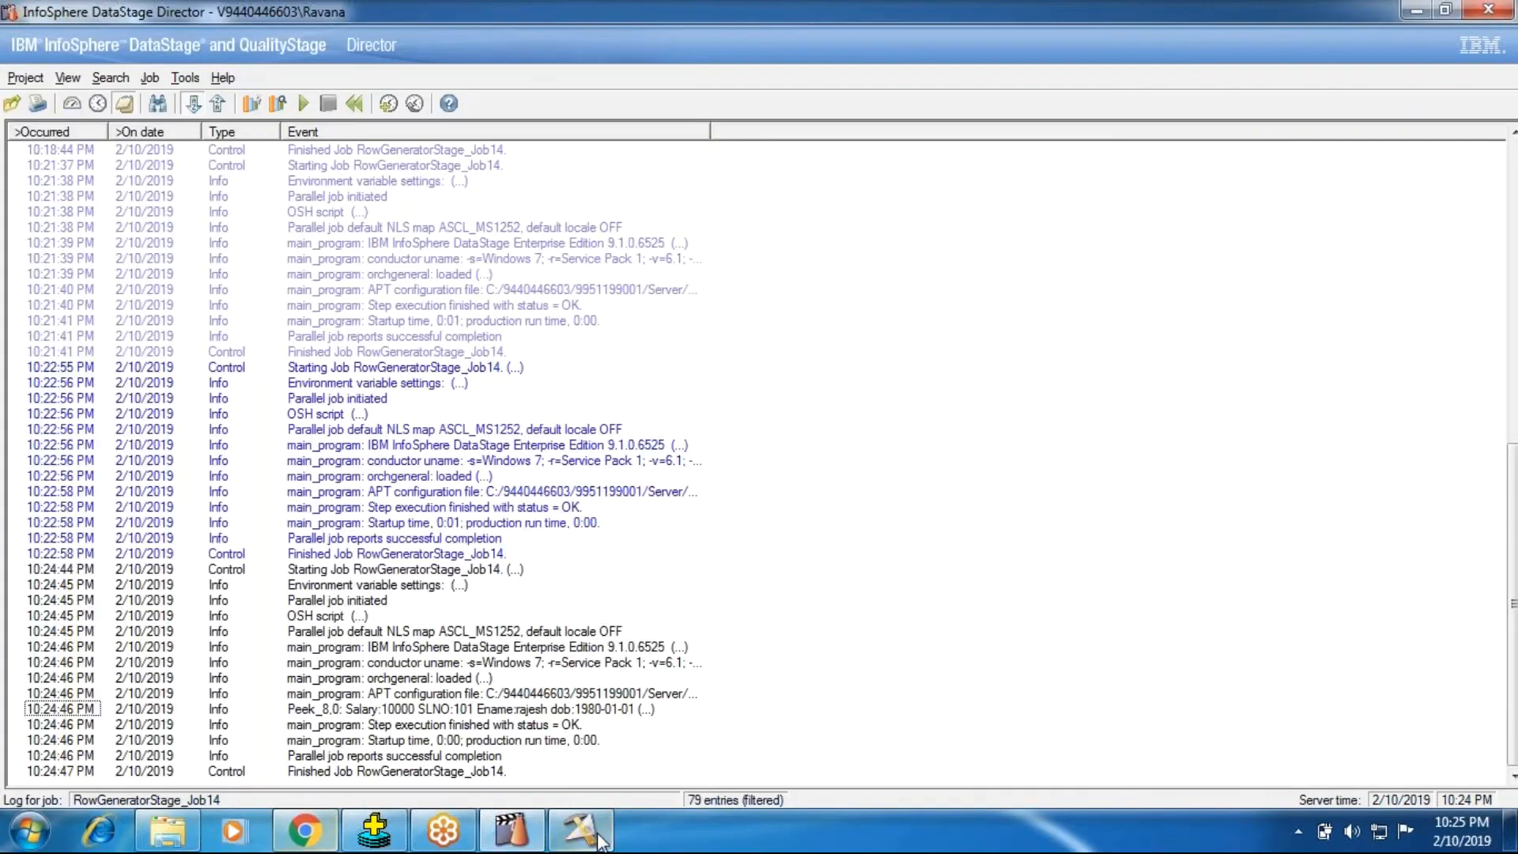
# Step: Return to DataStage Designer and set Peek_8's Peek All Input Columns to False with dob as the Input Column to Peek
pyautogui.click(599, 840)
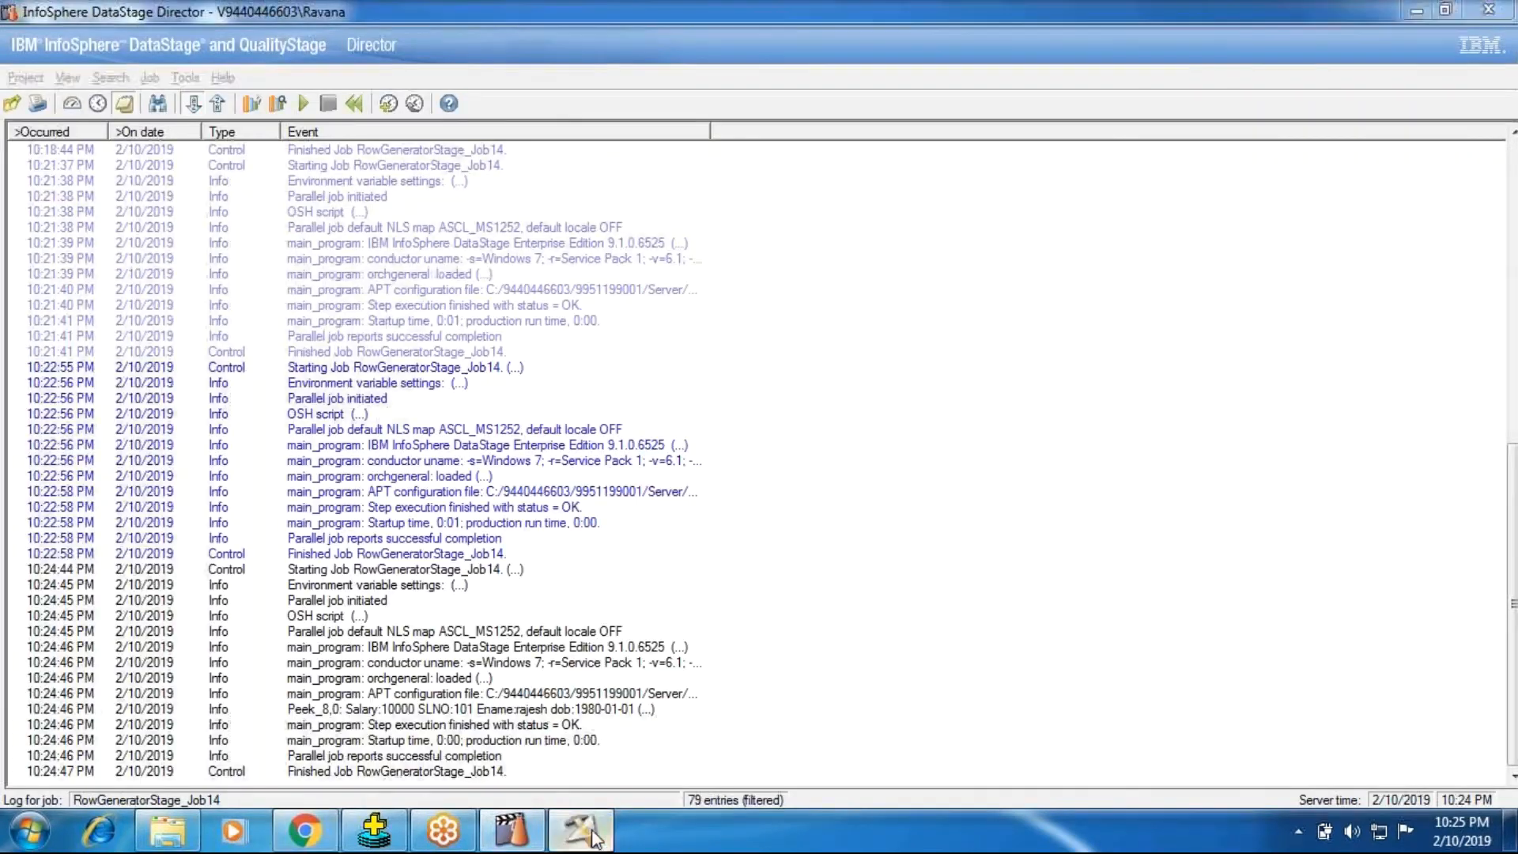
pyautogui.doubleClick(741, 395)
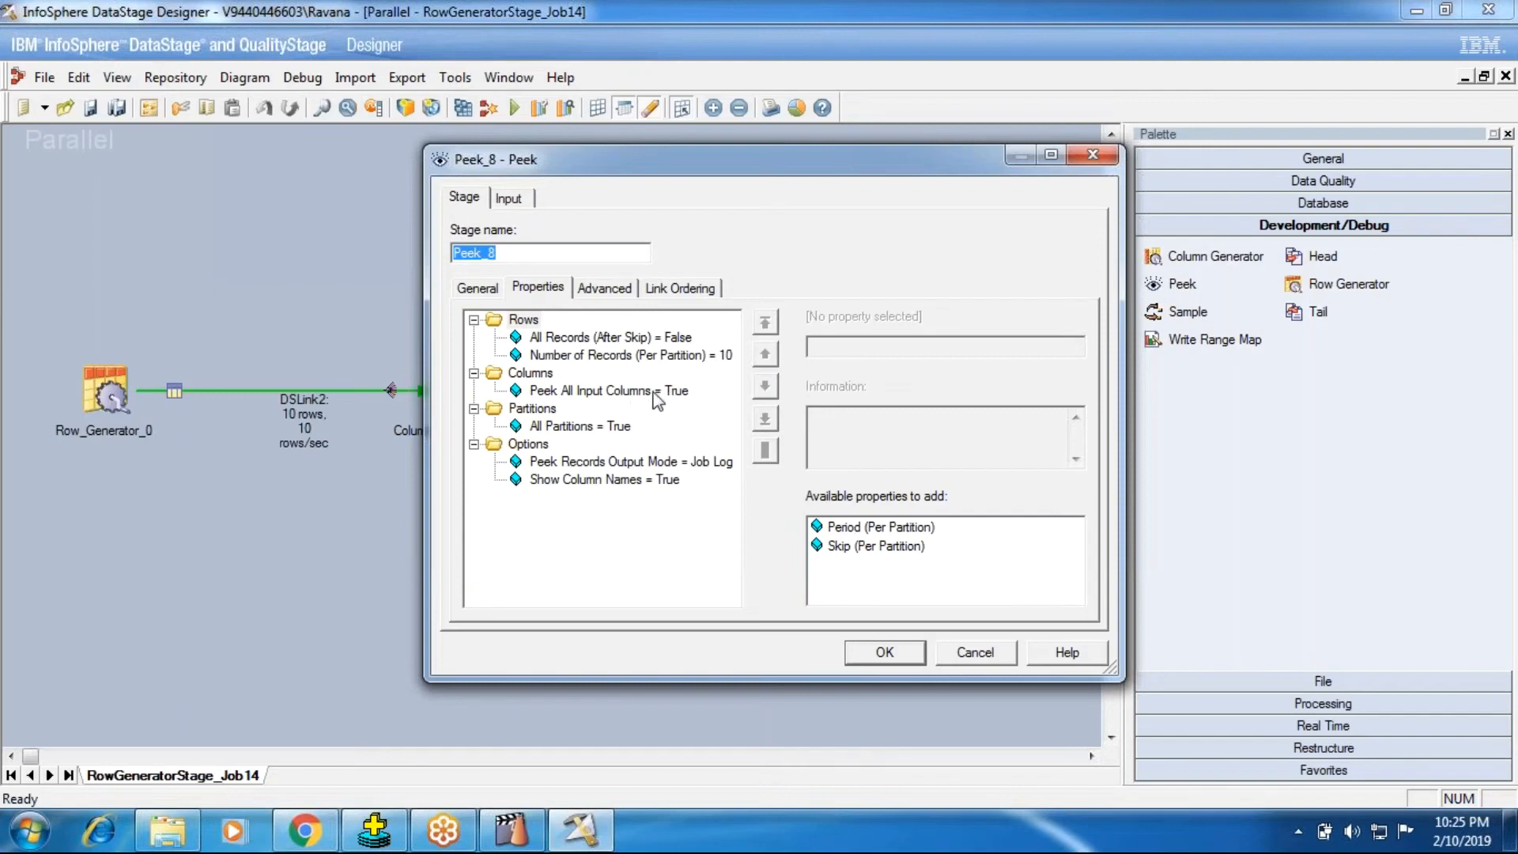
pyautogui.click(656, 391)
pyautogui.click(877, 348)
pyautogui.click(878, 382)
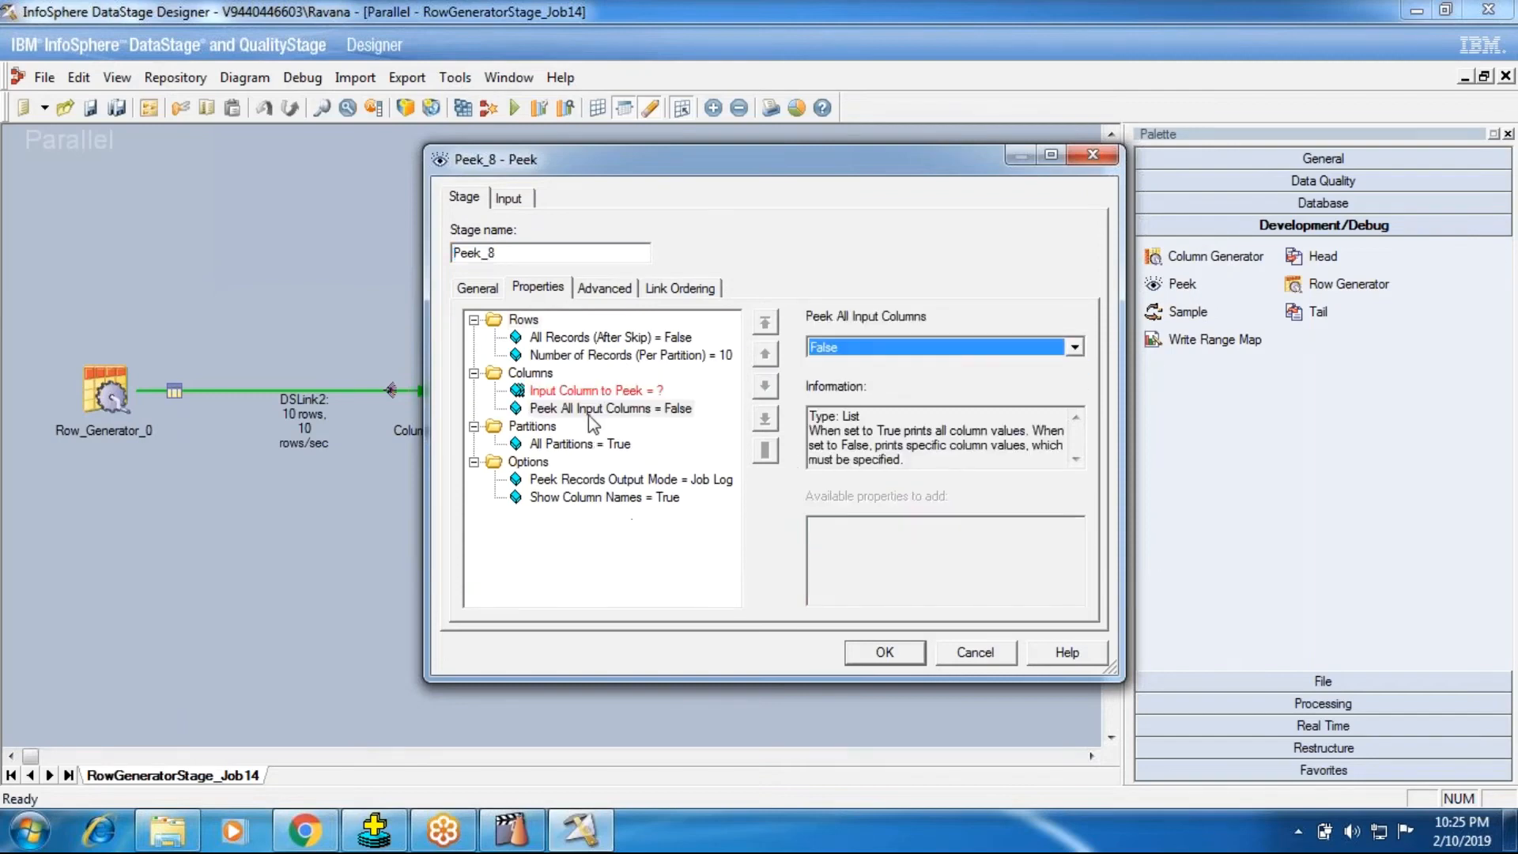
pyautogui.click(589, 390)
pyautogui.click(1074, 347)
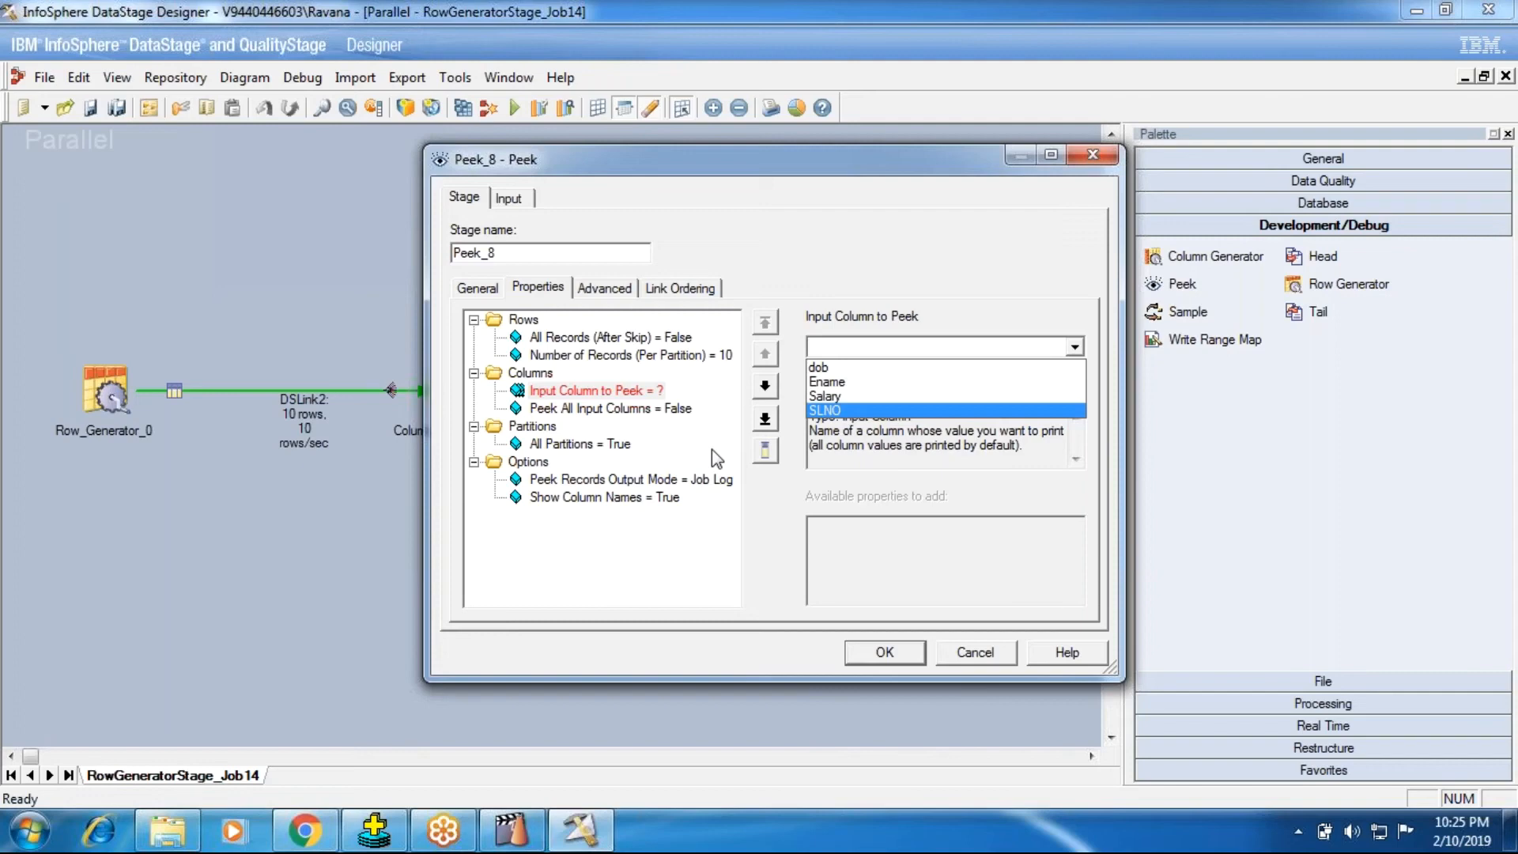
pyautogui.click(853, 367)
pyautogui.click(884, 652)
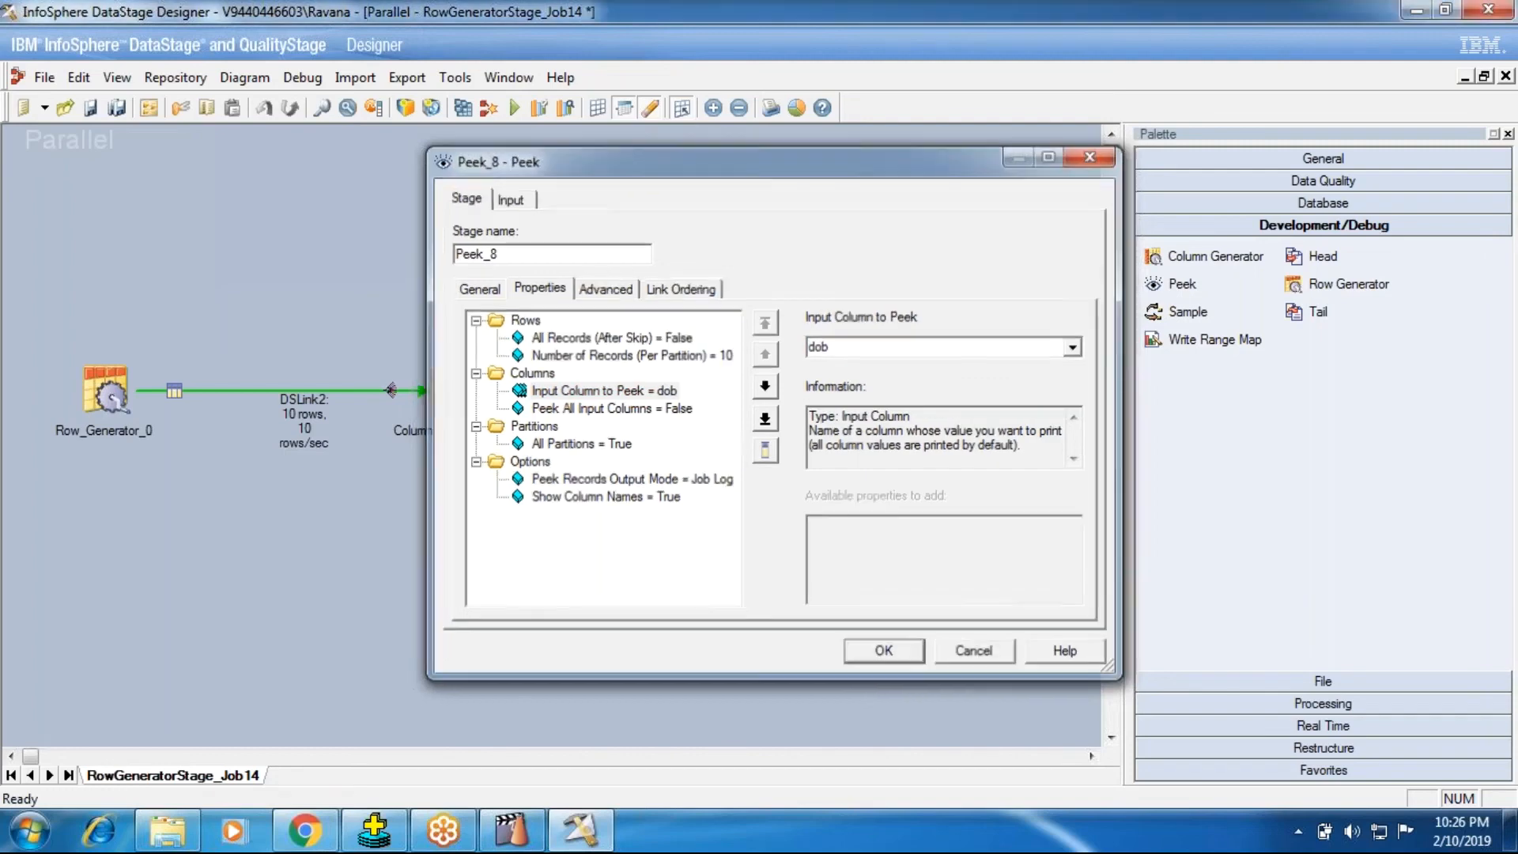
# Step: Save and recompile RowGeneratorStage_Job14 with the single-column Peek setting, and run it
pyautogui.click(466, 106)
pyautogui.click(718, 451)
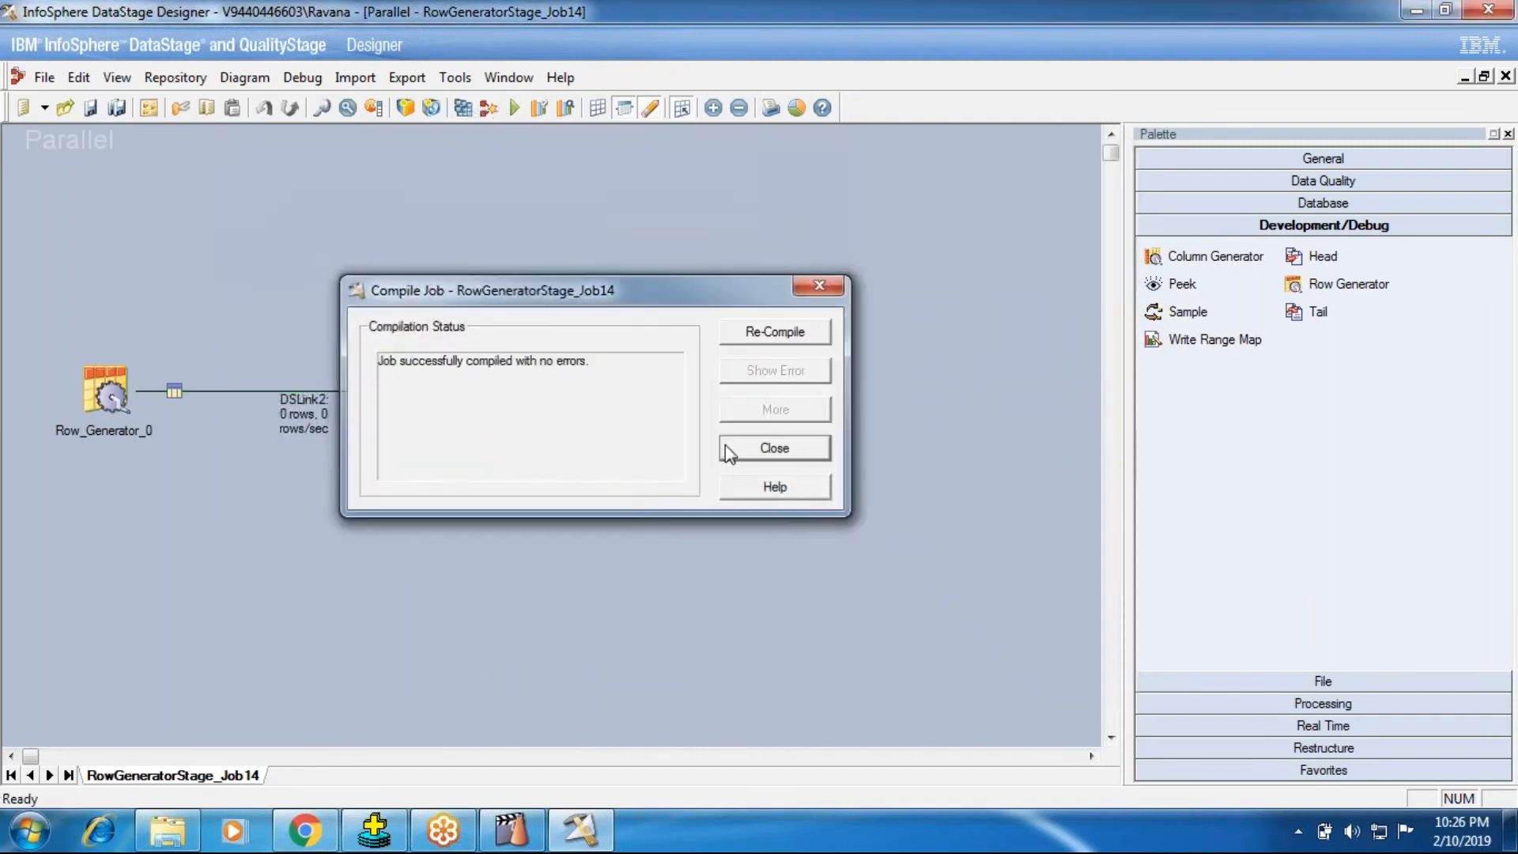
pyautogui.click(726, 451)
pyautogui.click(514, 107)
pyautogui.click(332, 467)
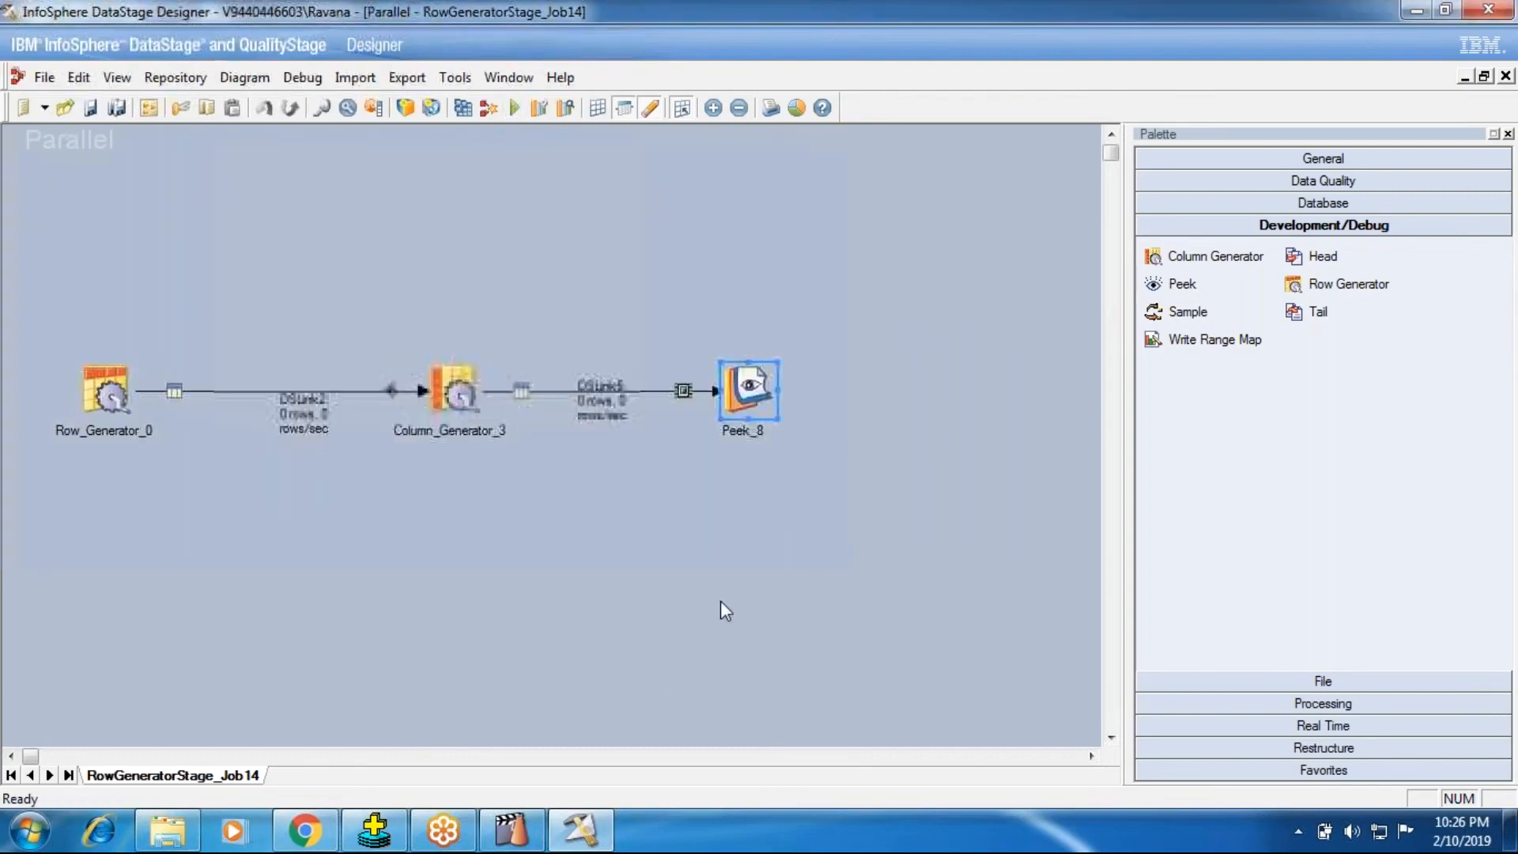
# Step: Switch to DataStage Director and check which columns the newest run's Peek event prints
pyautogui.click(512, 711)
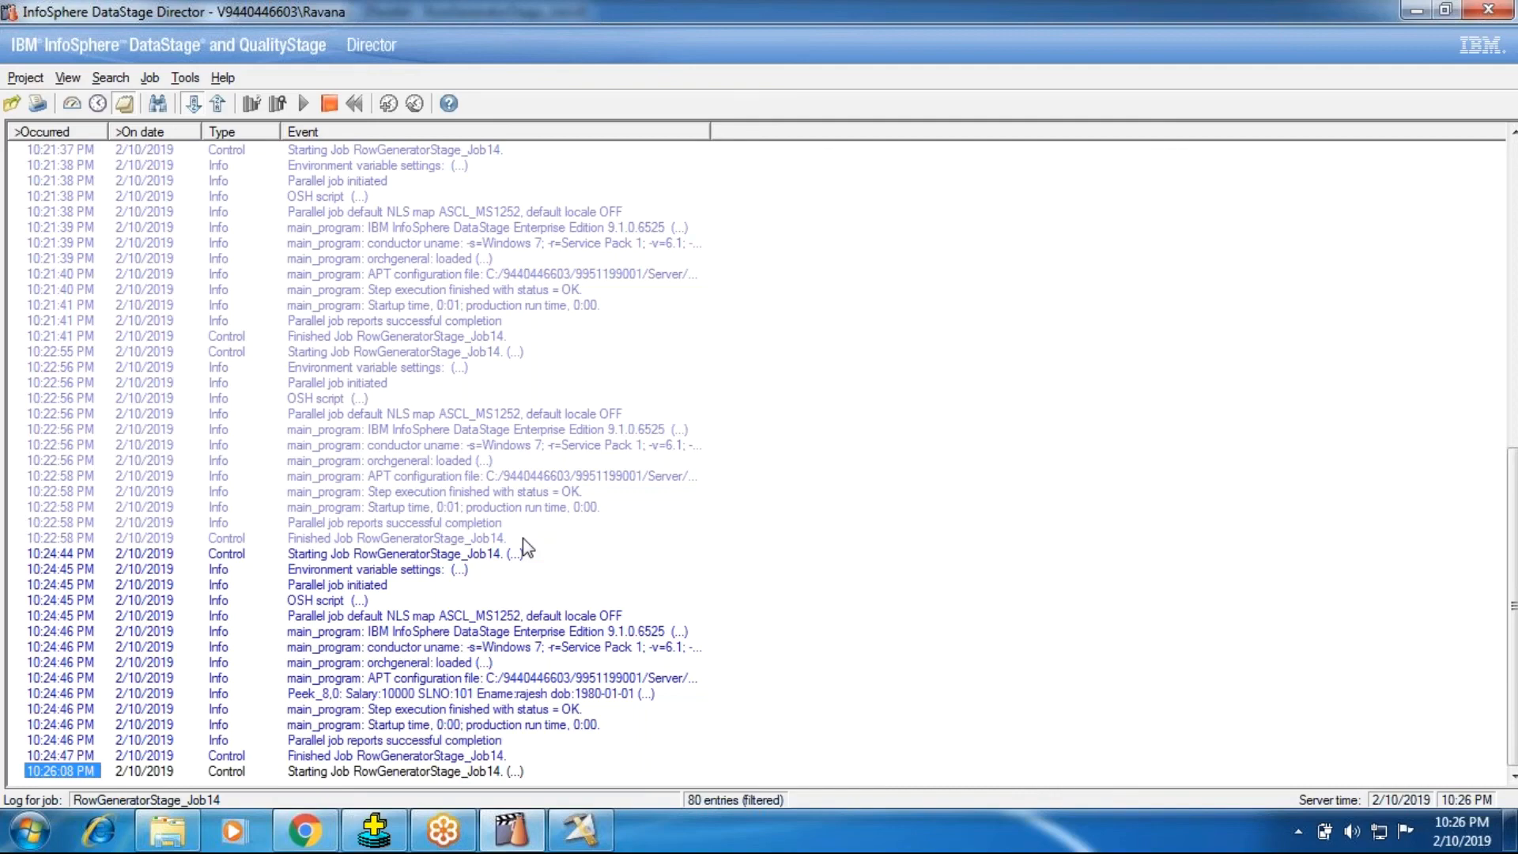
pyautogui.doubleClick(383, 492)
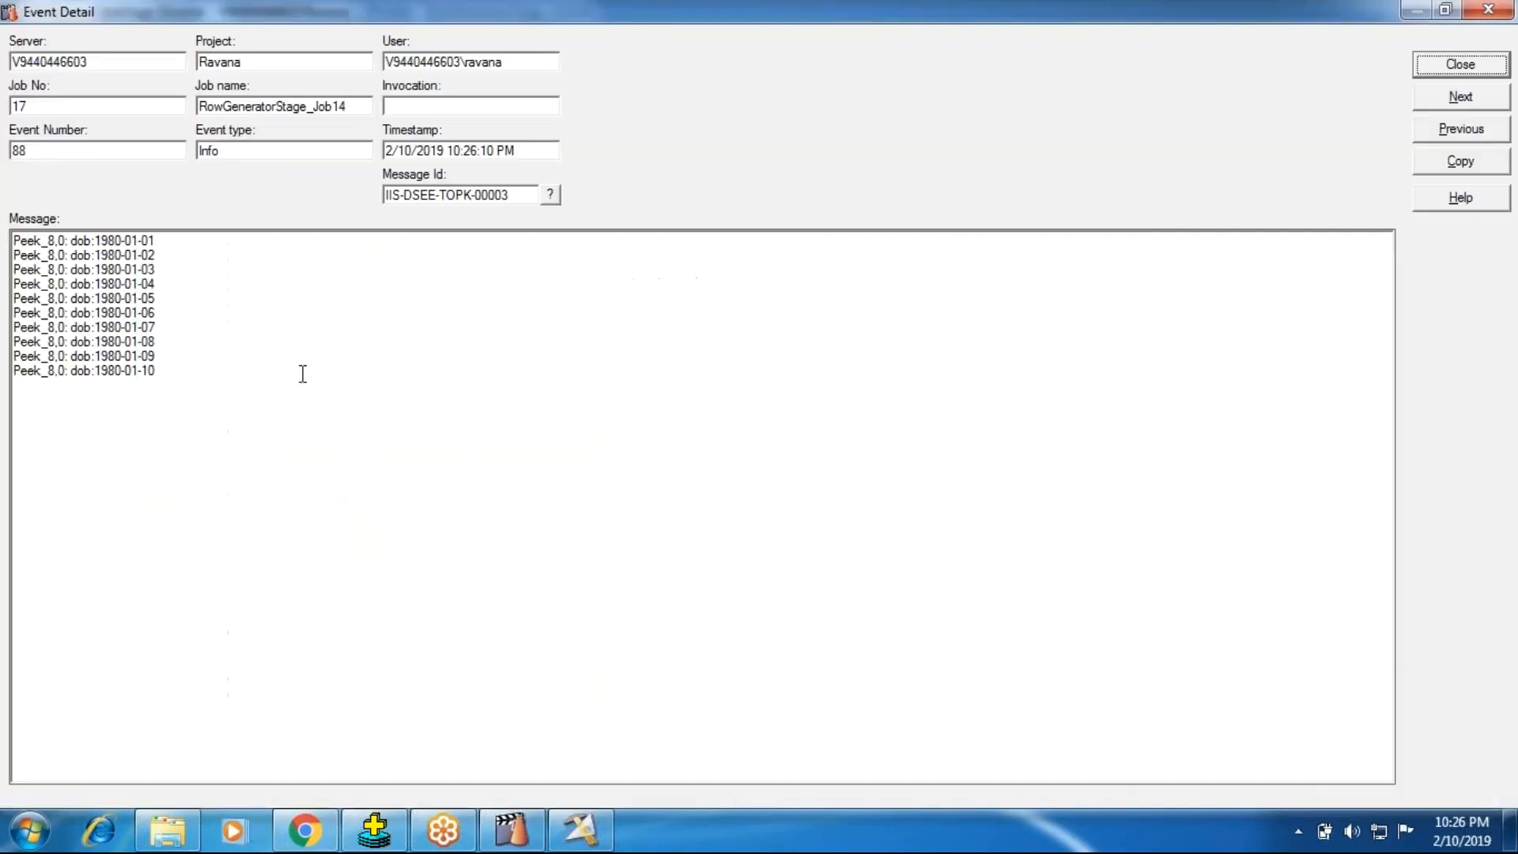
pyautogui.click(1501, 67)
# Step: Return to DataStage Designer and set Peek_8's Peek All Input Columns to True
pyautogui.click(378, 830)
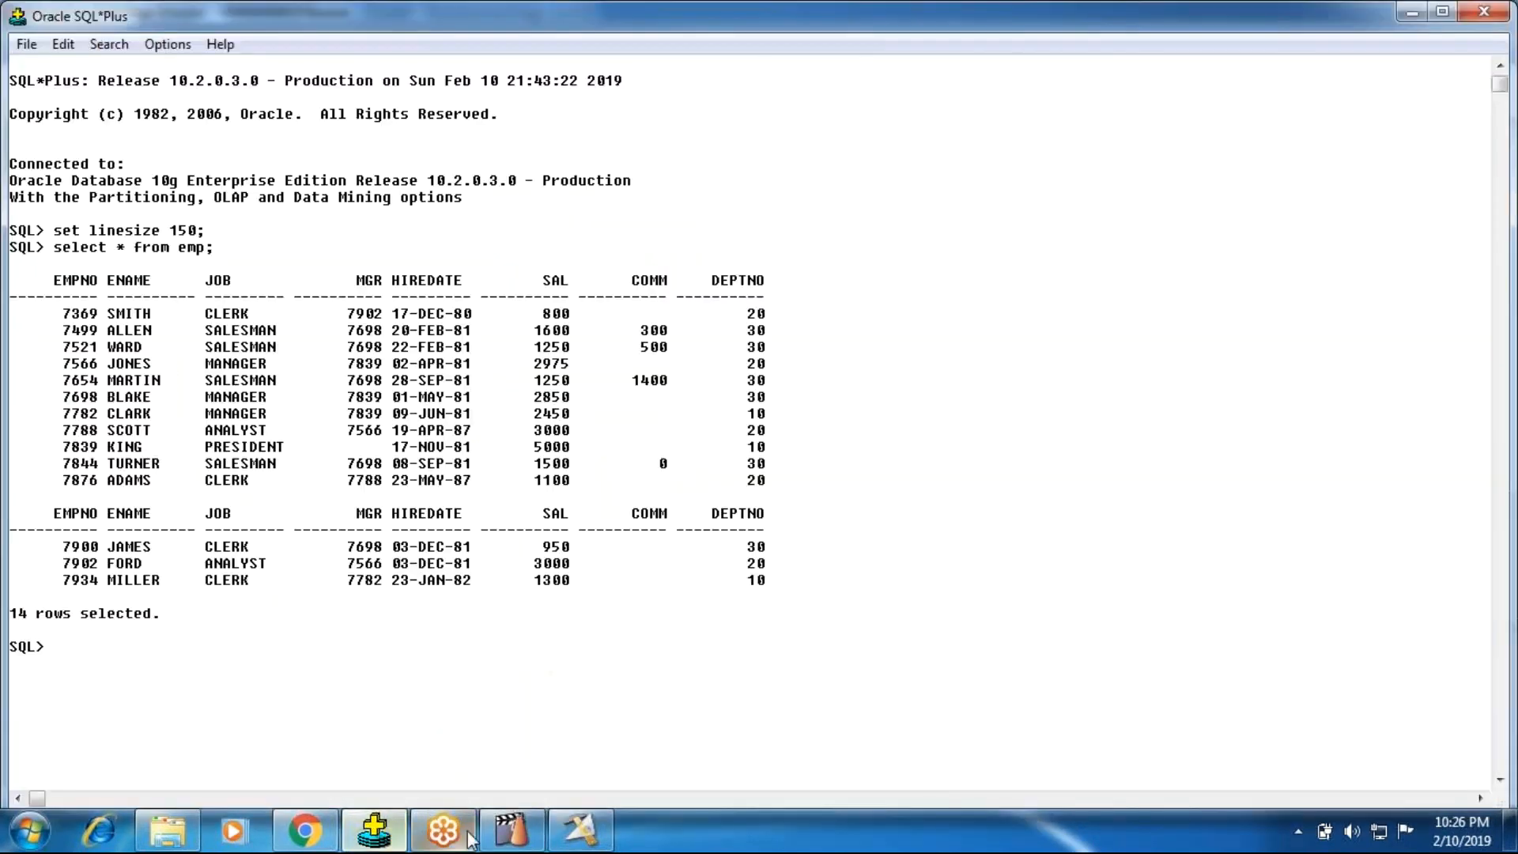
pyautogui.click(580, 830)
pyautogui.doubleClick(757, 378)
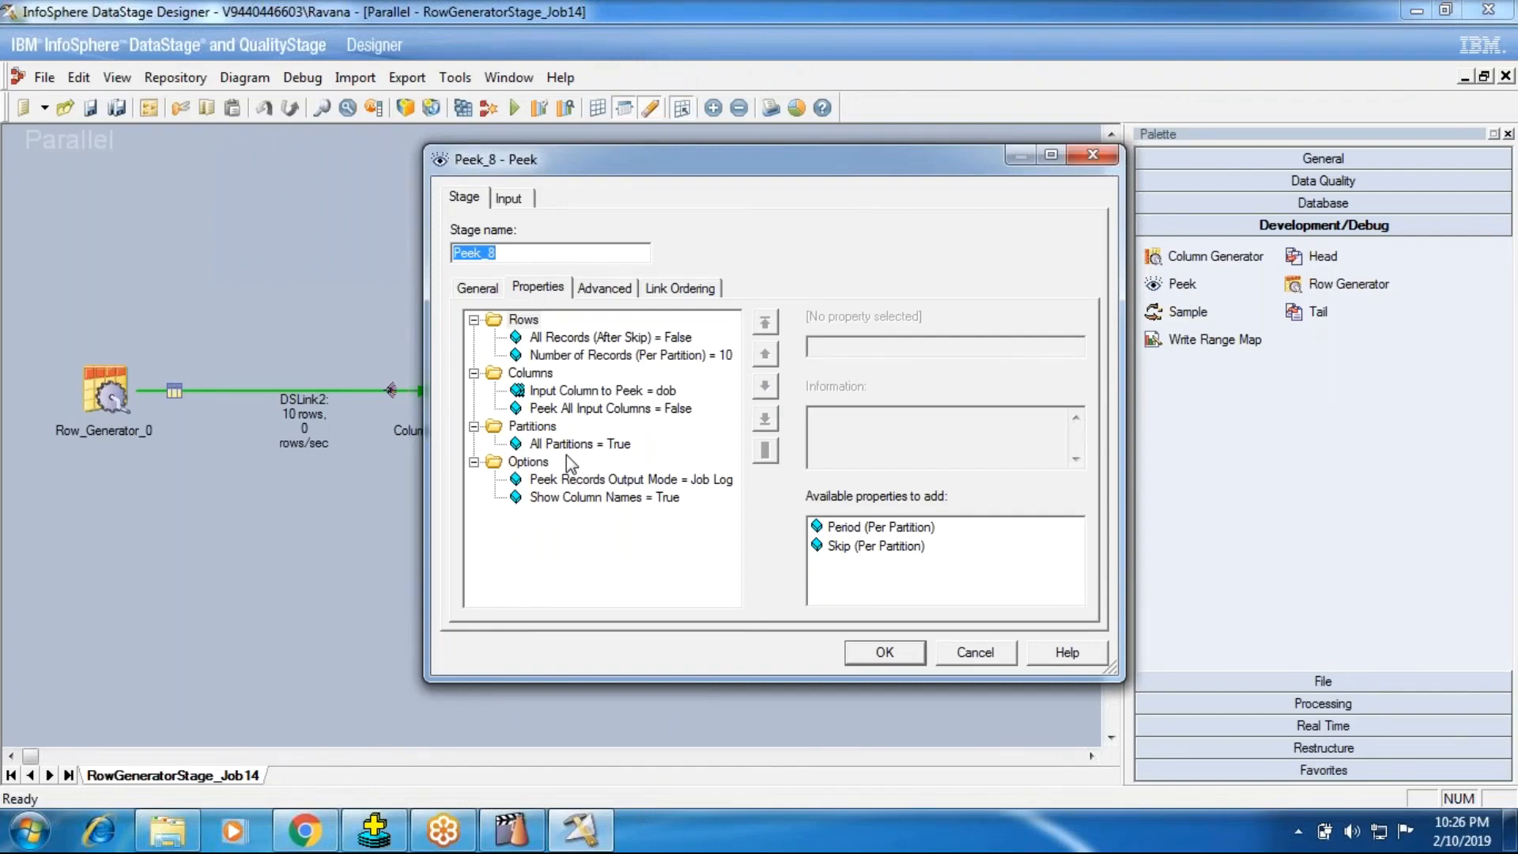
pyautogui.click(601, 408)
pyautogui.click(842, 346)
pyautogui.click(836, 382)
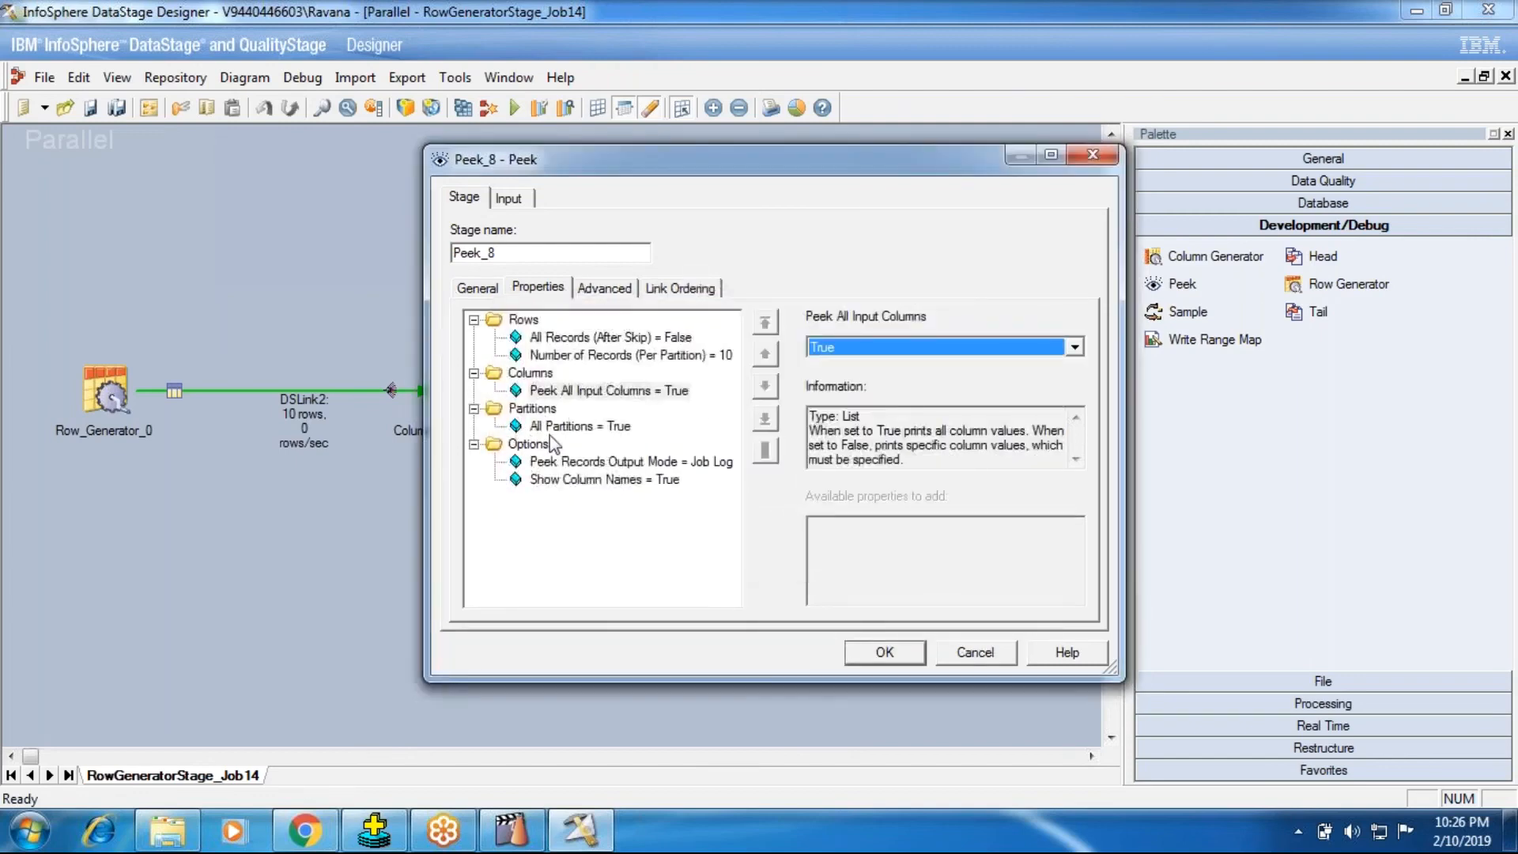
pyautogui.click(828, 344)
pyautogui.click(631, 564)
# Step: Set Peek_8's Peek Records Output Mode to Output
pyautogui.click(556, 465)
pyautogui.click(951, 353)
pyautogui.click(902, 373)
pyautogui.click(873, 658)
# Step: Draw an output link downward from Peek_8 and attach a new Data Set stage to its end
pyautogui.moveTo(747, 389); pyautogui.dragTo(745, 534)
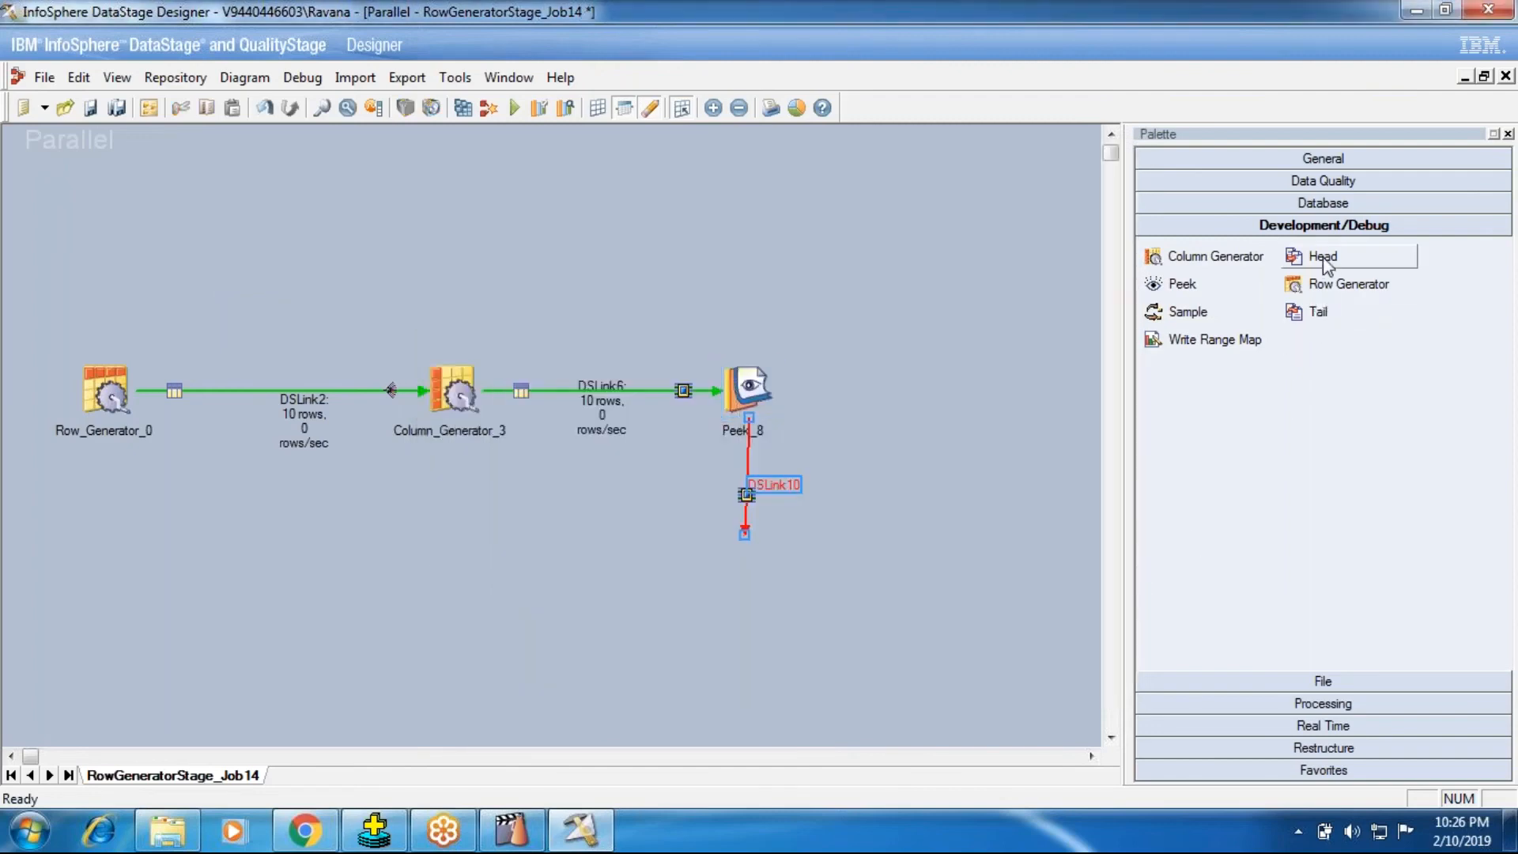
pyautogui.click(1281, 682)
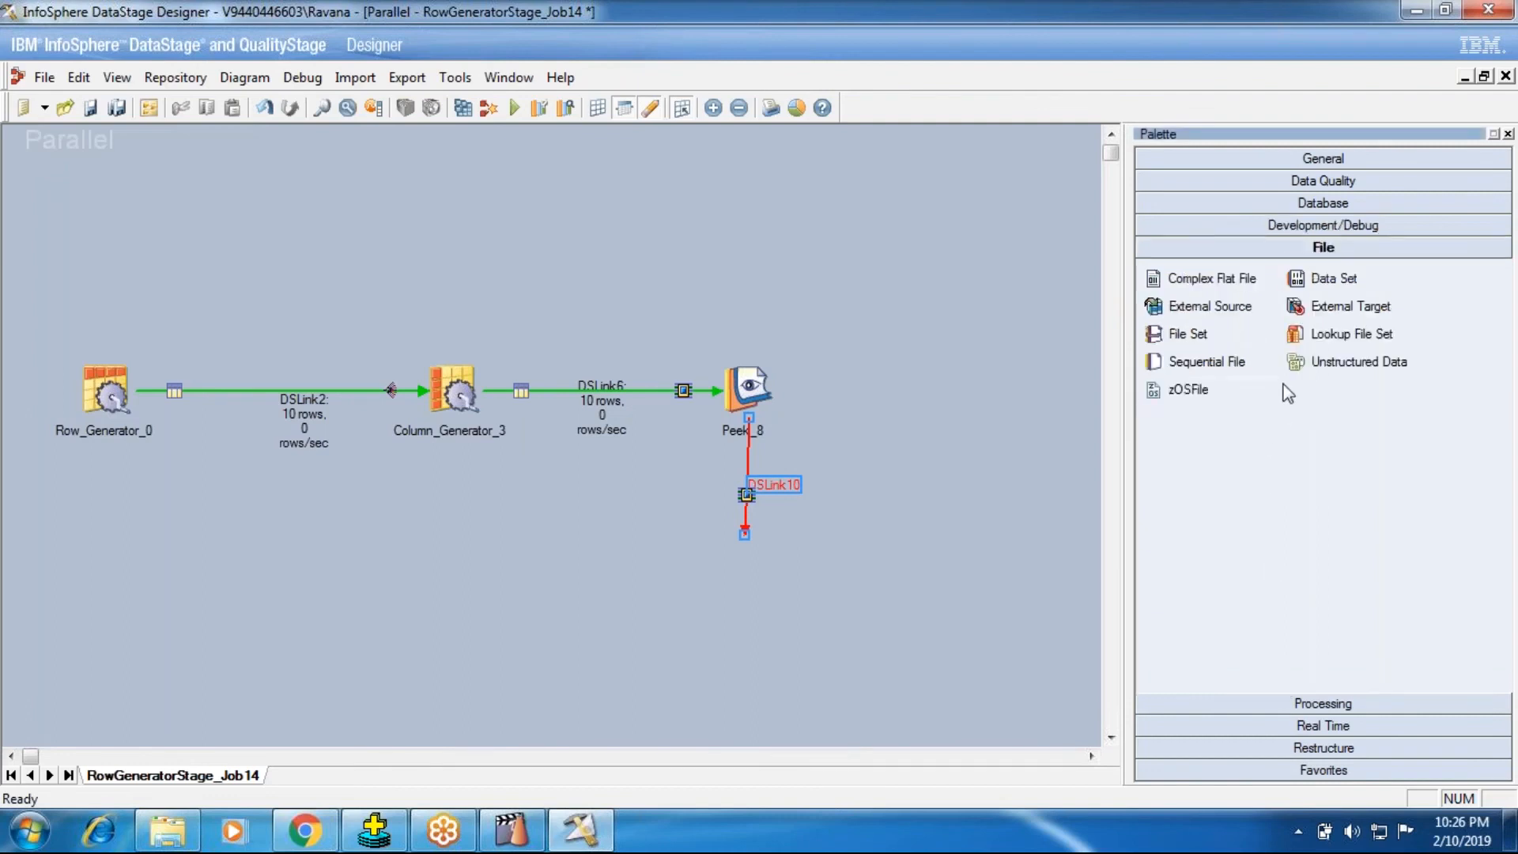
pyautogui.click(1337, 279)
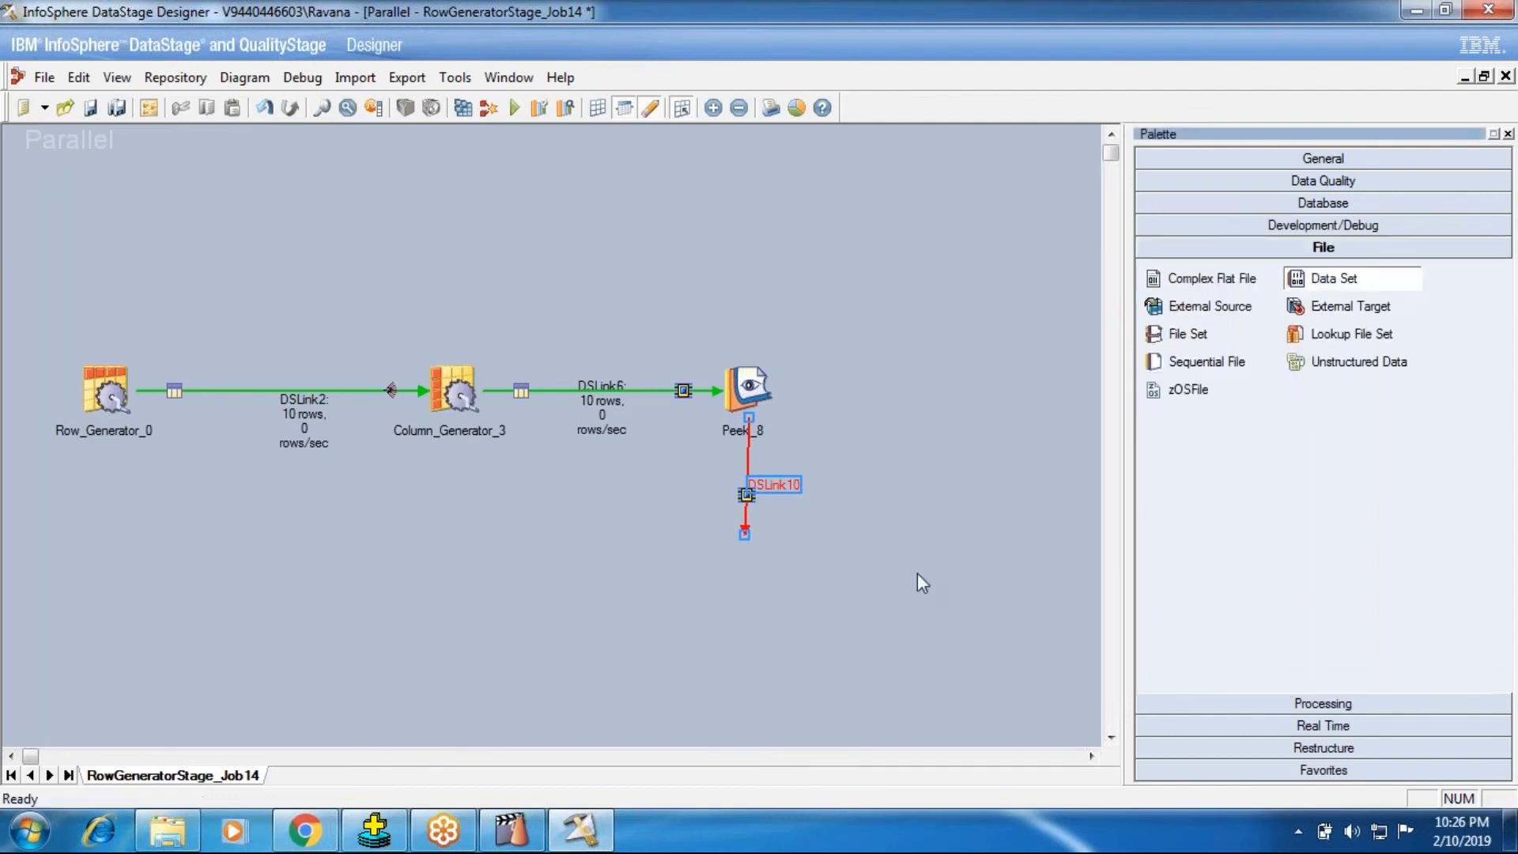
pyautogui.click(749, 550)
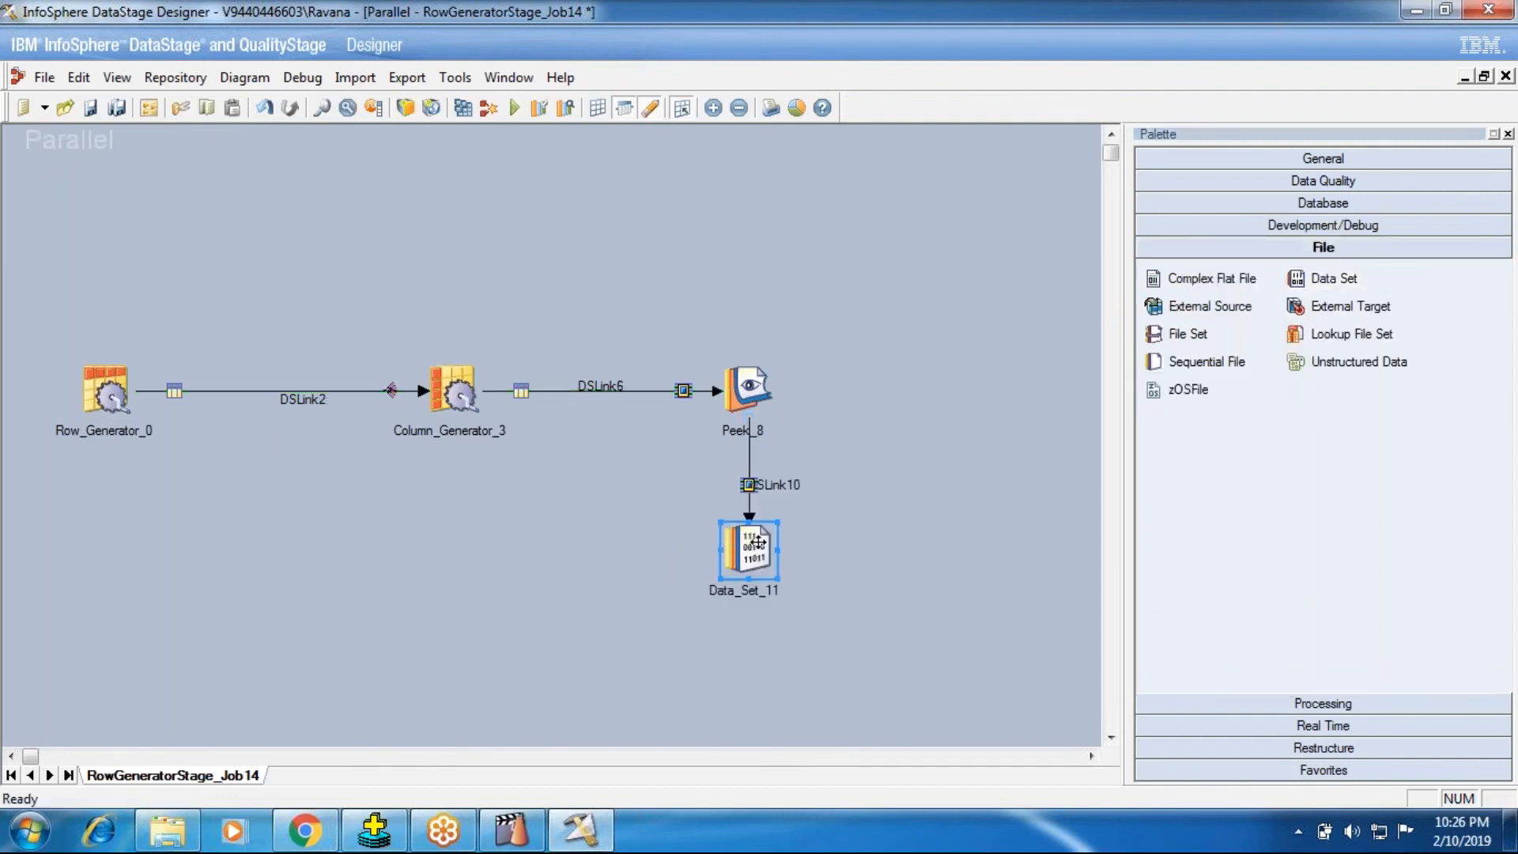
pyautogui.hotkey('ctrl', 's')
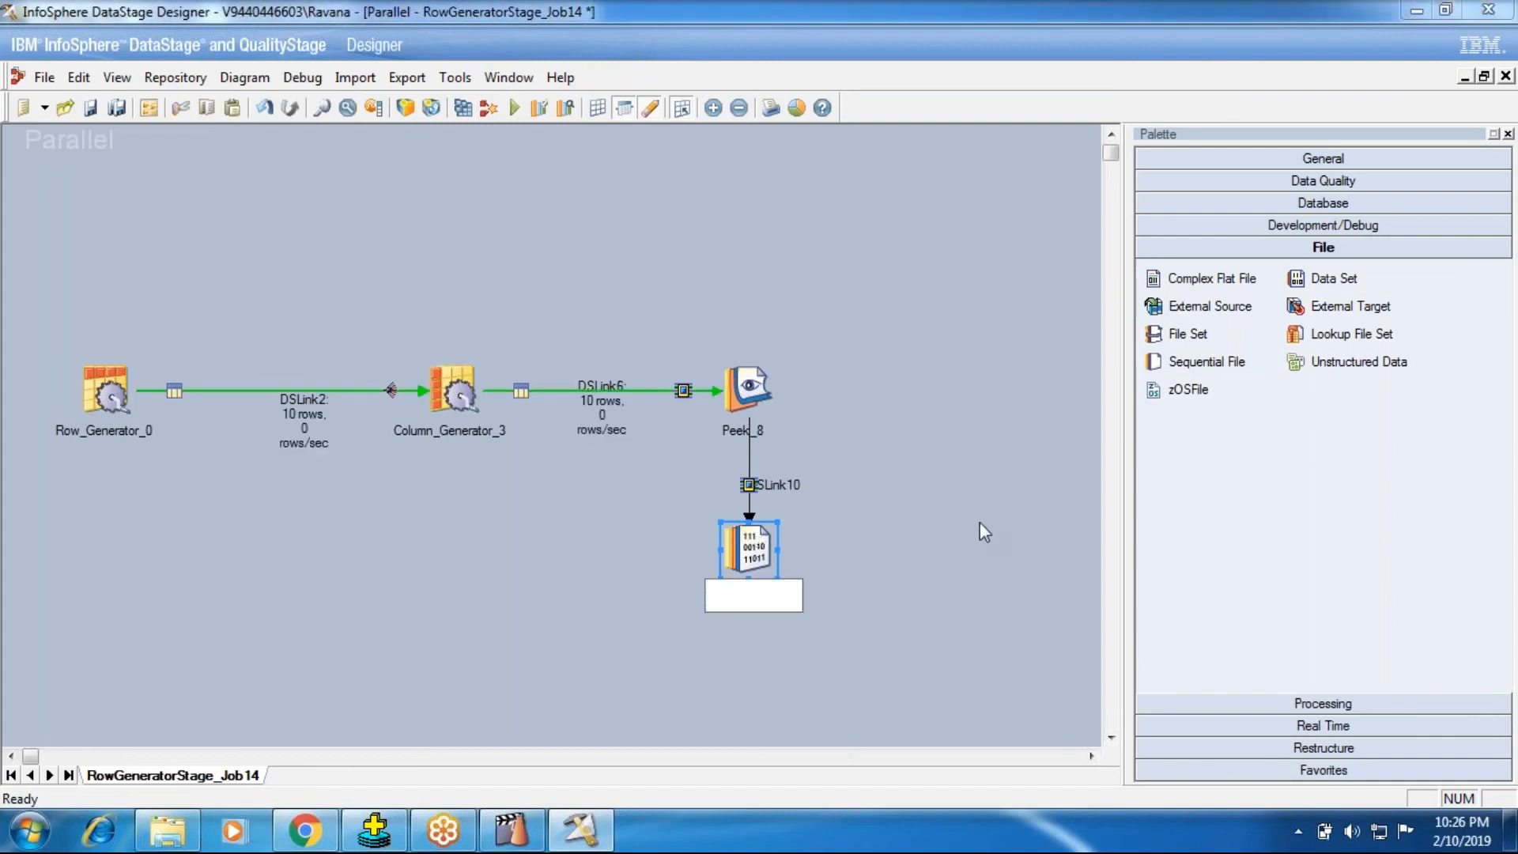
pyautogui.click(980, 522)
pyautogui.click(957, 464)
# Step: Delete the Data Set stage below Peek_8 including its link, and set Peek_8's Peek Records Output Mode to Job Log
pyautogui.rightClick(761, 546)
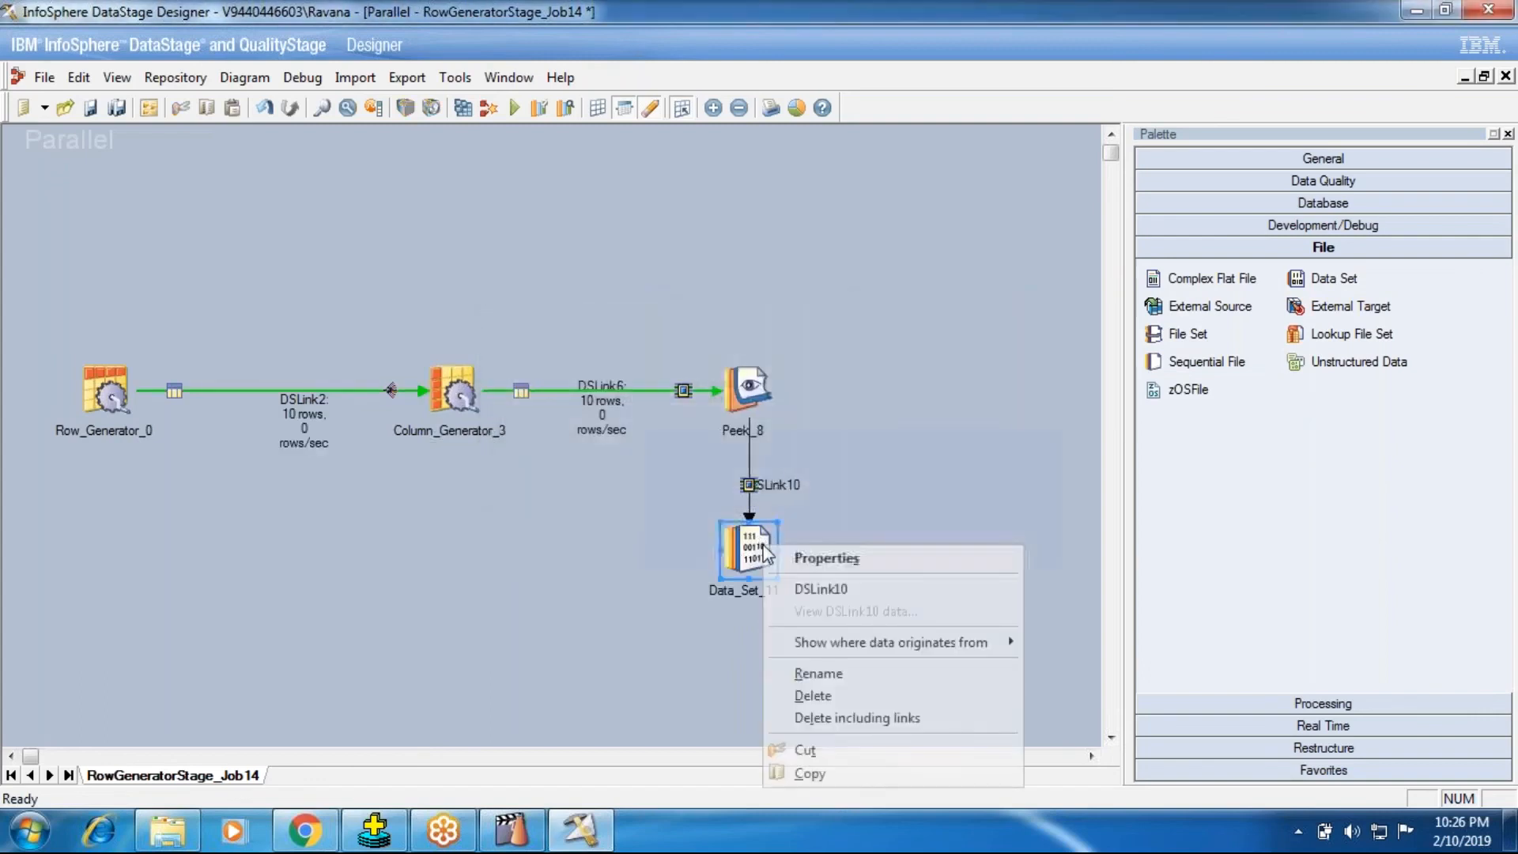
pyautogui.click(808, 716)
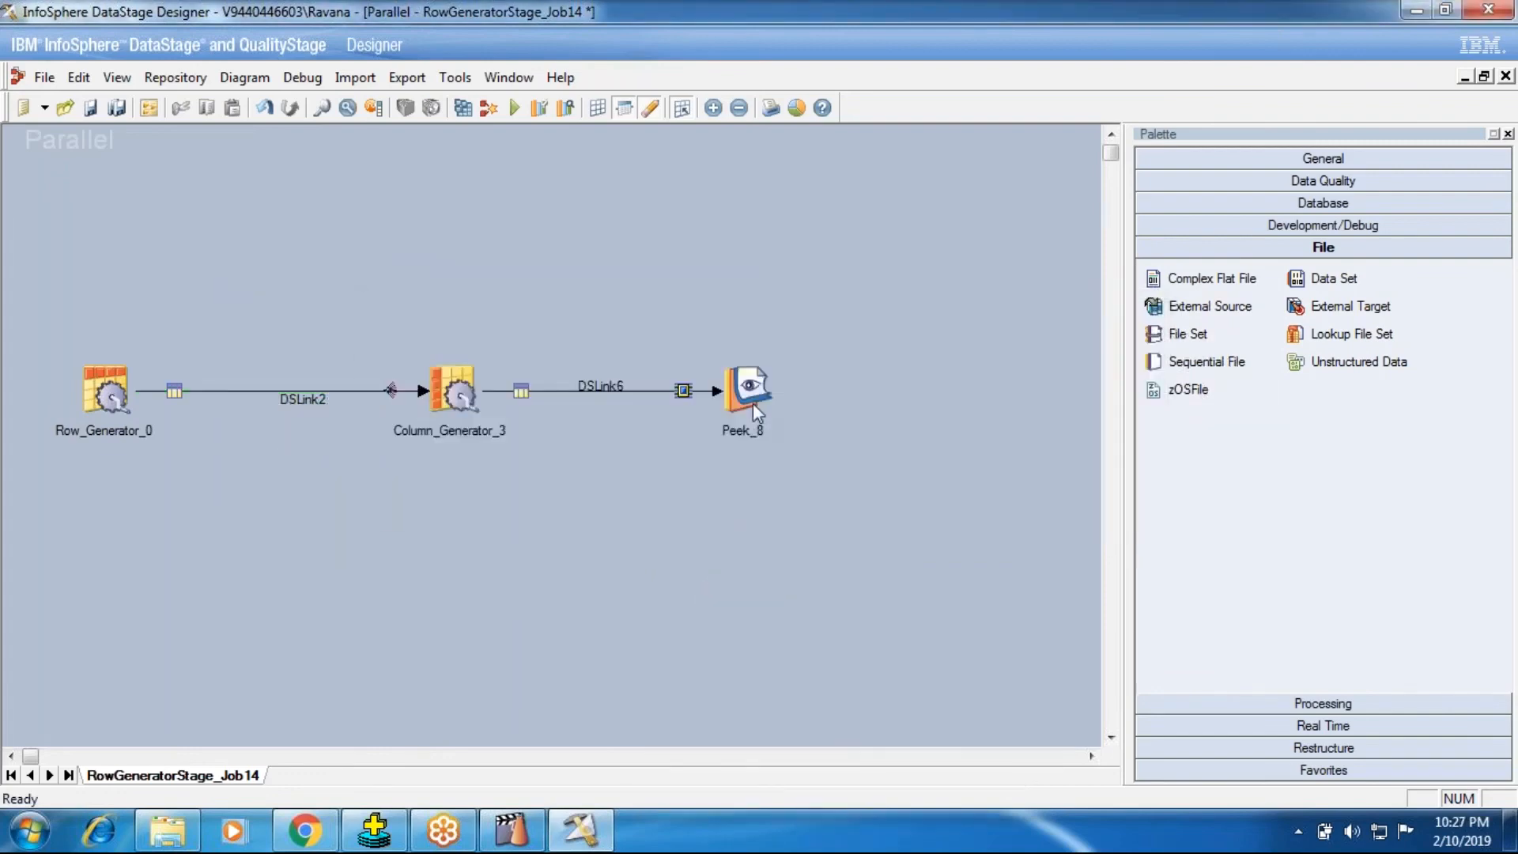
pyautogui.doubleClick(749, 387)
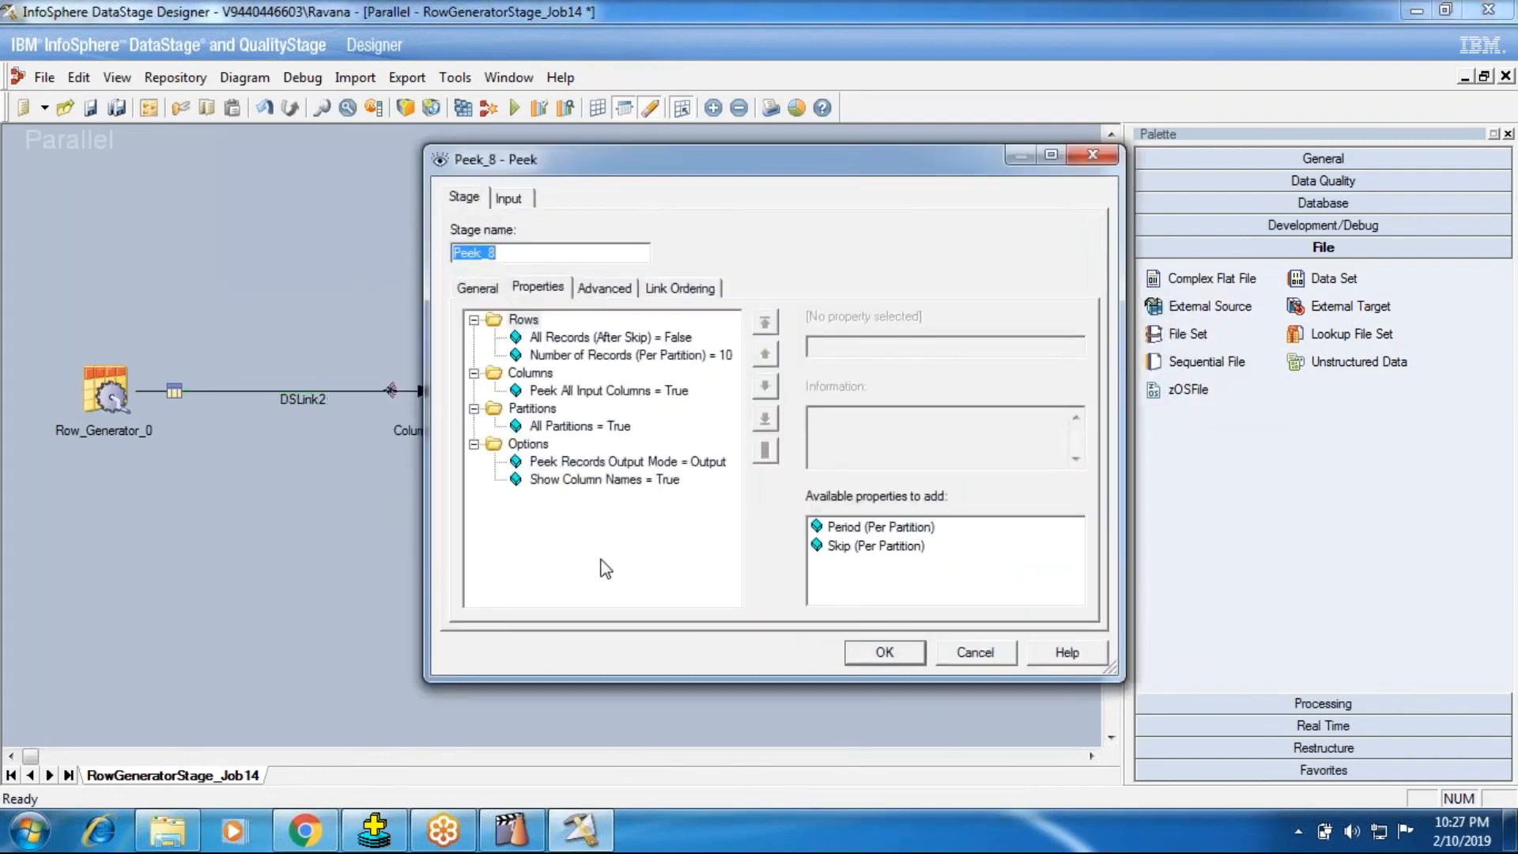
pyautogui.click(633, 462)
pyautogui.click(863, 346)
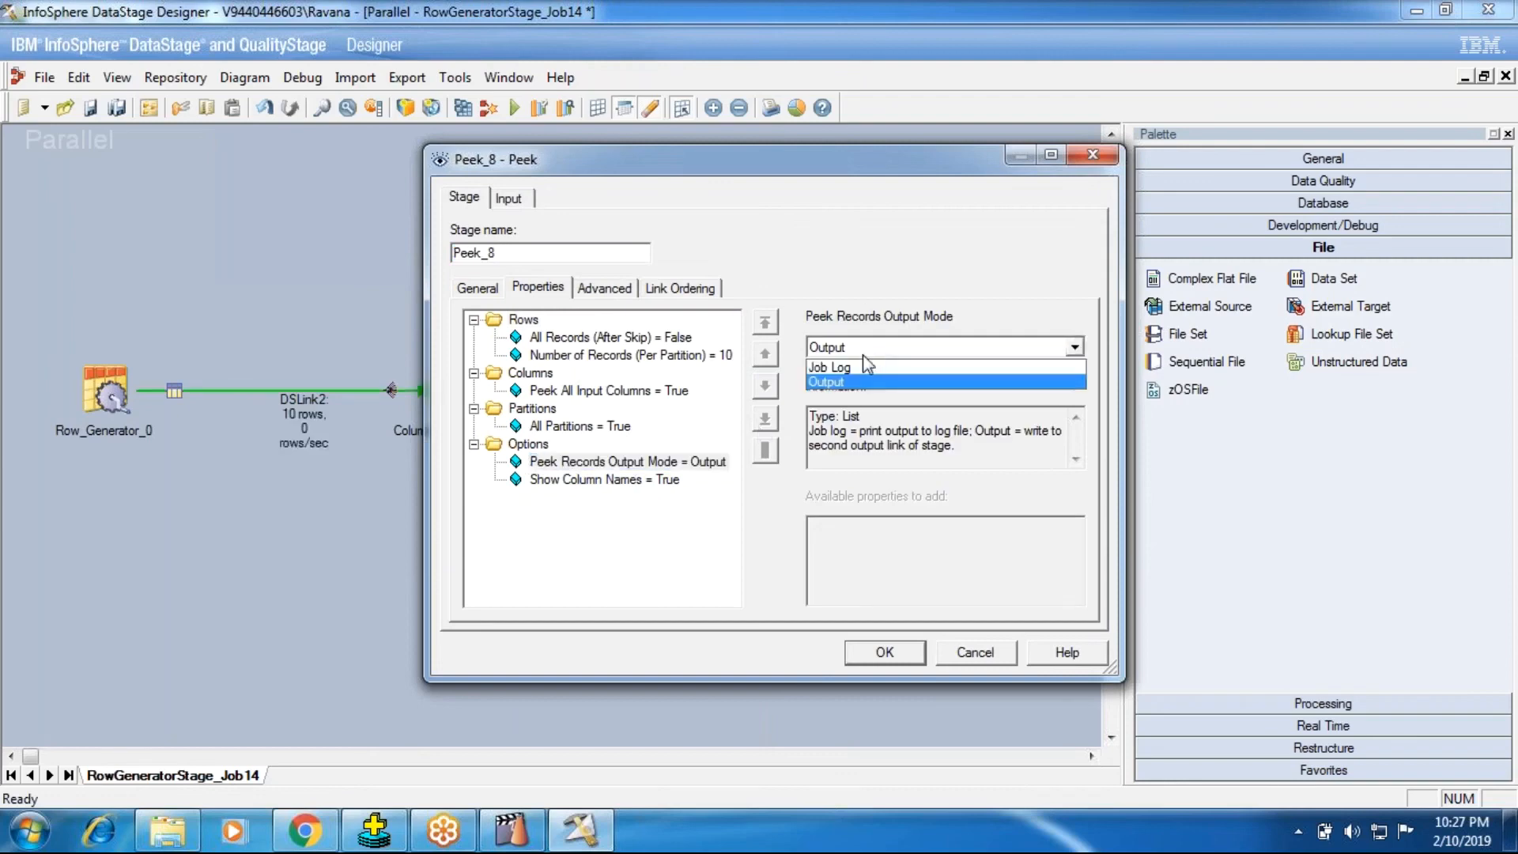
pyautogui.click(860, 367)
# Step: Set Peek_8's Show Column Names to False and apply the stage properties
pyautogui.click(603, 480)
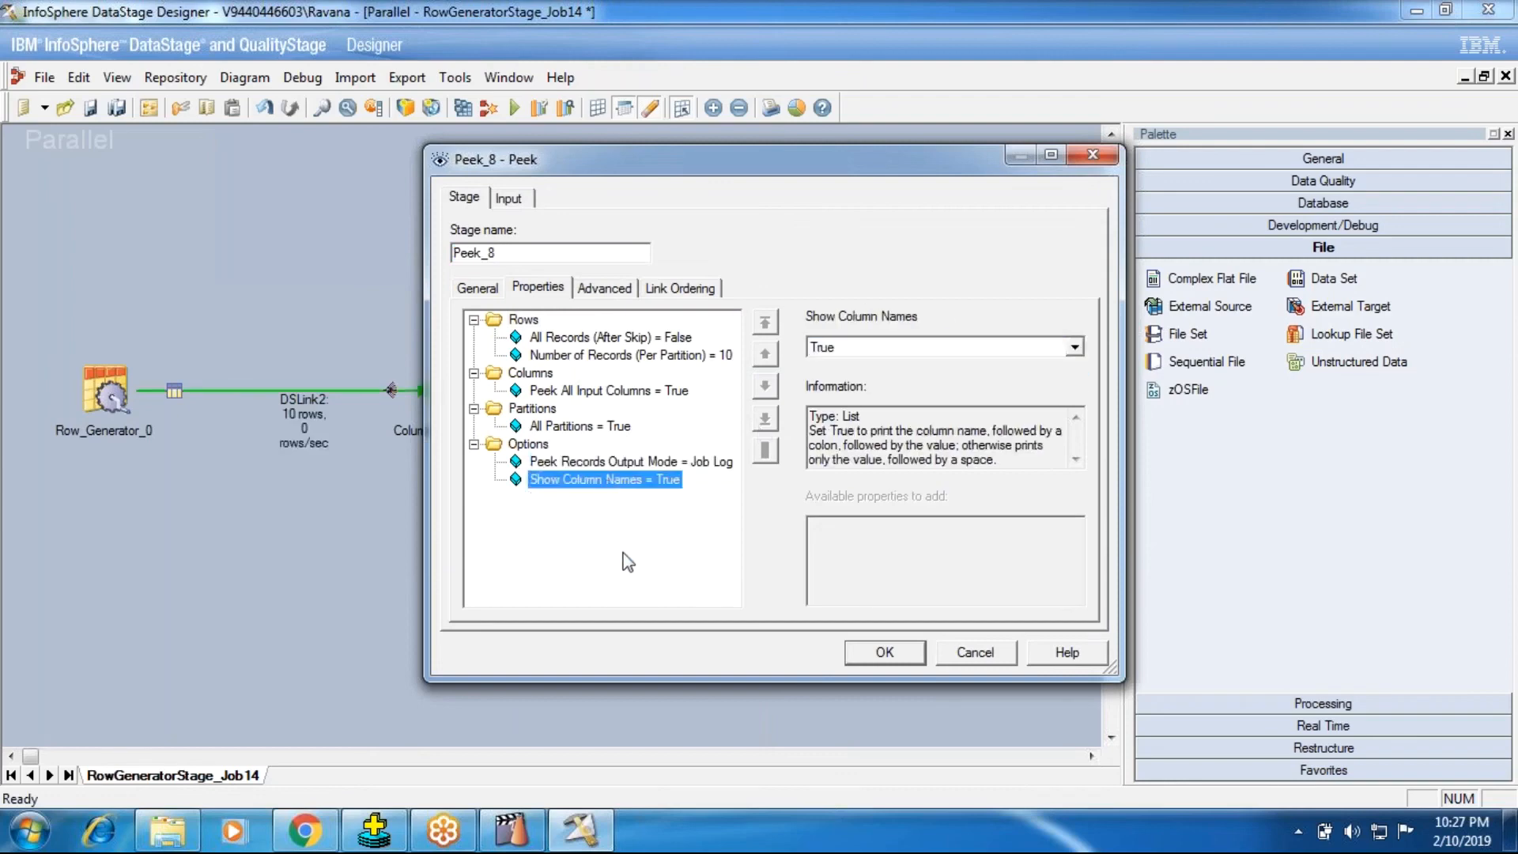
pyautogui.click(917, 348)
pyautogui.click(862, 383)
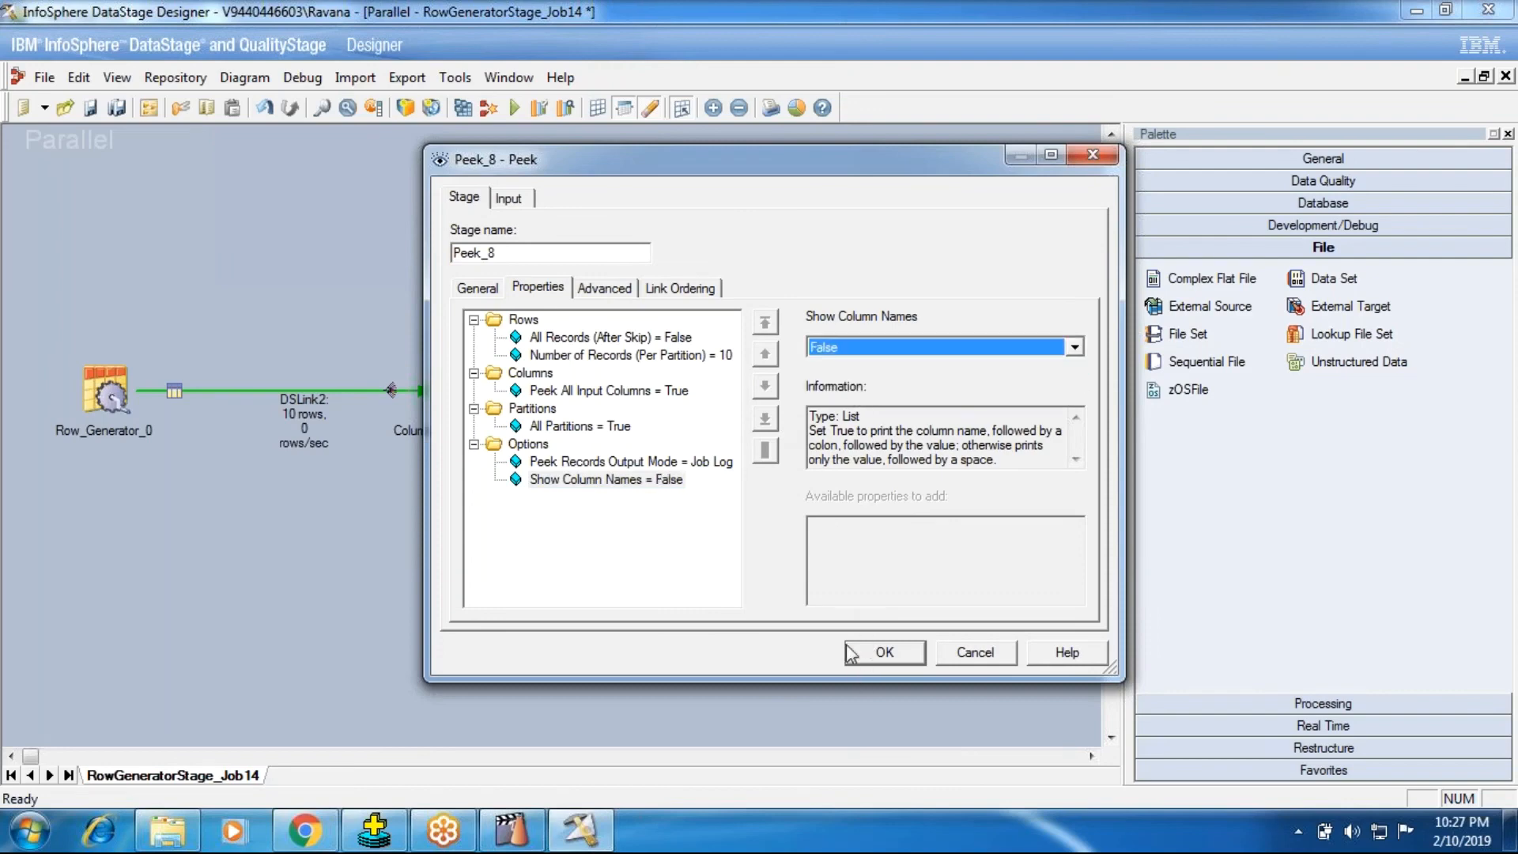
pyautogui.click(866, 650)
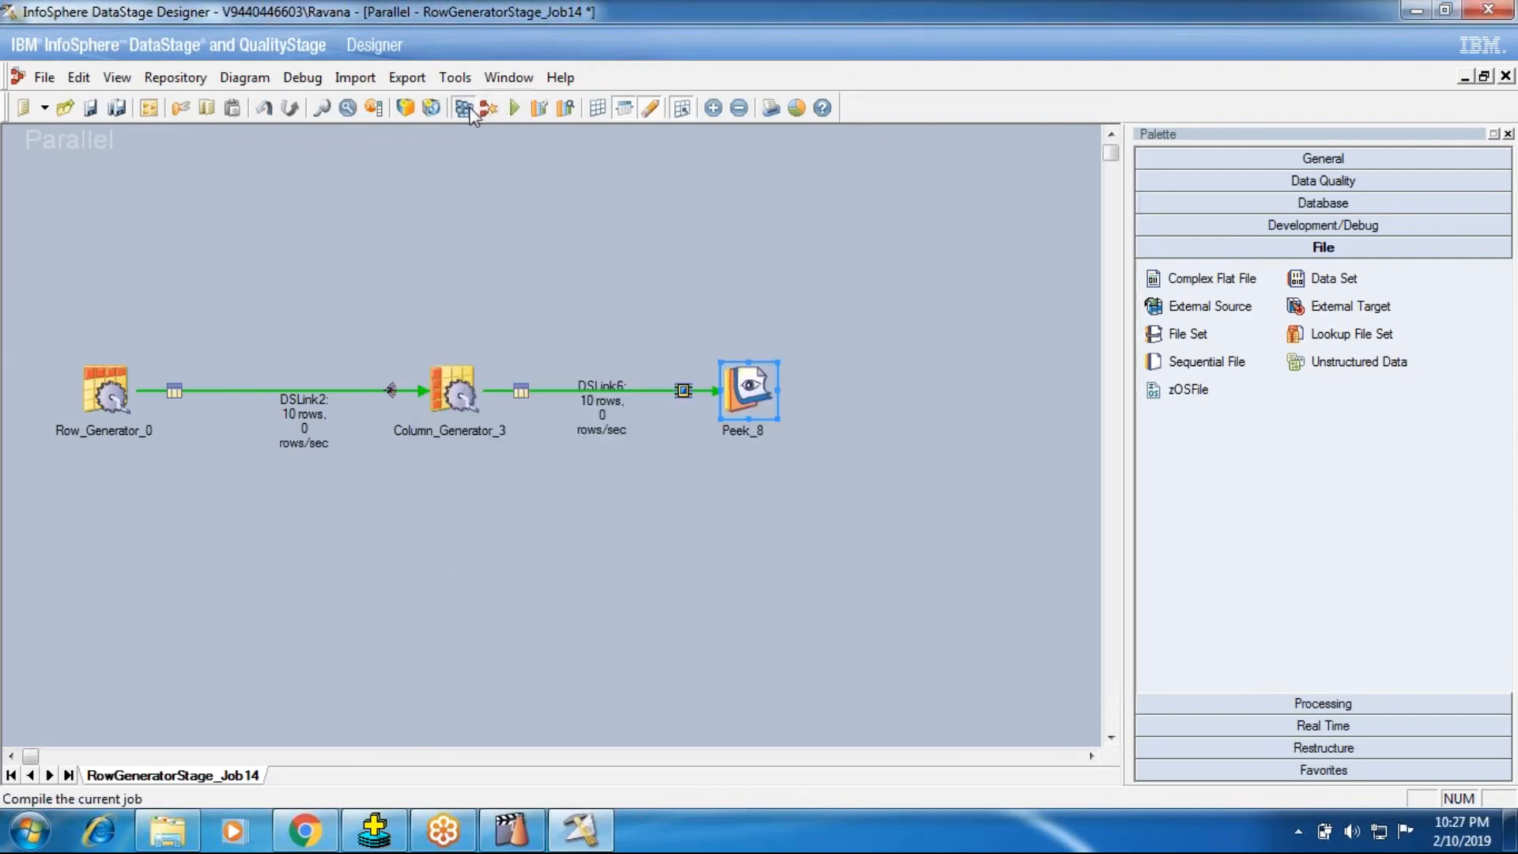
# Step: Compile RowGeneratorStage_Job14 and run it
pyautogui.click(473, 112)
pyautogui.click(715, 451)
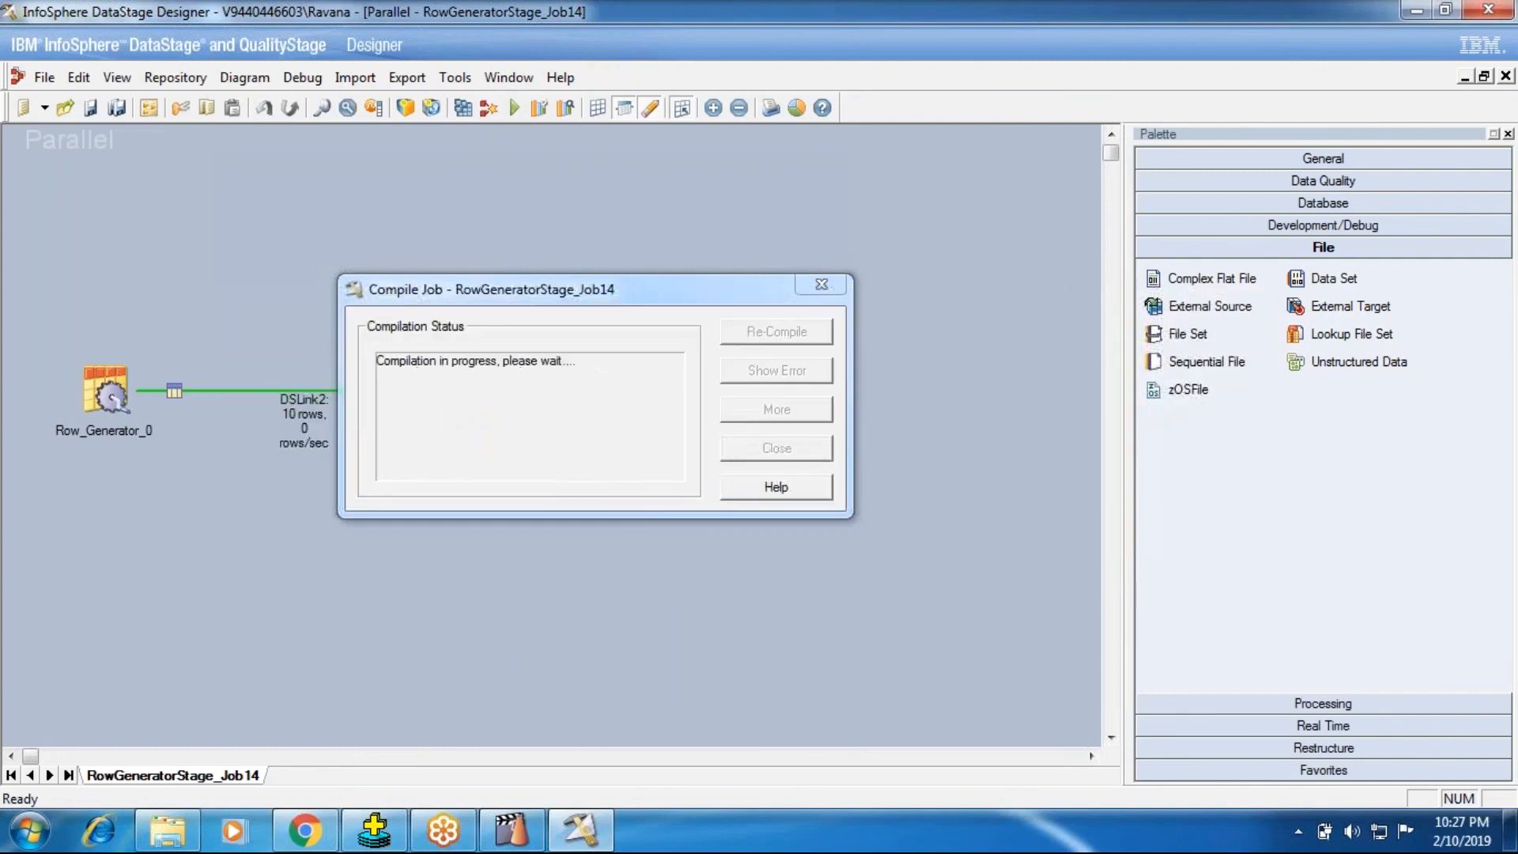
pyautogui.click(776, 448)
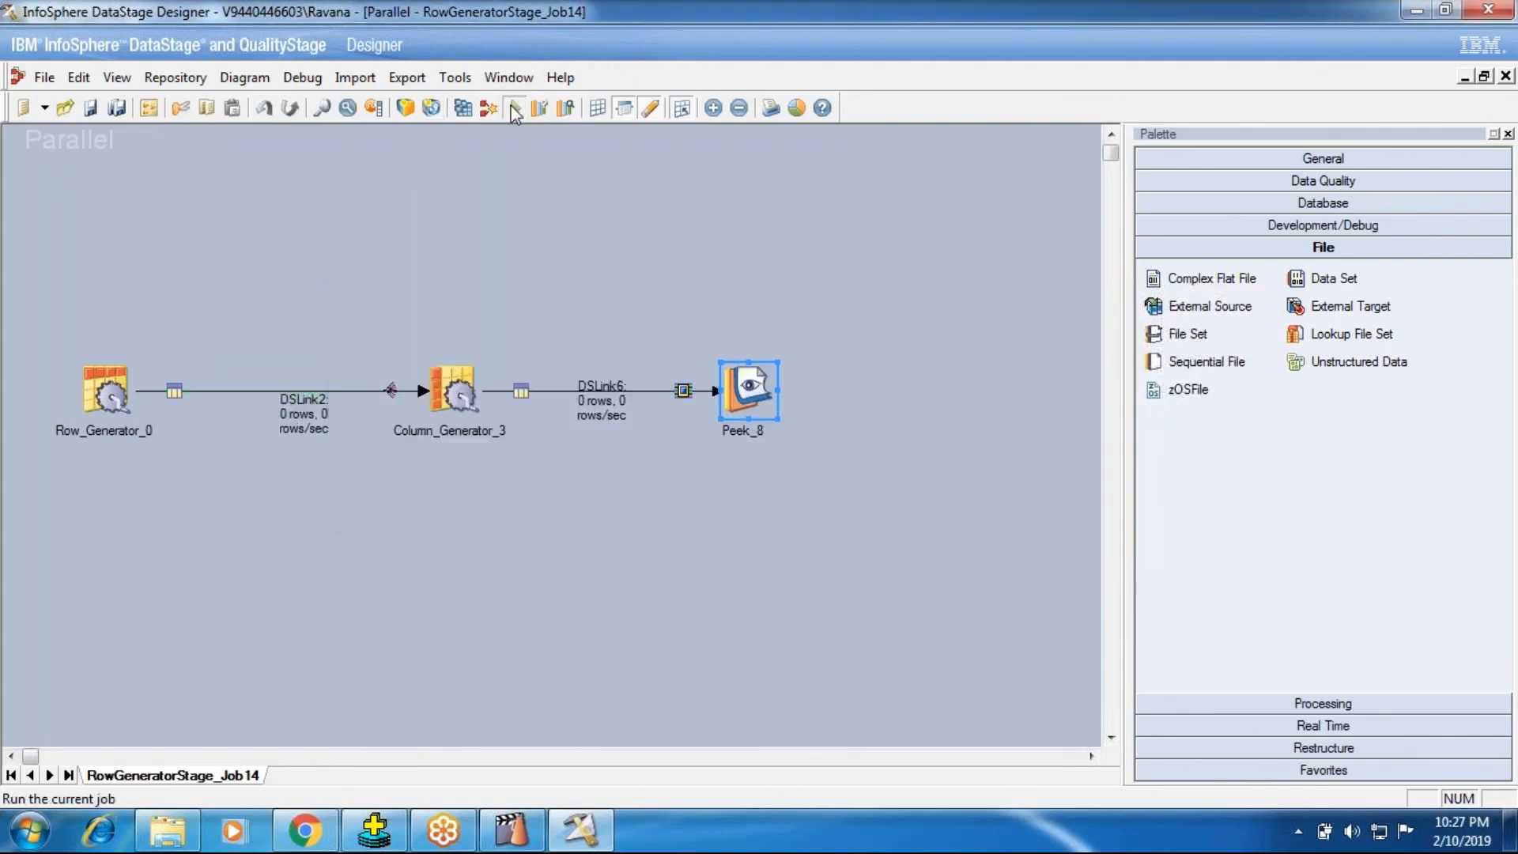
pyautogui.click(515, 113)
pyautogui.click(362, 476)
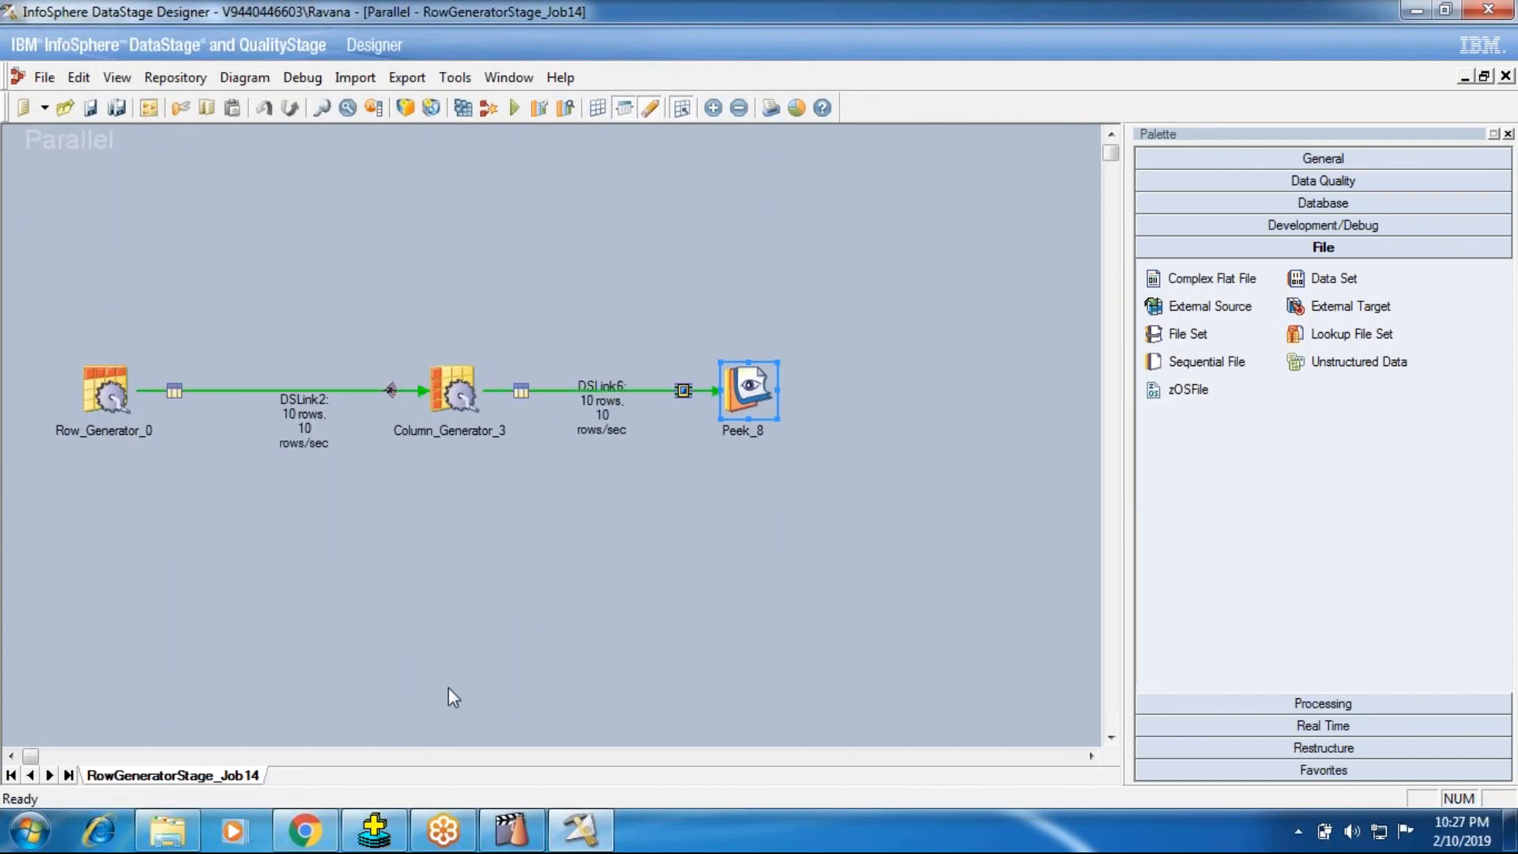
# Step: Switch to DataStage Director, examine the latest run's Peek_8 log entry in detail, and return to the job status list
pyautogui.click(511, 830)
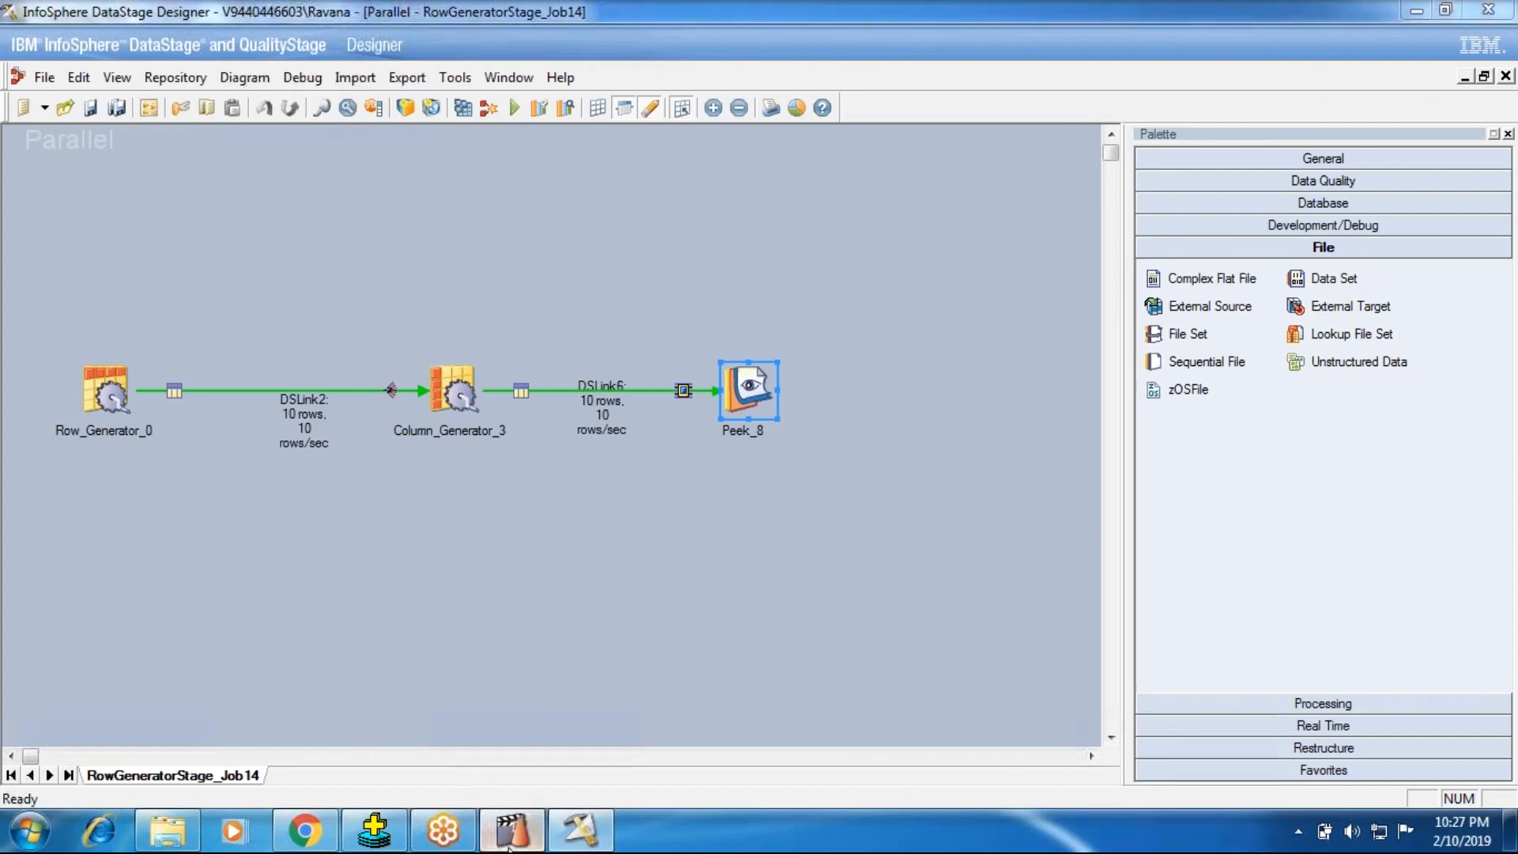
pyautogui.click(909, 479)
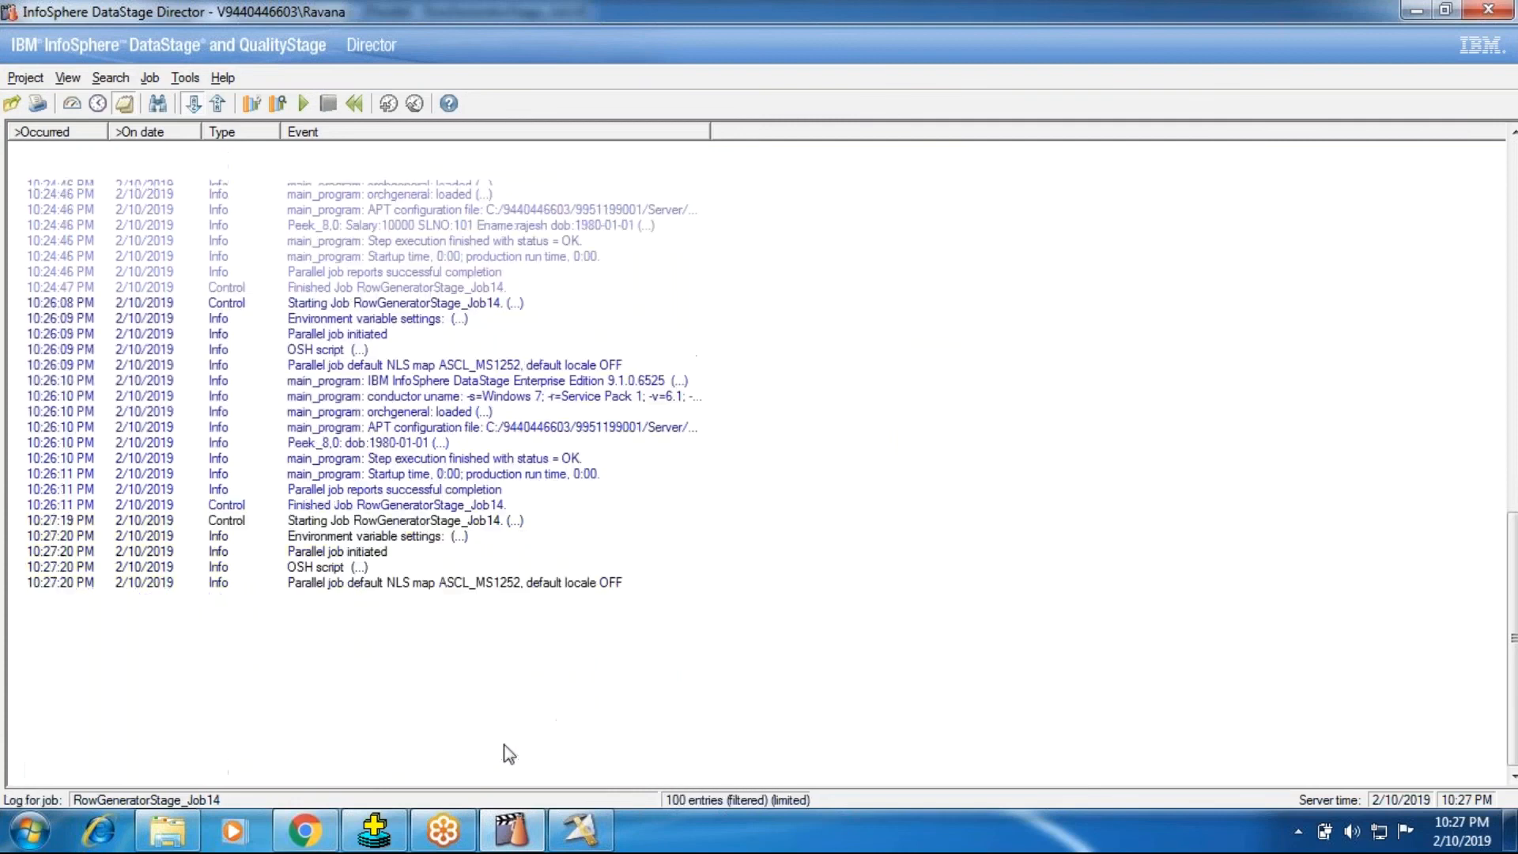
pyautogui.doubleClick(413, 539)
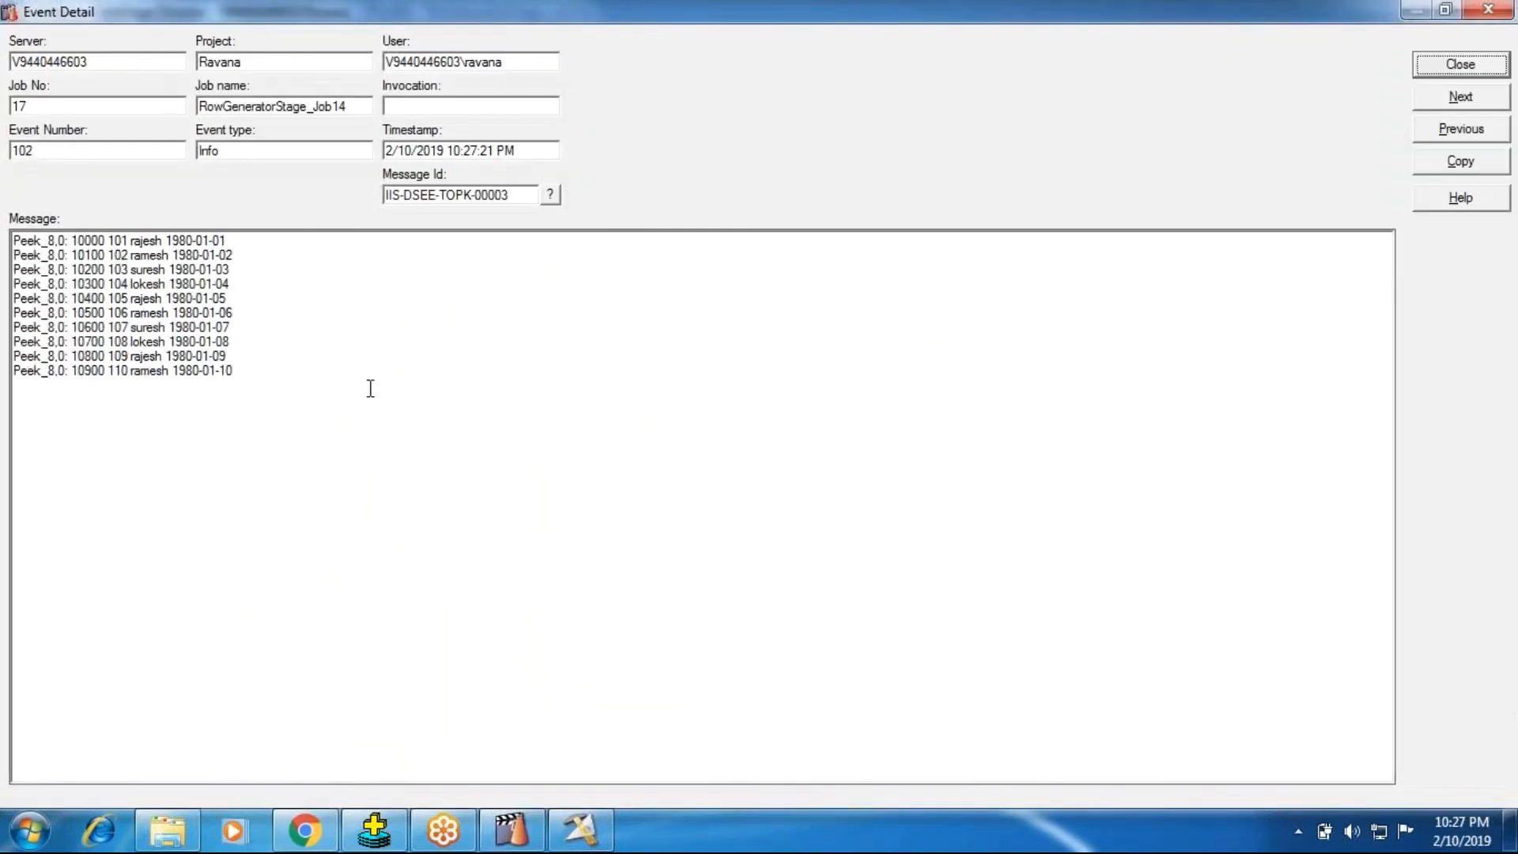
pyautogui.moveTo(14, 241); pyautogui.dragTo(280, 387)
pyautogui.click(782, 496)
pyautogui.click(1491, 65)
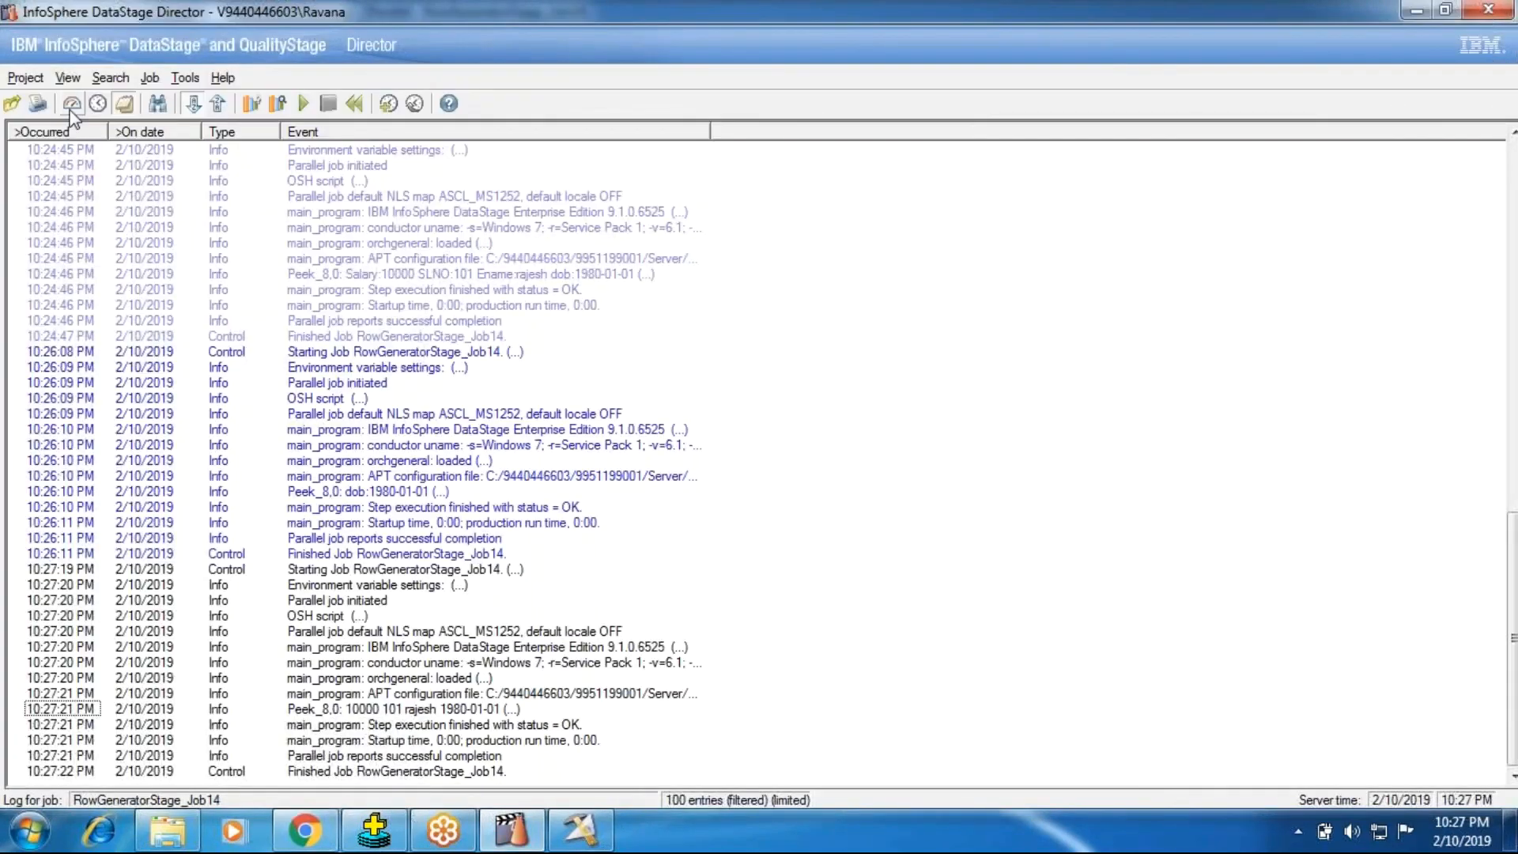
pyautogui.click(74, 105)
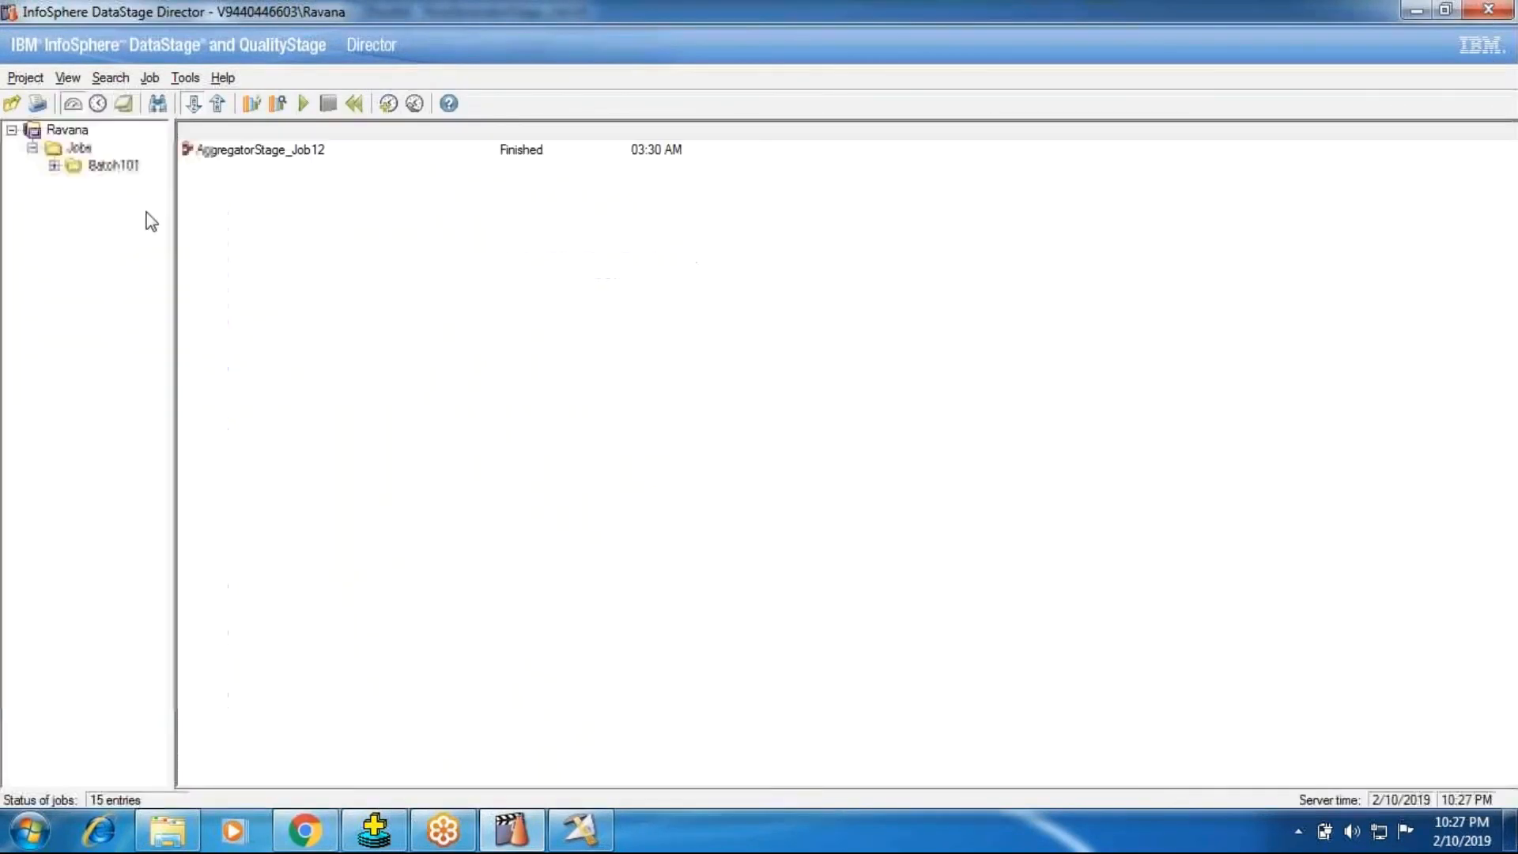
# Step: Return to DataStage Designer and review Peek_8's Number of Records (Per Partition) and All Partitions properties, then close the stage properties
pyautogui.click(579, 831)
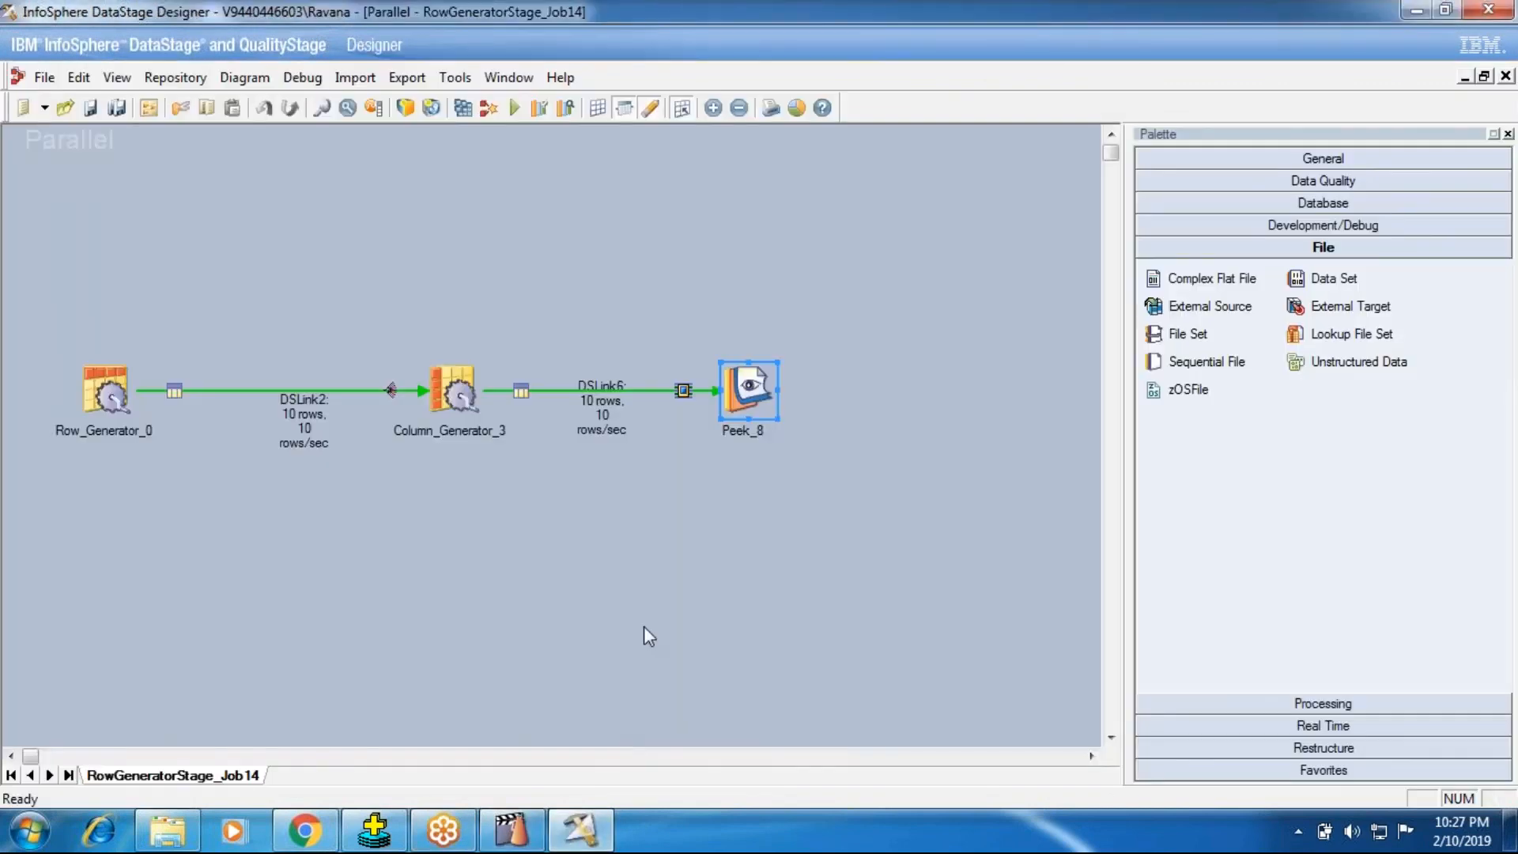
pyautogui.doubleClick(748, 389)
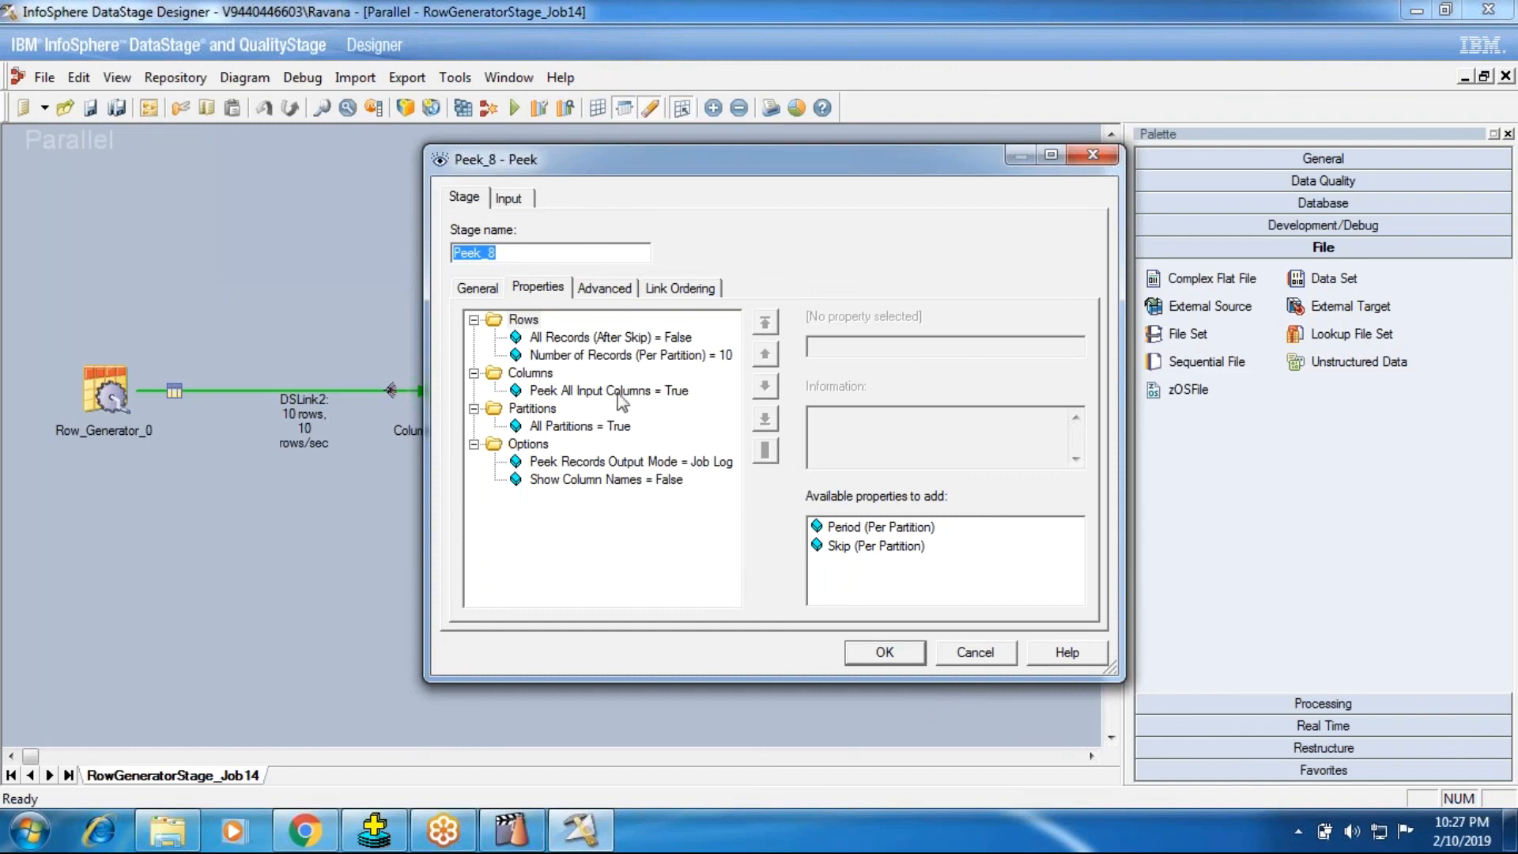
pyautogui.click(608, 357)
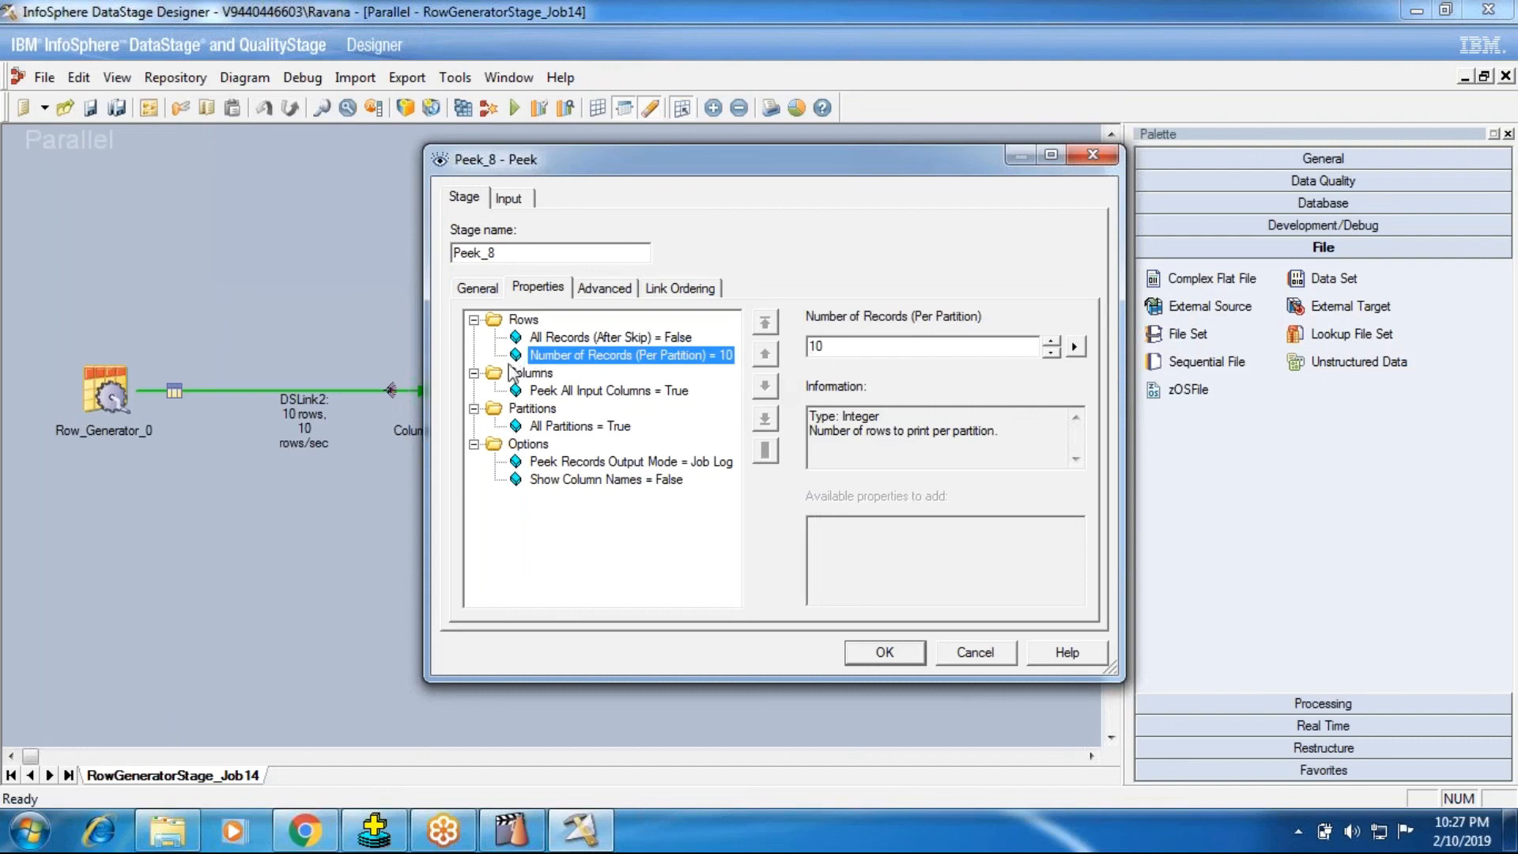
pyautogui.click(601, 427)
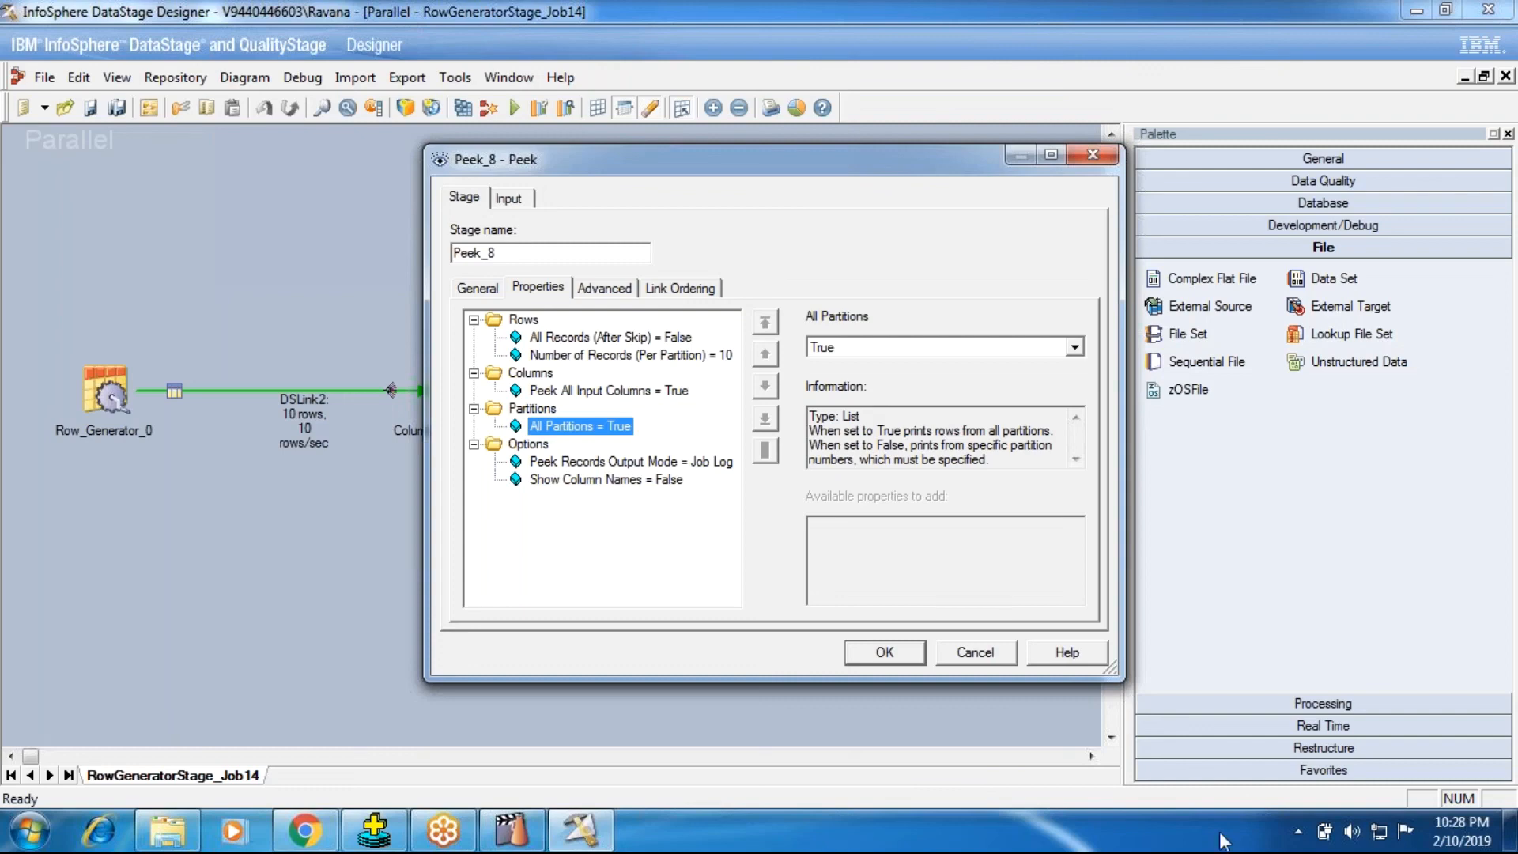
pyautogui.click(917, 653)
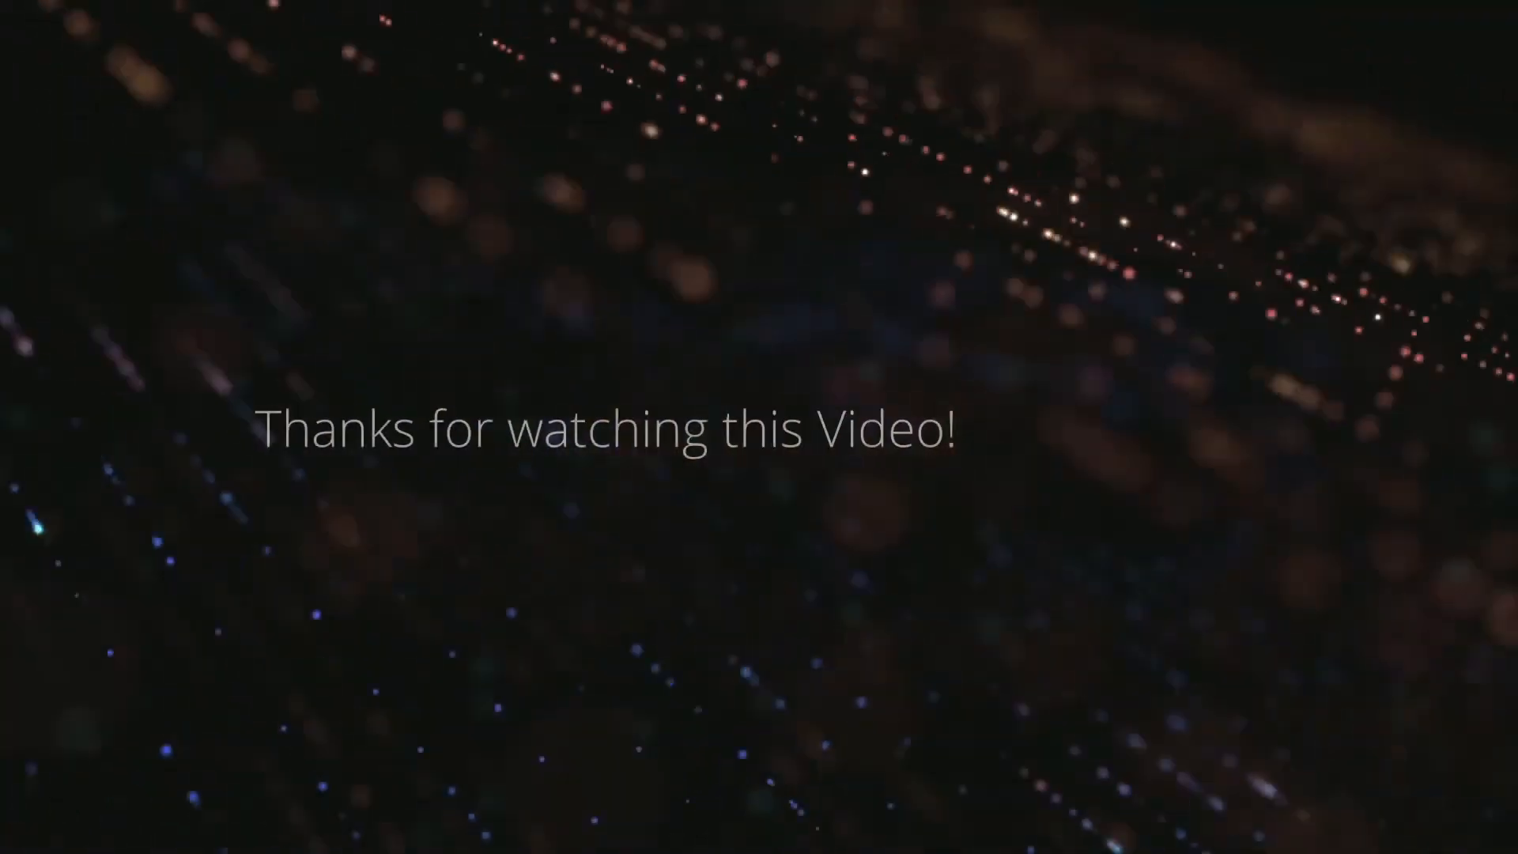